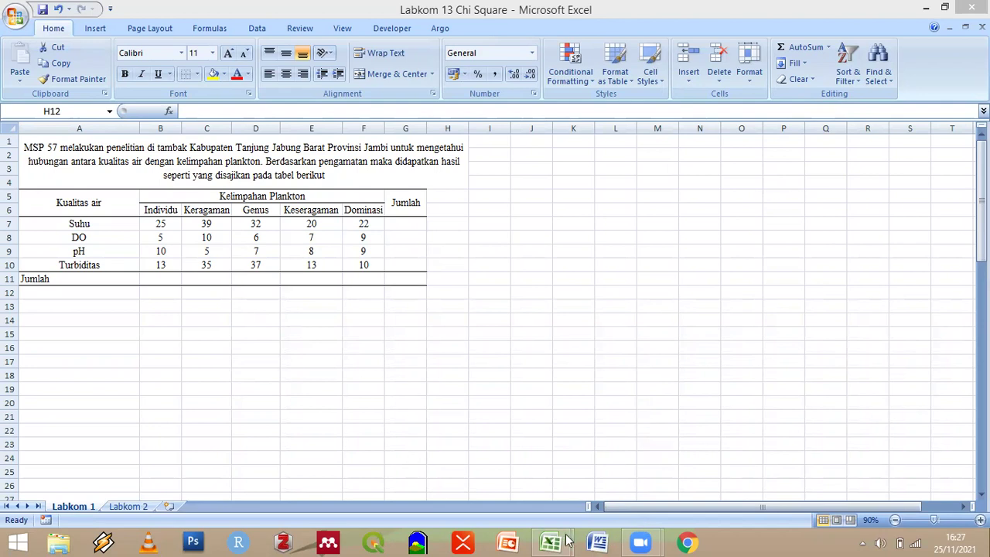
{"action": "mouse_move", "coordinate": [565, 539]}
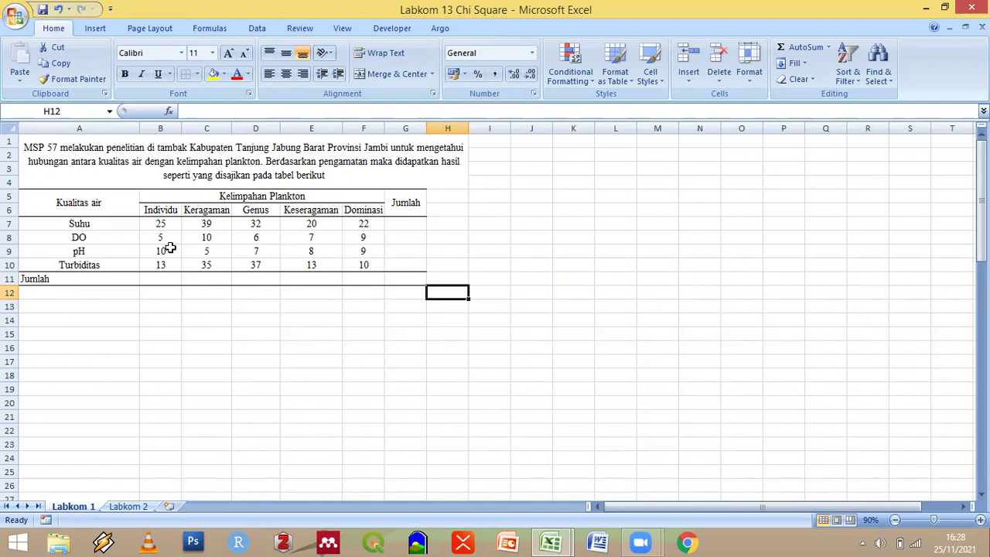
{"action": "left_click", "coordinate": [217, 194]}
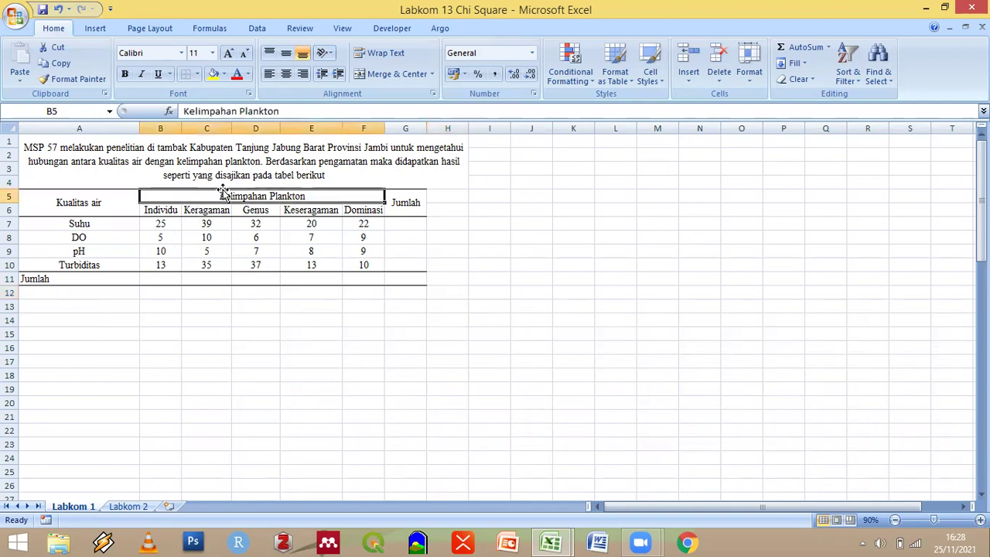
{"action": "left_click_drag", "start_coordinate": [94, 223], "coordinate": [97, 266]}
{"action": "left_click", "coordinate": [240, 236]}
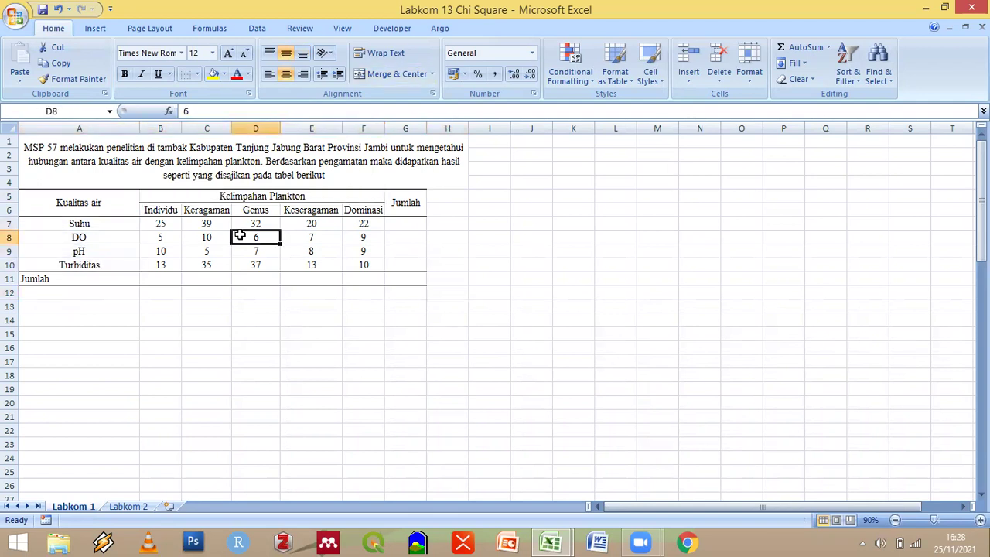
Total the Individu column in B11 with a SUM of B7:B10 and fill the formula across the Jumlah row to F11
{"action": "left_click", "coordinate": [161, 278]}
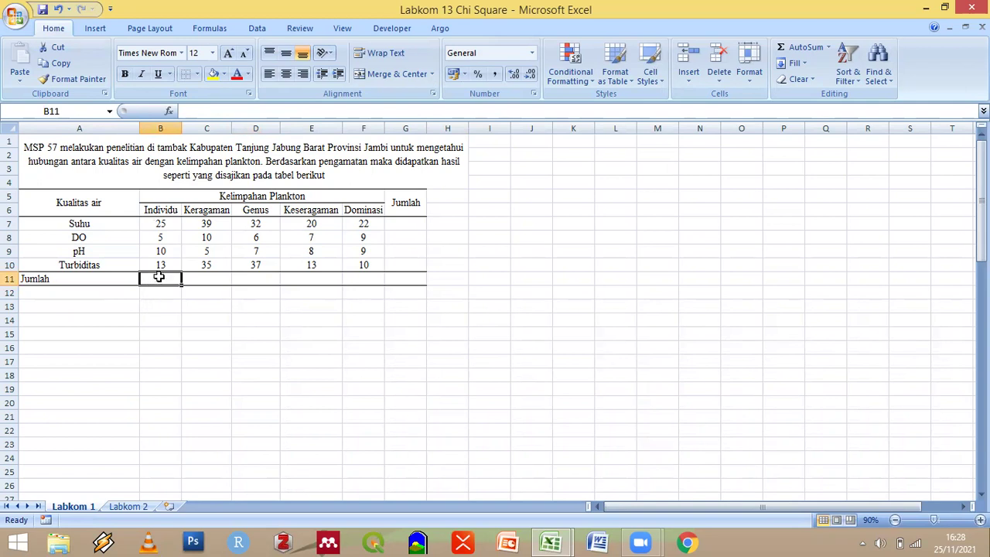
{"action": "type", "text": "=su"}
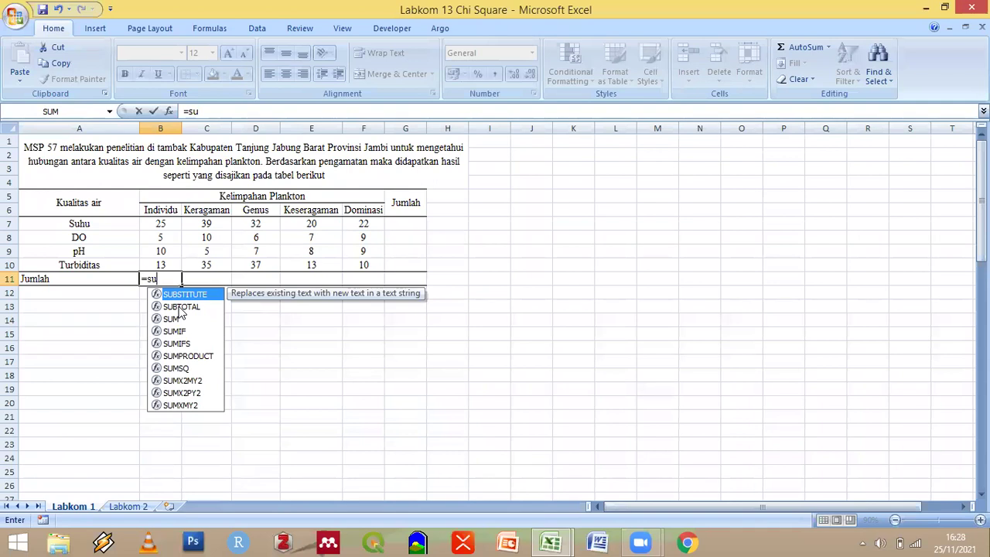
{"action": "type", "text": "m"}
{"action": "double_click", "coordinate": [210, 295]}
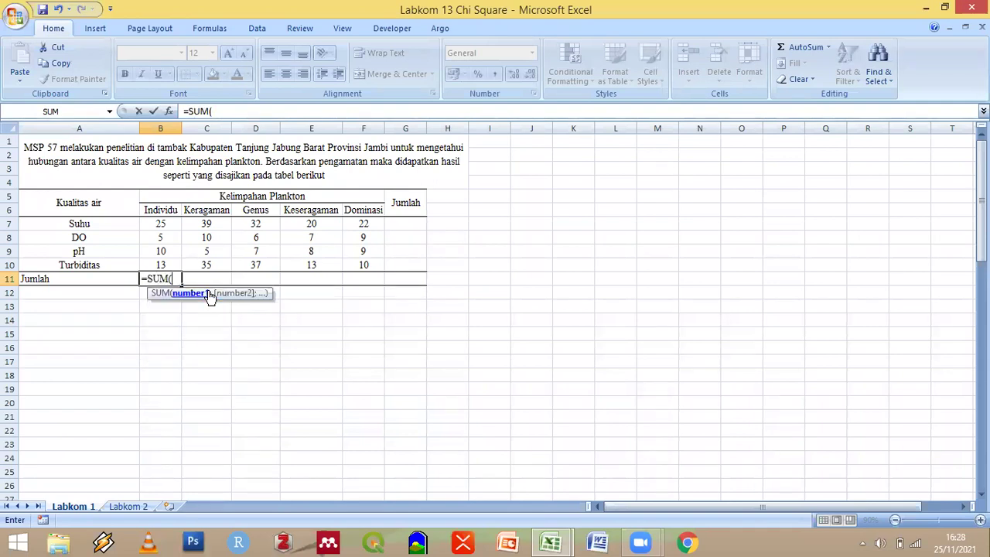
{"action": "left_click_drag", "start_coordinate": [161, 220], "coordinate": [165, 263]}
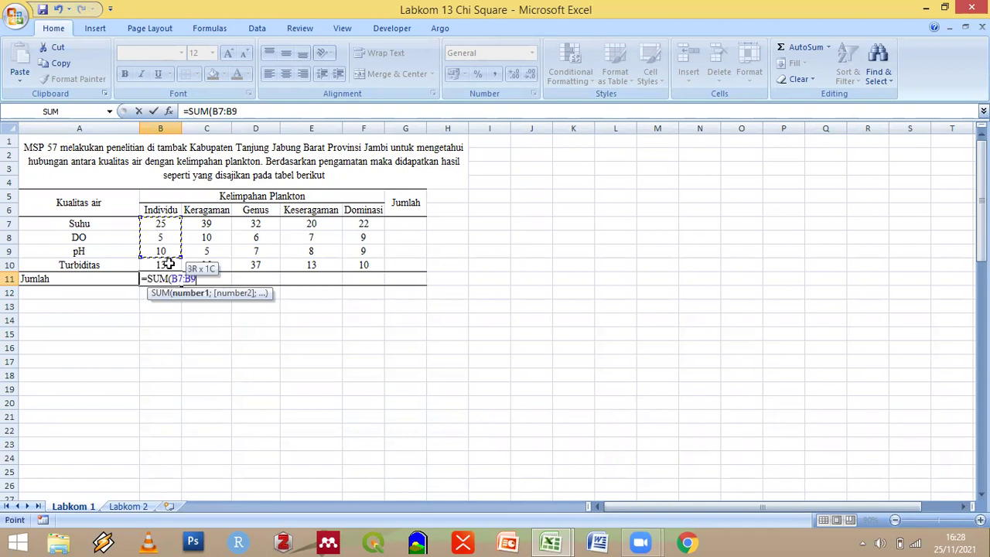
{"action": "type", "text": ")"}
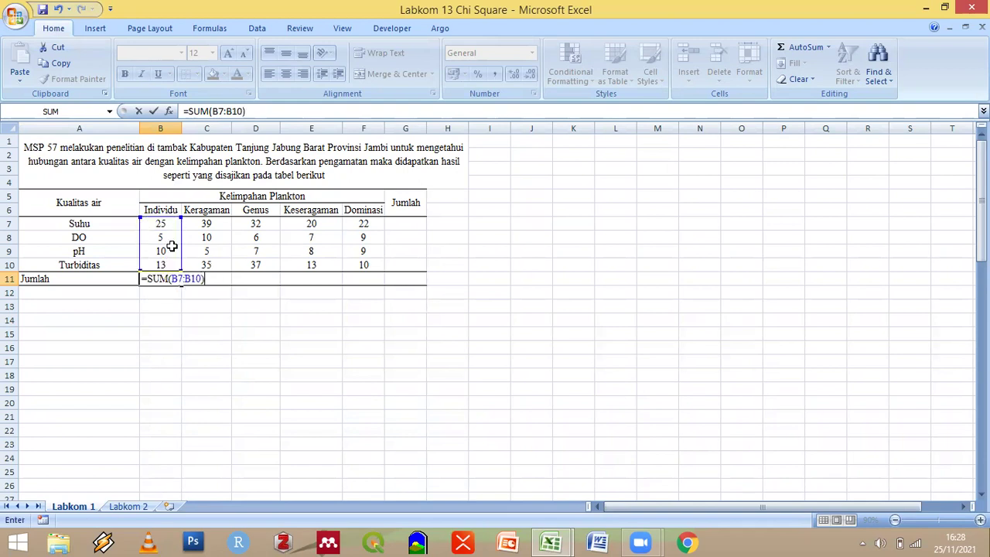
{"action": "key", "text": "Return"}
{"action": "left_click", "coordinate": [167, 278]}
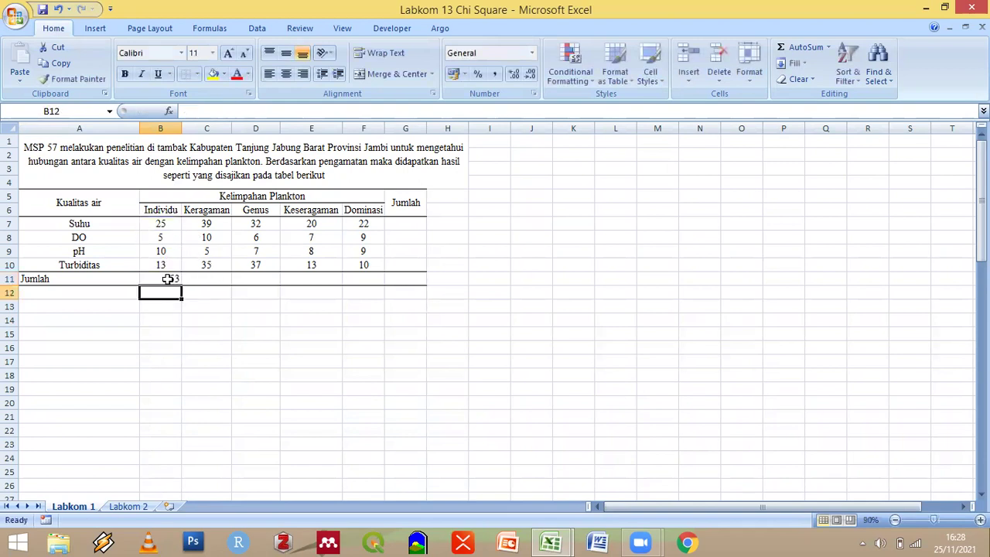
{"action": "left_click_drag", "start_coordinate": [181, 283], "coordinate": [378, 278]}
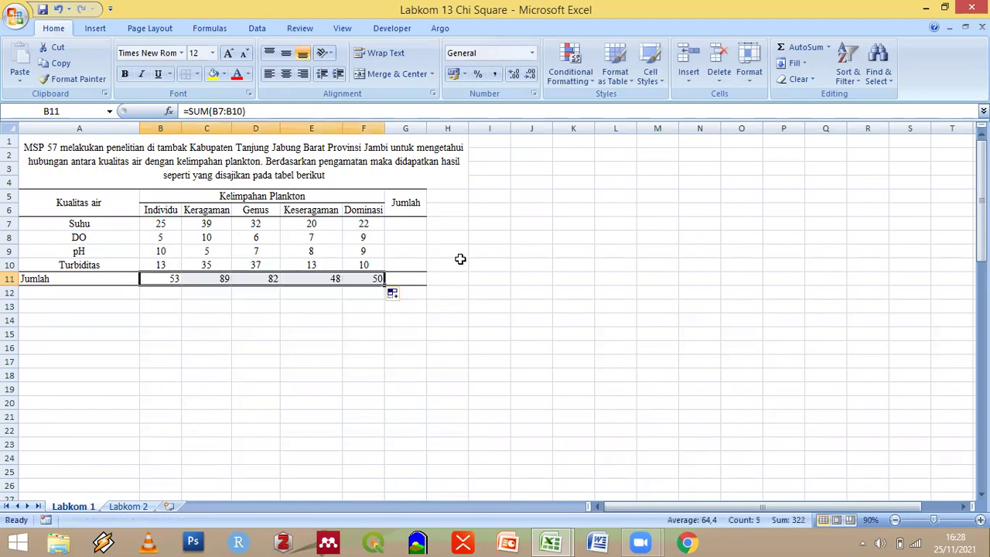
Total the Suhu row in G7 with a SUM of B7:F7 and fill the formula down the Jumlah column to G10
{"action": "left_click", "coordinate": [408, 223]}
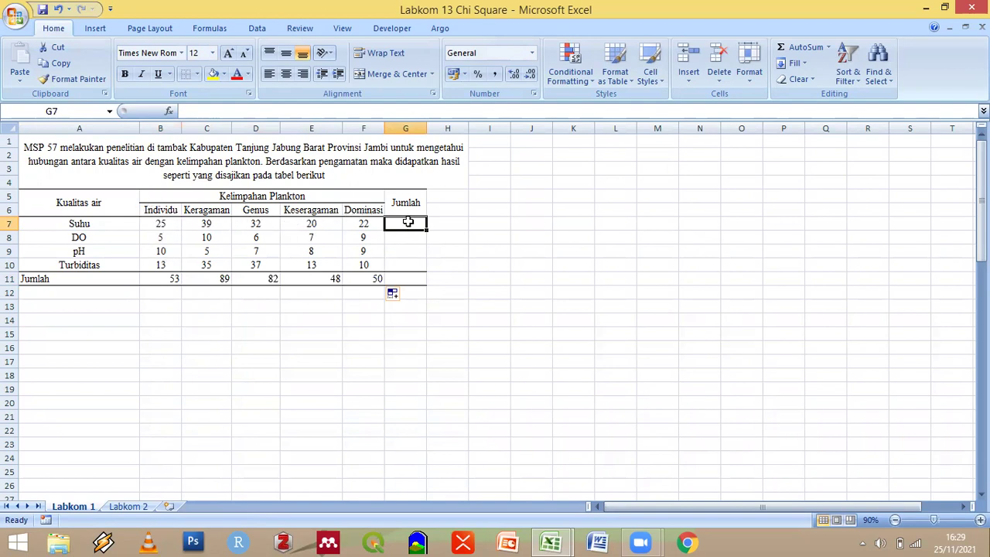
{"action": "type", "text": "=sum"}
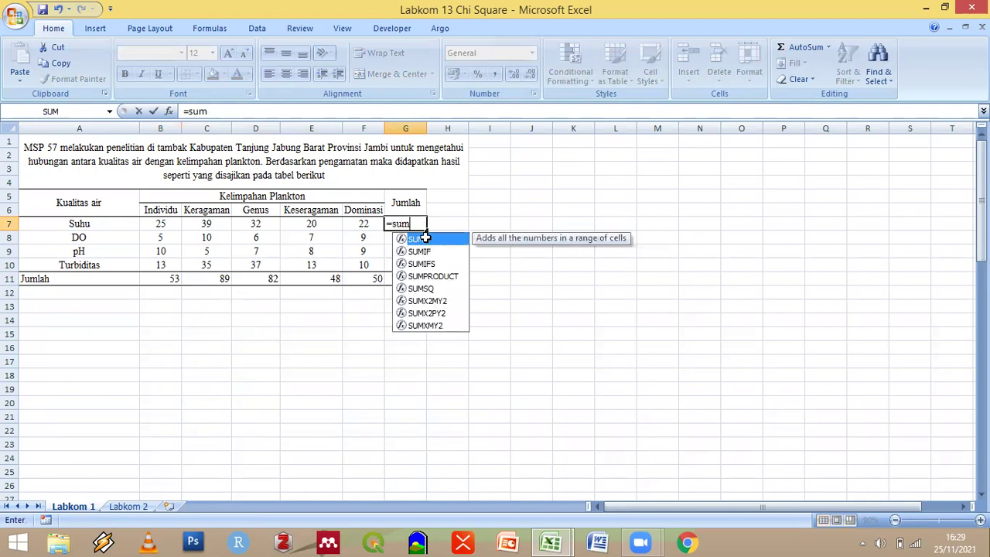
{"action": "key", "text": "Tab"}
{"action": "left_click_drag", "start_coordinate": [336, 220], "coordinate": [366, 236]}
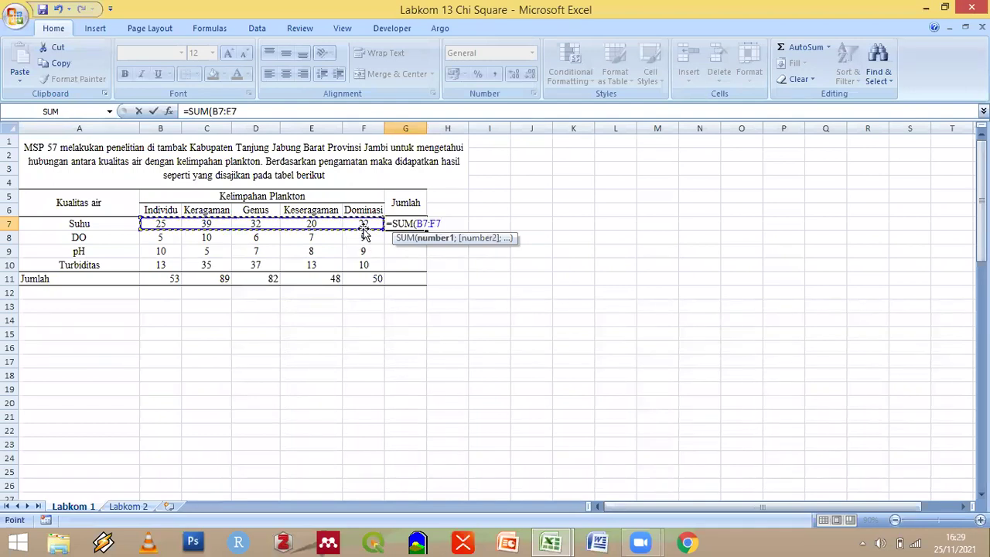
{"action": "key", "text": "Return"}
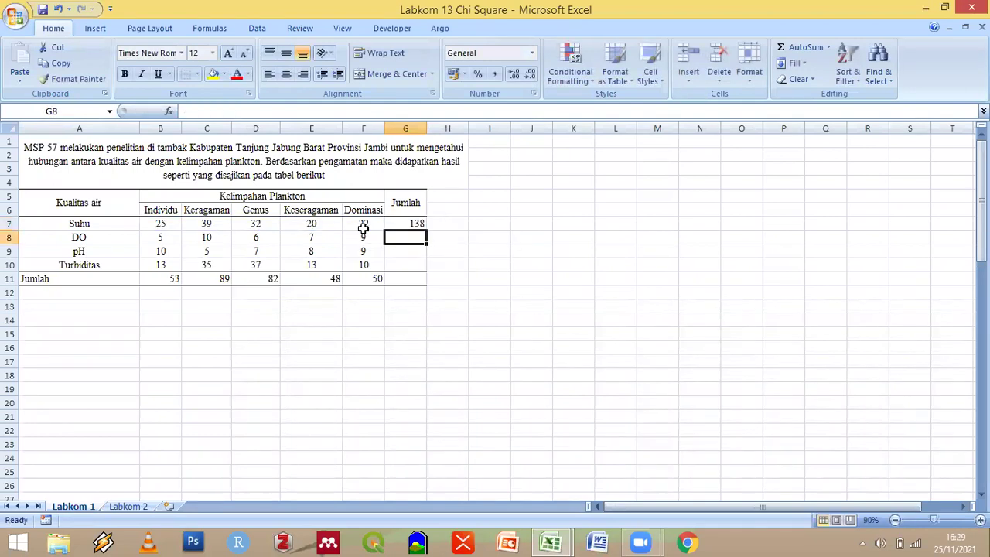
{"action": "left_click", "coordinate": [422, 226]}
{"action": "left_click_drag", "start_coordinate": [426, 231], "coordinate": [479, 241]}
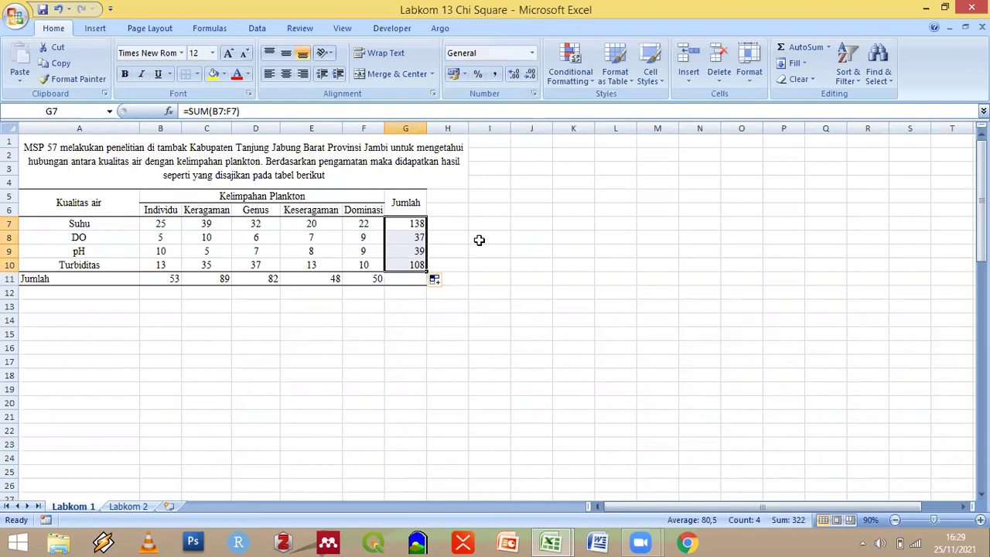
Label A13 as n and calculate the grand total beside it in B13 with =SUM(B7:F10)
{"action": "left_click", "coordinate": [132, 308]}
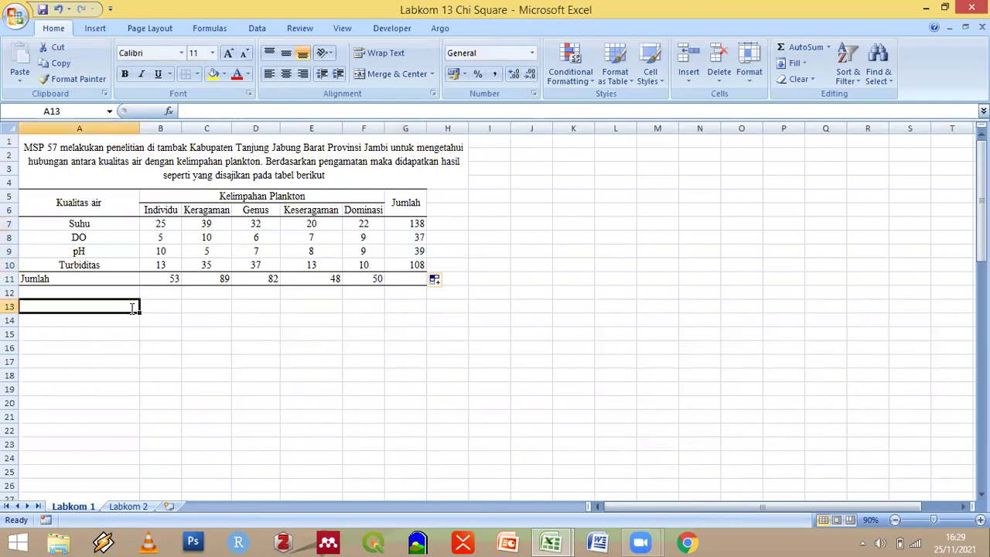
{"action": "type", "text": "n"}
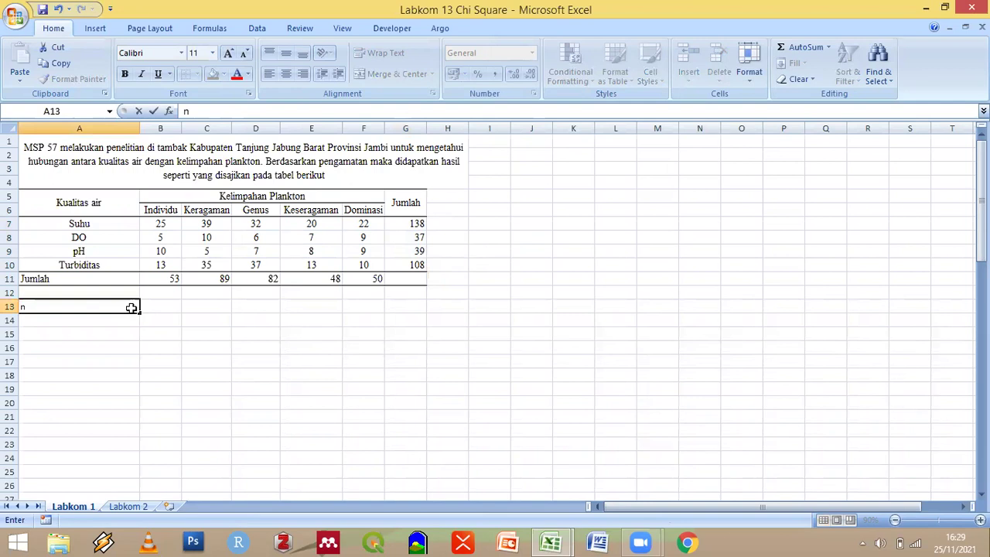
{"action": "key", "text": "Tab"}
{"action": "type", "text": "="}
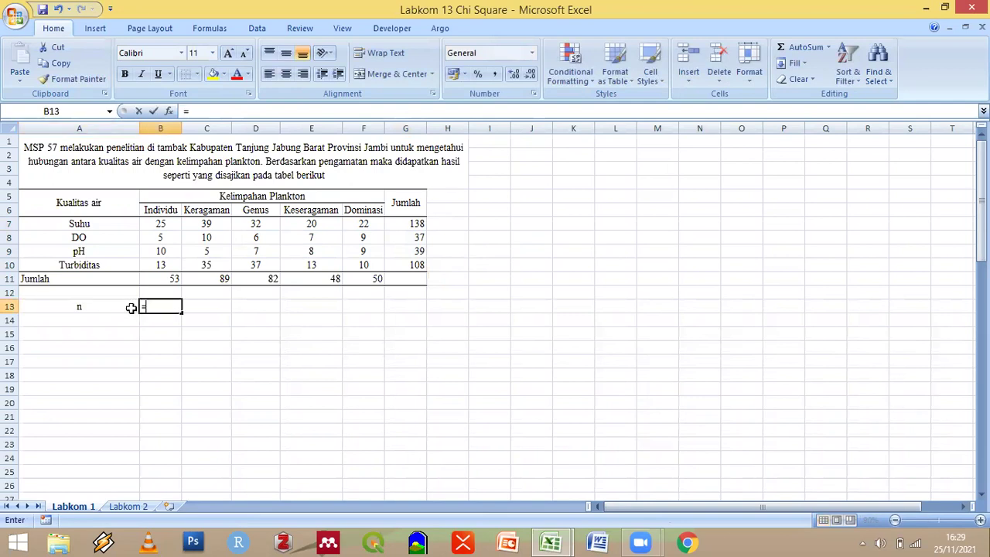
{"action": "type", "text": "sum"}
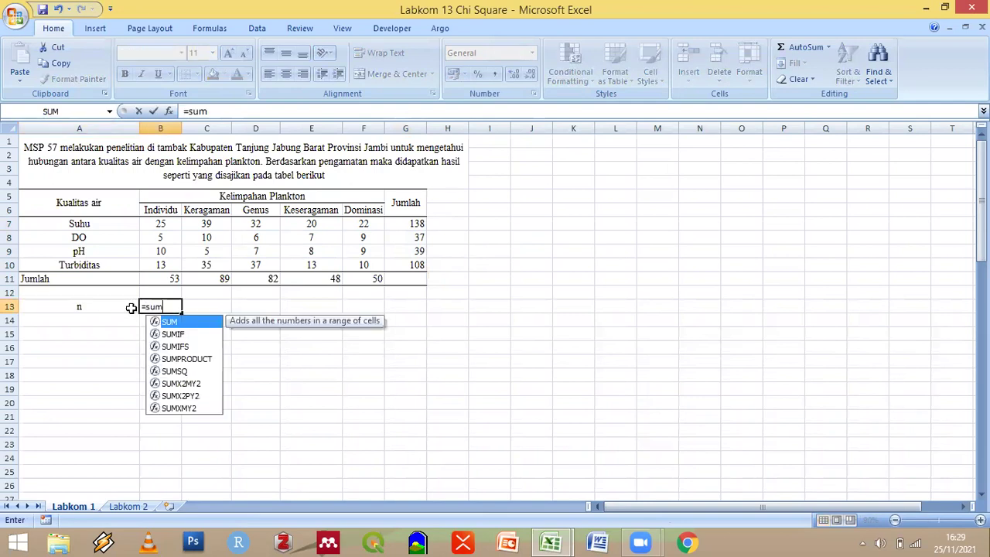
{"action": "double_click", "coordinate": [170, 321]}
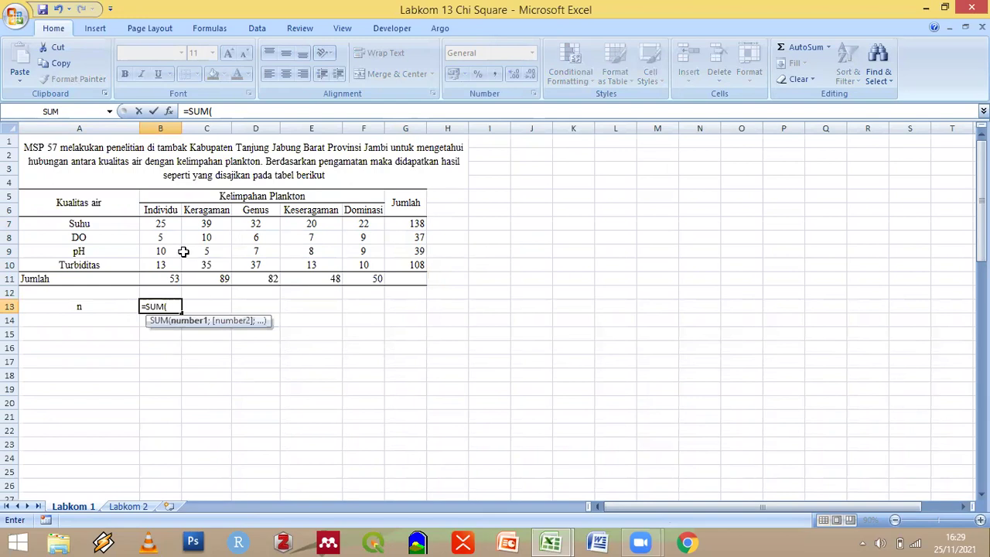
{"action": "left_click_drag", "start_coordinate": [176, 235], "coordinate": [357, 266]}
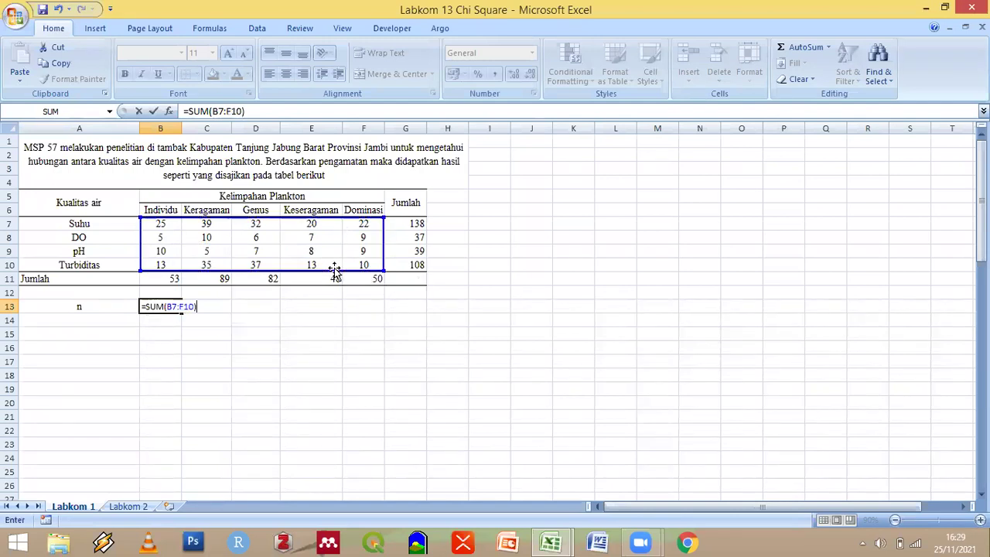
{"action": "key", "text": "Return"}
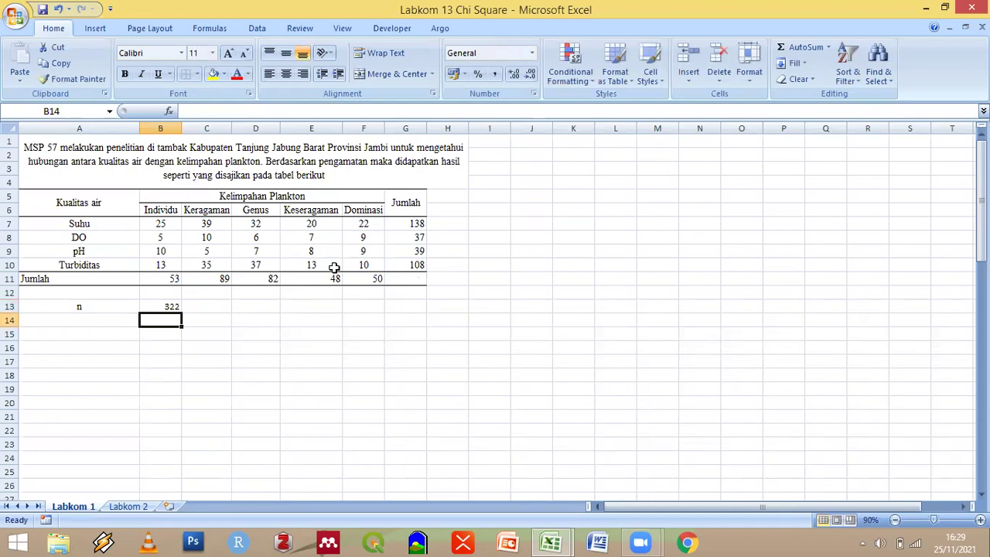
Enter the heading Hipotesis in cell A15, below the n row
{"action": "left_click", "coordinate": [129, 329]}
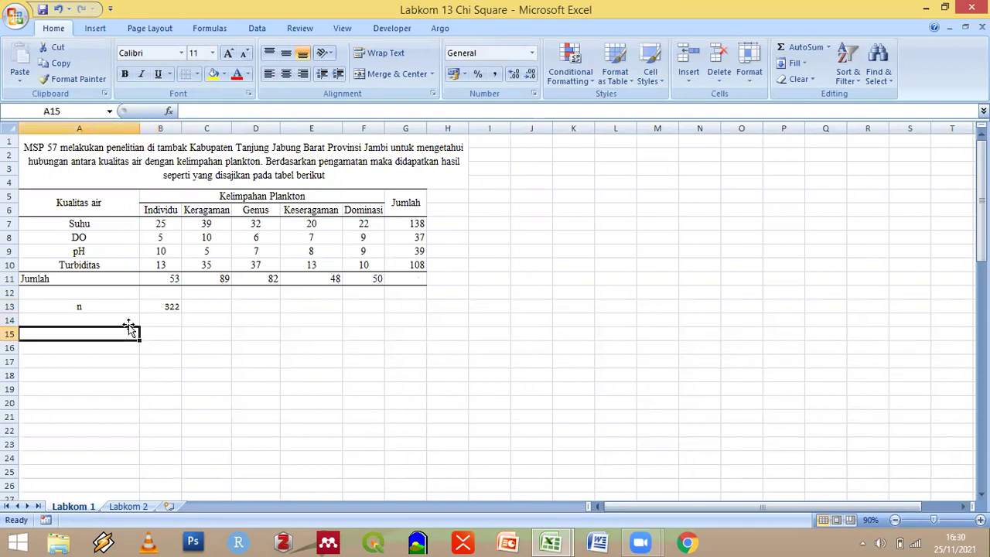
{"action": "type", "text": "Hipotye"}
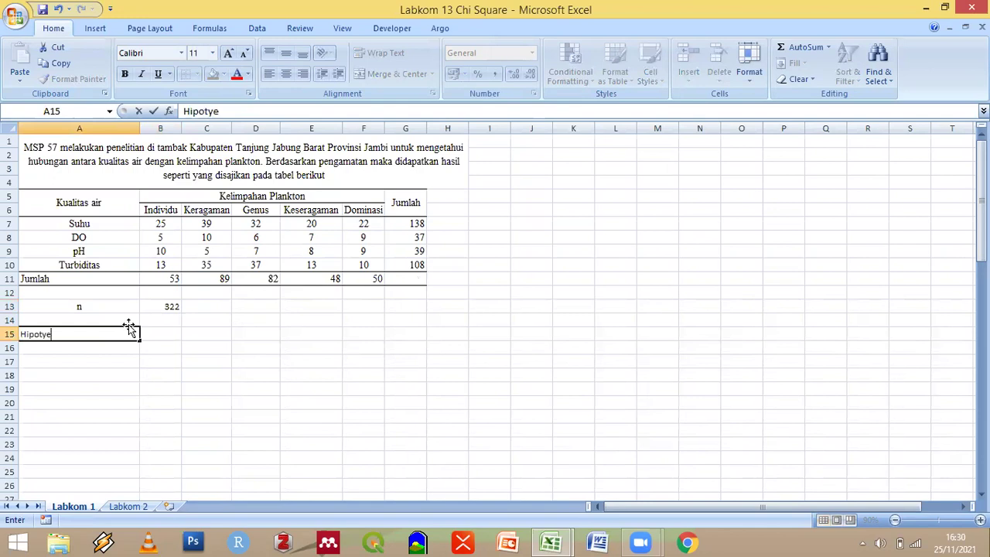
{"action": "key", "text": "BackSpace"}
{"action": "key", "text": "BackSpace"}
{"action": "type", "text": "esis"}
{"action": "key", "text": "Return"}
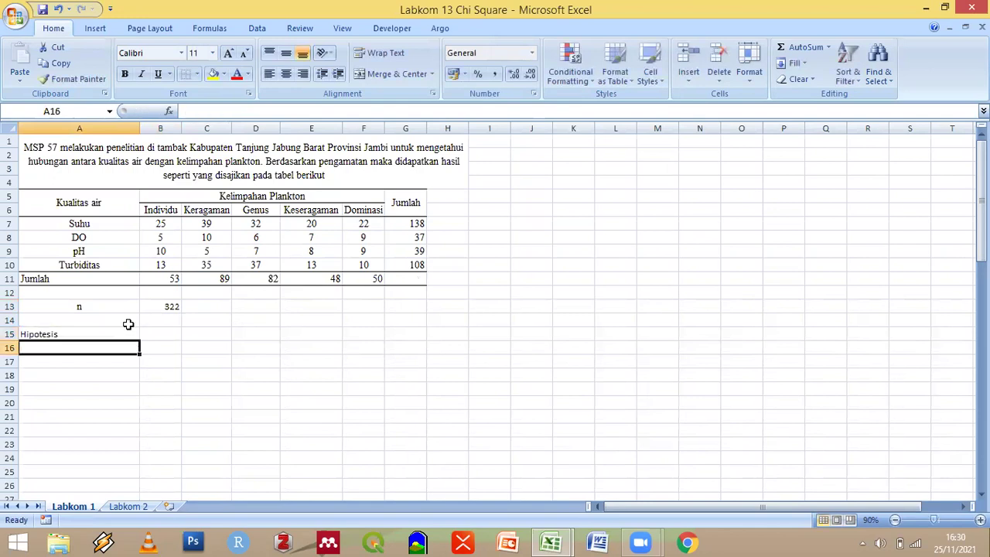
Enter the hypothesis labels H0 in A16 and H1 in A17 under the Hipotesis heading
{"action": "type", "text": "H)"}
{"action": "key", "text": "BackSpace"}
{"action": "type", "text": "0"}
{"action": "key", "text": "Return"}
{"action": "type", "text": "H"}
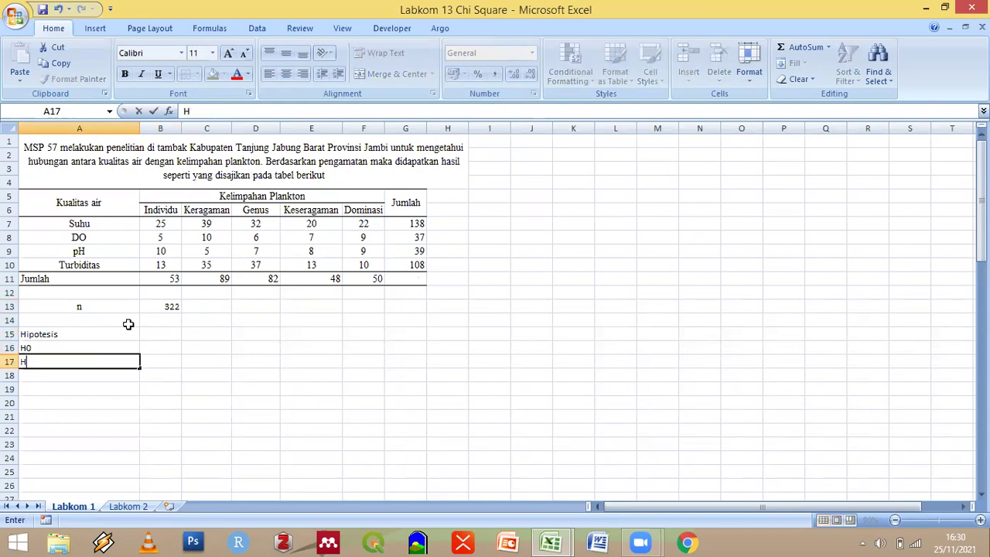
{"action": "type", "text": "1"}
{"action": "left_click", "coordinate": [197, 320]}
Set the font of the entire sheet to Times New Roman, size 12
{"action": "key", "text": "ctrl+a"}
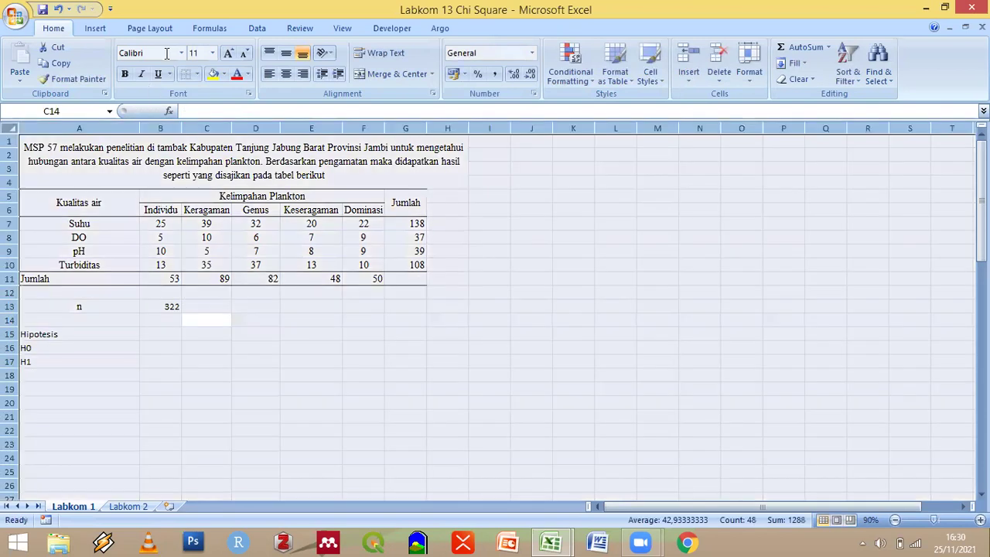
{"action": "left_click", "coordinate": [167, 55]}
{"action": "type", "text": "Times New Rom"}
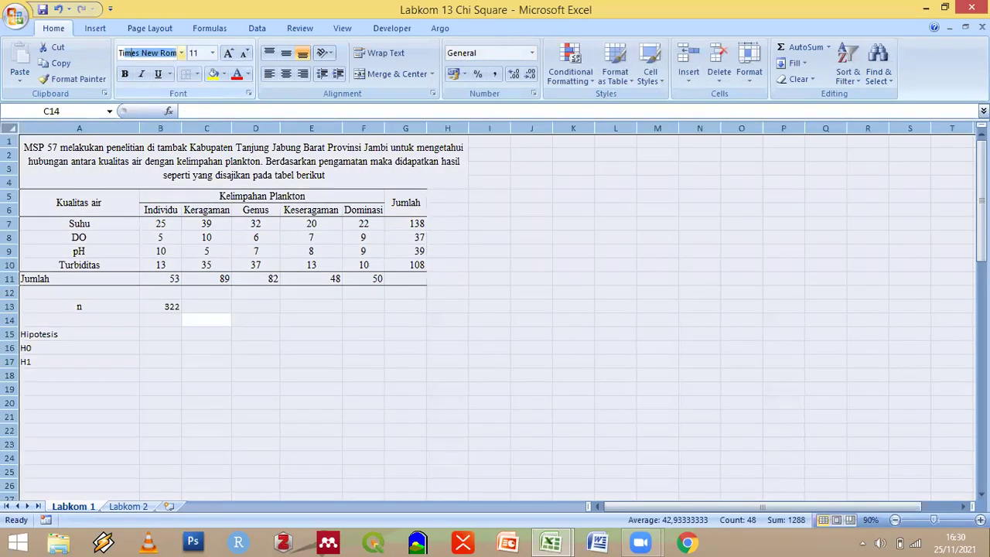
{"action": "key", "text": "Return"}
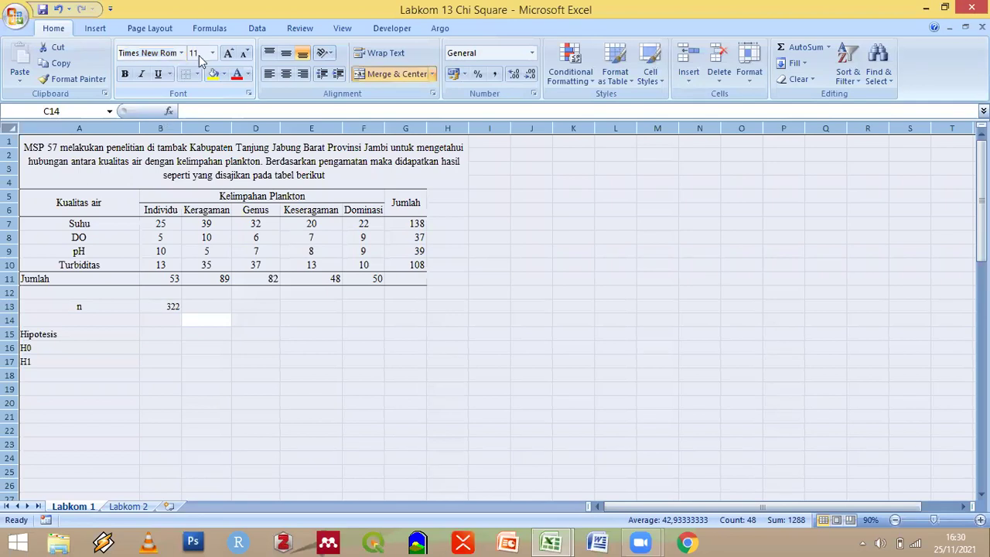
{"action": "left_click", "coordinate": [196, 52]}
{"action": "type", "text": "12"}
{"action": "key", "text": "Return"}
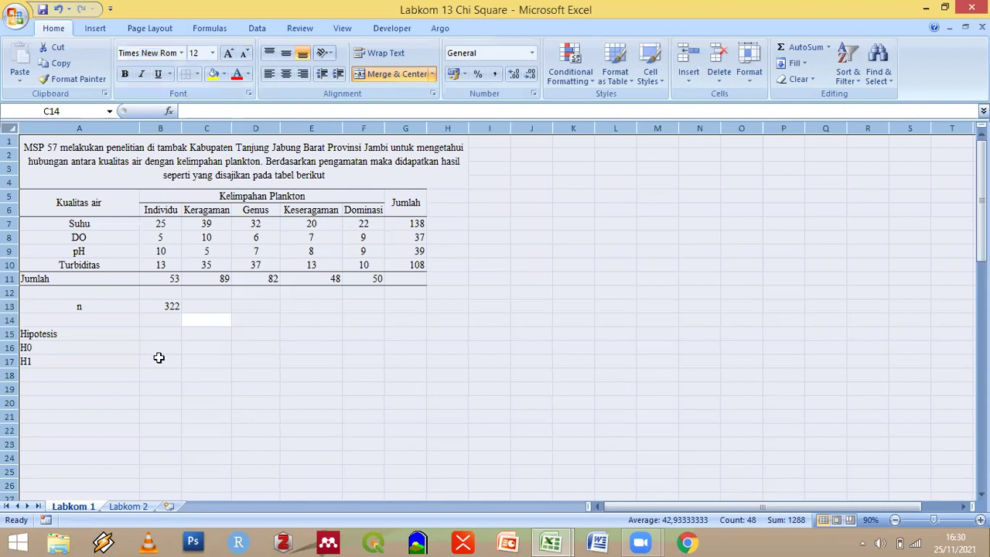
Enter the H0 statement in B16: "tidak terdapat hubungan yang signifikan antara parameter kelimpahan plankton terhadap parameter kualitas air"
{"action": "left_click", "coordinate": [159, 353]}
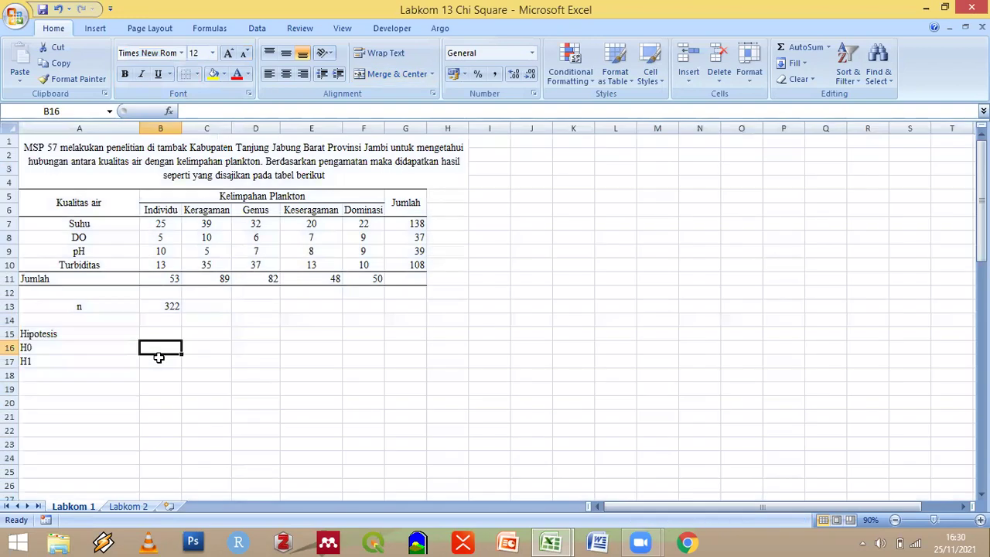
{"action": "type", "text": "tidak t"}
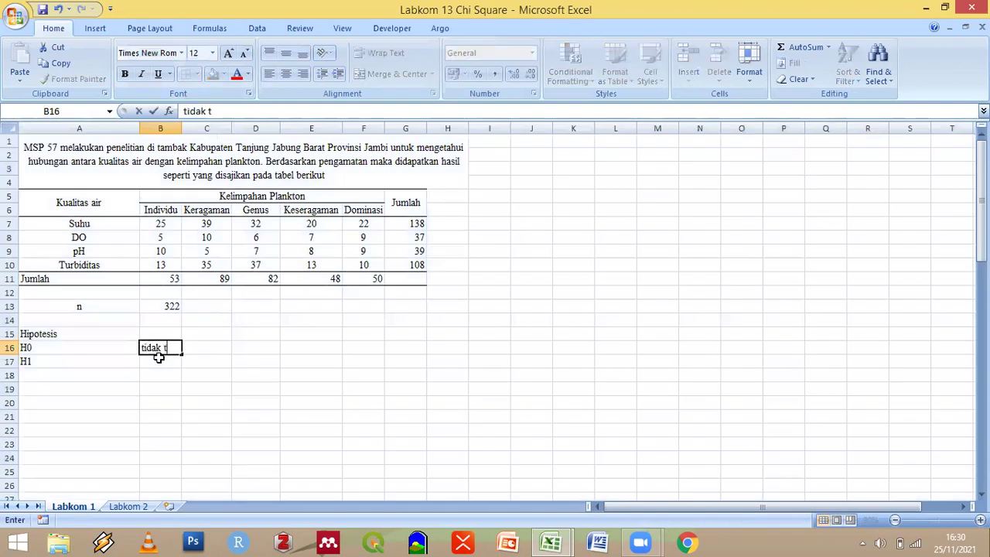
{"action": "type", "text": "erdapat hubungan yang s"}
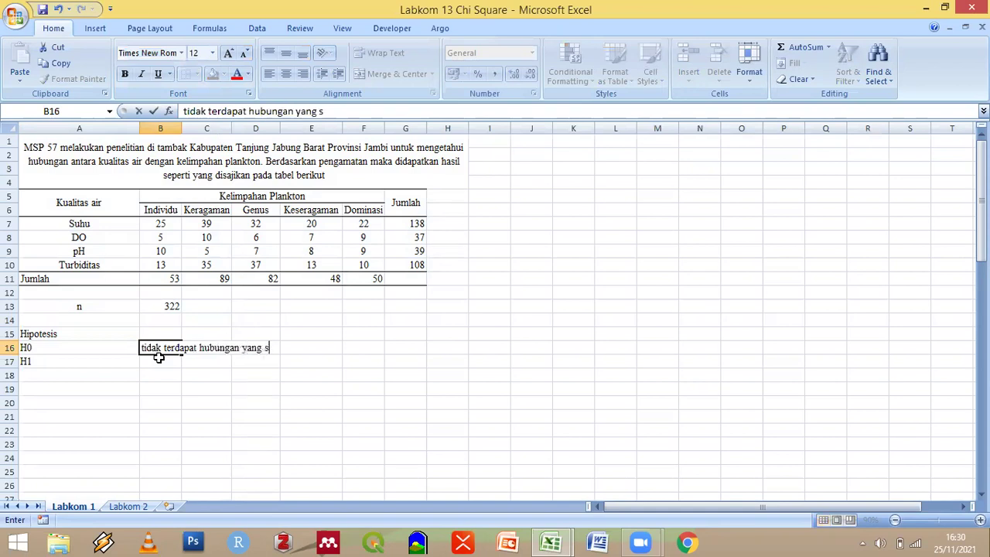
{"action": "type", "text": "o"}
{"action": "key", "text": "BackSpace"}
{"action": "type", "text": "ignifikan"}
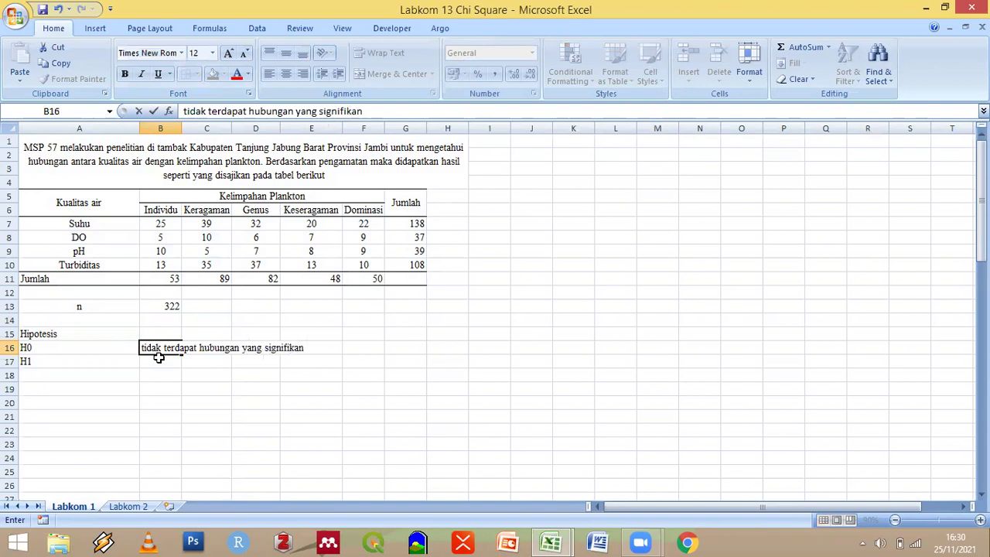
{"action": "type", "text": " antara parameter"}
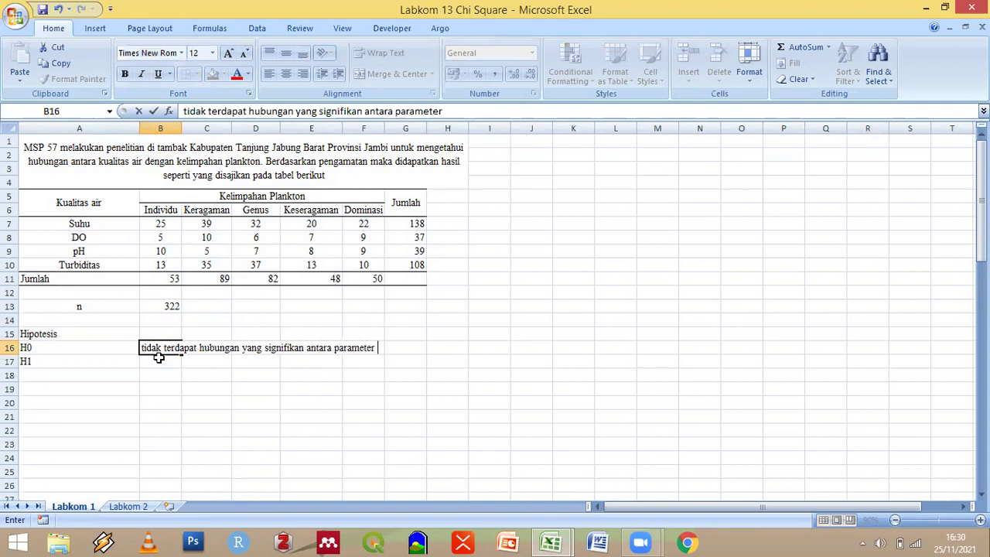
{"action": "type", "text": " kelimpahan plankton "}
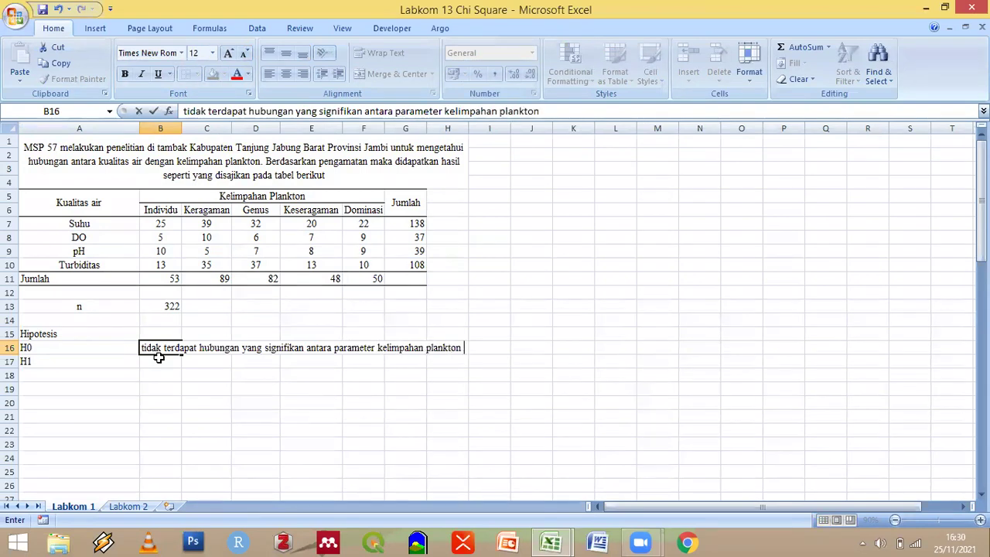
{"action": "type", "text": "terhadap parameter"}
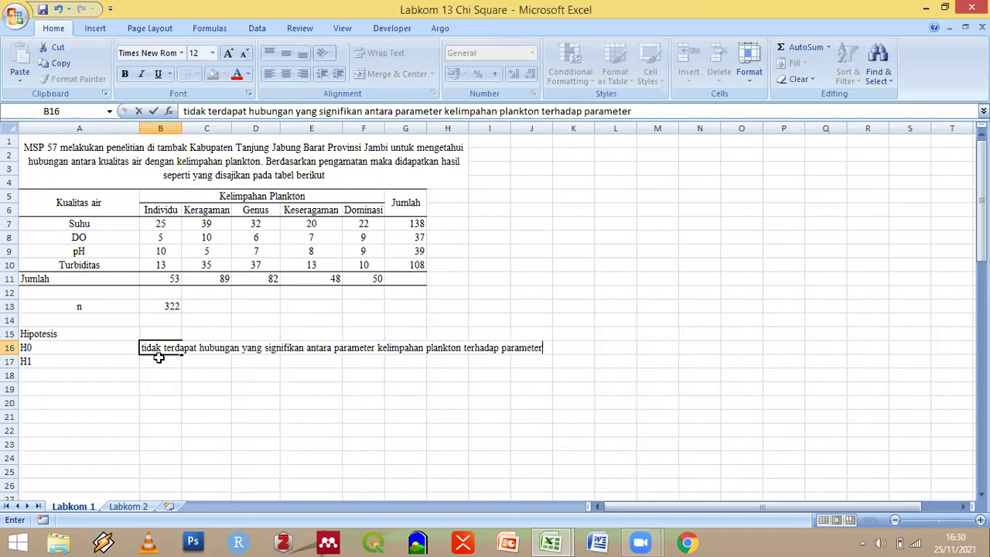
{"action": "type", "text": " kualitas air"}
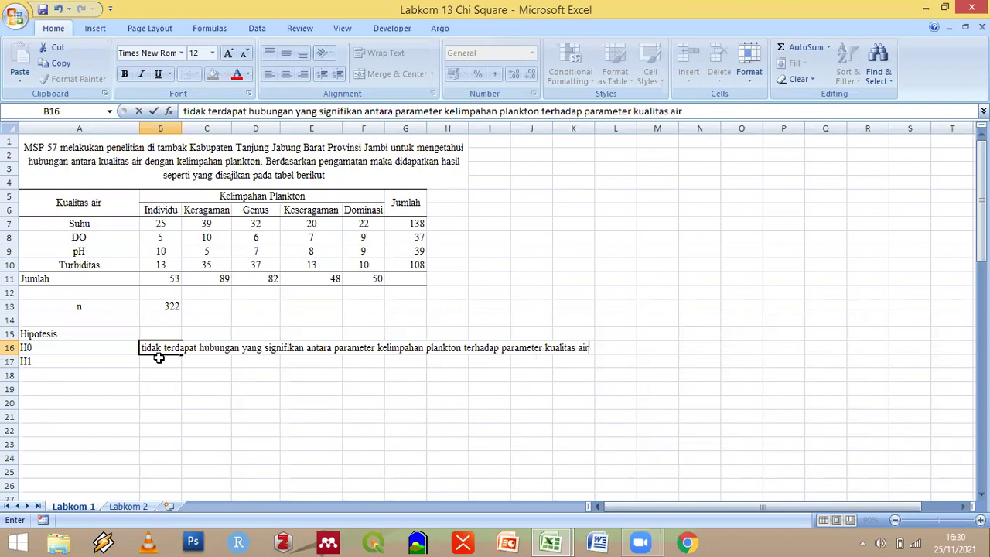
{"action": "key", "text": "Return"}
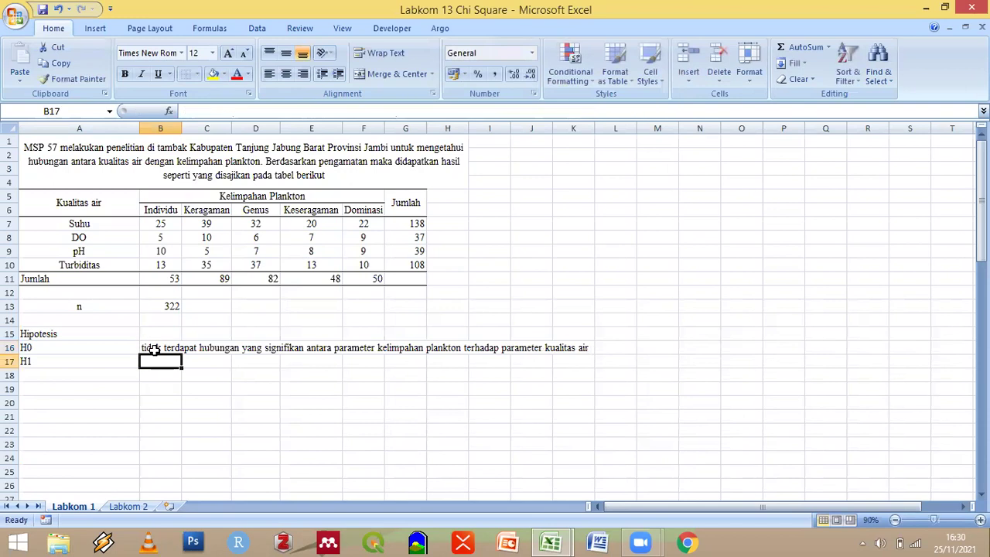
Copy the H0 statement's text from B16 without the word "tidak" into B17 as the H1 statement
{"action": "key", "text": "Up"}
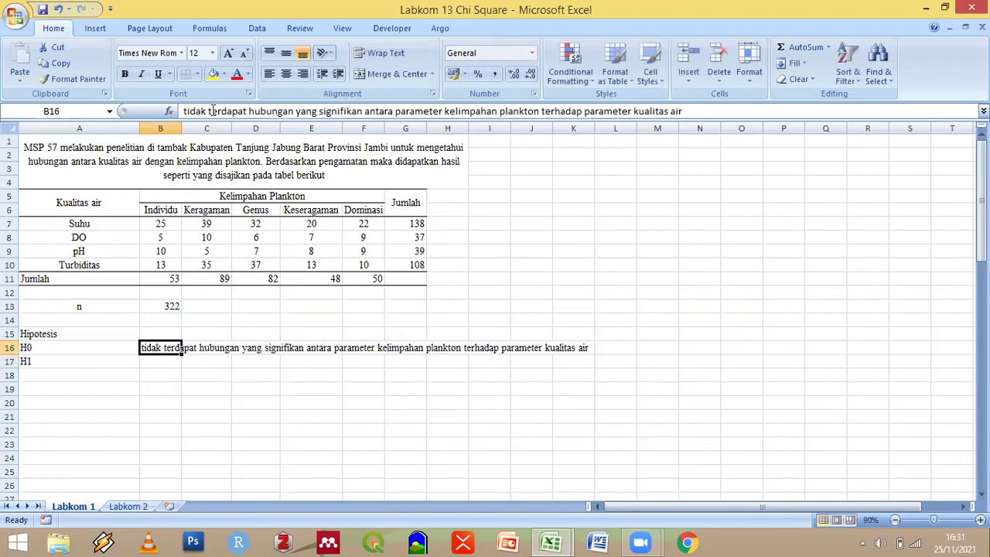
{"action": "left_click", "coordinate": [417, 111]}
{"action": "left_click_drag", "start_coordinate": [417, 108], "coordinate": [620, 124]}
{"action": "key", "text": "ctrl+c"}
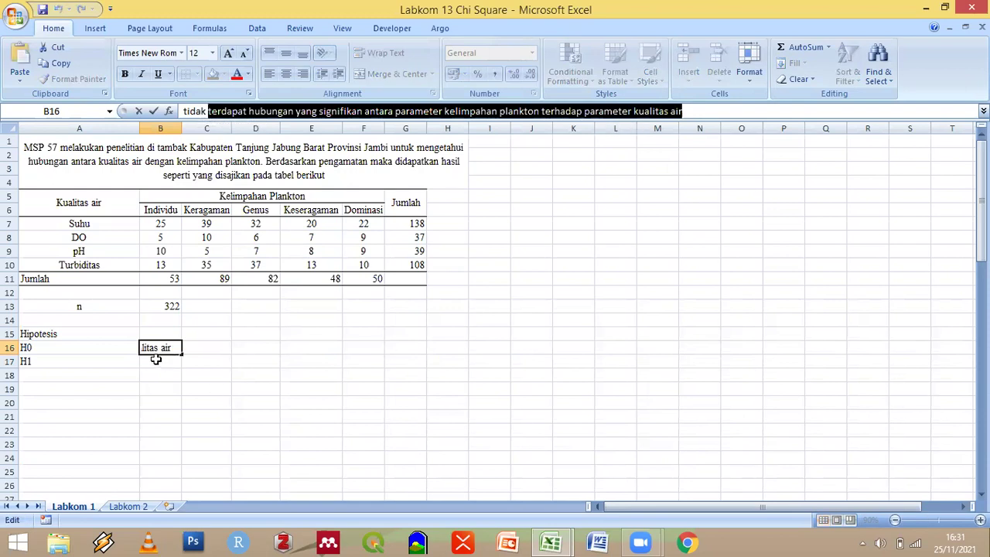
{"action": "key", "text": "Return"}
{"action": "key", "text": "ctrl+v"}
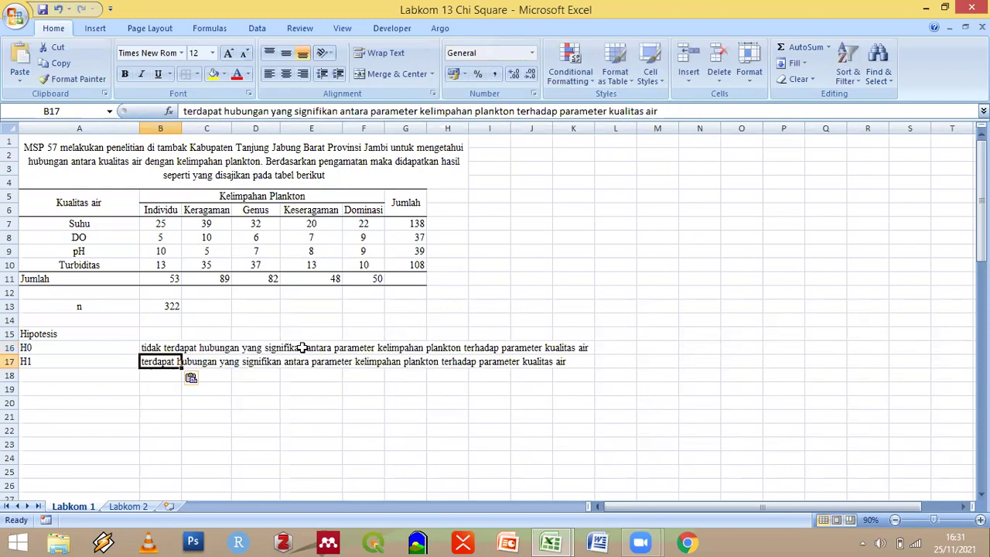
{"action": "left_click", "coordinate": [253, 388]}
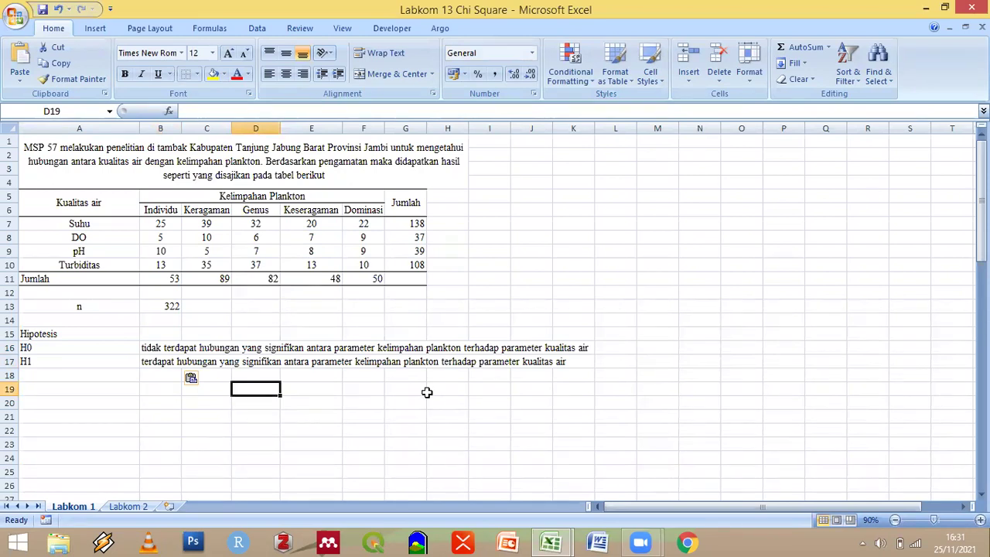
Enter the confidence interval label "Selang keprcayaan (SK) 95%" in A19, below the hypotheses
{"action": "left_click", "coordinate": [62, 389]}
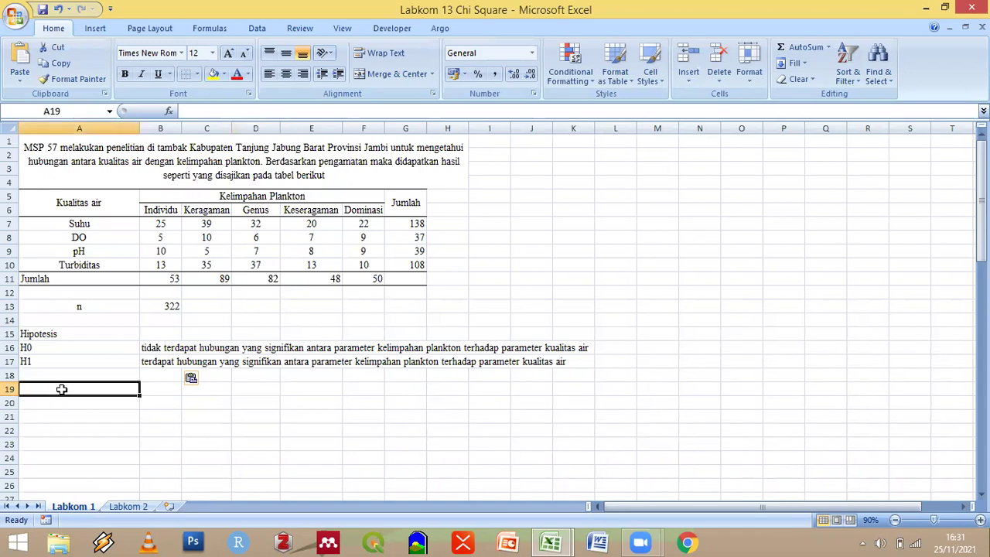
{"action": "type", "text": "SEla"}
{"action": "key", "text": "BackSpace"}
{"action": "key", "text": "BackSpace"}
{"action": "key", "text": "BackSpace"}
{"action": "type", "text": "elang "}
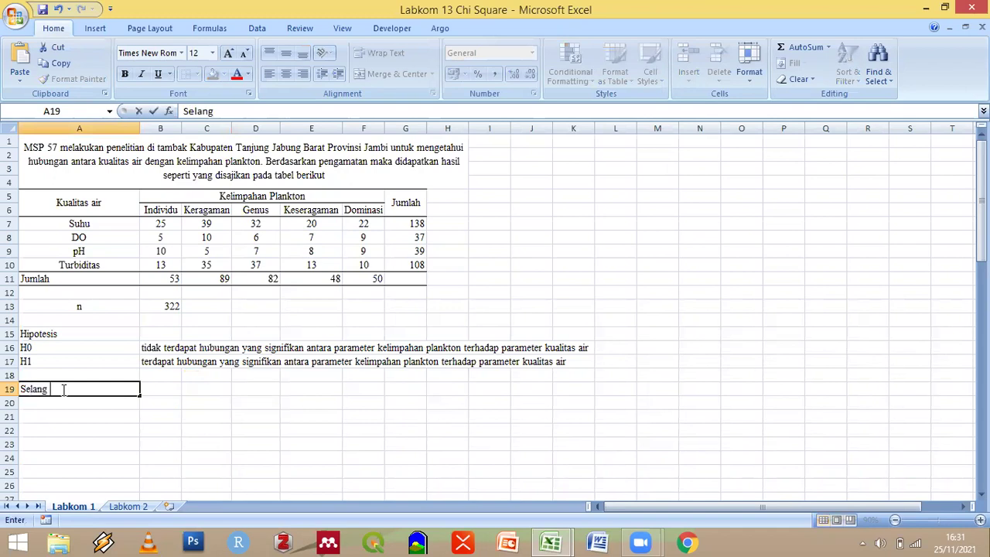
{"action": "type", "text": "keprcayaan (SK"}
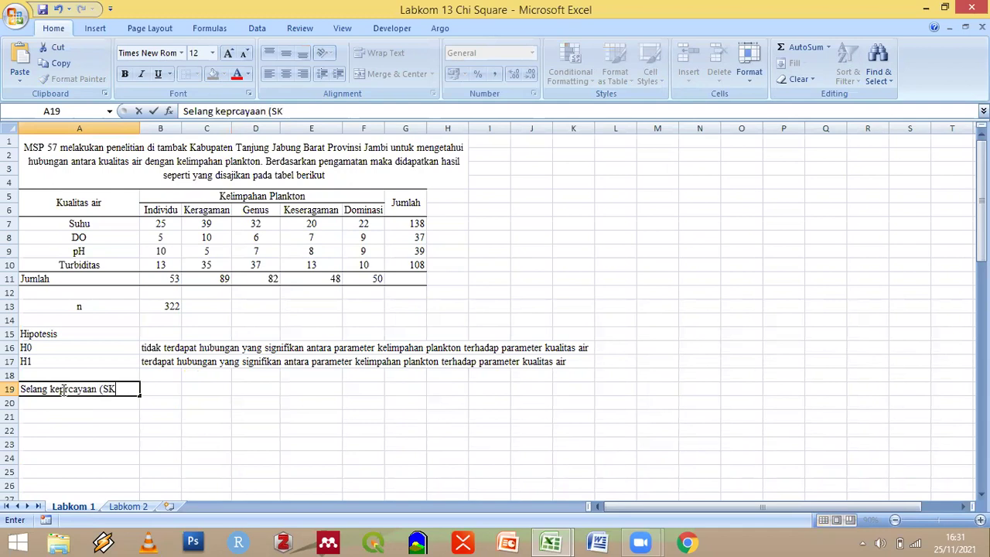
{"action": "type", "text": ") 95%"}
{"action": "key", "text": "Tab"}
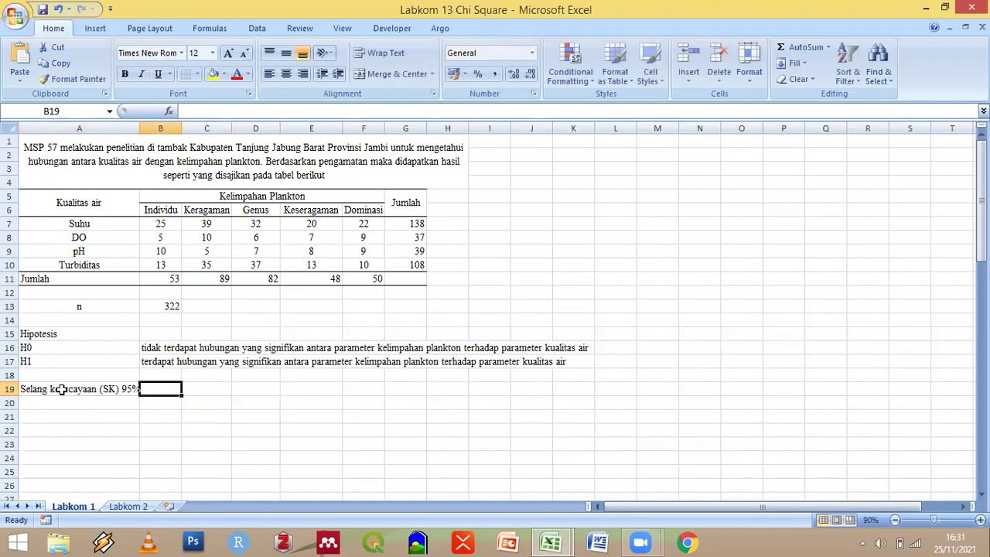
Enter alpha in B19 with the value 0,05 in C19, and fit column A's width to its contents
{"action": "type", "text": "alpha"}
{"action": "key", "text": "Tab"}
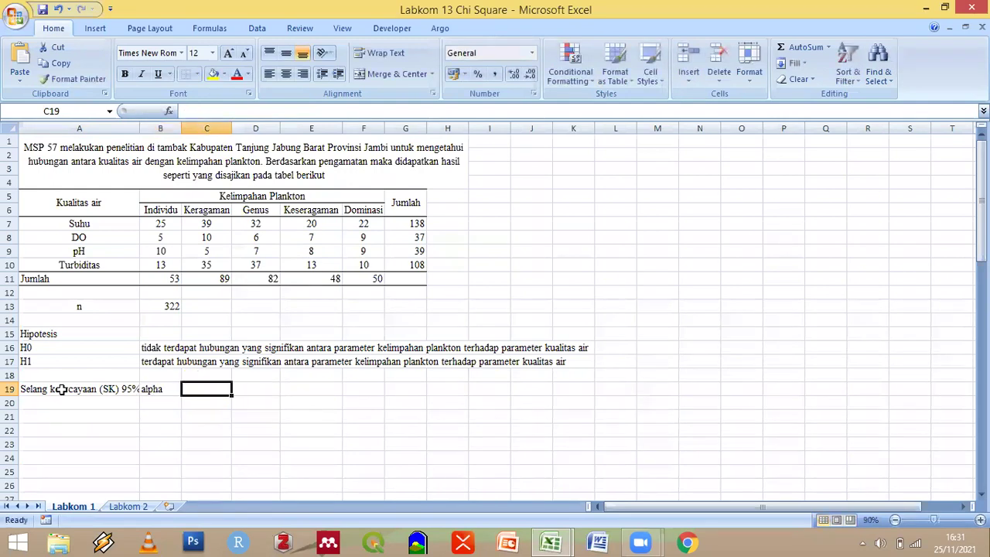
{"action": "type", "text": "0,05"}
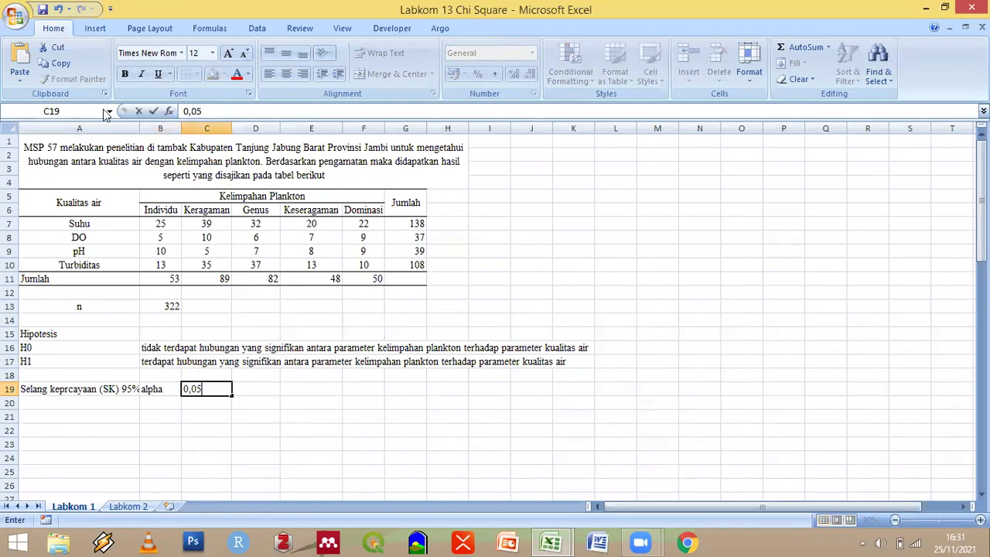
{"action": "left_click", "coordinate": [151, 129]}
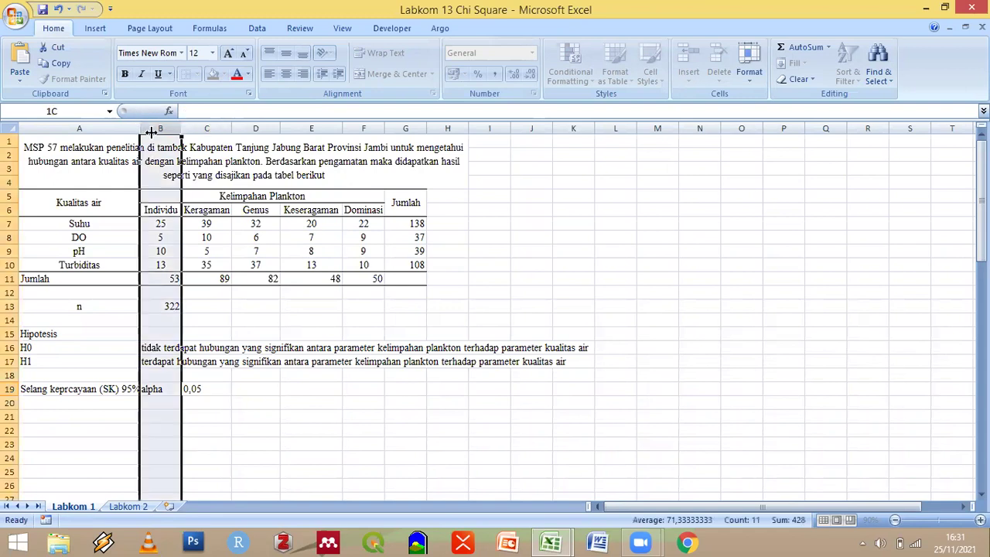
{"action": "double_click", "coordinate": [140, 129]}
{"action": "left_click", "coordinate": [213, 402]}
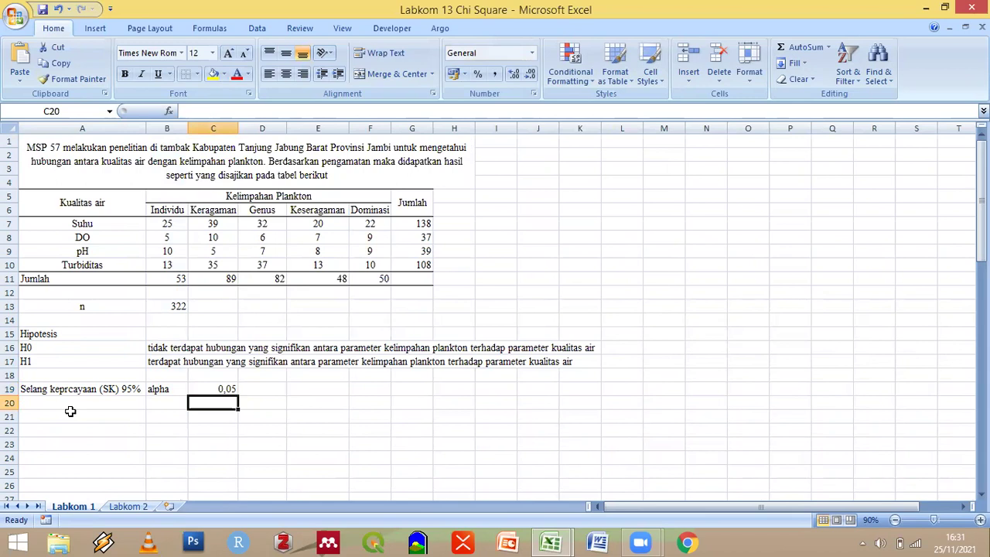
Enter the heading "Menghitung nilai Oij dan Eij" in A21 and dismiss the antivirus windows covering the sheet
{"action": "left_click", "coordinate": [80, 417]}
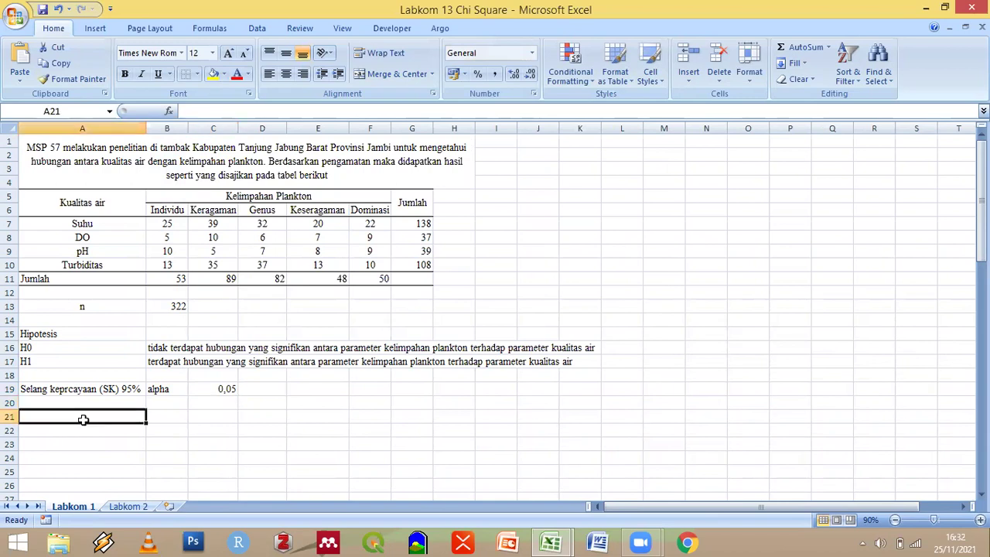
{"action": "type", "text": "Menghit"}
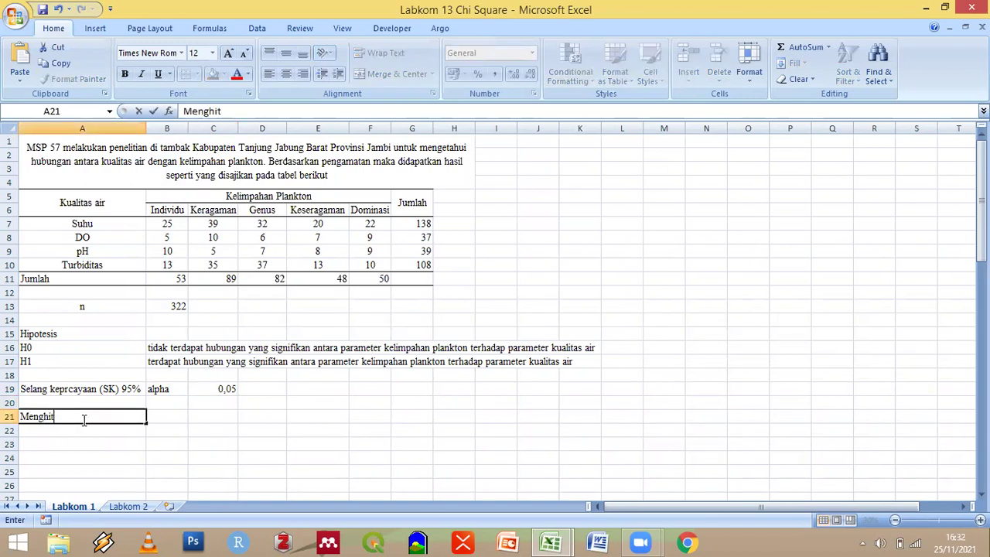
{"action": "type", "text": "ung nilai Oij dan Eij"}
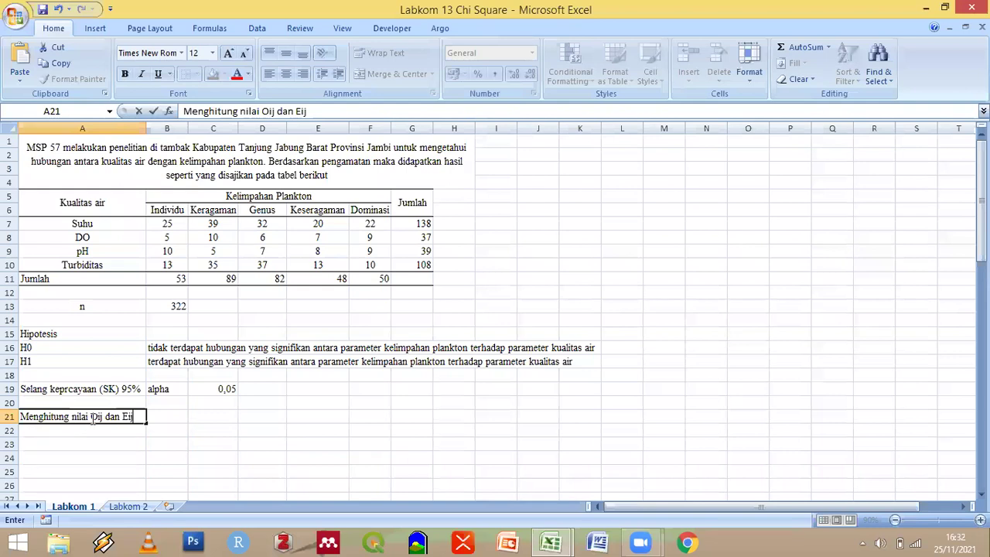
{"action": "left_click_drag", "start_coordinate": [164, 222], "coordinate": [368, 265]}
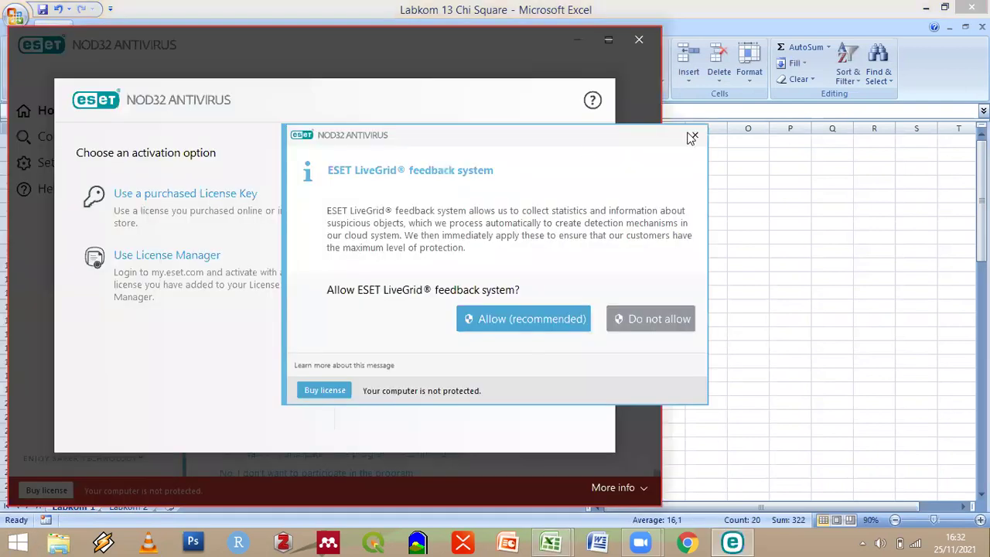
{"action": "left_click", "coordinate": [639, 39]}
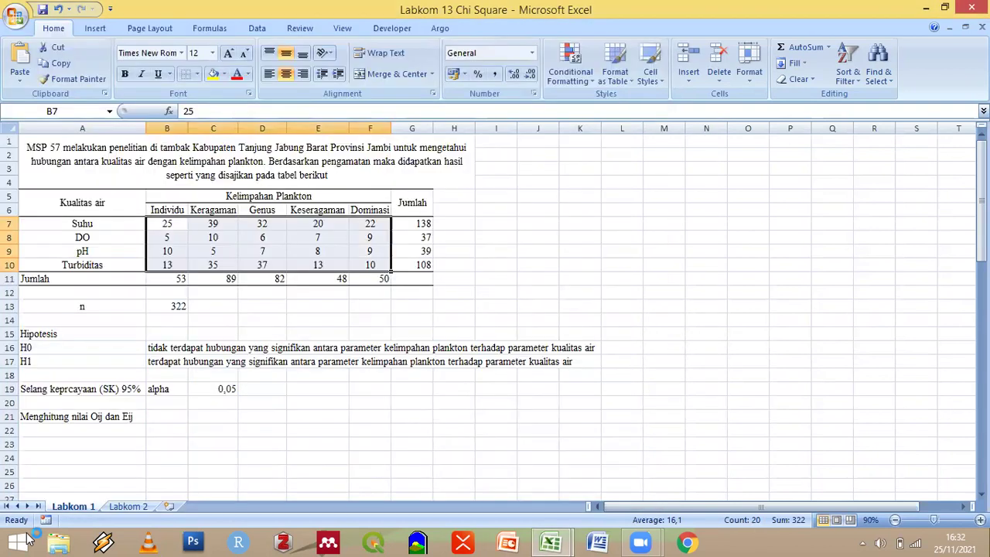
Number the five plankton columns 1 to 5 in B22:F22 by entering 1 and 2 and extending the series
{"action": "left_click", "coordinate": [173, 441]}
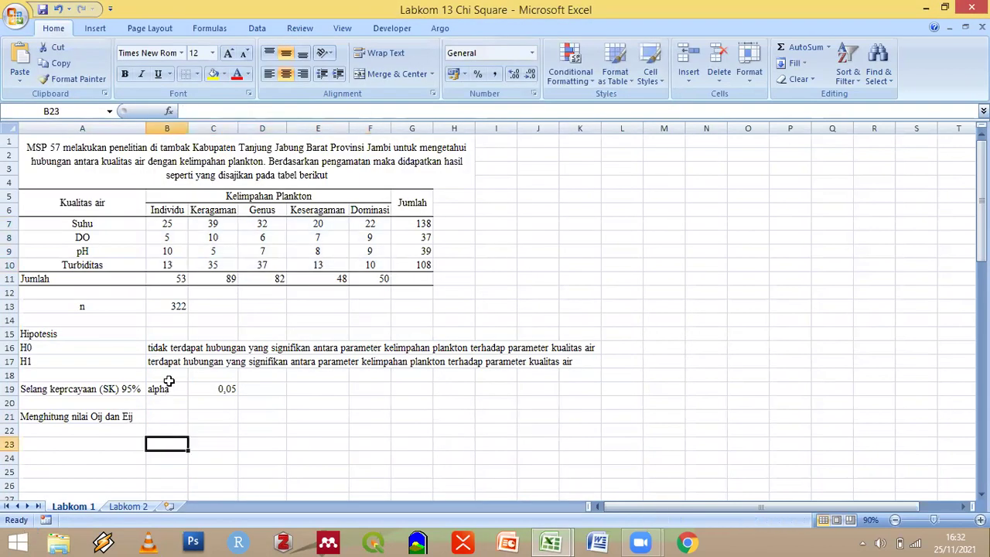
{"action": "scroll", "coordinate": [169, 383], "scroll_direction": "down", "scroll_amount": 1}
{"action": "key", "text": "Up"}
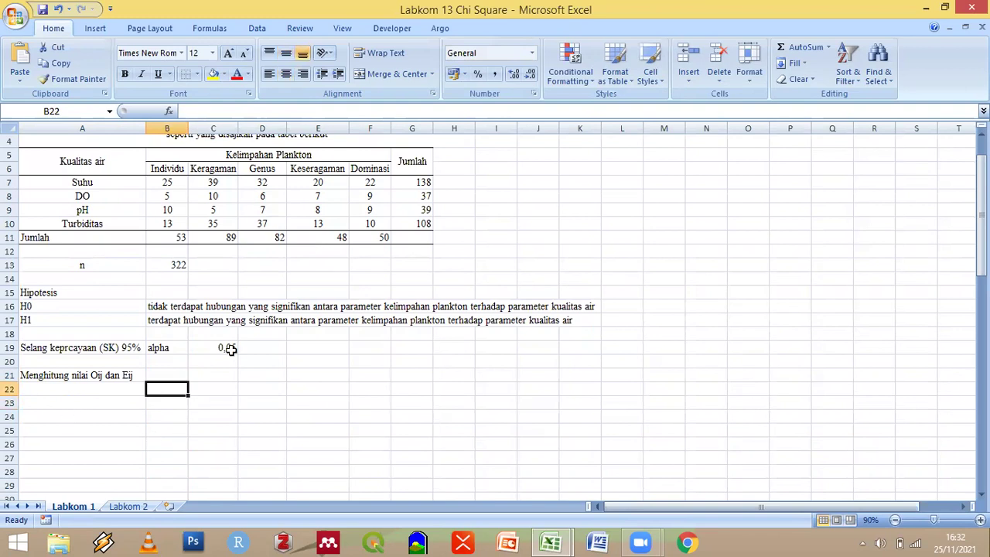
{"action": "left_click", "coordinate": [225, 169]}
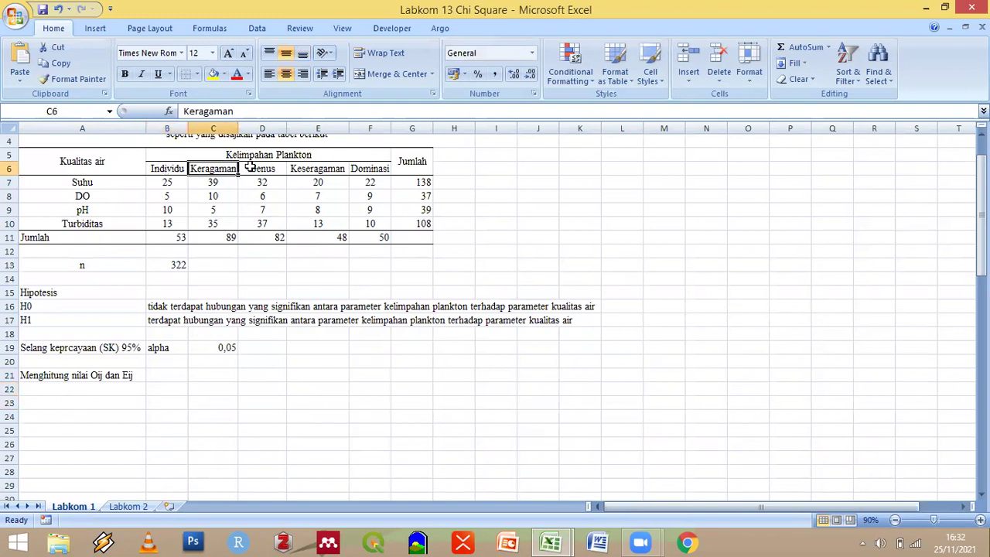
{"action": "key", "text": "Right"}
{"action": "left_click", "coordinate": [360, 167]}
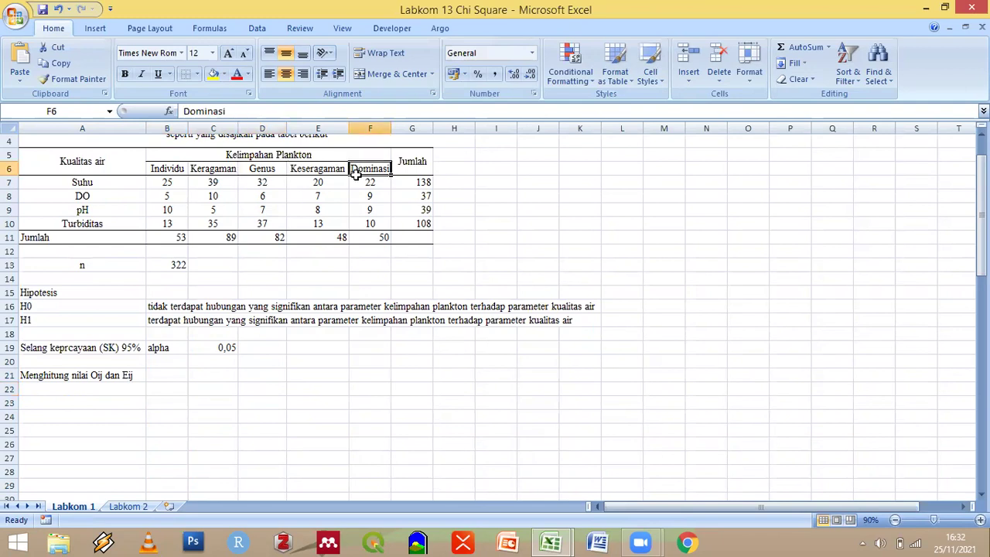
{"action": "left_click", "coordinate": [174, 386]}
{"action": "double_click", "coordinate": [174, 386]}
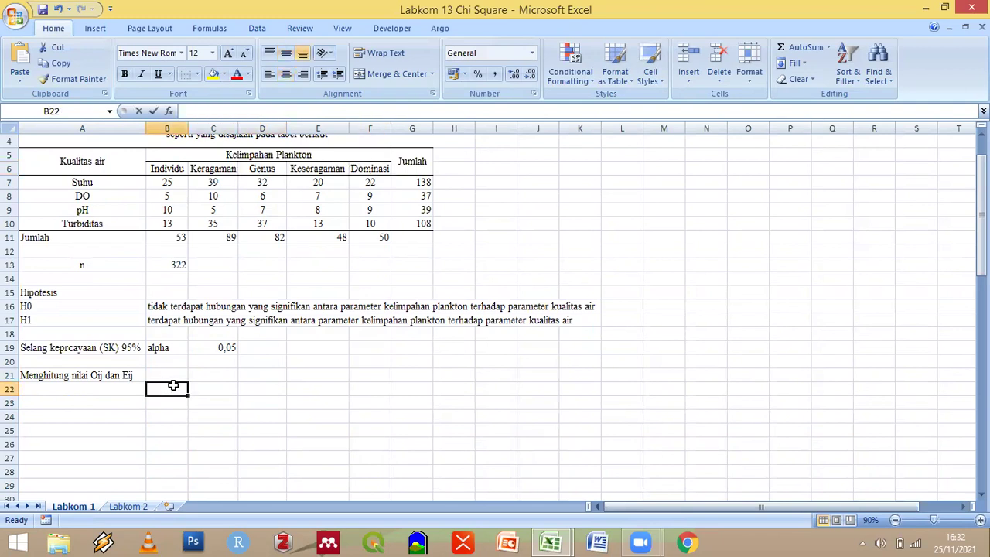
{"action": "type", "text": "1"}
{"action": "key", "text": "Tab"}
{"action": "type", "text": "2"}
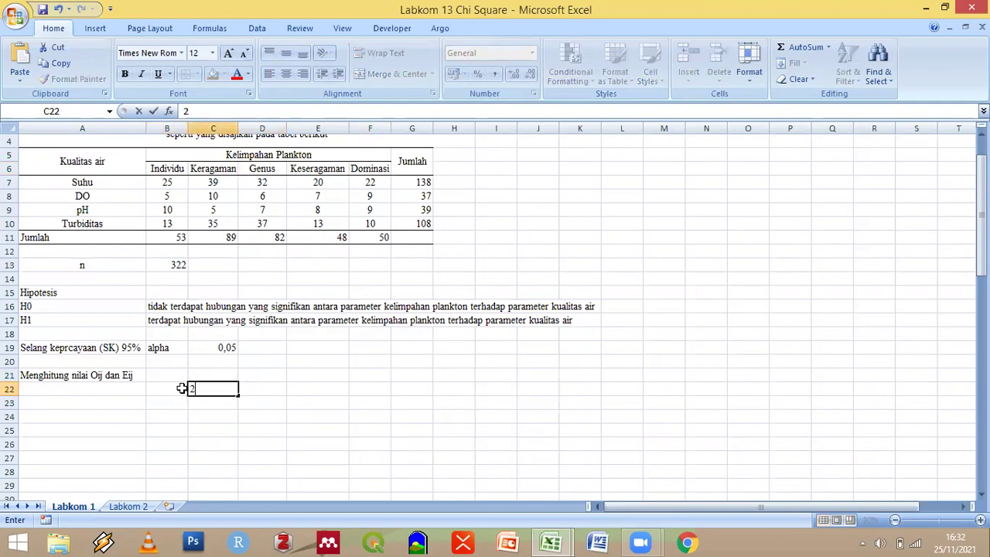
{"action": "key", "text": "Tab"}
{"action": "key", "text": "Up"}
{"action": "left_click_drag", "start_coordinate": [177, 389], "coordinate": [376, 394]}
Enter the label "O1" in A23 and go through the water quality rows from Suhu to Turbiditas
{"action": "scroll", "coordinate": [103, 423], "scroll_direction": "down", "scroll_amount": 2}
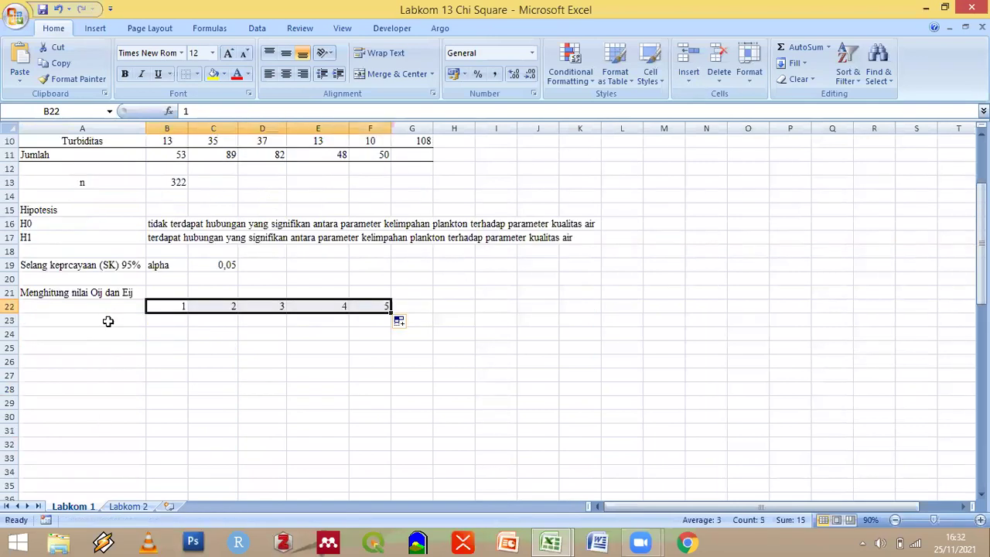
{"action": "left_click", "coordinate": [107, 321]}
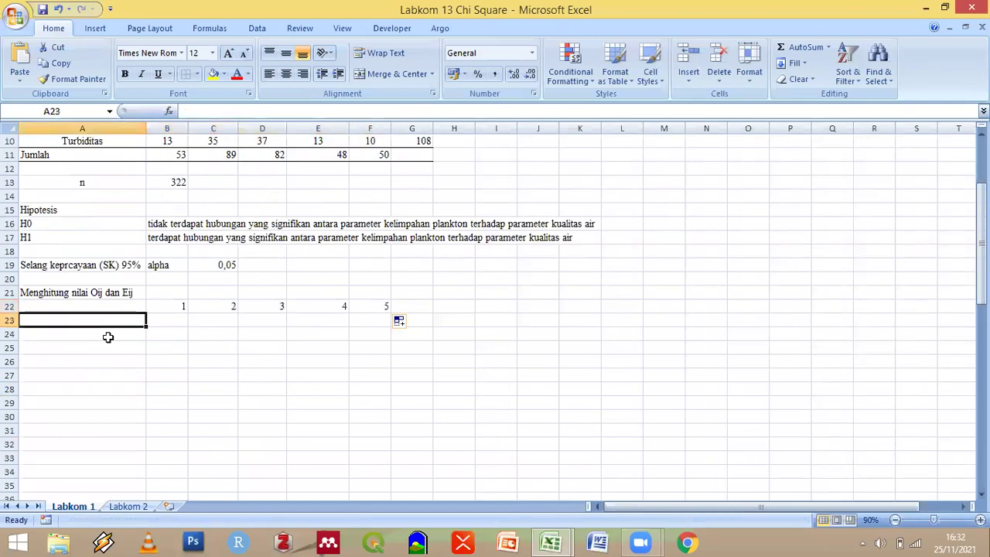
{"action": "type", "text": "Oiu"}
{"action": "key", "text": "BackSpace"}
{"action": "key", "text": "BackSpace"}
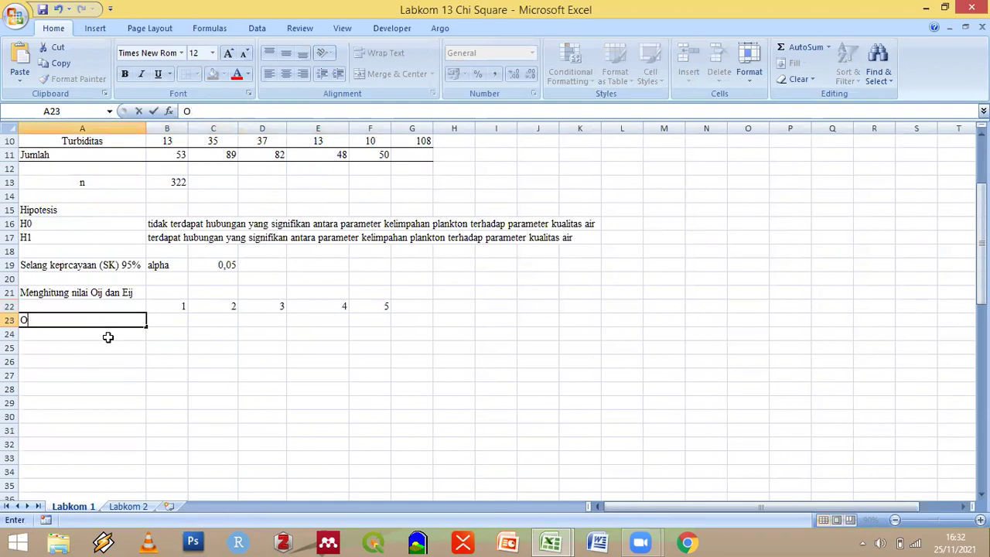
{"action": "type", "text": "1"}
{"action": "scroll", "coordinate": [118, 224], "scroll_direction": "up", "scroll_amount": 3}
{"action": "left_click", "coordinate": [116, 224]}
{"action": "left_click", "coordinate": [114, 239]}
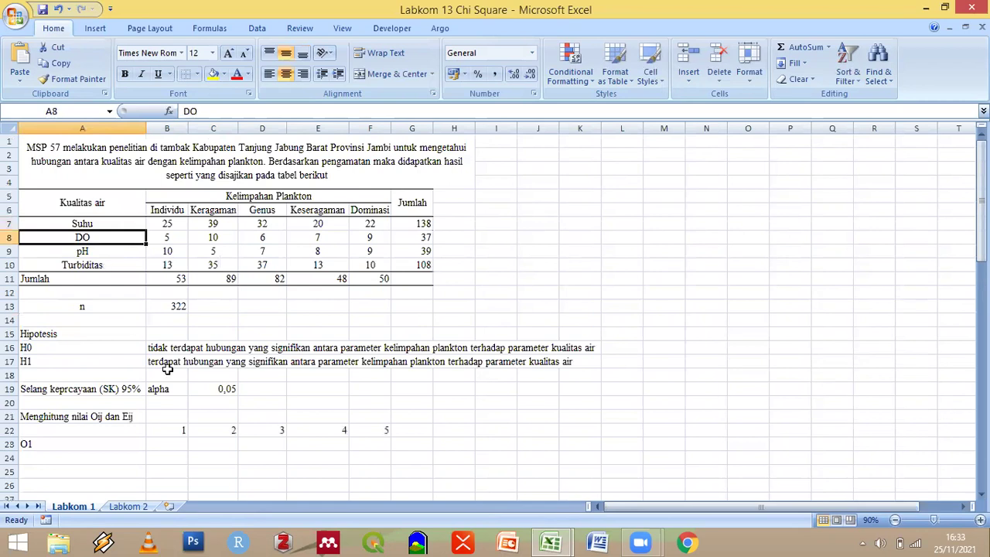
{"action": "key", "text": "Down"}
{"action": "key", "text": "Down"}
{"action": "scroll", "coordinate": [78, 331], "scroll_direction": "down", "scroll_amount": 3}
Enter "O2" in A24 and extend the O1, O2 series down to O4 in A26
{"action": "left_click", "coordinate": [96, 332]}
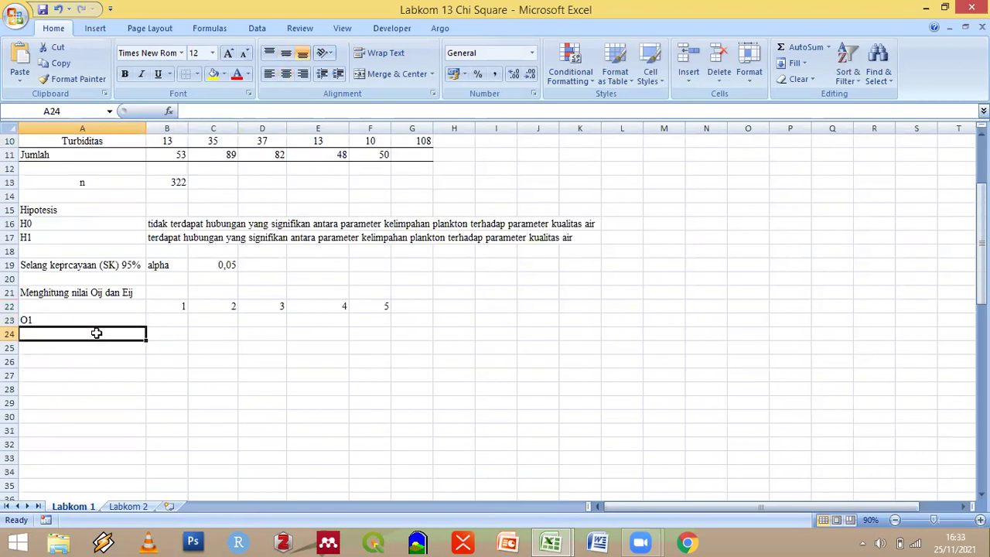
{"action": "type", "text": "o1"}
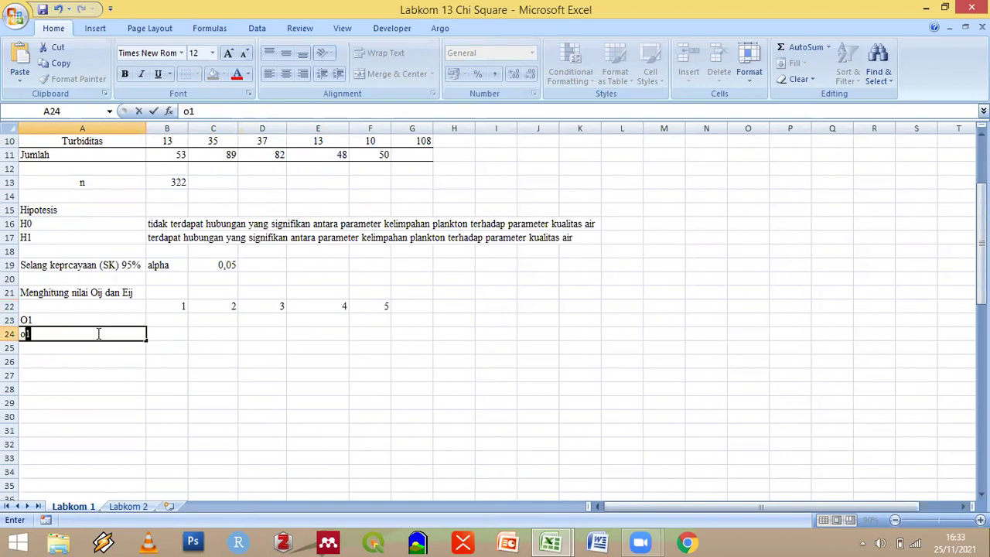
{"action": "key", "text": "BackSpace"}
{"action": "type", "text": "O2"}
{"action": "key", "text": "BackSpace"}
{"action": "key", "text": "BackSpace"}
{"action": "key", "text": "BackSpace"}
{"action": "type", "text": "O2"}
{"action": "left_click_drag", "start_coordinate": [116, 321], "coordinate": [113, 370]}
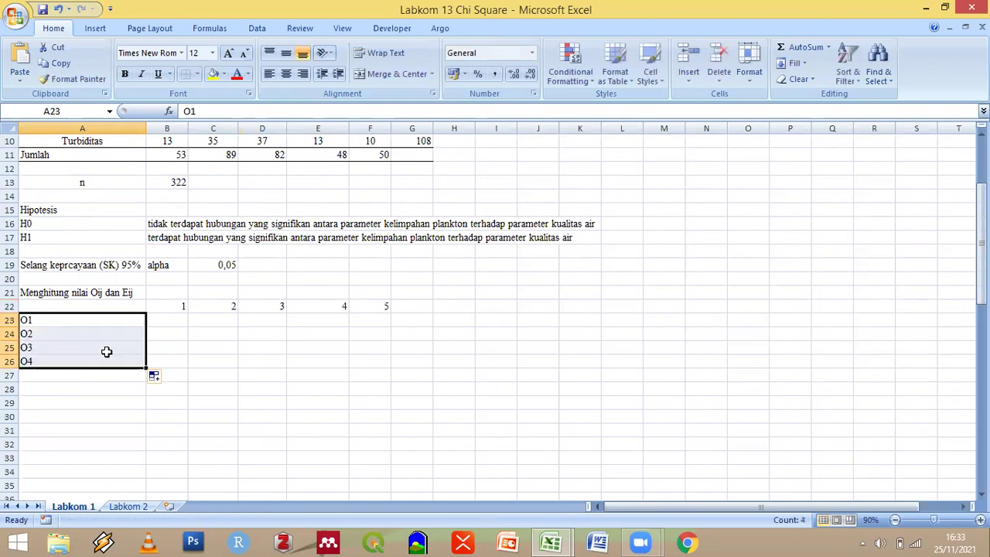
Enter the label "E1" in A27, directly below the O labels
{"action": "key", "text": "Down"}
{"action": "key", "text": "Down"}
{"action": "key", "text": "Down"}
{"action": "key", "text": "Down"}
{"action": "type", "text": "E"}
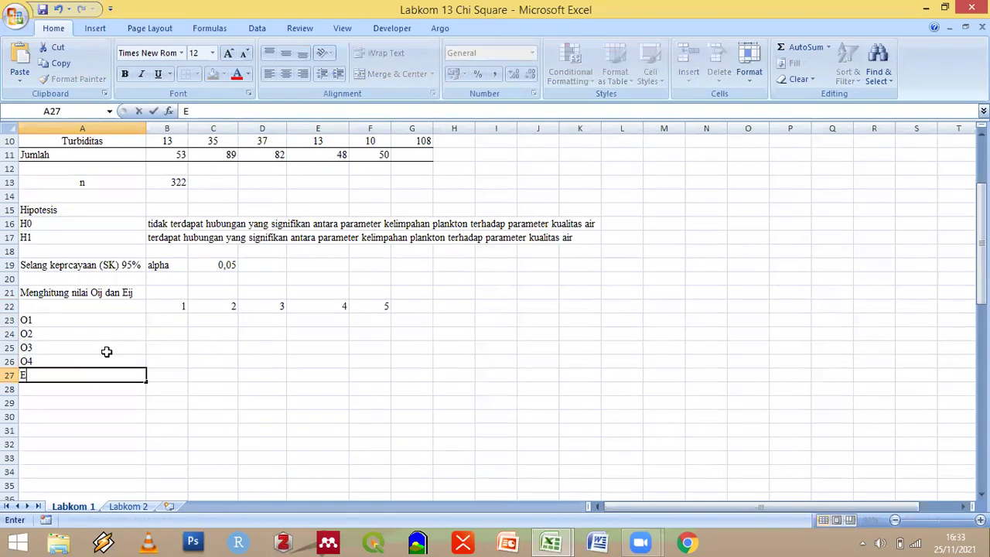
{"action": "type", "text": "1"}
{"action": "key", "text": "Return"}
Enter "E2" in A28 and extend the E1, E2 series down to E4 in A30
{"action": "type", "text": "e"}
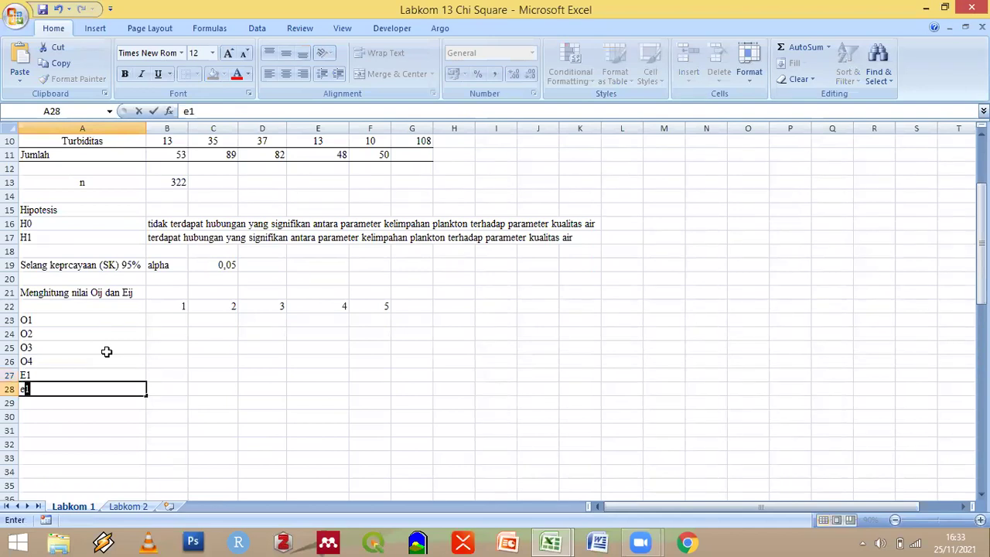
{"action": "type", "text": "E2"}
{"action": "key", "text": "BackSpace"}
{"action": "key", "text": "BackSpace"}
{"action": "key", "text": "BackSpace"}
{"action": "type", "text": "E2"}
{"action": "key", "text": "Up"}
{"action": "left_click", "coordinate": [137, 397], "text": "shift"}
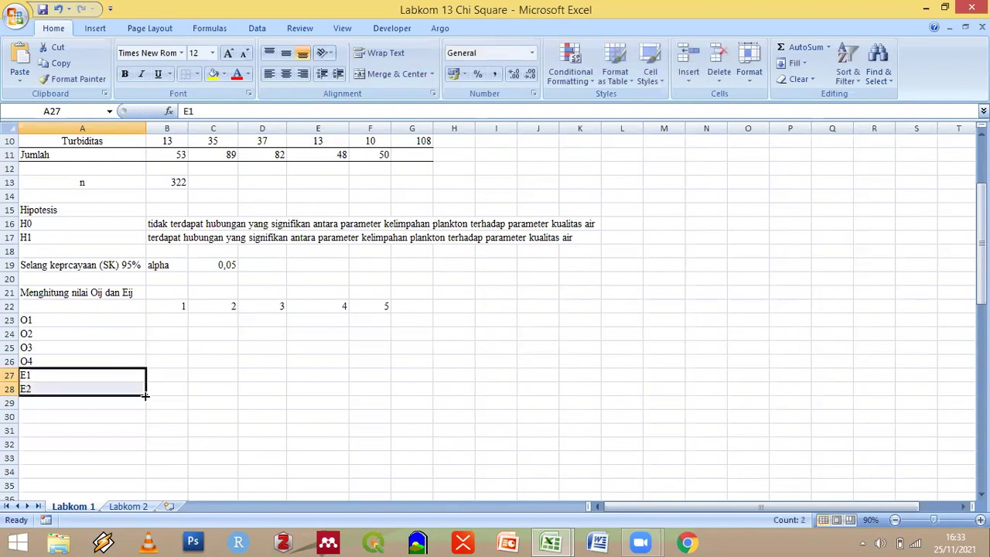
{"action": "left_click_drag", "start_coordinate": [146, 396], "coordinate": [306, 465]}
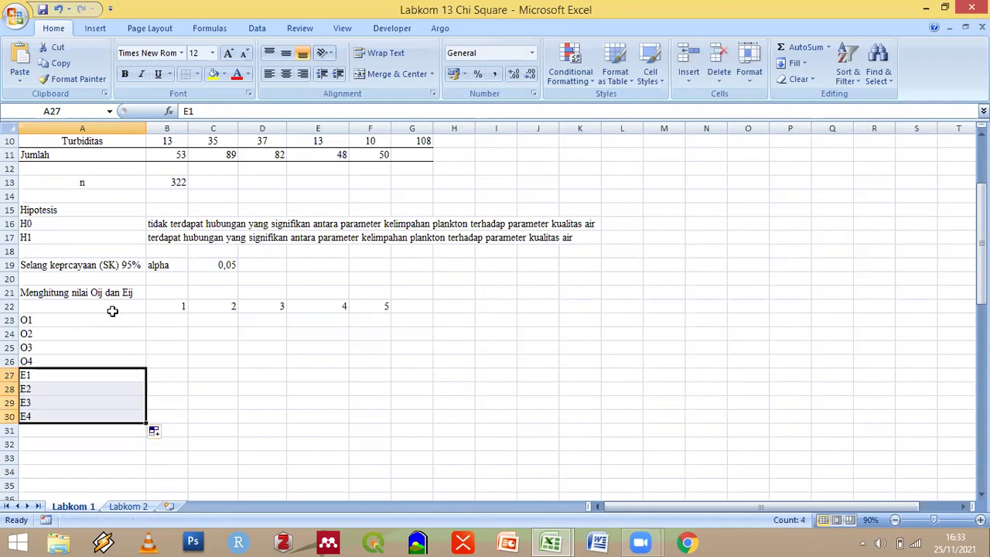
Add top and bottom borders to A22:F22 and bottom borders to A26:F26 and A30:F30, and centre the contents of A22:F30
{"action": "left_click_drag", "start_coordinate": [117, 307], "coordinate": [357, 305]}
{"action": "left_click", "coordinate": [197, 74]}
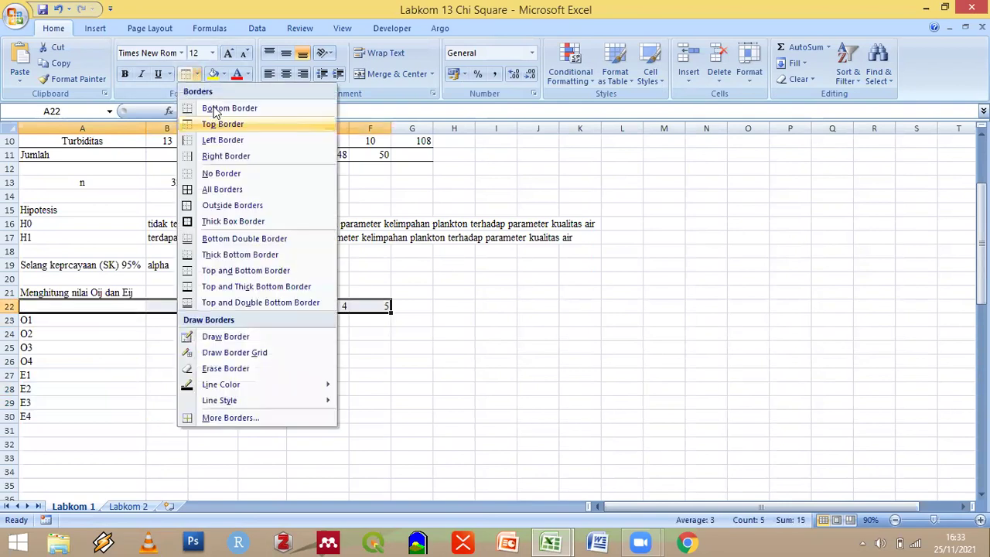
{"action": "left_click", "coordinate": [47, 420]}
{"action": "left_click_drag", "start_coordinate": [147, 361], "coordinate": [364, 362]}
{"action": "left_click", "coordinate": [185, 75]}
{"action": "left_click_drag", "start_coordinate": [80, 418], "coordinate": [361, 416]}
{"action": "left_click", "coordinate": [184, 76]}
{"action": "left_click_drag", "start_coordinate": [75, 310], "coordinate": [393, 418]}
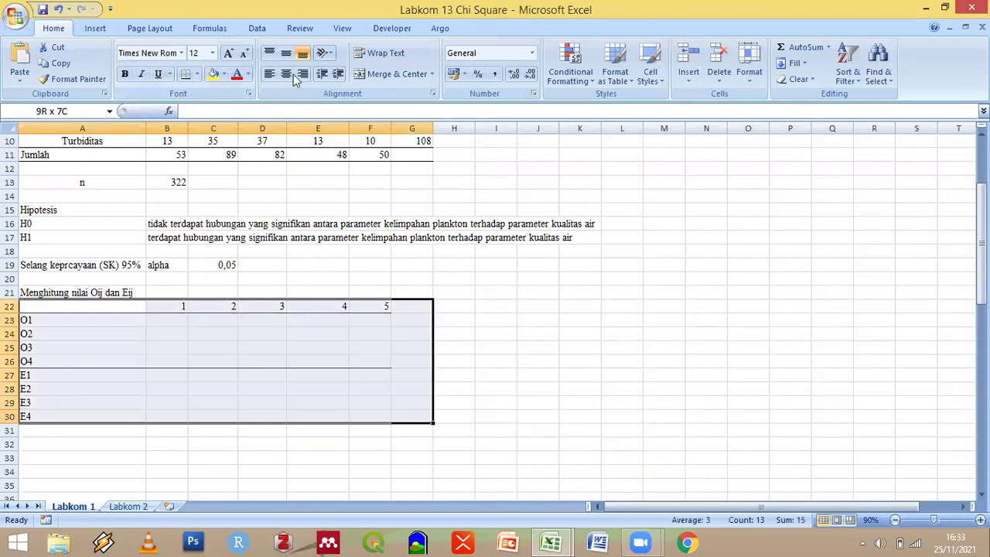
{"action": "left_click", "coordinate": [286, 73]}
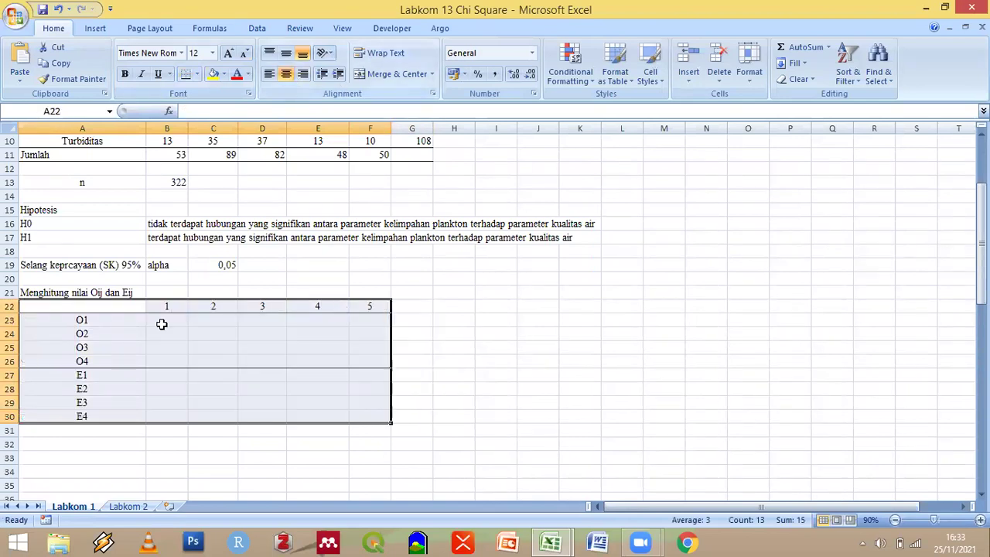
Copy the observed values in B7:F10 into the O1 to O4 rows, starting at B23
{"action": "scroll", "coordinate": [193, 372], "scroll_direction": "up", "scroll_amount": 1}
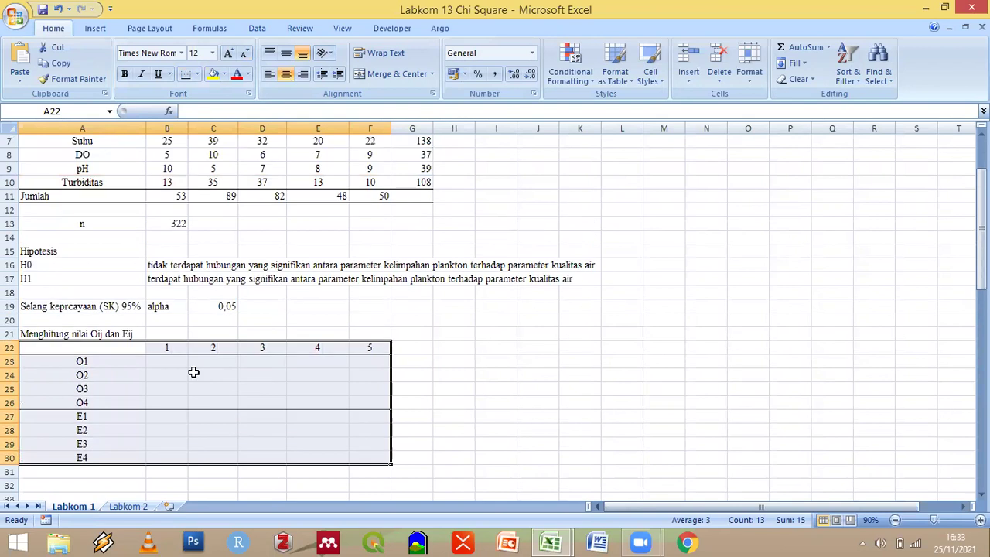
{"action": "left_click", "coordinate": [172, 364]}
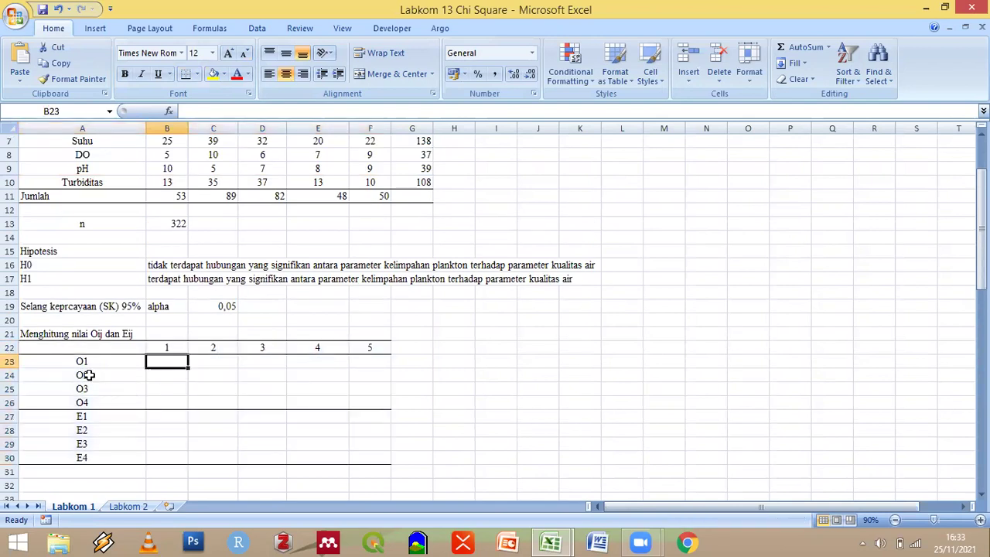
{"action": "scroll", "coordinate": [186, 224], "scroll_direction": "up", "scroll_amount": 2}
{"action": "left_click_drag", "start_coordinate": [186, 224], "coordinate": [362, 264]}
{"action": "key", "text": "ctrl+c"}
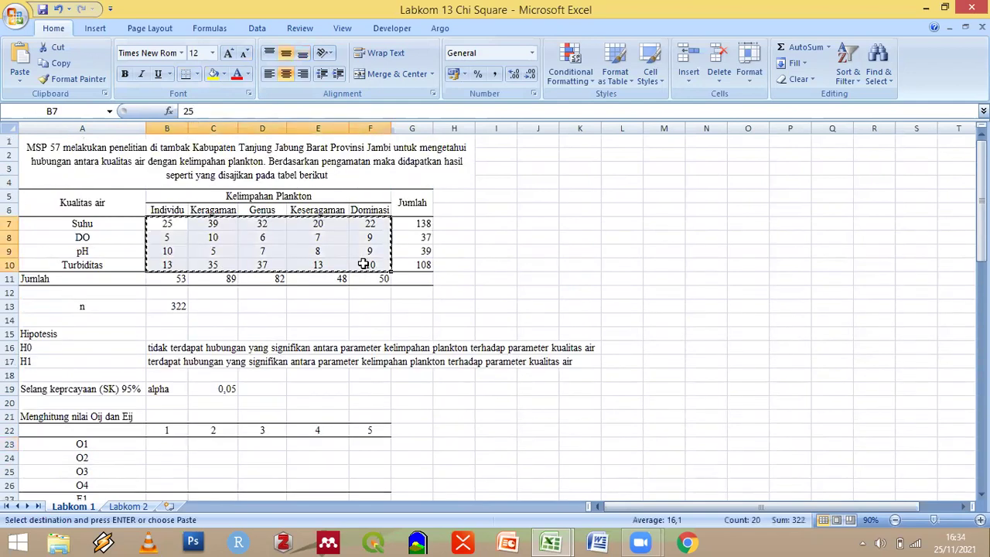
{"action": "scroll", "coordinate": [206, 334], "scroll_direction": "down", "scroll_amount": 3}
{"action": "left_click", "coordinate": [170, 320]}
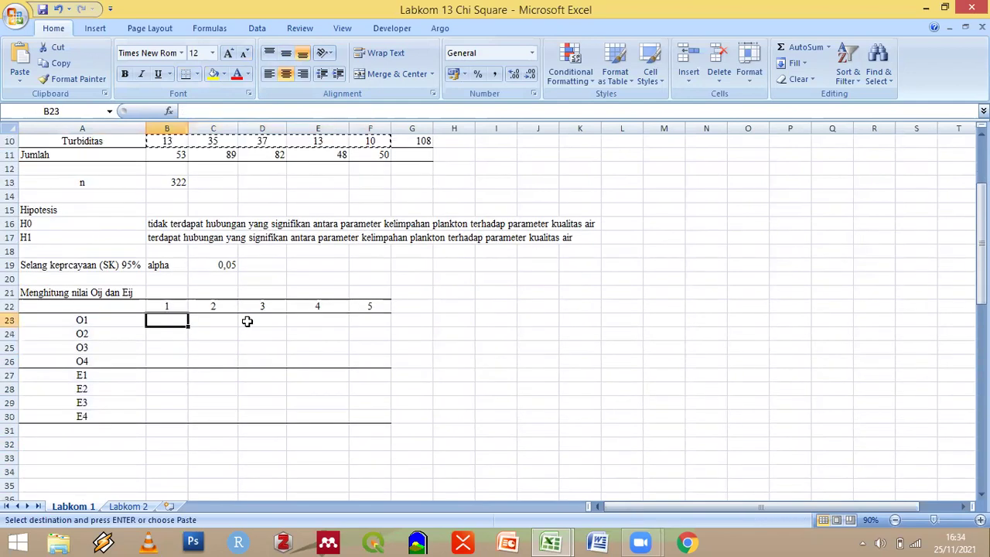
{"action": "key", "text": "ctrl+v"}
{"action": "scroll", "coordinate": [198, 344], "scroll_direction": "down", "scroll_amount": 2}
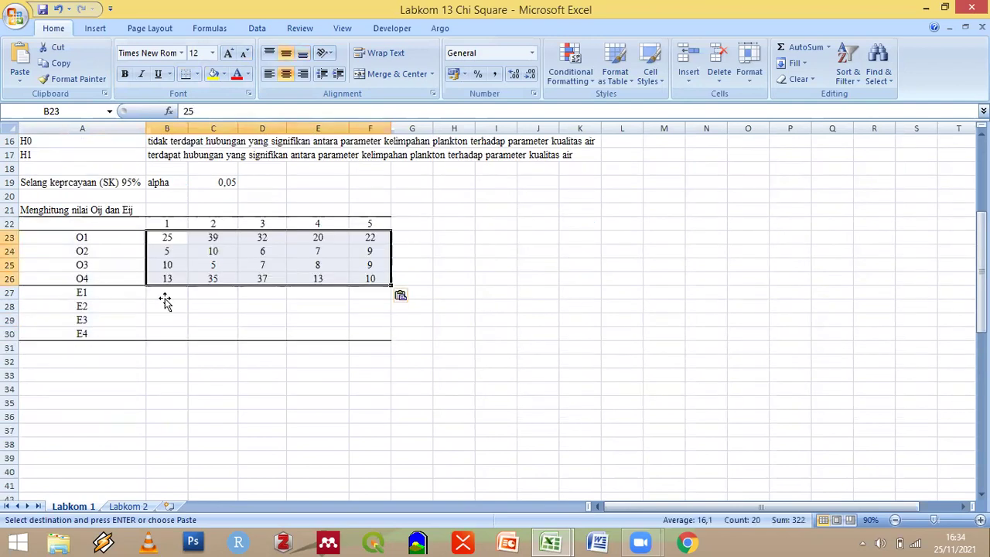
Review the inputs for the expected values: row totals in G7:G10, column totals in B11:F11 and n in B13
{"action": "left_click", "coordinate": [165, 297]}
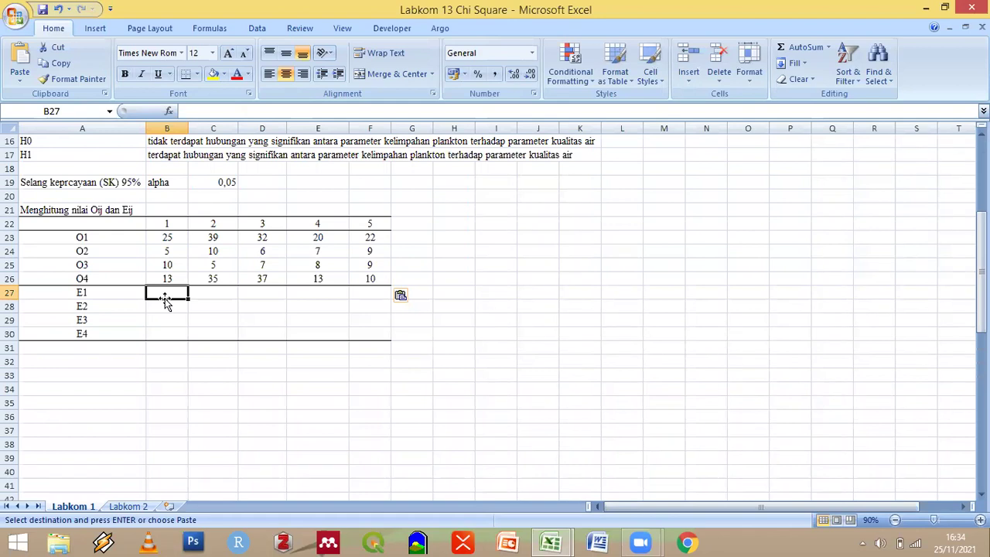
{"action": "scroll", "coordinate": [164, 298], "scroll_direction": "up", "scroll_amount": 4}
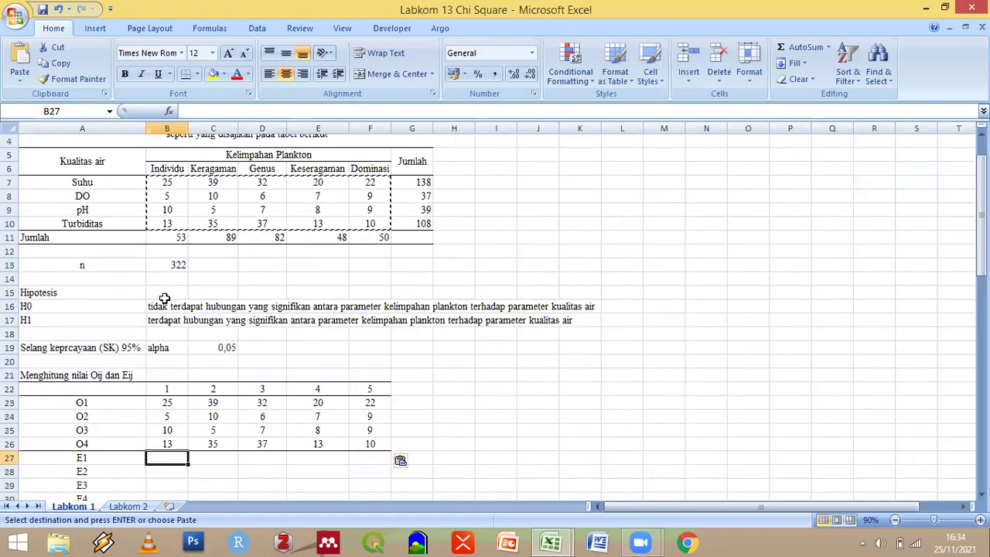
{"action": "scroll", "coordinate": [165, 298], "scroll_direction": "up", "scroll_amount": 1}
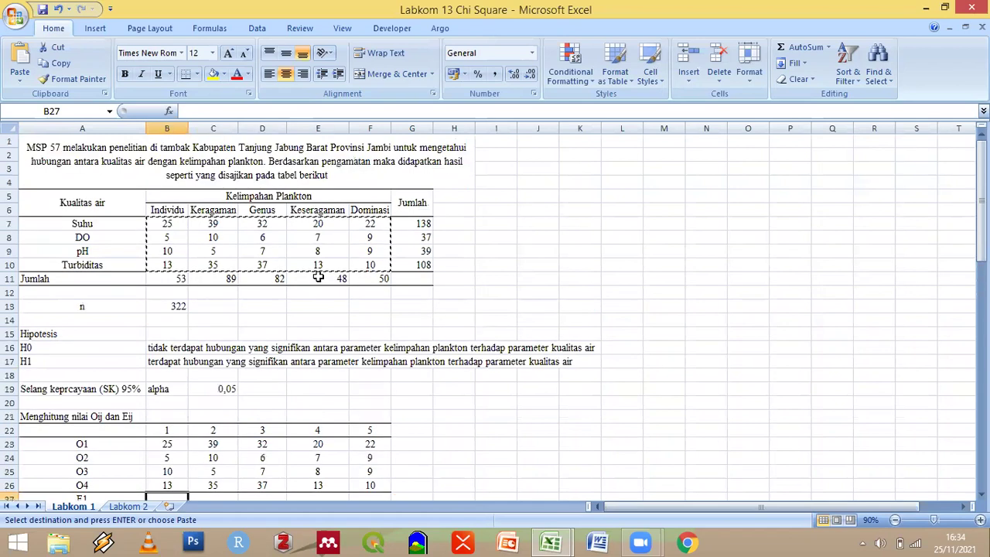
{"action": "left_click", "coordinate": [420, 216]}
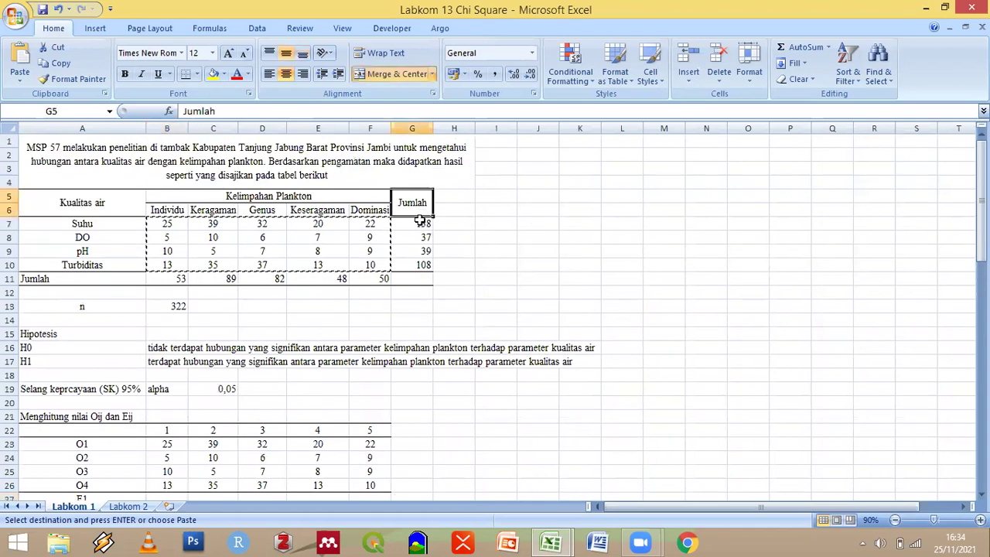
{"action": "left_click", "coordinate": [420, 224]}
{"action": "key", "text": "shift+Down"}
{"action": "key", "text": "shift+Down"}
{"action": "key", "text": "shift+Down"}
{"action": "left_click_drag", "start_coordinate": [163, 276], "coordinate": [379, 281]}
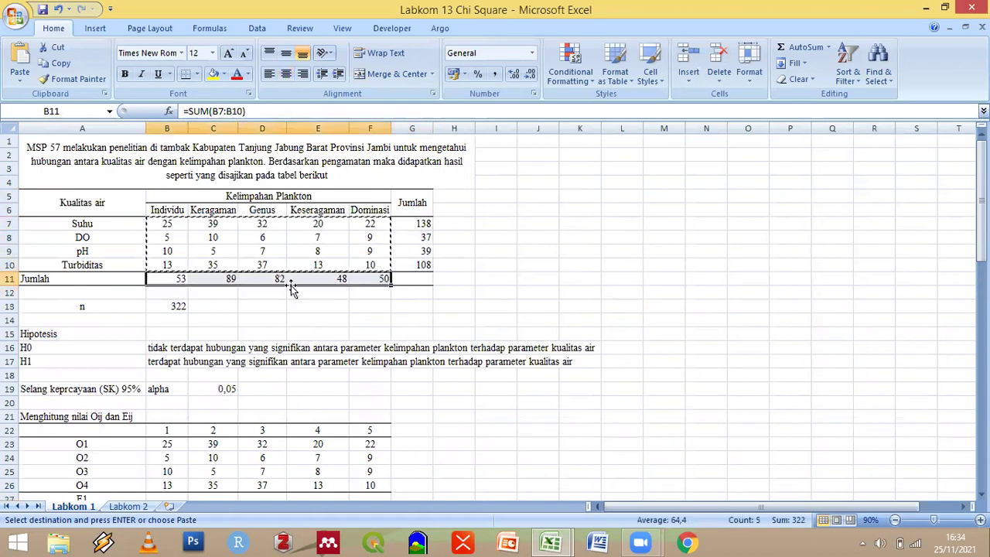
{"action": "left_click", "coordinate": [166, 304]}
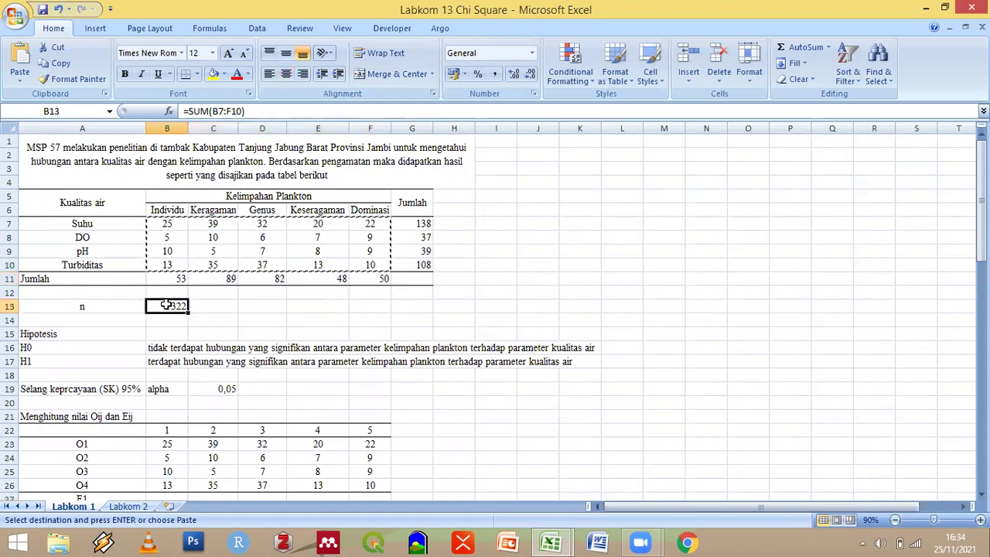
{"action": "scroll", "coordinate": [189, 335], "scroll_direction": "down", "scroll_amount": 4}
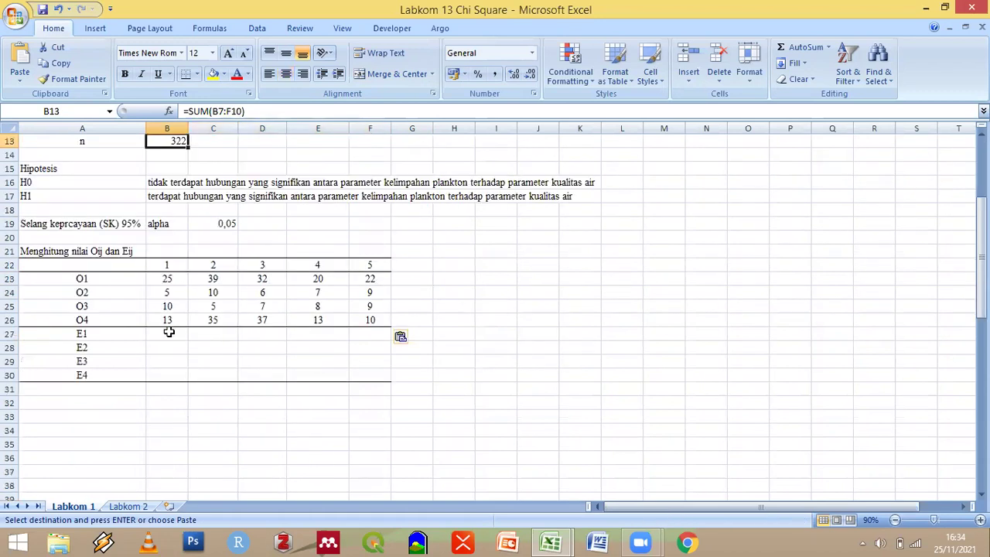
Calculate the first expected value for E1 in B27 with the formula =($G$7*B11)/$B$13
{"action": "left_click", "coordinate": [168, 332]}
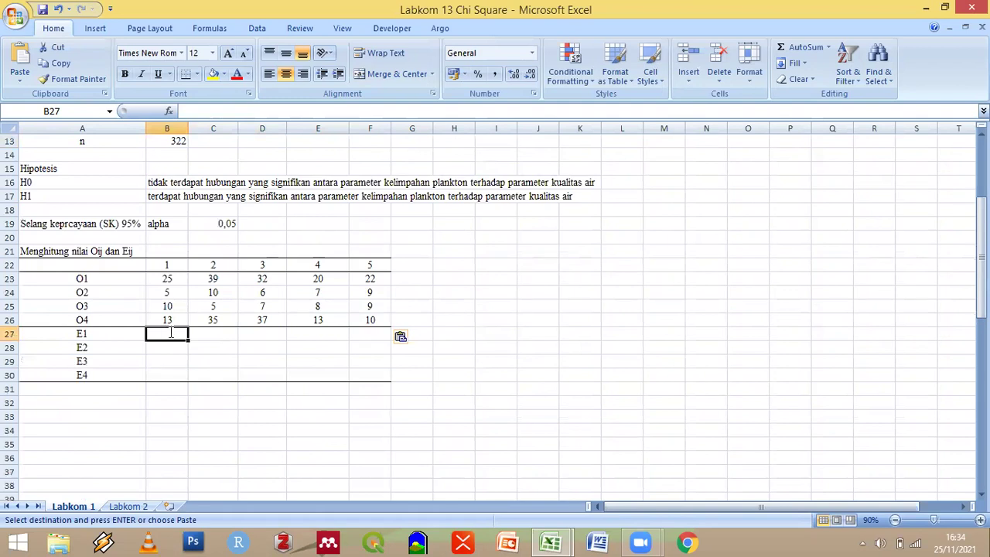
{"action": "type", "text": "=("}
{"action": "scroll", "coordinate": [175, 335], "scroll_direction": "up", "scroll_amount": 2}
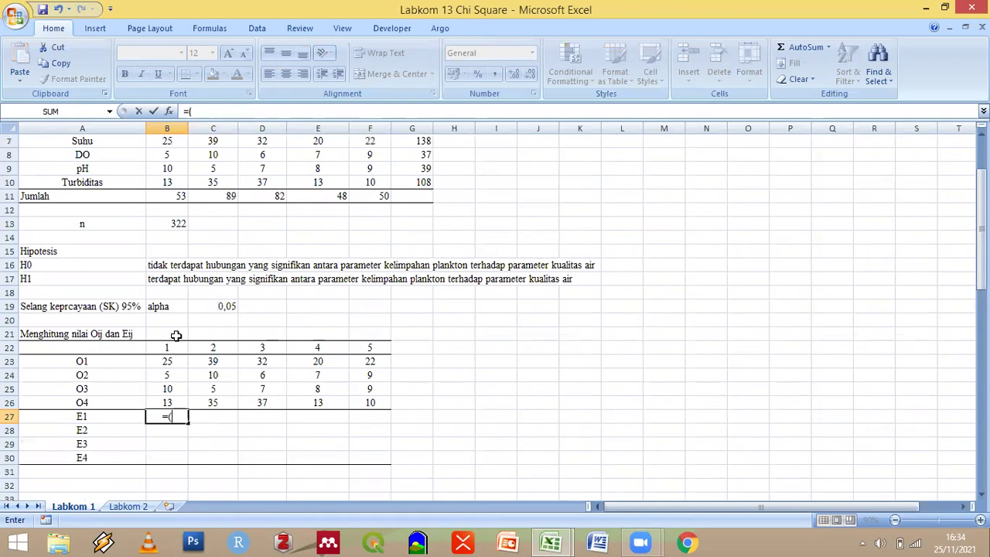
{"action": "scroll", "coordinate": [176, 335], "scroll_direction": "up", "scroll_amount": 1}
{"action": "left_click", "coordinate": [418, 181]}
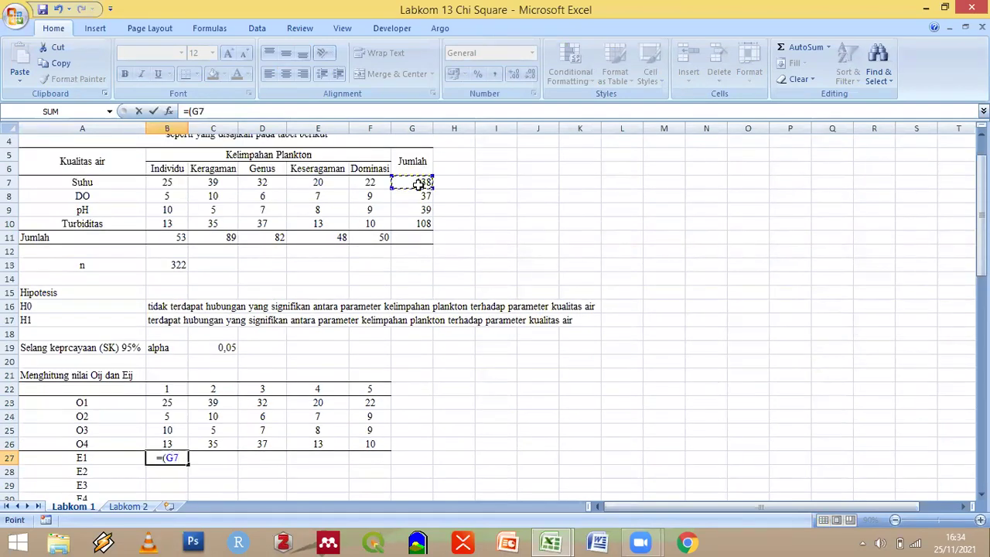
{"action": "key", "text": "F4"}
{"action": "type", "text": "*"}
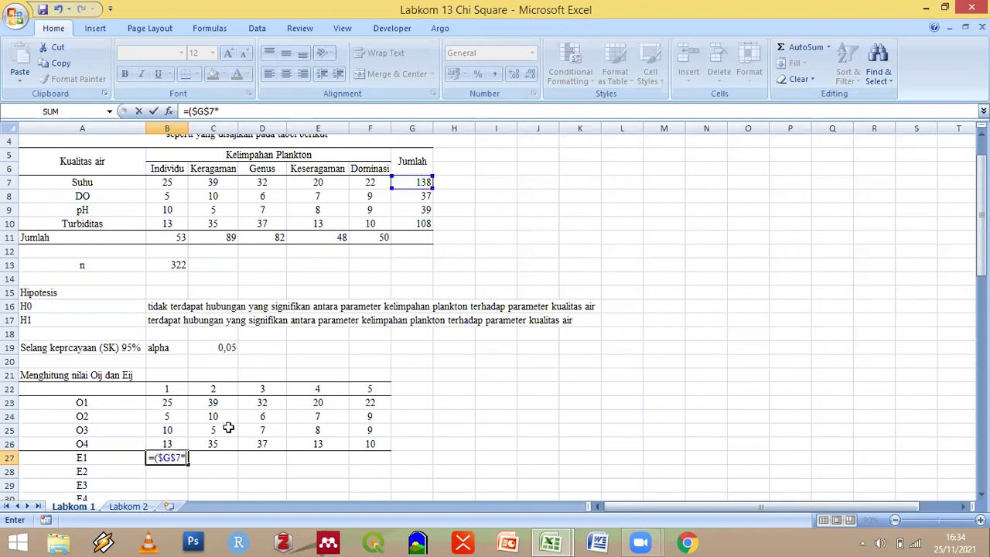
{"action": "left_click", "coordinate": [175, 238]}
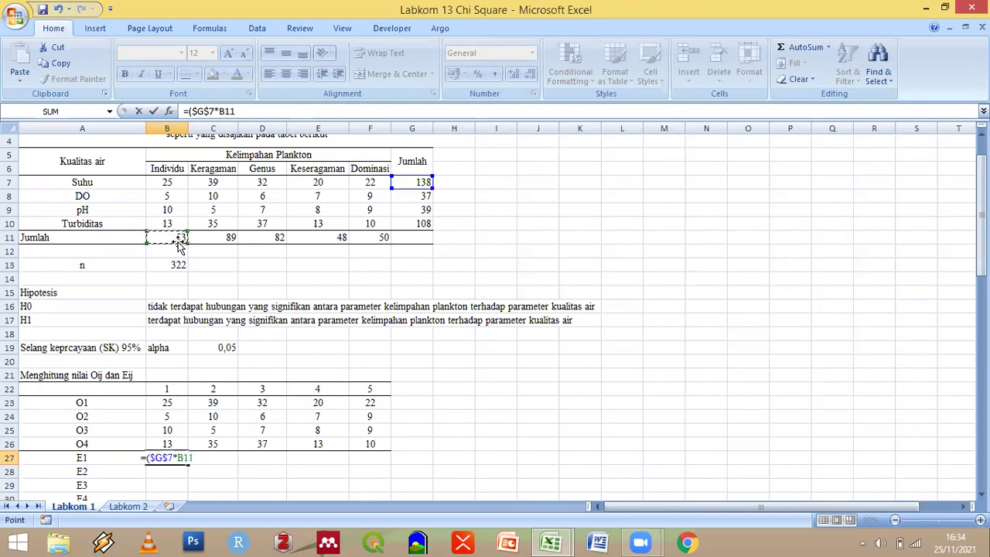
{"action": "type", "text": ")"}
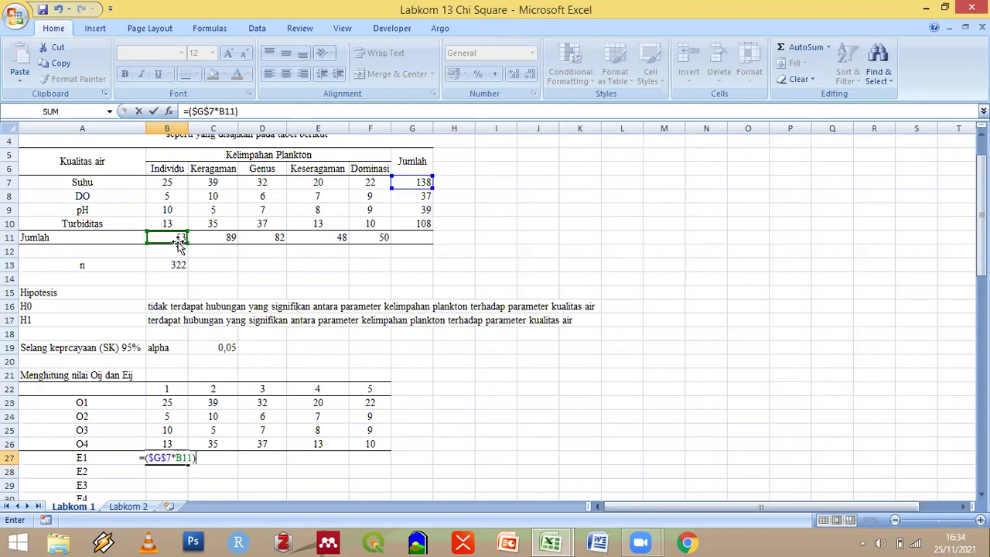
{"action": "type", "text": "/"}
{"action": "left_click", "coordinate": [178, 264]}
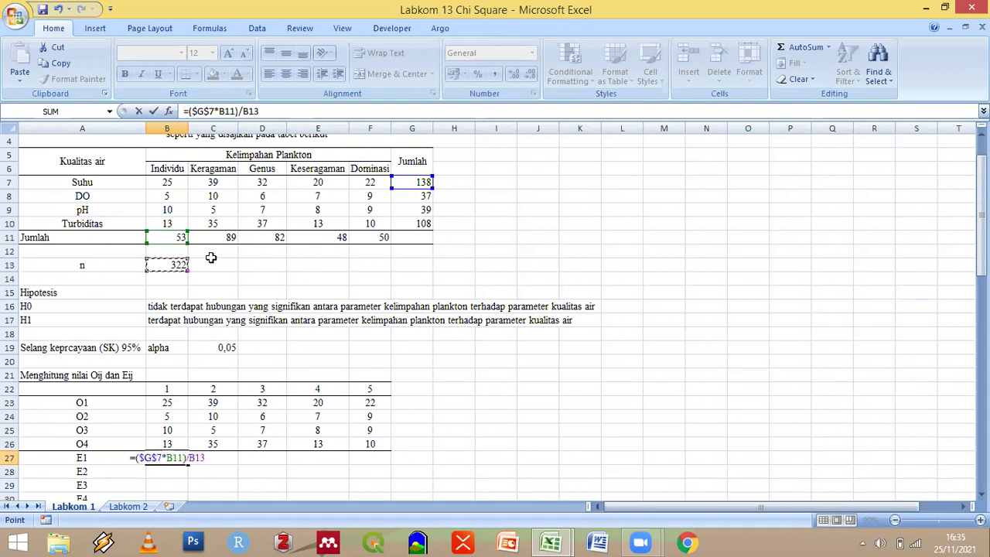
{"action": "key", "text": "F4"}
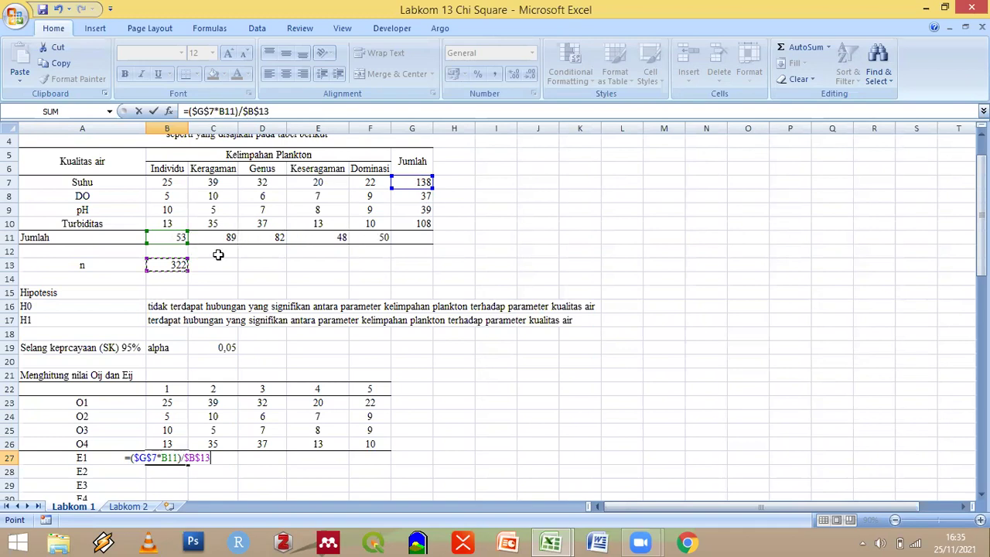
{"action": "key", "text": "Return"}
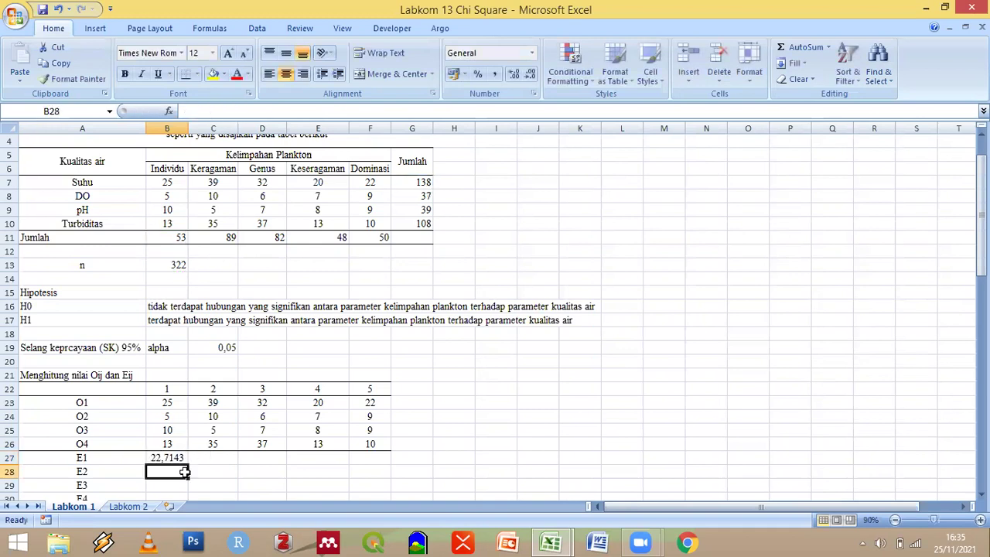
Fill the E1 expected-value formula from B27 across to F27
{"action": "left_click", "coordinate": [171, 459]}
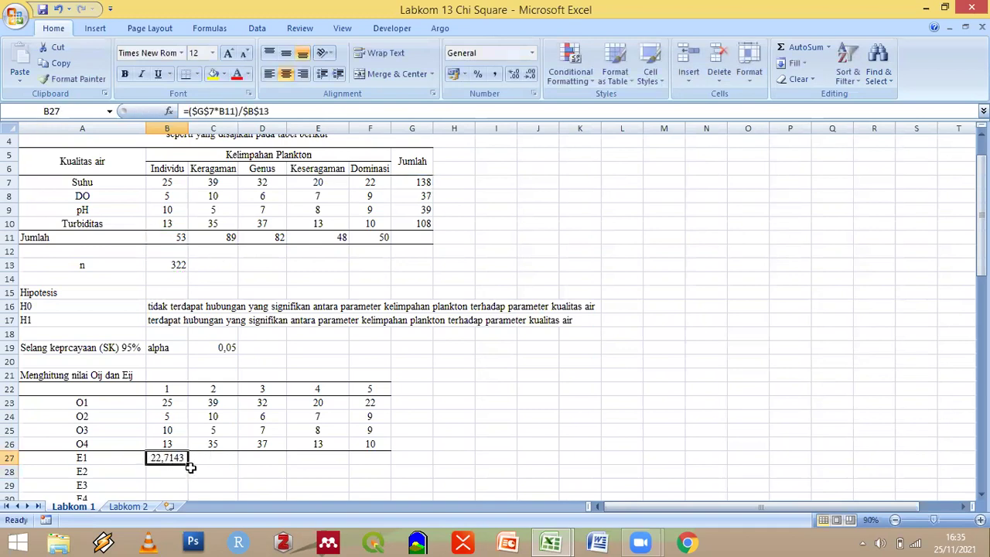
{"action": "left_click_drag", "start_coordinate": [199, 466], "coordinate": [387, 459]}
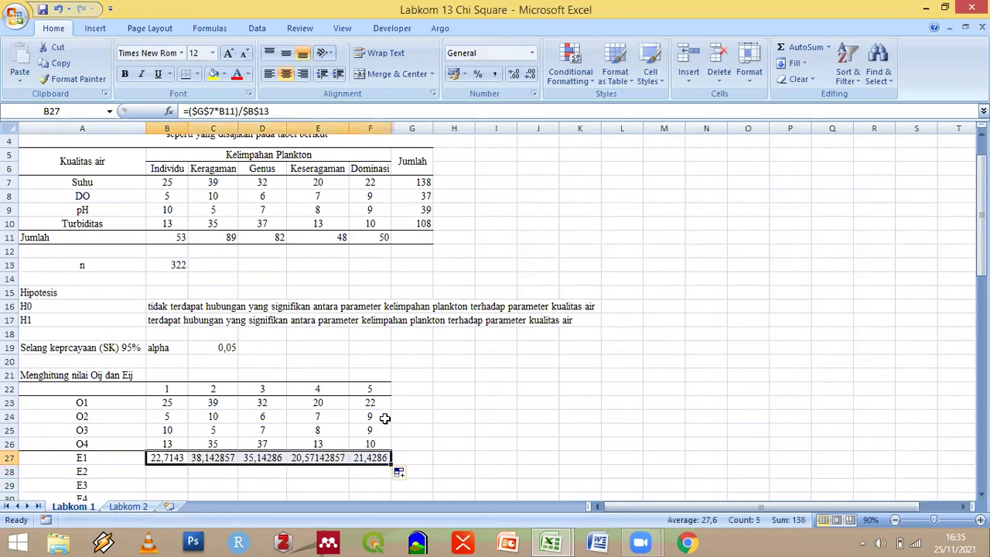
Calculate the E2 expected values by entering =($G$8*B11)/$B$13 in B28 and filling it across to F28
{"action": "scroll", "coordinate": [385, 418], "scroll_direction": "down", "scroll_amount": 4}
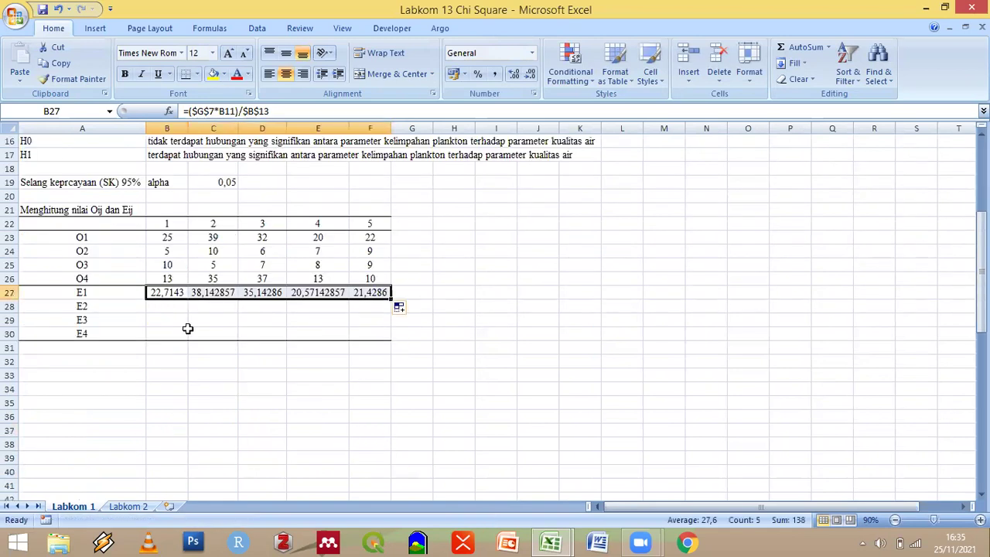
{"action": "key", "text": "Down"}
{"action": "type", "text": "="}
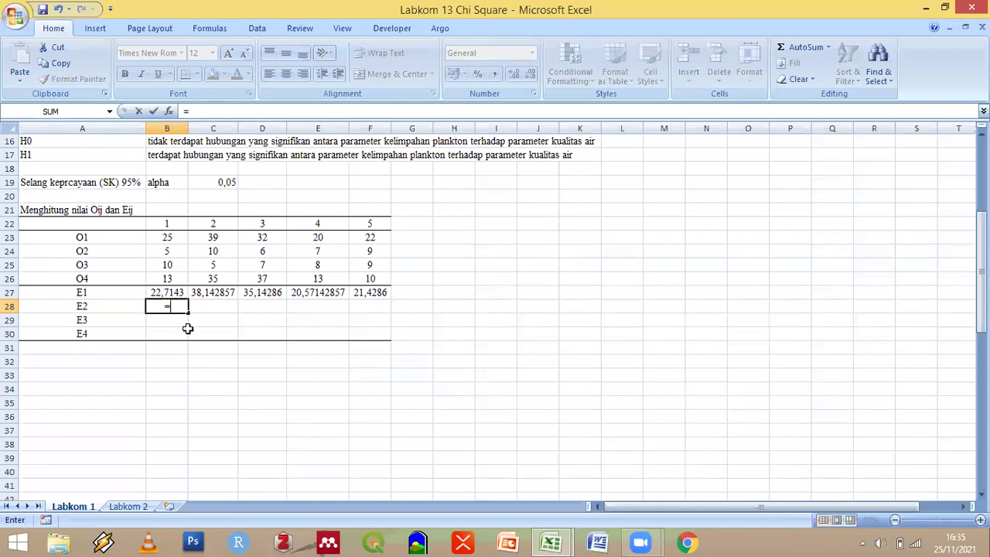
{"action": "type", "text": "("}
{"action": "scroll", "coordinate": [178, 344], "scroll_direction": "up", "scroll_amount": 2}
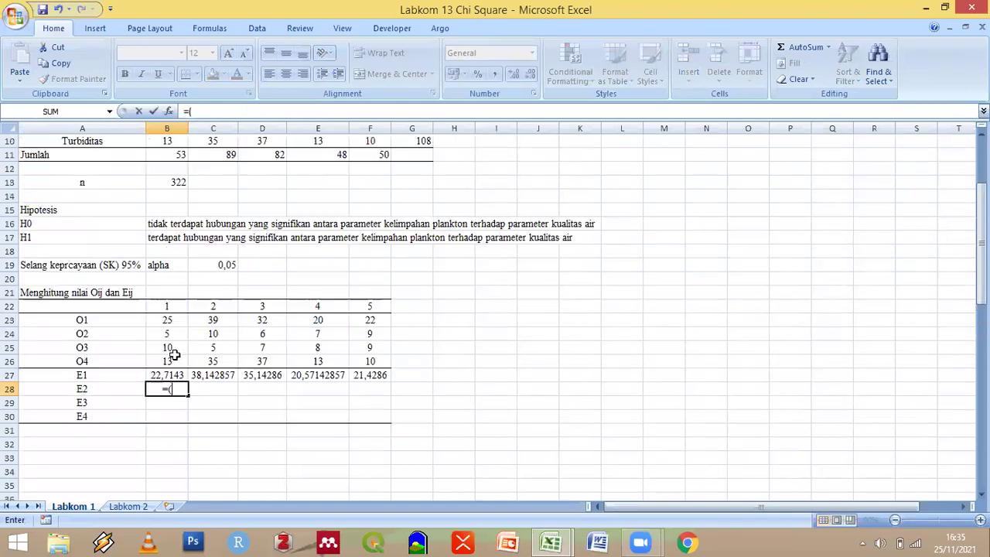
{"action": "scroll", "coordinate": [424, 240], "scroll_direction": "up", "scroll_amount": 3}
{"action": "left_click", "coordinate": [424, 240]}
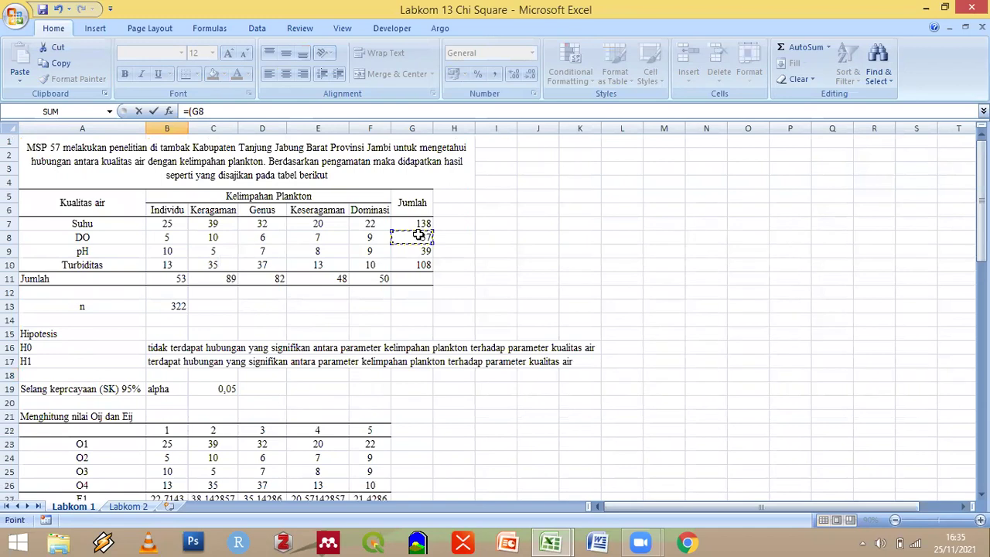
{"action": "key", "text": "F4"}
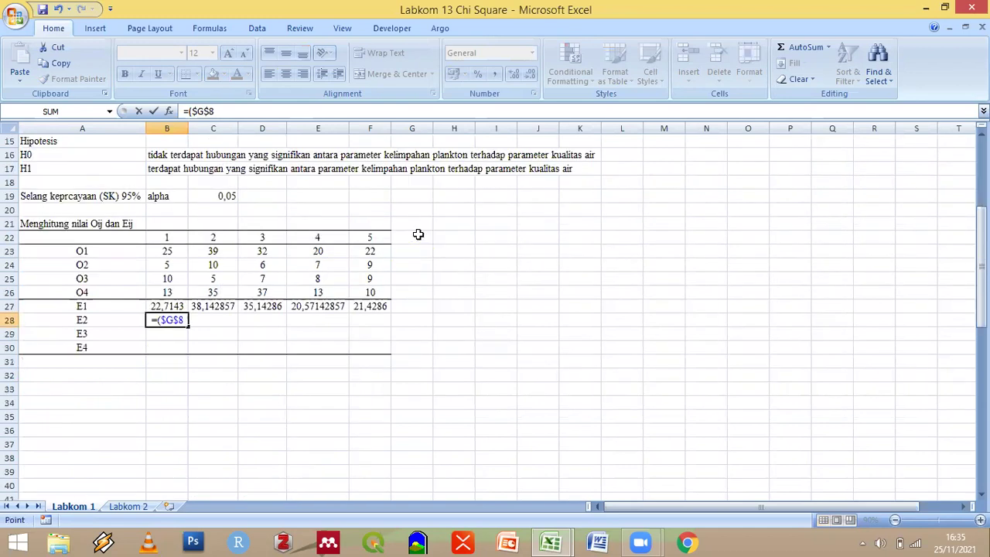
{"action": "type", "text": "*"}
{"action": "scroll", "coordinate": [177, 277], "scroll_direction": "up", "scroll_amount": 5}
{"action": "left_click", "coordinate": [188, 285]}
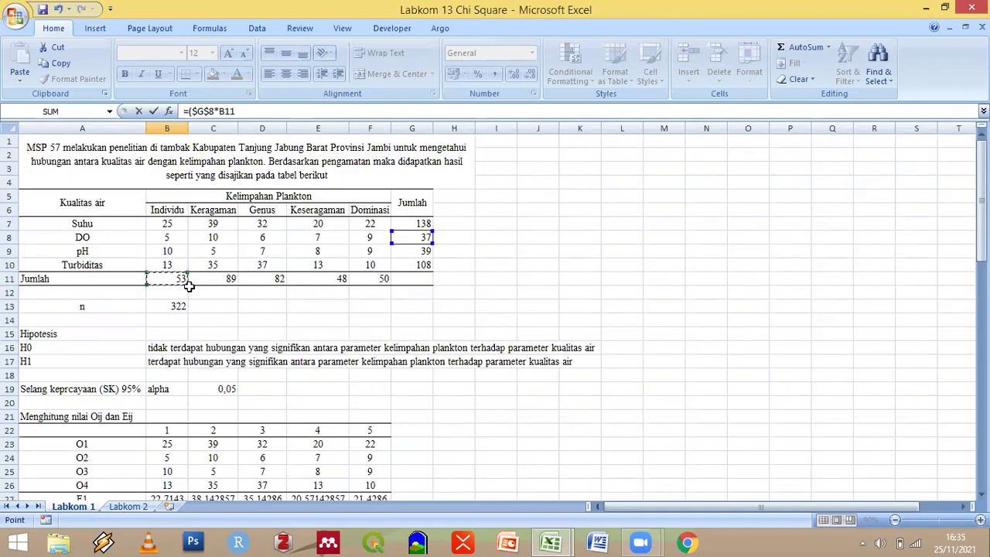
{"action": "type", "text": ")/"}
{"action": "left_click", "coordinate": [169, 303]}
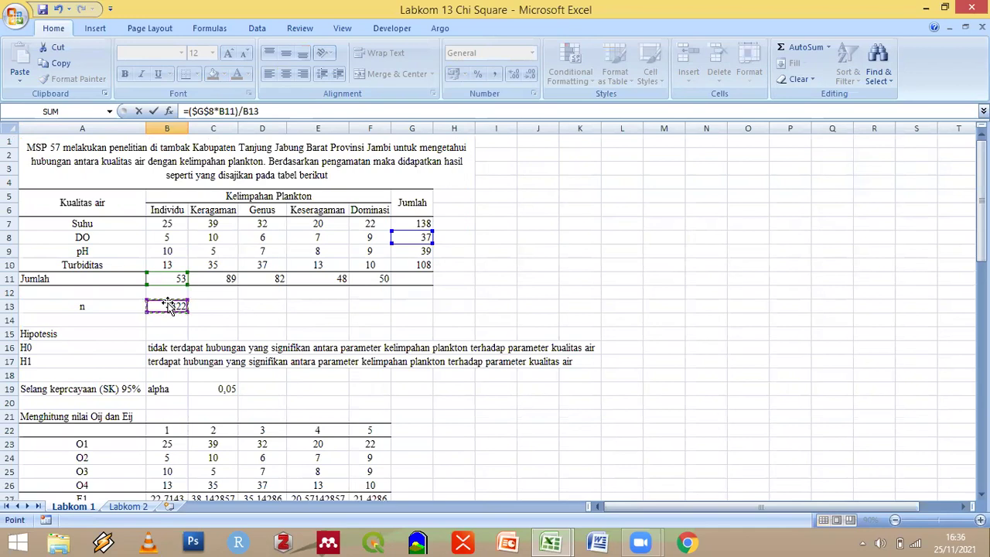
{"action": "key", "text": "F4"}
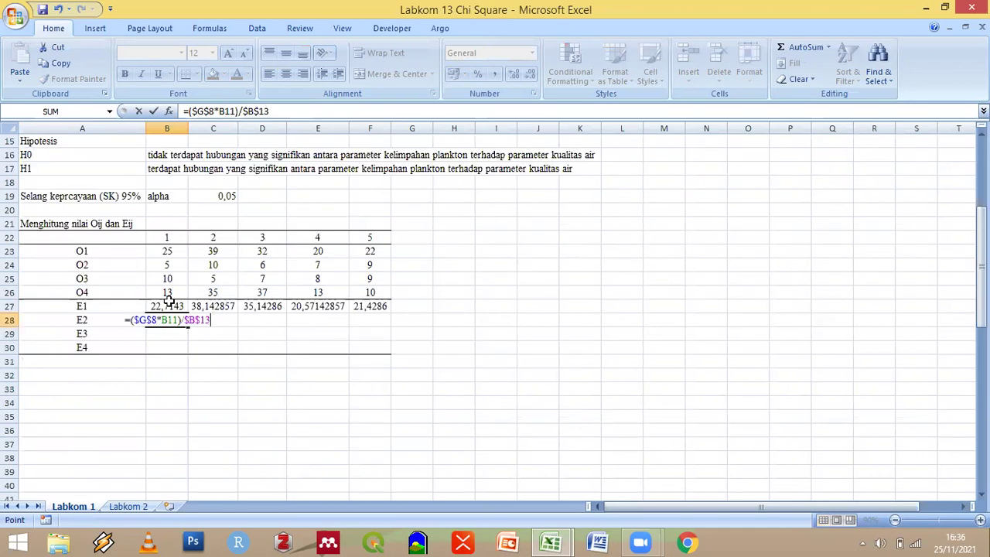
{"action": "key", "text": "Return"}
{"action": "left_click", "coordinate": [176, 321]}
{"action": "left_click_drag", "start_coordinate": [187, 327], "coordinate": [369, 324]}
Calculate the E3 expected values by entering =($G$9*B11)/$B$13 in B29 and filling it across to F29
{"action": "left_click", "coordinate": [168, 338]}
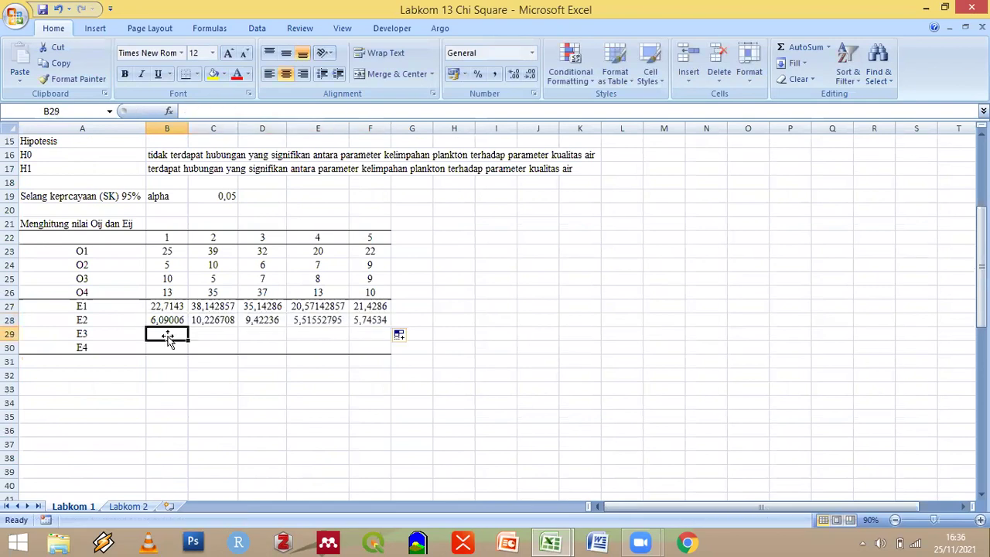
{"action": "type", "text": "=("}
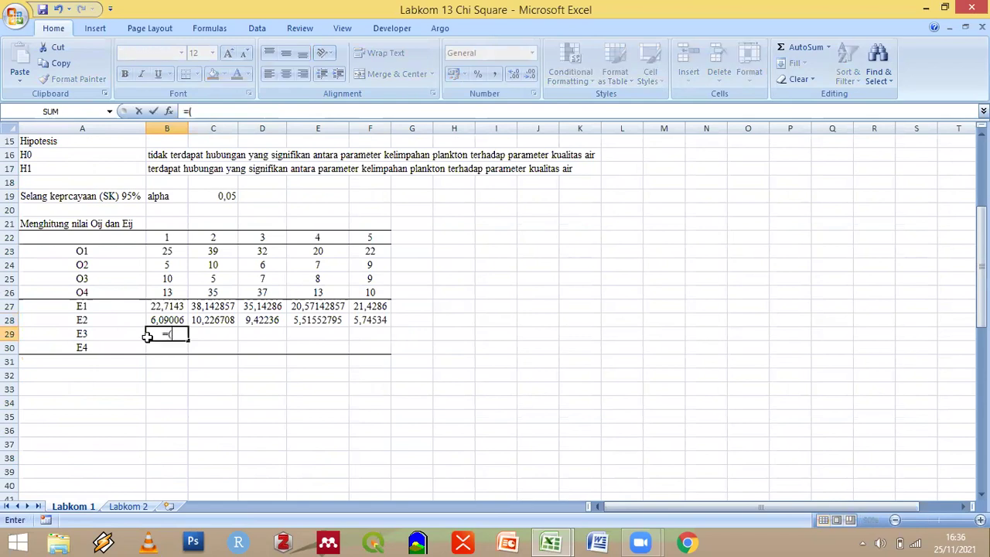
{"action": "scroll", "coordinate": [419, 229], "scroll_direction": "up", "scroll_amount": 4}
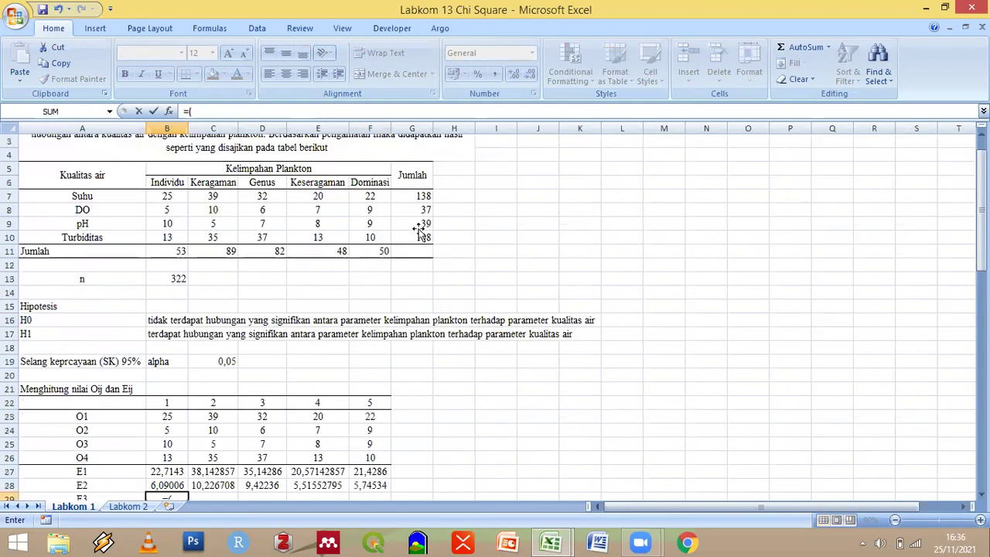
{"action": "left_click", "coordinate": [418, 229]}
{"action": "key", "text": "F4"}
{"action": "scroll", "coordinate": [417, 228], "scroll_direction": "down", "scroll_amount": 4}
{"action": "type", "text": "*"}
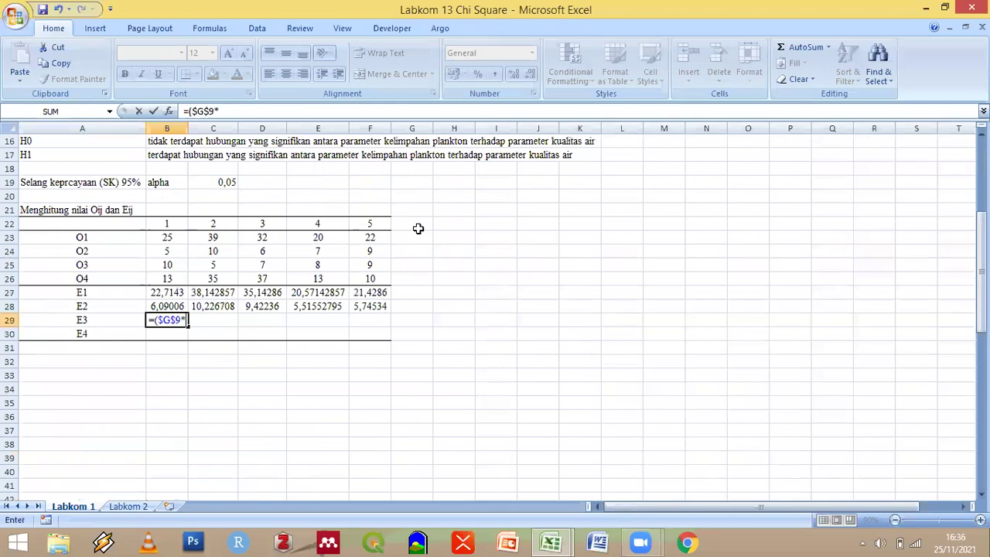
{"action": "scroll", "coordinate": [179, 236], "scroll_direction": "up", "scroll_amount": 4}
{"action": "left_click", "coordinate": [178, 237]}
{"action": "type", "text": ")"}
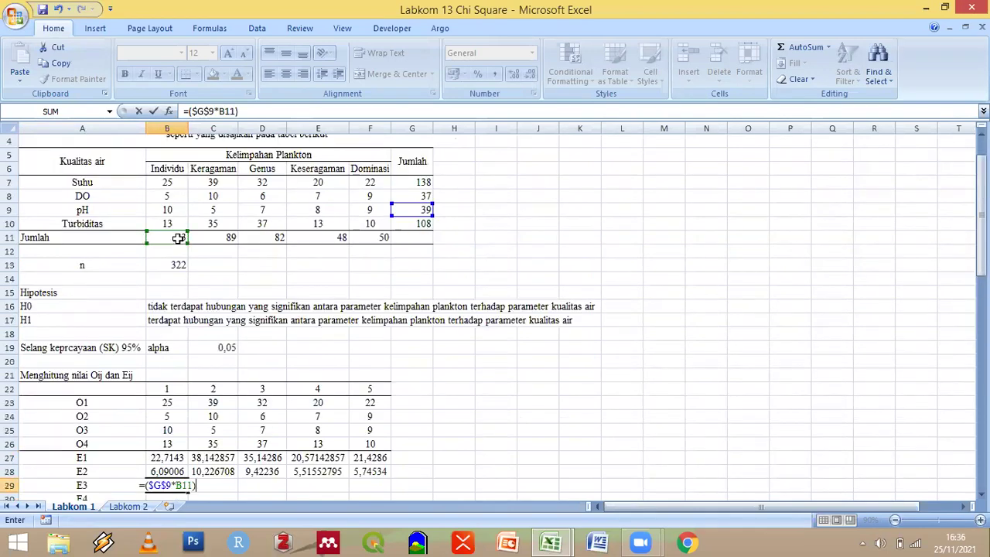
{"action": "type", "text": "/"}
{"action": "left_click", "coordinate": [167, 263]}
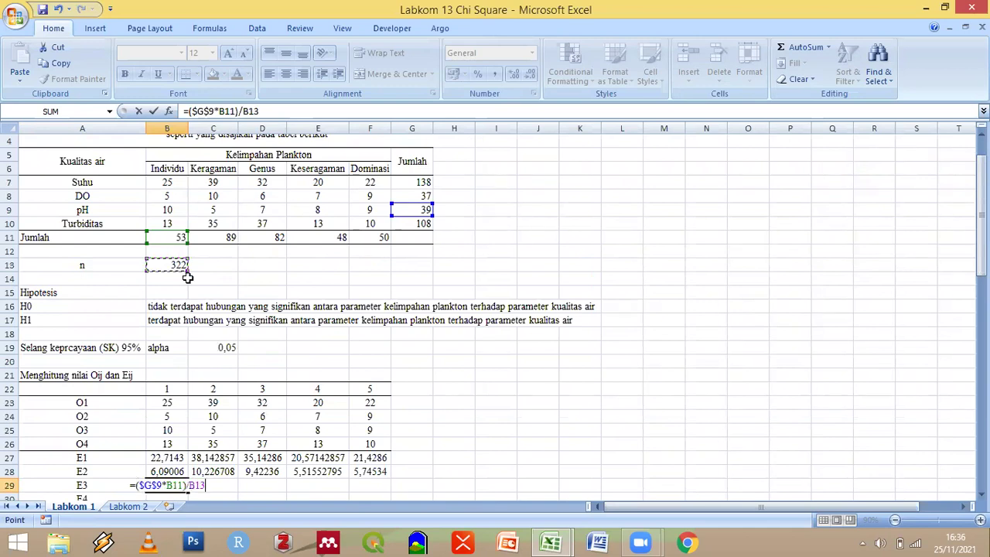
{"action": "key", "text": "F4"}
{"action": "key", "text": "Return"}
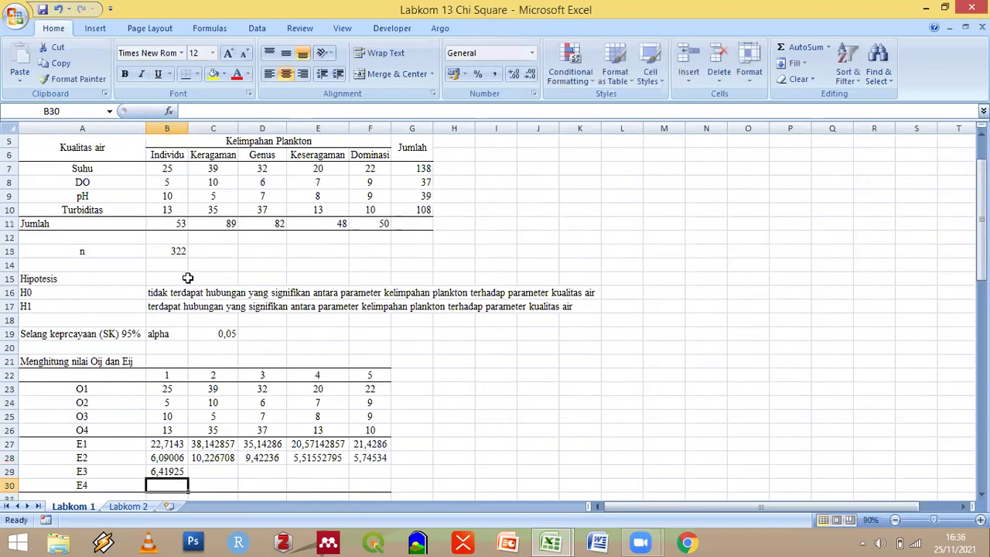
{"action": "left_click", "coordinate": [169, 472]}
{"action": "left_click_drag", "start_coordinate": [355, 475], "coordinate": [376, 475]}
Calculate the E4 expected values by entering =($G$10*B11)/$B$13 in B30 and filling it across to F30
{"action": "left_click", "coordinate": [182, 486]}
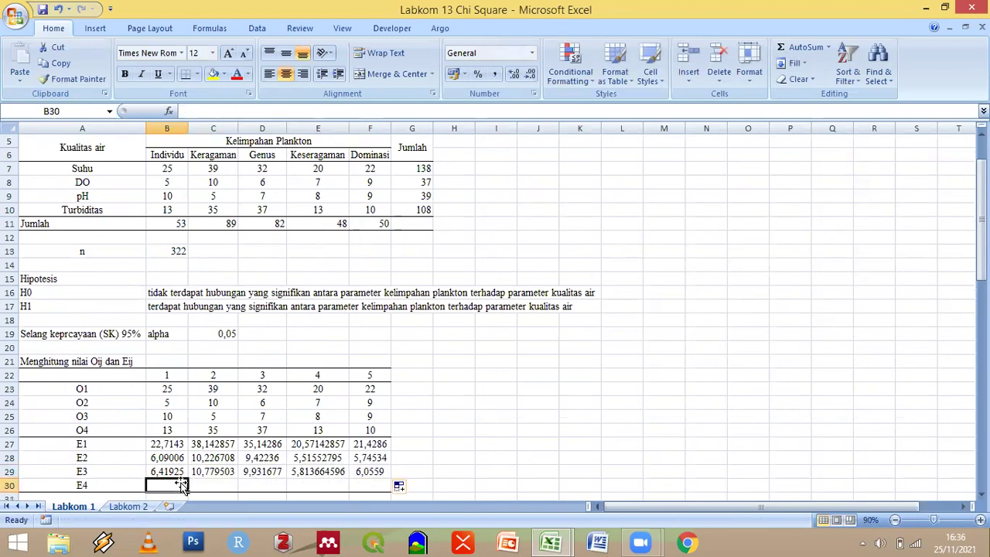
{"action": "type", "text": "="}
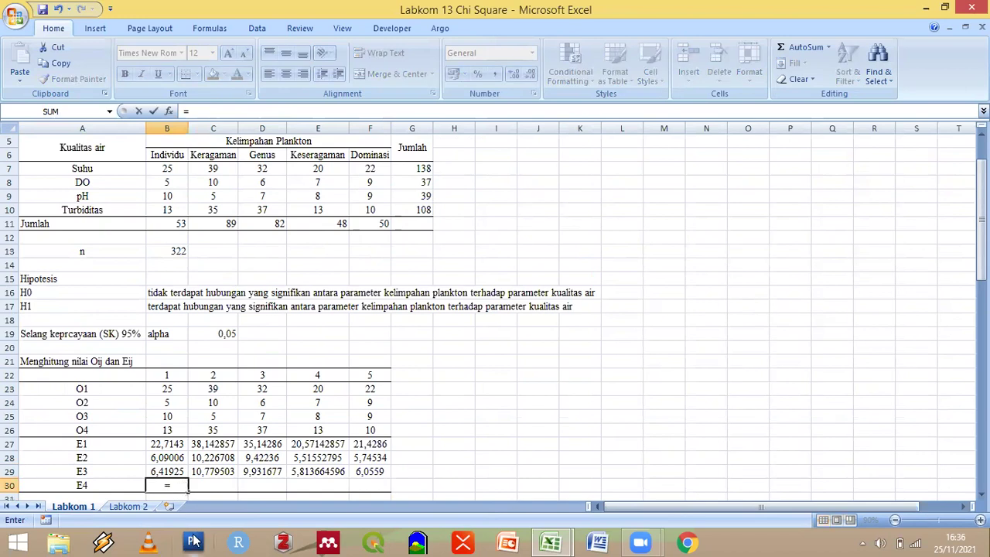
{"action": "type", "text": "("}
{"action": "left_click", "coordinate": [423, 209]}
{"action": "key", "text": "F4"}
{"action": "type", "text": "*"}
{"action": "left_click", "coordinate": [183, 224]}
{"action": "type", "text": ")/"}
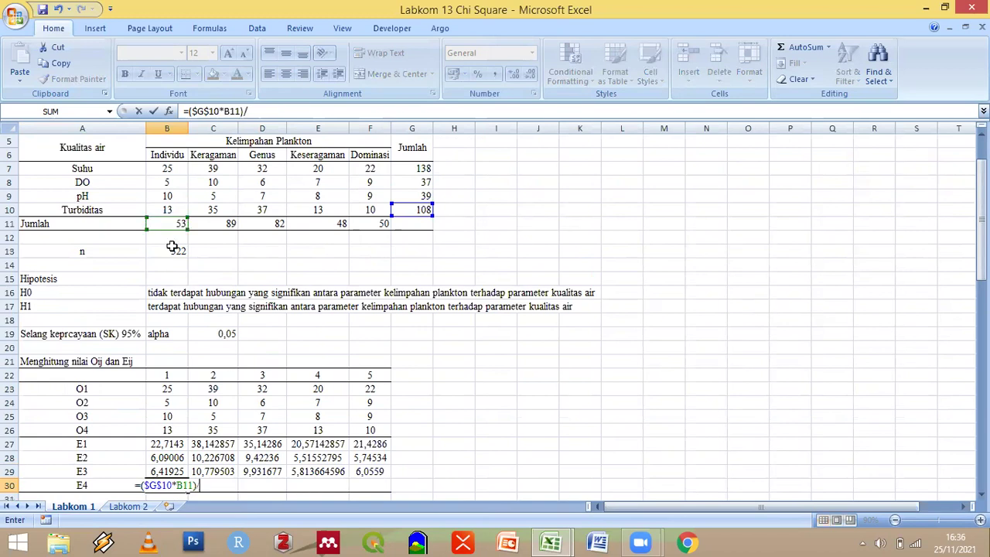
{"action": "left_click", "coordinate": [190, 250]}
{"action": "key", "text": "F4"}
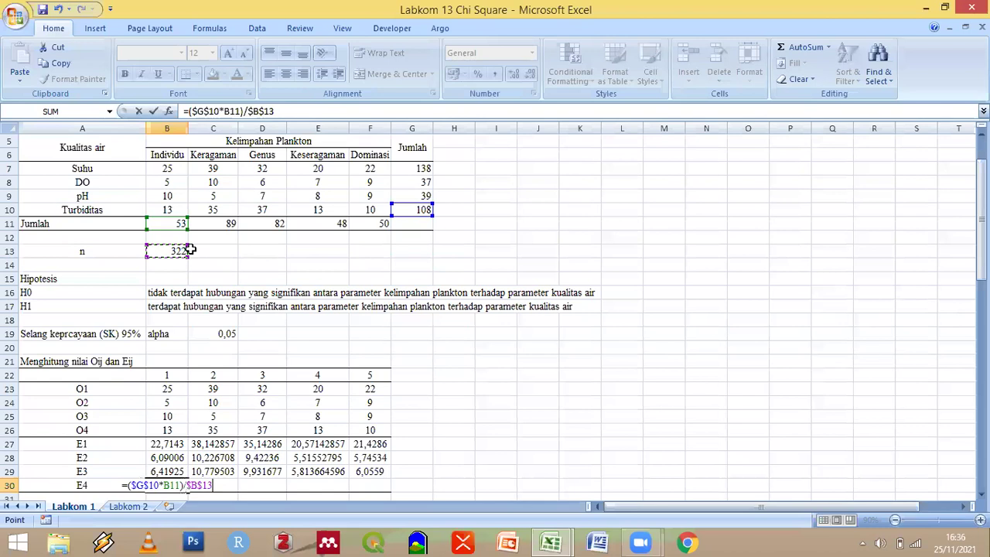
{"action": "key", "text": "Return"}
{"action": "scroll", "coordinate": [190, 335], "scroll_direction": "down", "scroll_amount": 3}
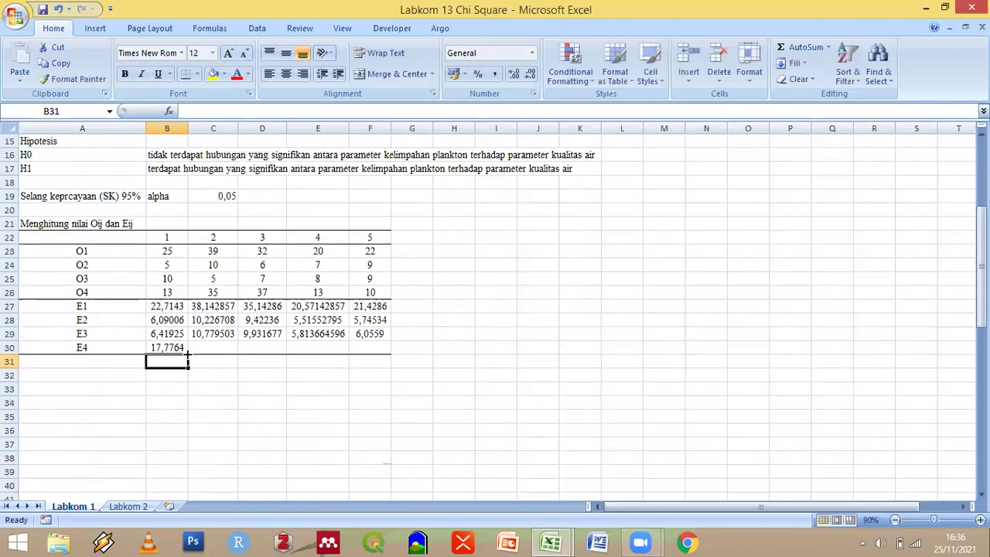
{"action": "left_click", "coordinate": [178, 349]}
{"action": "left_click_drag", "start_coordinate": [383, 349], "coordinate": [378, 346]}
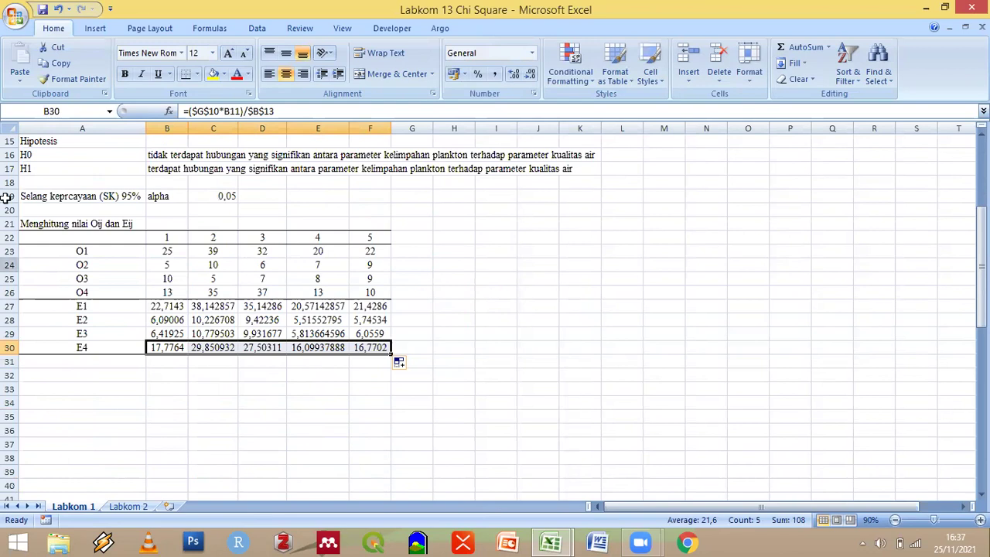
Start a calculation table below the expected values with the headers Oij, Eij and Oij-Eij in A33:C33
{"action": "scroll", "coordinate": [96, 420], "scroll_direction": "down", "scroll_amount": 2}
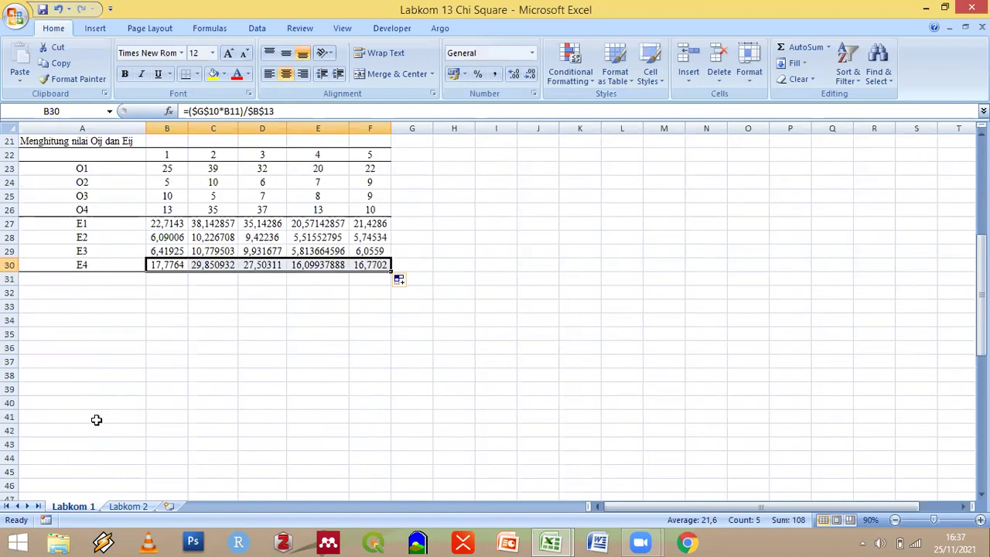
{"action": "scroll", "coordinate": [96, 420], "scroll_direction": "up", "scroll_amount": 2}
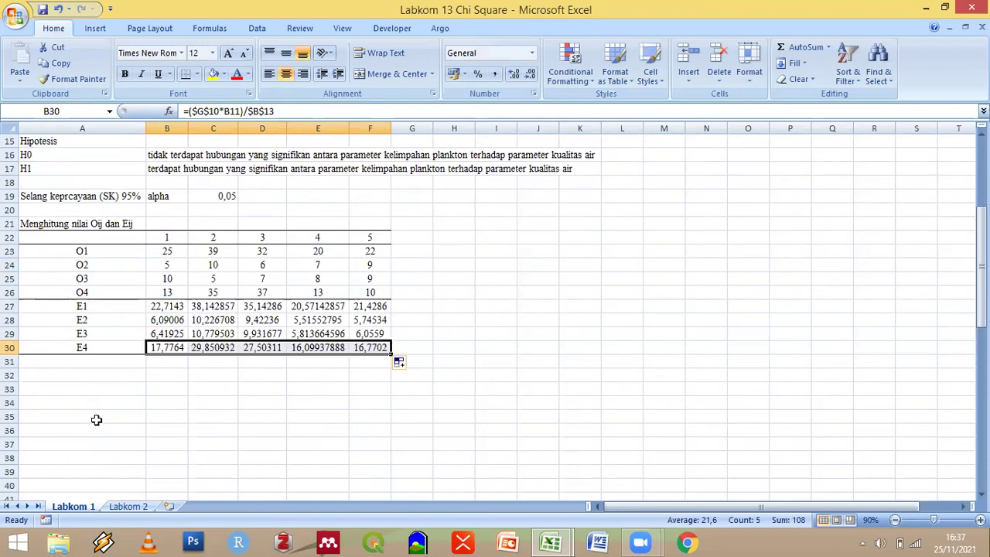
{"action": "scroll", "coordinate": [96, 420], "scroll_direction": "down", "scroll_amount": 1}
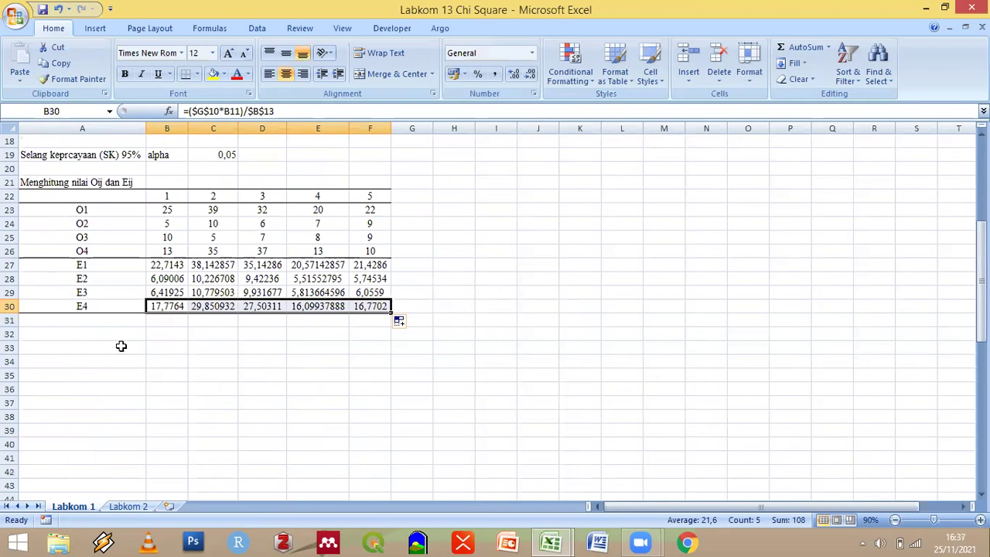
{"action": "left_click", "coordinate": [121, 346]}
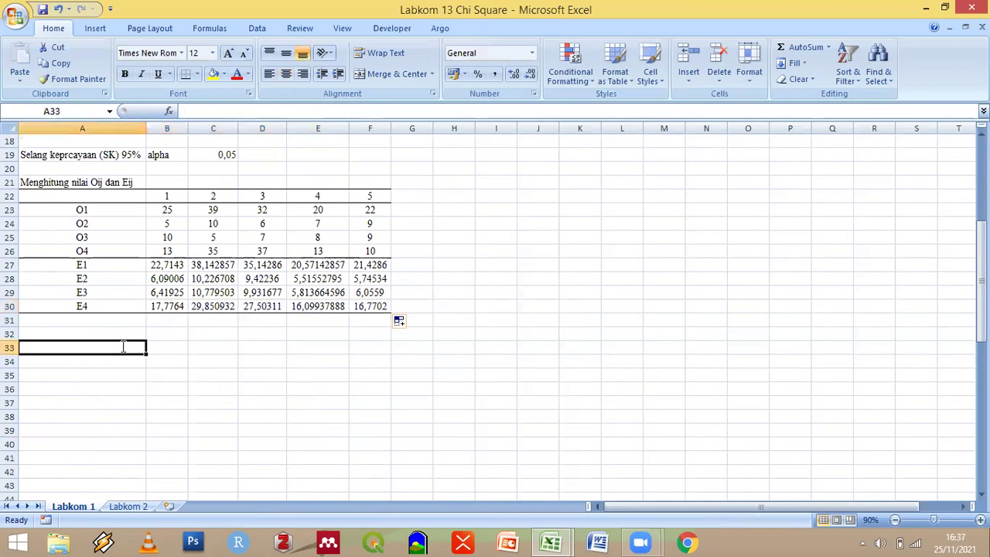
{"action": "type", "text": "Oij"}
{"action": "key", "text": "Tab"}
{"action": "type", "text": "Ei"}
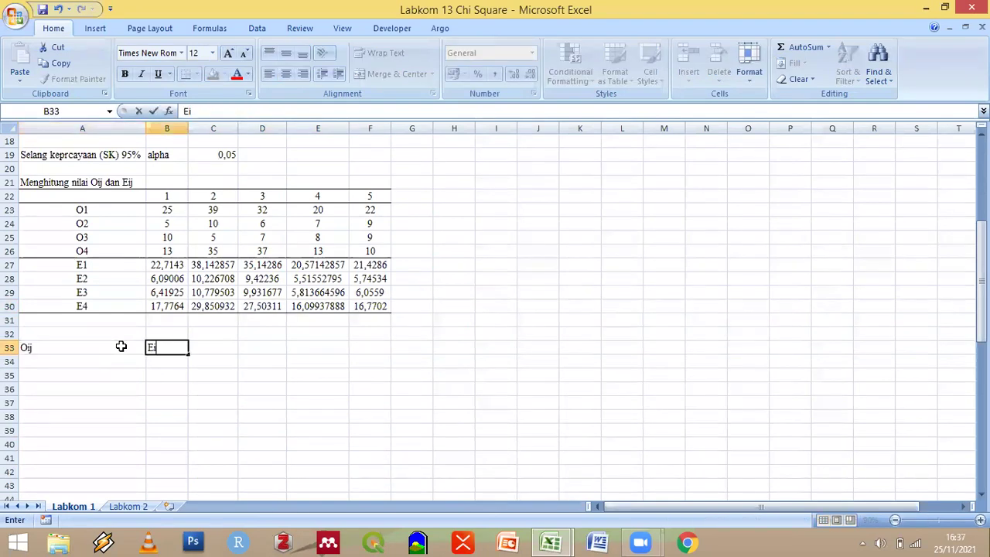
{"action": "type", "text": "j"}
{"action": "key", "text": "Tab"}
{"action": "type", "text": "Oij-Eij"}
{"action": "key", "text": "Tab"}
Add the headers (Oij-Eij)^2 in D33 and (Oij-Eij)^2/Eij in E33
{"action": "type", "text": "(Oi"}
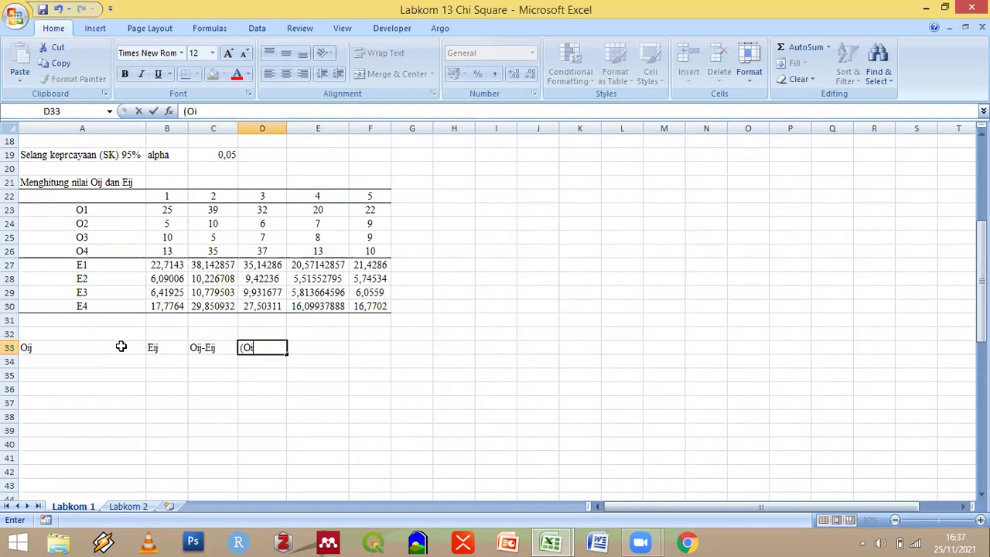
{"action": "type", "text": "j="}
{"action": "key", "text": "BackSpace"}
{"action": "type", "text": "-Eij)^2"}
{"action": "key", "text": "Tab"}
{"action": "type", "text": "("}
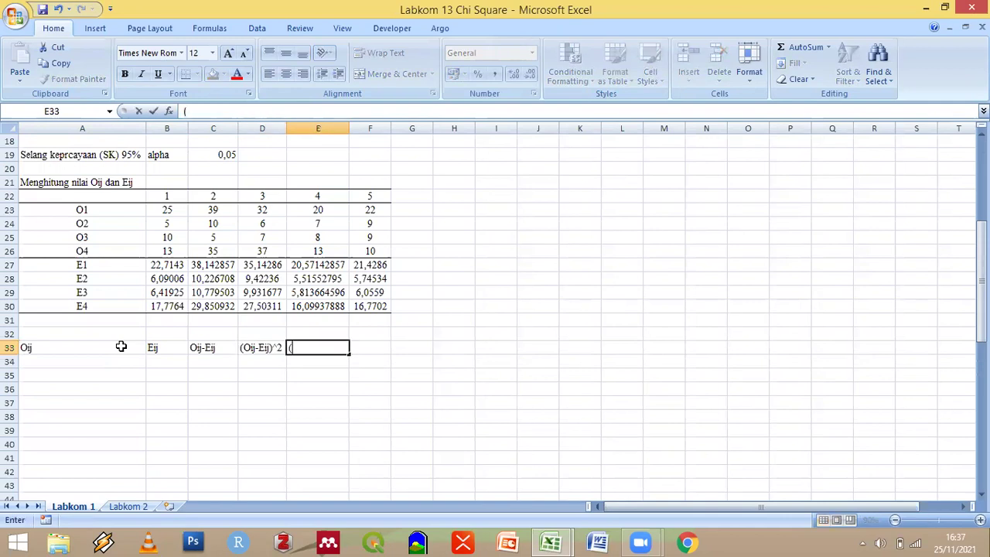
{"action": "type", "text": "Oij-Eij)^2"}
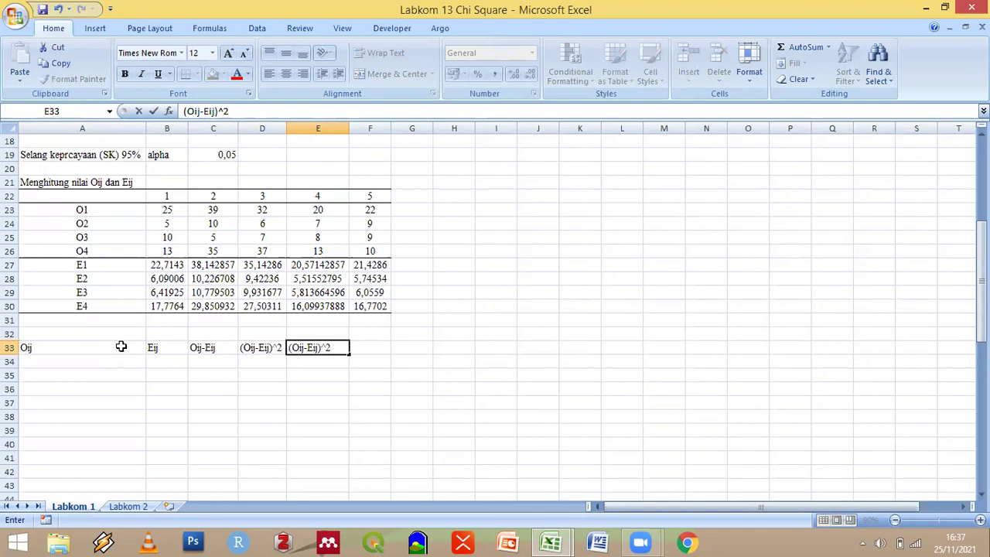
{"action": "type", "text": "/Eij"}
{"action": "left_click", "coordinate": [153, 377]}
{"action": "scroll", "coordinate": [152, 388], "scroll_direction": "down", "scroll_amount": 2}
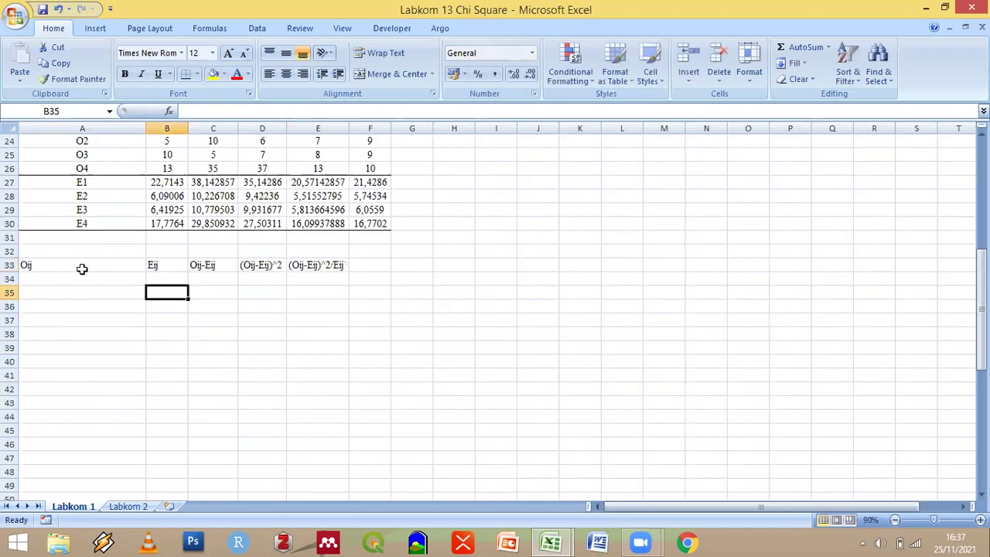
{"action": "left_click", "coordinate": [103, 280]}
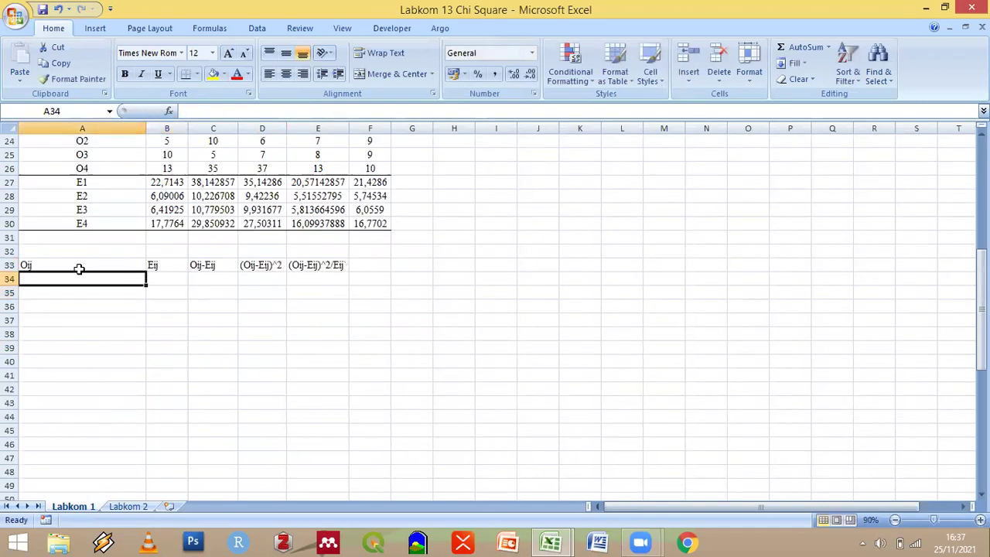
{"action": "left_click_drag", "start_coordinate": [69, 470], "coordinate": [72, 457]}
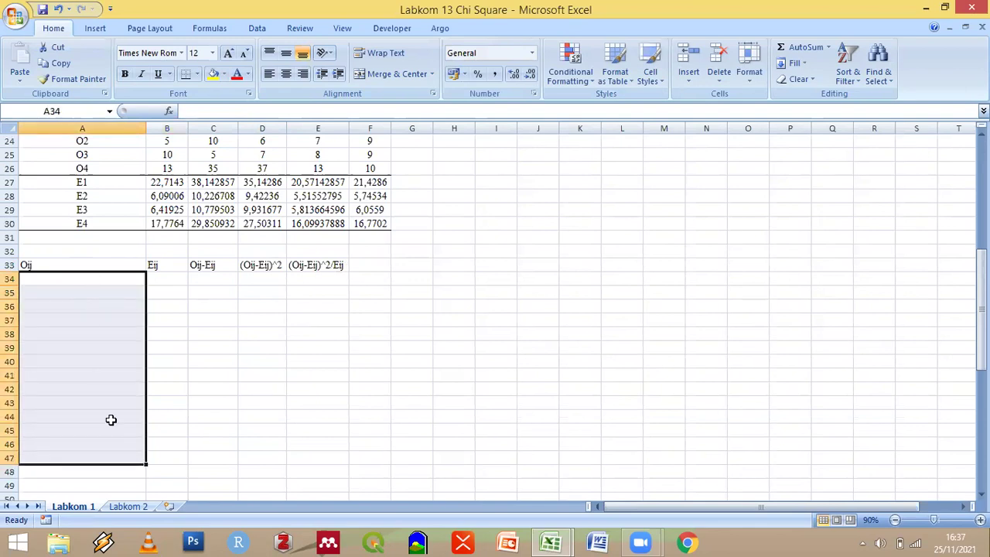
{"action": "scroll", "coordinate": [109, 423], "scroll_direction": "up", "scroll_amount": 3}
{"action": "key", "text": "Down"}
{"action": "left_click_drag", "start_coordinate": [171, 253], "coordinate": [370, 256]}
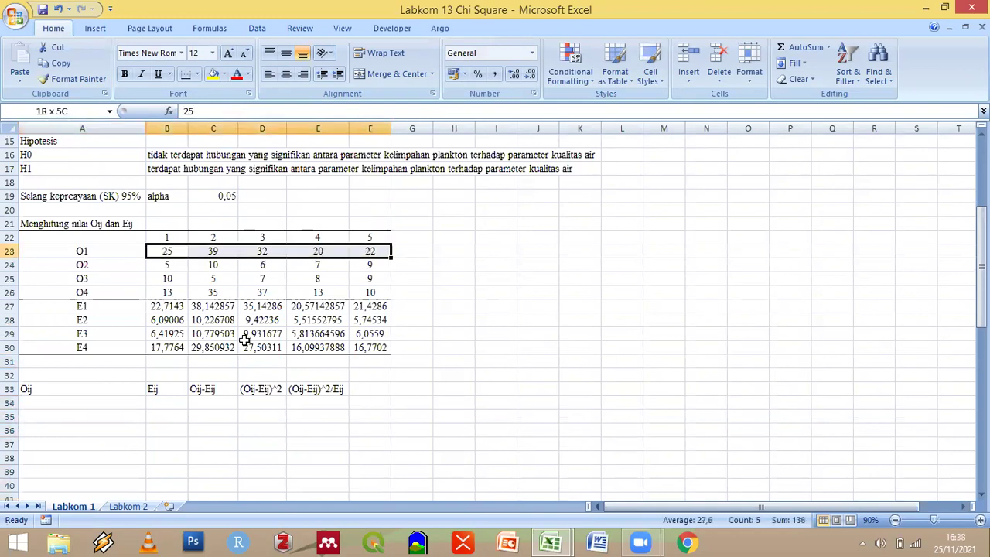
{"action": "scroll", "coordinate": [203, 289], "scroll_direction": "down", "scroll_amount": 1}
{"action": "scroll", "coordinate": [112, 322], "scroll_direction": "down", "scroll_amount": 1}
{"action": "left_click", "coordinate": [112, 323]}
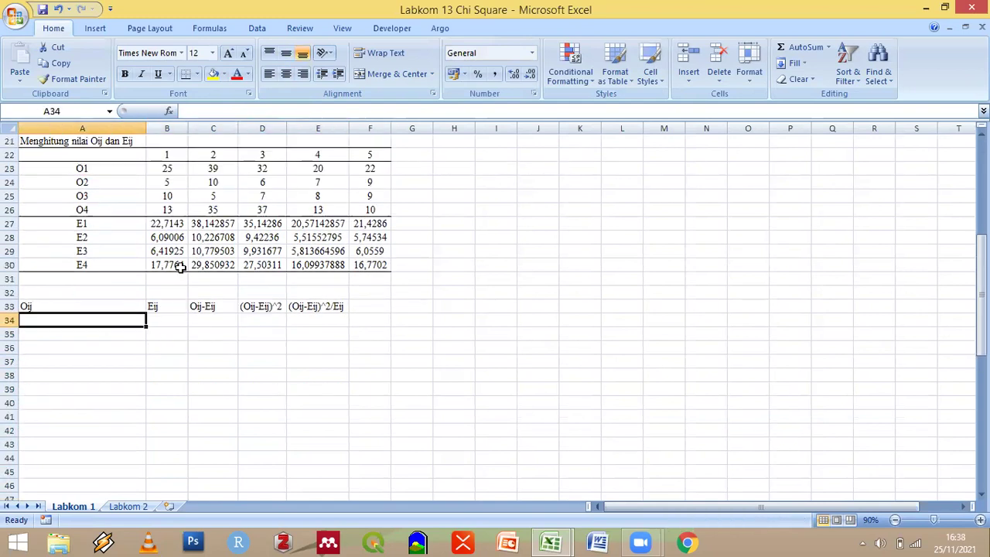
Paste the observed values from B23:F26 transposed at A34 and remove all borders from the pasted block
{"action": "left_click_drag", "start_coordinate": [166, 169], "coordinate": [347, 210]}
{"action": "key", "text": "ctrl+c"}
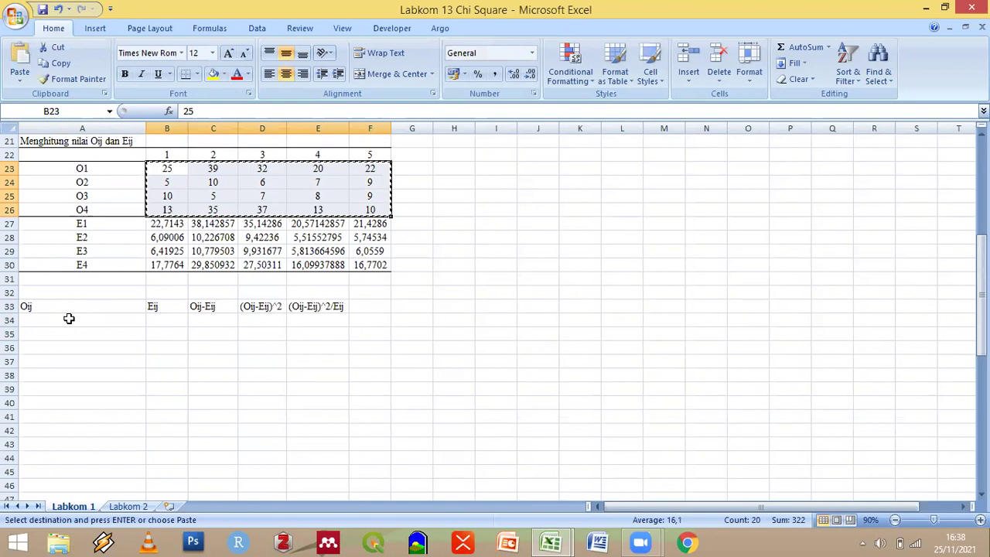
{"action": "left_click", "coordinate": [67, 320]}
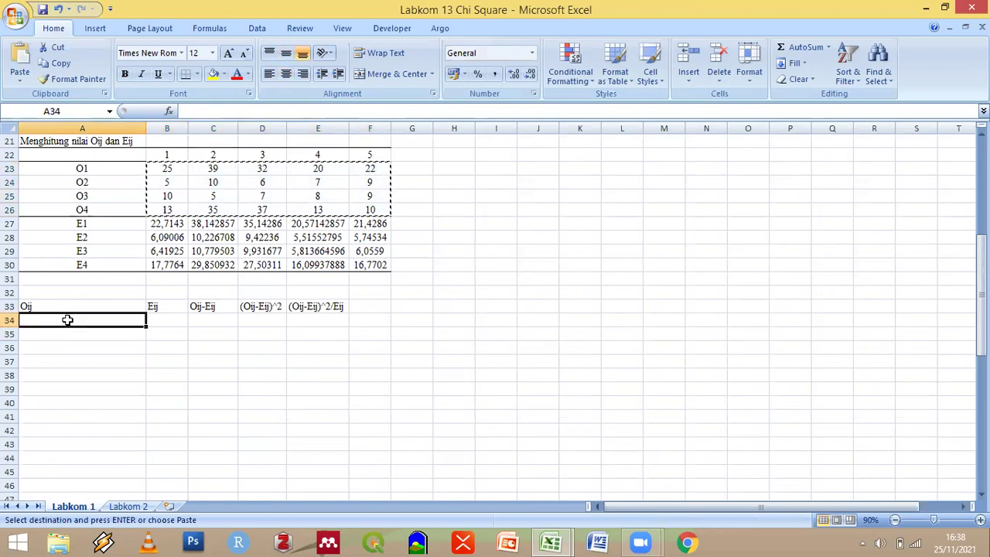
{"action": "right_click", "coordinate": [68, 320]}
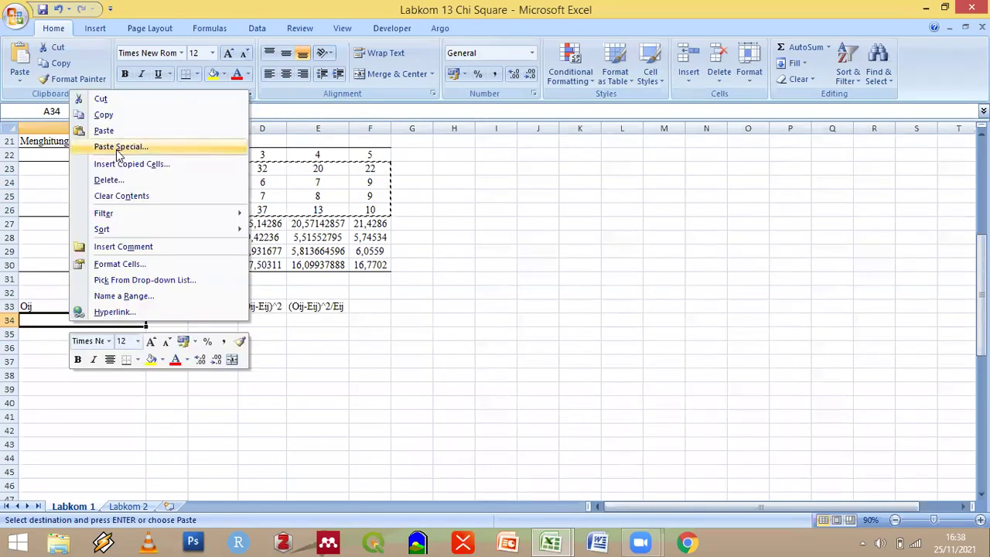
{"action": "left_click", "coordinate": [120, 151]}
{"action": "left_click", "coordinate": [167, 219]}
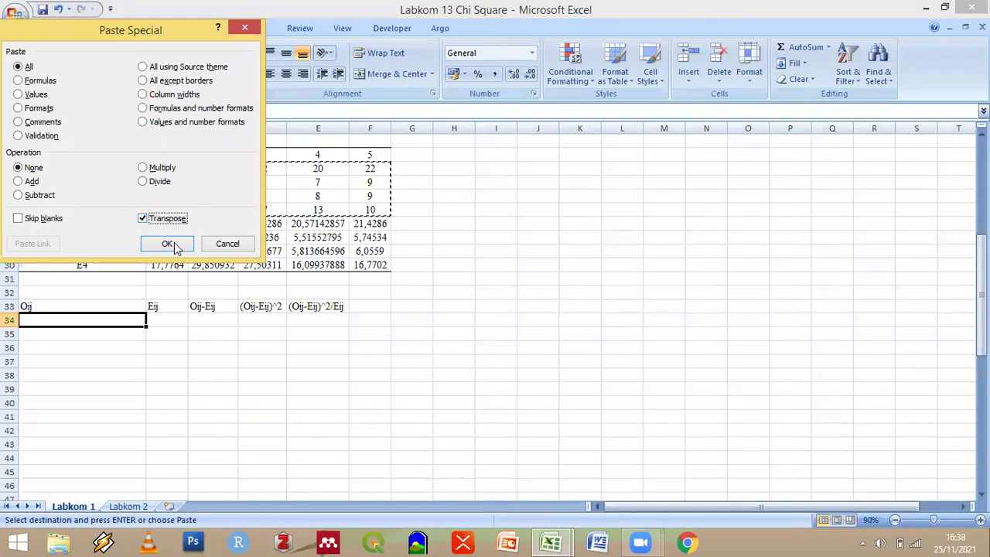
{"action": "key", "text": "Return"}
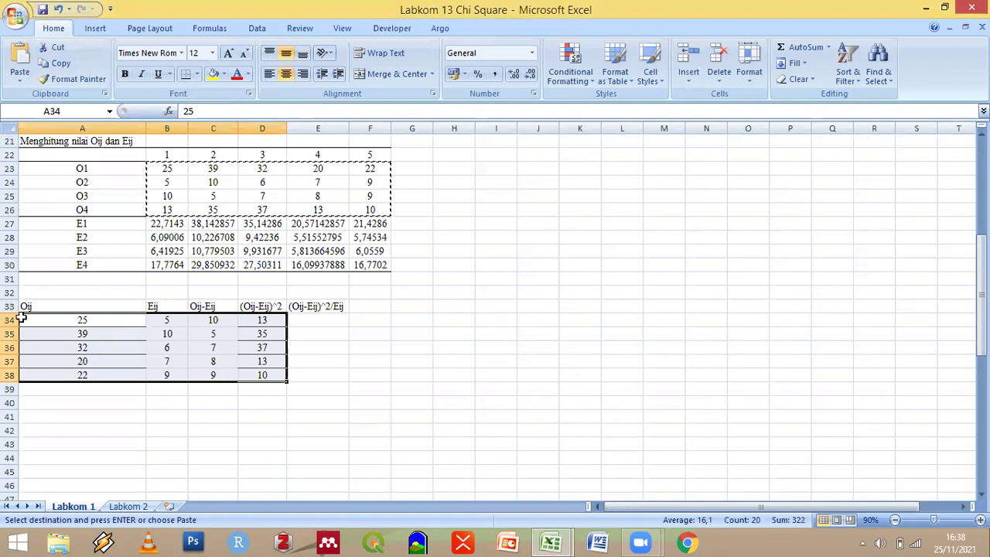
{"action": "left_click", "coordinate": [198, 74]}
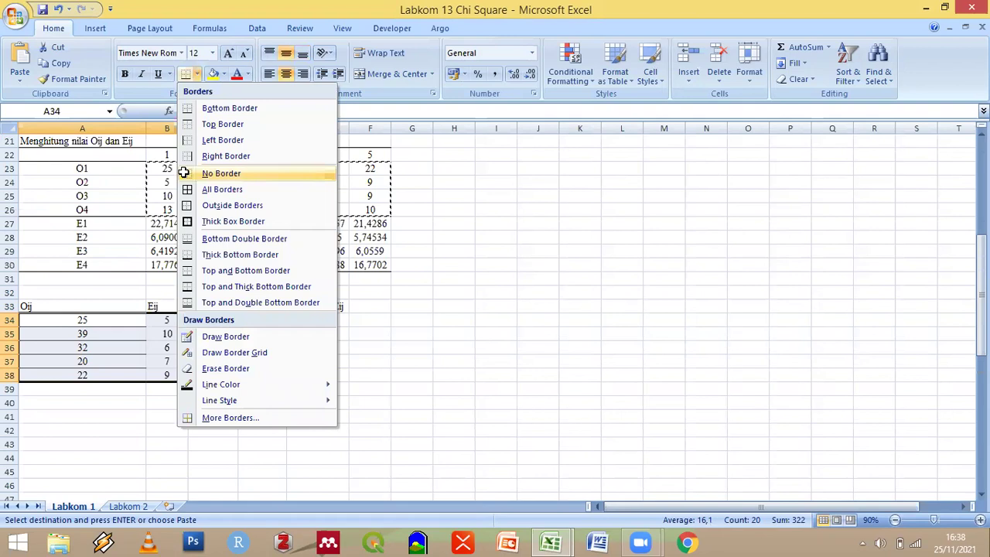
{"action": "left_click", "coordinate": [153, 323]}
Move the pasted values in B34:B38, C34:C38 and D34:D38 into column A, stacking all observed values under Oij in A34:A53
{"action": "left_click_drag", "start_coordinate": [162, 321], "coordinate": [173, 372]}
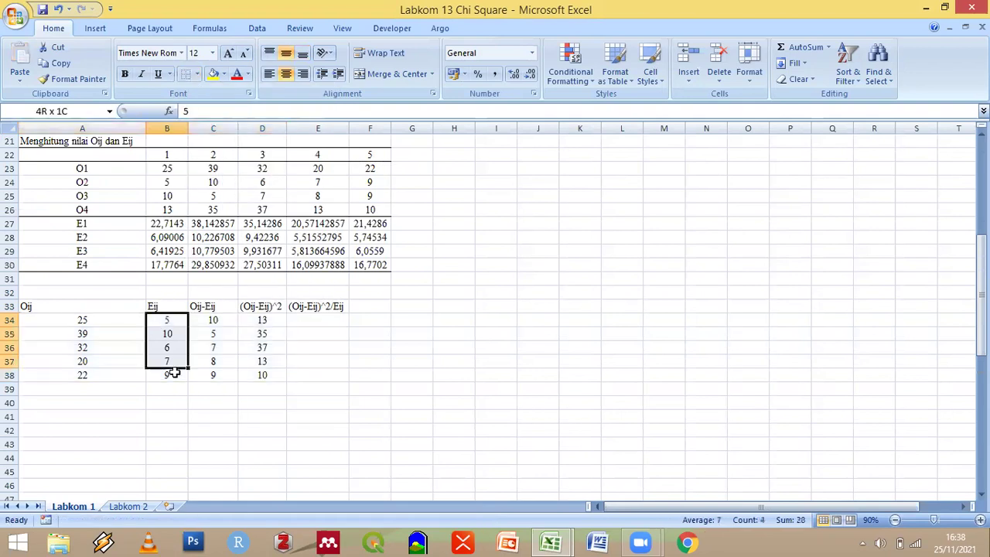
{"action": "left_click_drag", "start_coordinate": [173, 317], "coordinate": [369, 182]}
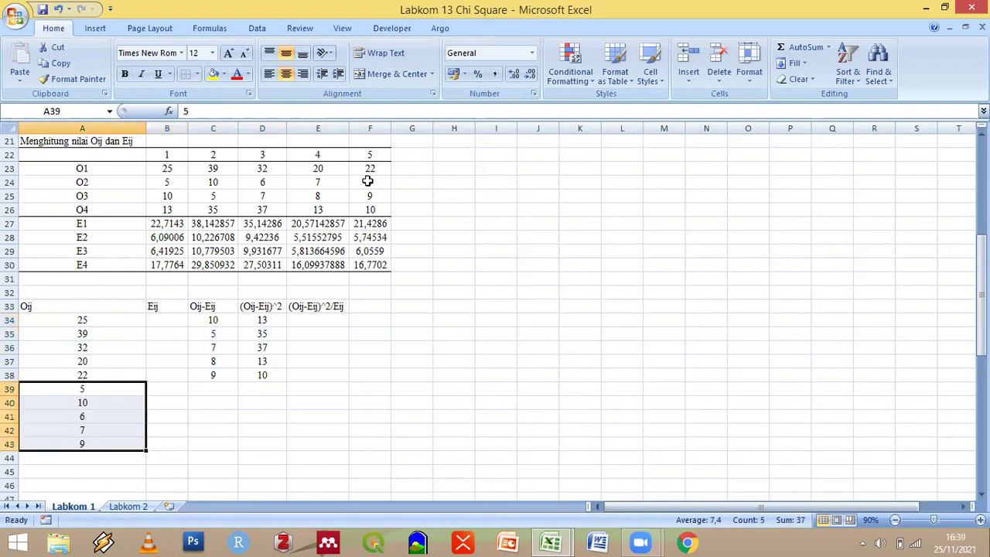
{"action": "left_click_drag", "start_coordinate": [83, 390], "coordinate": [85, 444]}
{"action": "left_click_drag", "start_coordinate": [214, 314], "coordinate": [256, 376]}
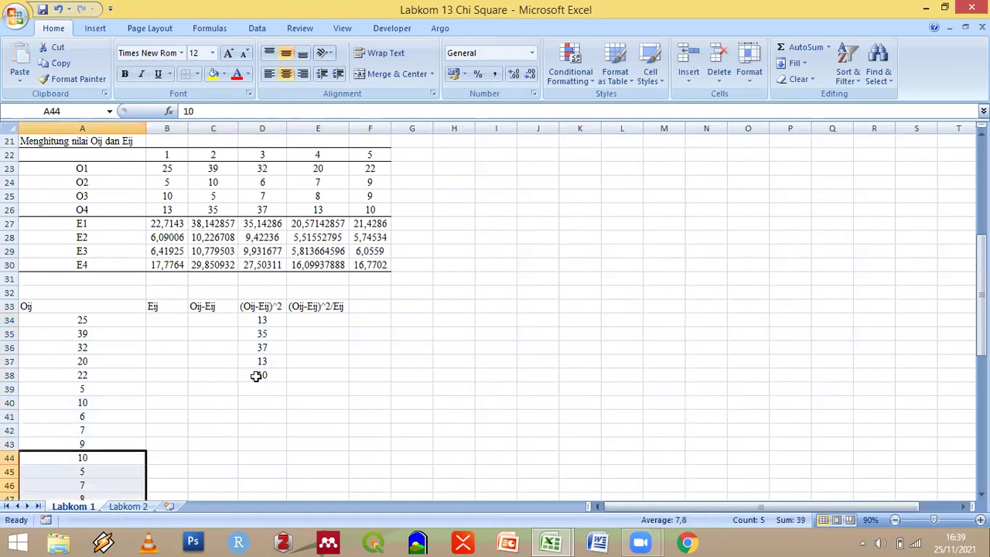
{"action": "scroll", "coordinate": [275, 224], "scroll_direction": "down", "scroll_amount": 2}
{"action": "left_click_drag", "start_coordinate": [262, 237], "coordinate": [218, 344]}
Copy the expected values in B27:F30
{"action": "scroll", "coordinate": [218, 344], "scroll_direction": "up", "scroll_amount": 4}
{"action": "left_click_drag", "start_coordinate": [165, 305], "coordinate": [376, 347]}
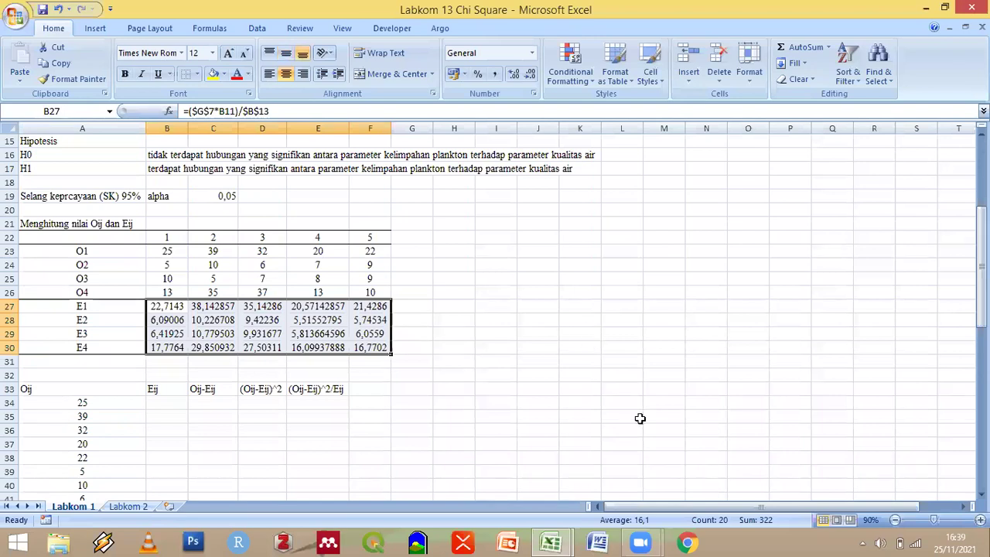
{"action": "key", "text": "ctrl+c"}
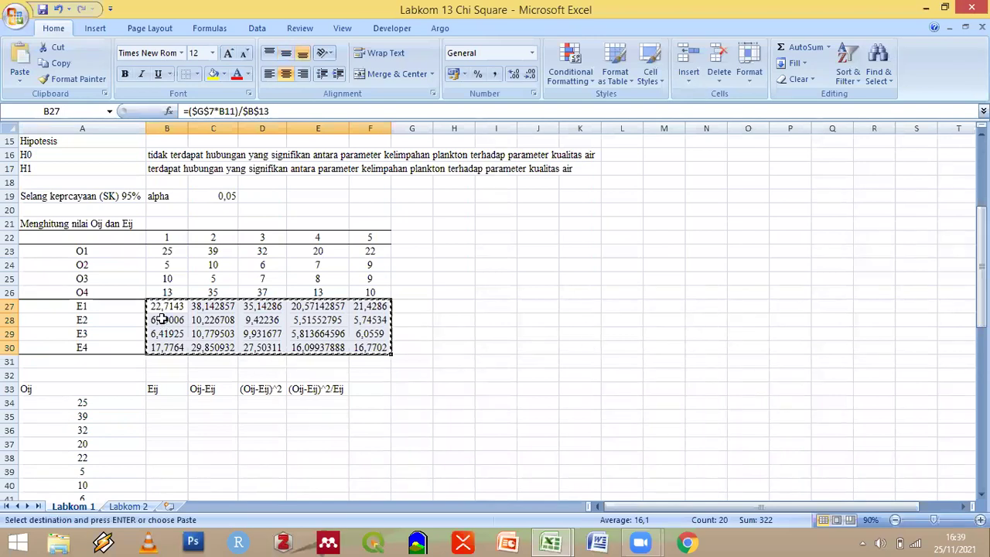
Try to paste the copied expected values transposed at B34 with formulas and formatting included
{"action": "scroll", "coordinate": [159, 317], "scroll_direction": "down", "scroll_amount": 2}
{"action": "left_click", "coordinate": [161, 318]}
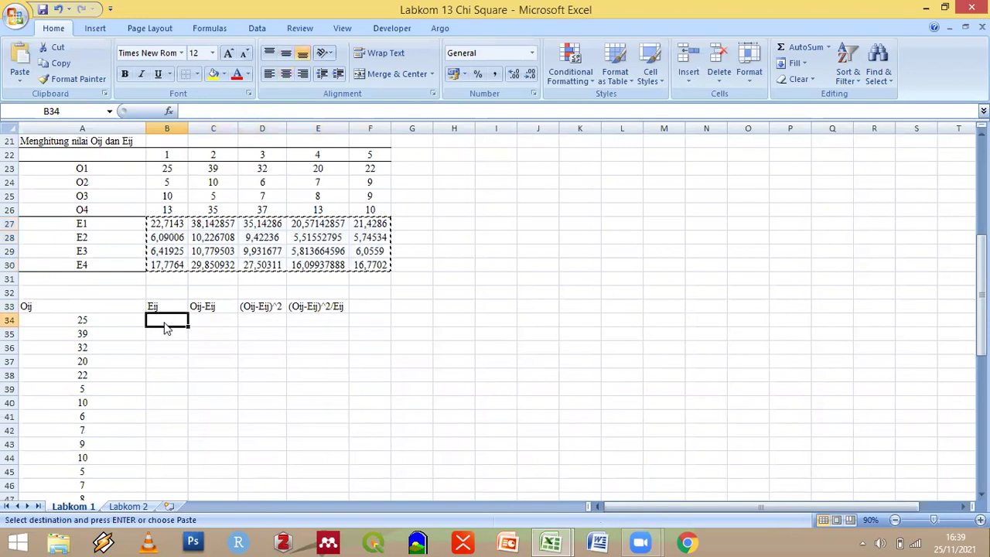
{"action": "key", "text": "Menu"}
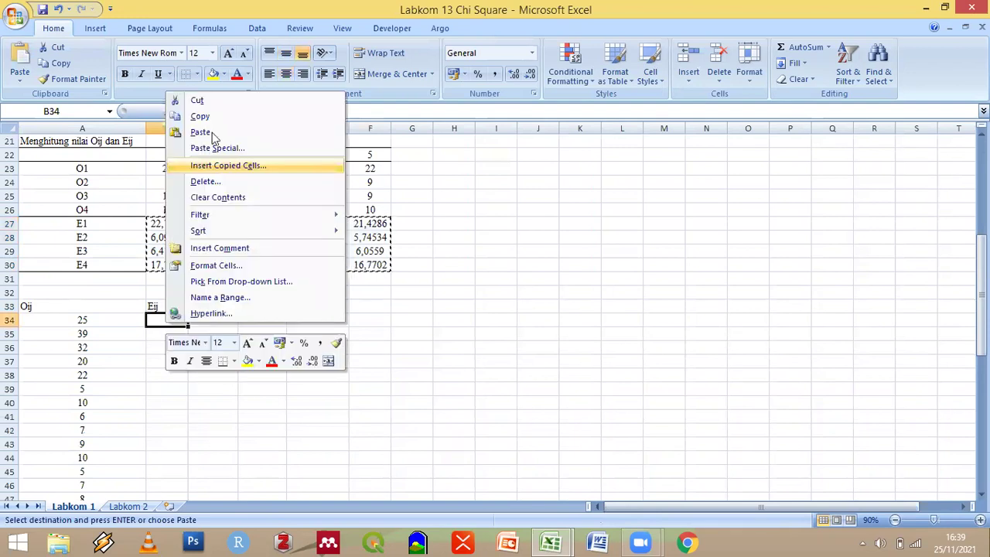
{"action": "left_click", "coordinate": [214, 145]}
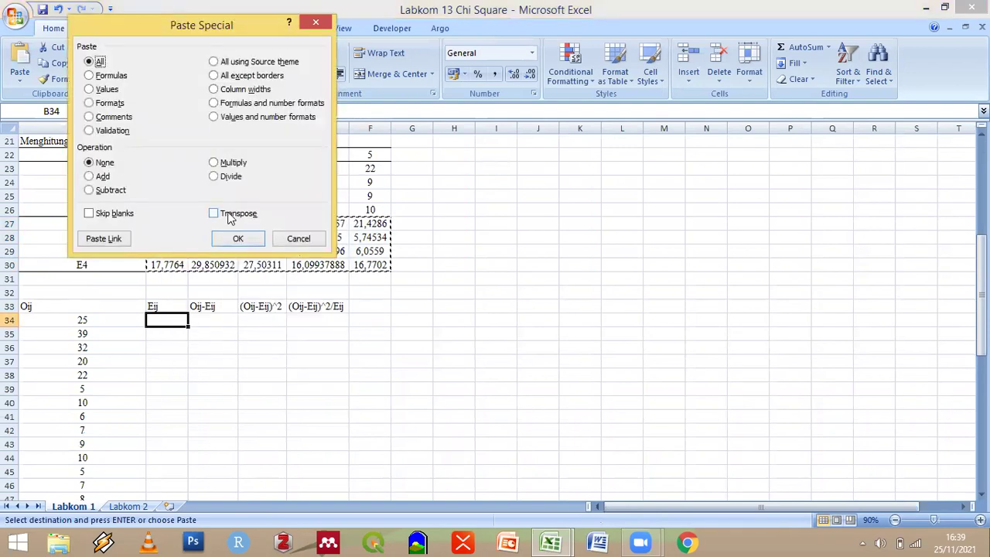
{"action": "left_click", "coordinate": [216, 214]}
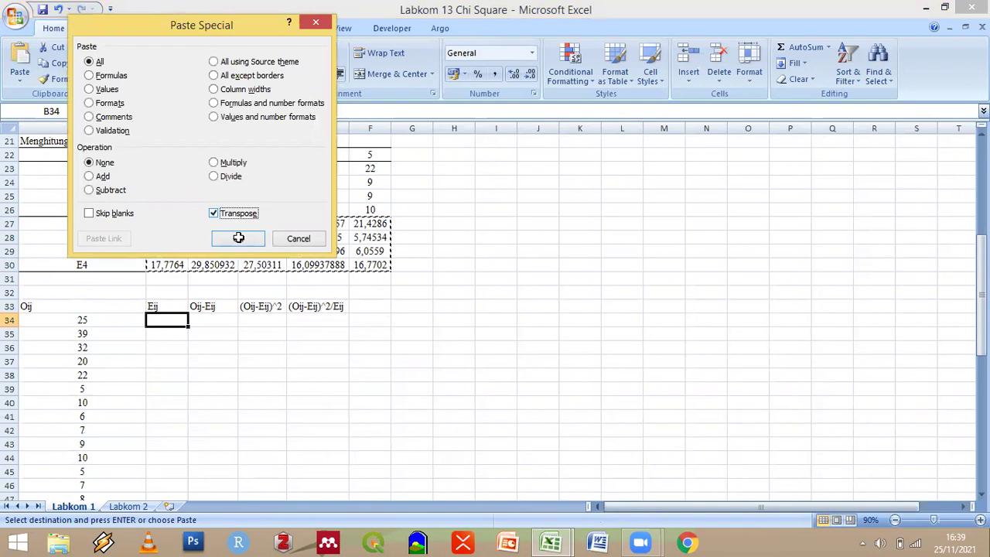
{"action": "left_click", "coordinate": [238, 238]}
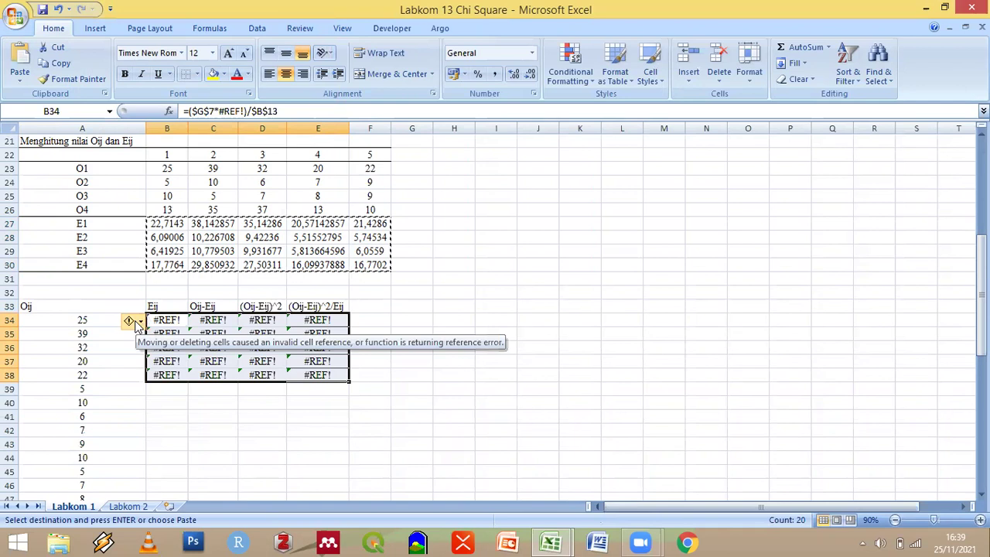
{"action": "left_click", "coordinate": [137, 322]}
Paste the copied expected values into B34:E38 as values only, transposed, and remove the block's borders
{"action": "left_click_drag", "start_coordinate": [169, 319], "coordinate": [336, 374]}
{"action": "right_click", "coordinate": [327, 350]}
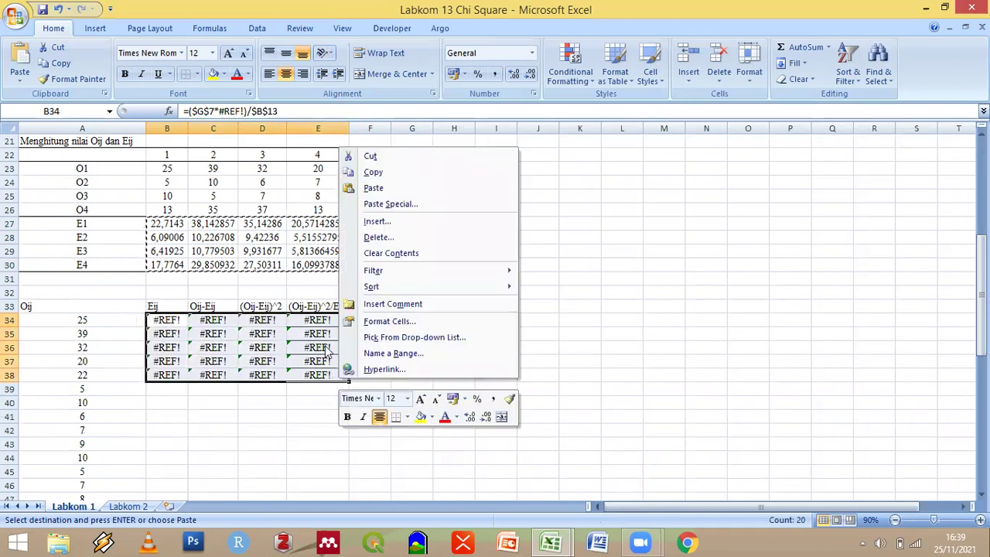
{"action": "left_click", "coordinate": [371, 205]}
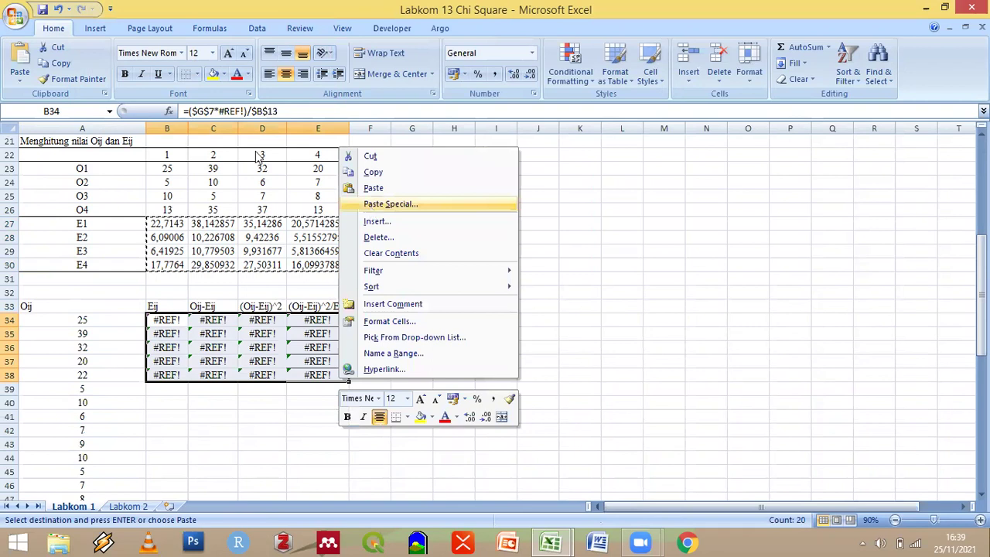
{"action": "left_click", "coordinate": [273, 153]}
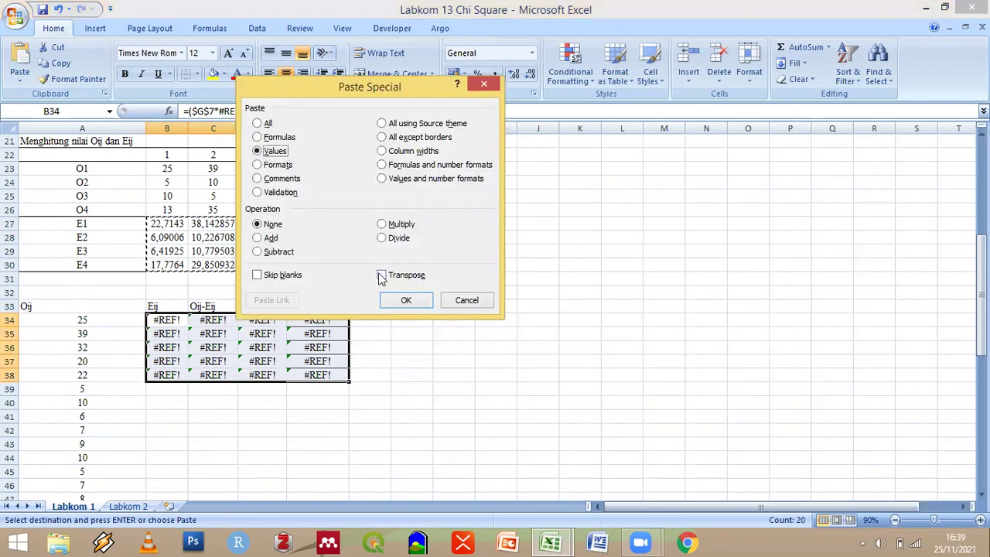
{"action": "key", "text": "alt+e"}
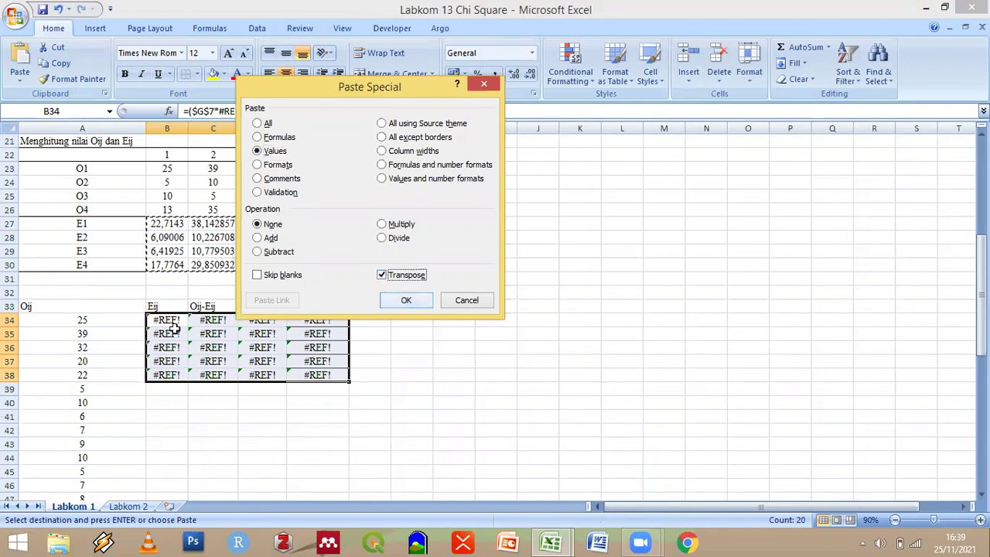
{"action": "key", "text": "Return"}
{"action": "left_click", "coordinate": [223, 347]}
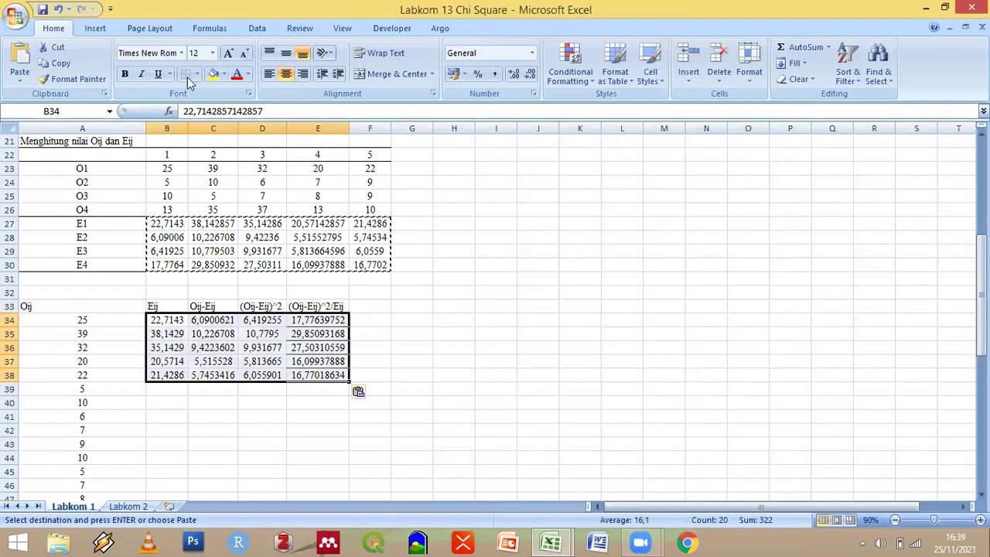
{"action": "left_click", "coordinate": [215, 361]}
Move the expected values in C34:C38, D34:D38 and E34:E38 into column B, stacking them all under Eij in B34:B53
{"action": "left_click_drag", "start_coordinate": [212, 319], "coordinate": [155, 451]}
{"action": "left_click_drag", "start_coordinate": [262, 320], "coordinate": [267, 375]}
{"action": "left_click_drag", "start_coordinate": [195, 475], "coordinate": [178, 483]}
{"action": "scroll", "coordinate": [243, 403], "scroll_direction": "down", "scroll_amount": 3}
{"action": "left_click_drag", "start_coordinate": [313, 196], "coordinate": [322, 228]}
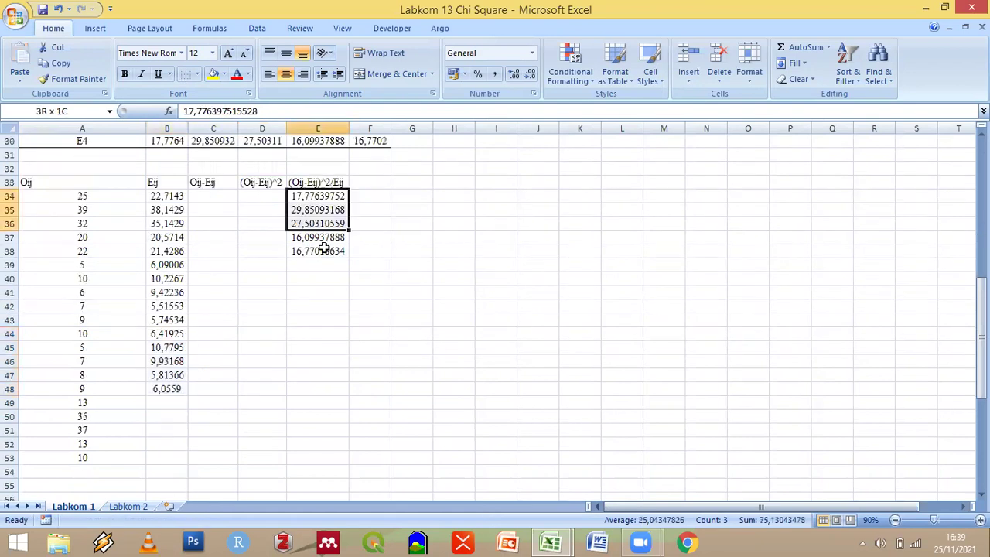
{"action": "key", "text": "shift+Down"}
{"action": "key", "text": "shift+Down"}
{"action": "left_click_drag", "start_coordinate": [200, 373], "coordinate": [162, 416]}
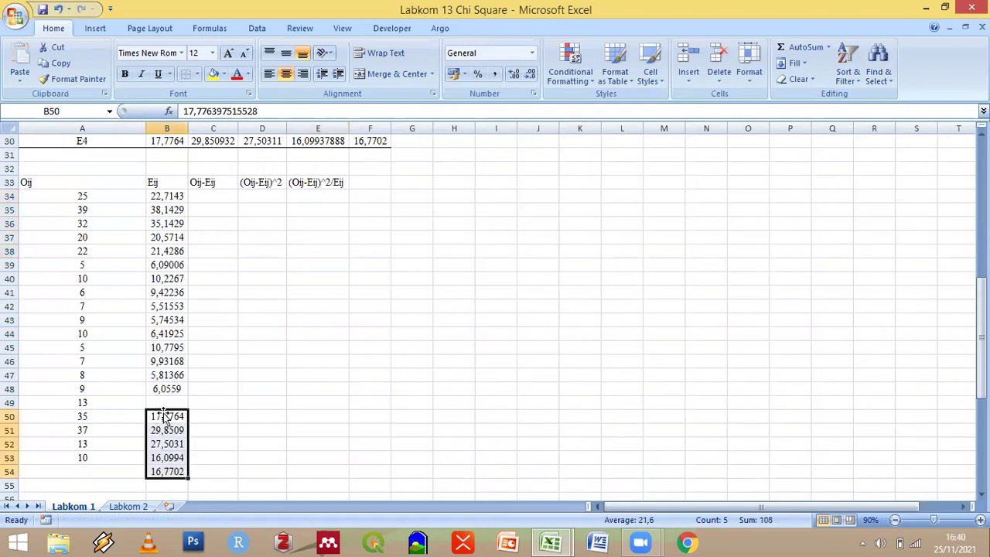
{"action": "left_click_drag", "start_coordinate": [177, 411], "coordinate": [177, 403]}
Format the expected values in B27:F30 to four decimal places
{"action": "scroll", "coordinate": [171, 253], "scroll_direction": "up", "scroll_amount": 3}
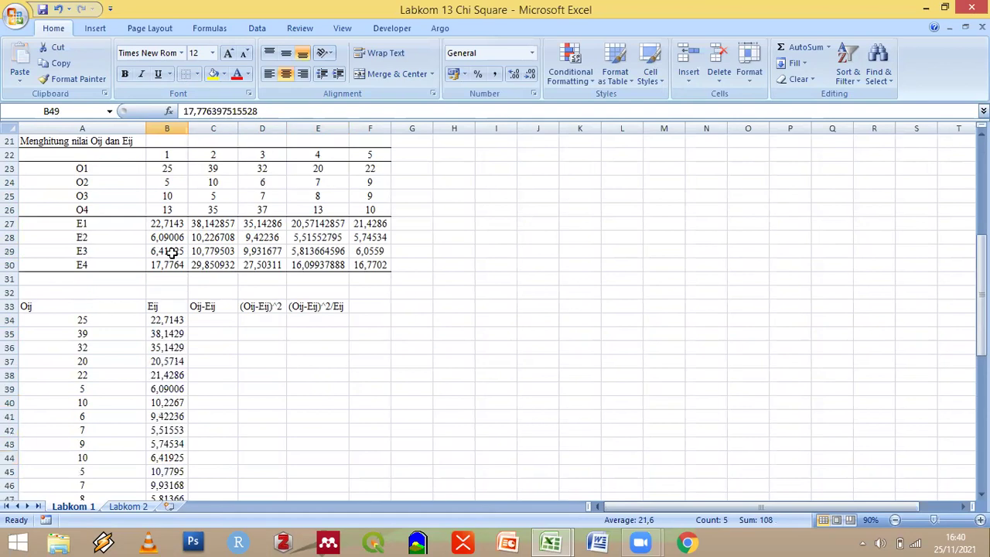
{"action": "left_click_drag", "start_coordinate": [163, 224], "coordinate": [377, 264]}
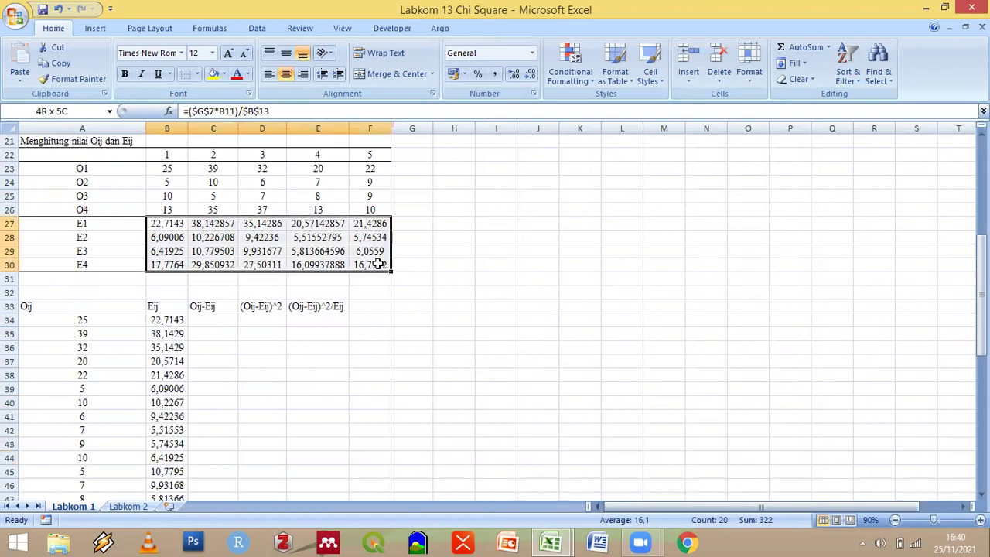
{"action": "left_click", "coordinate": [516, 78]}
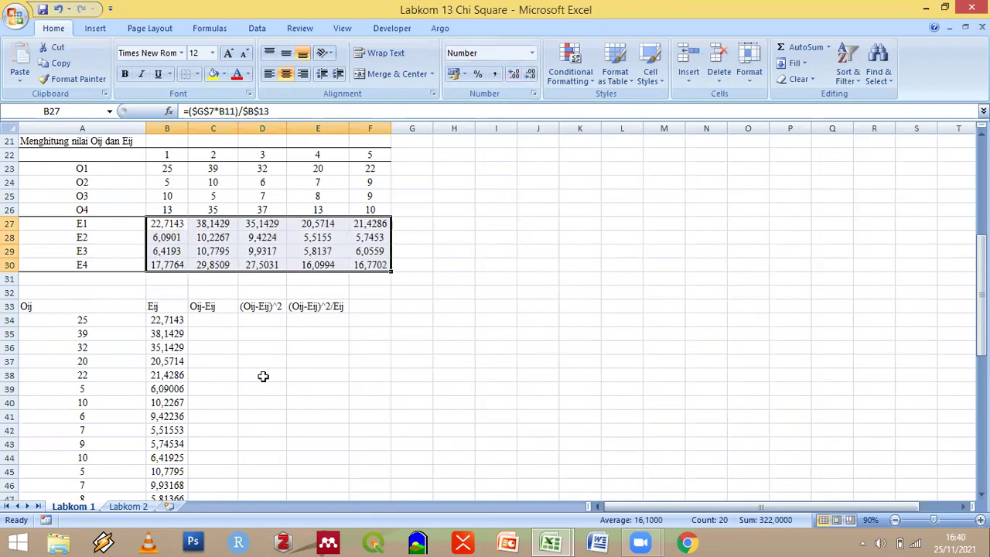
Calculate Oij-Eij in C34 with the formula =A34-B34 and fill it down to C53
{"action": "scroll", "coordinate": [262, 366], "scroll_direction": "down", "scroll_amount": 2}
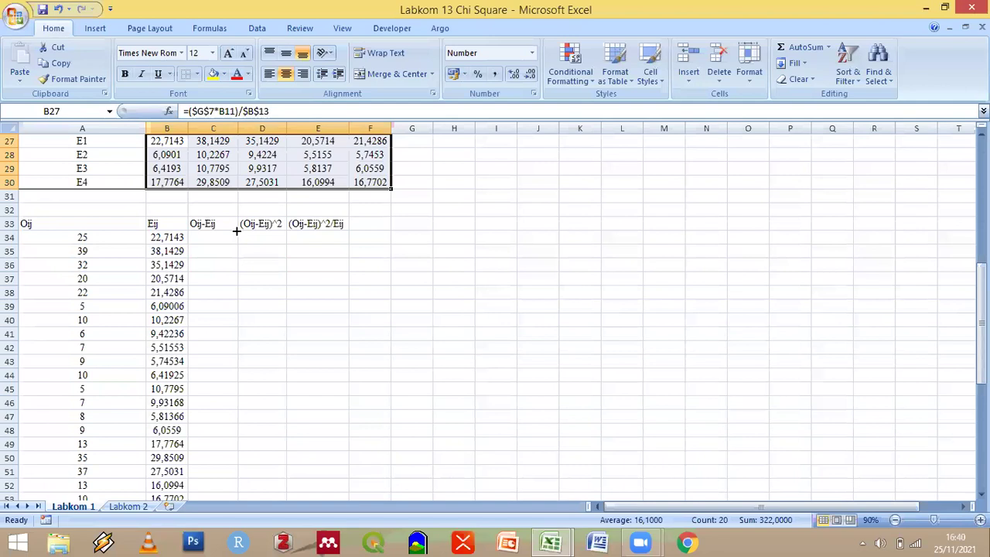
{"action": "left_click", "coordinate": [215, 227]}
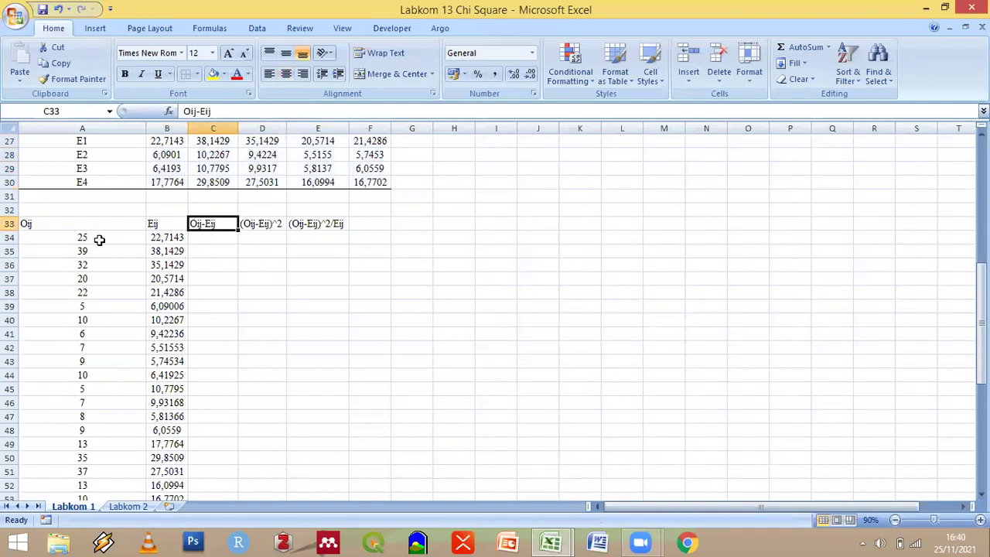
{"action": "left_click", "coordinate": [171, 237]}
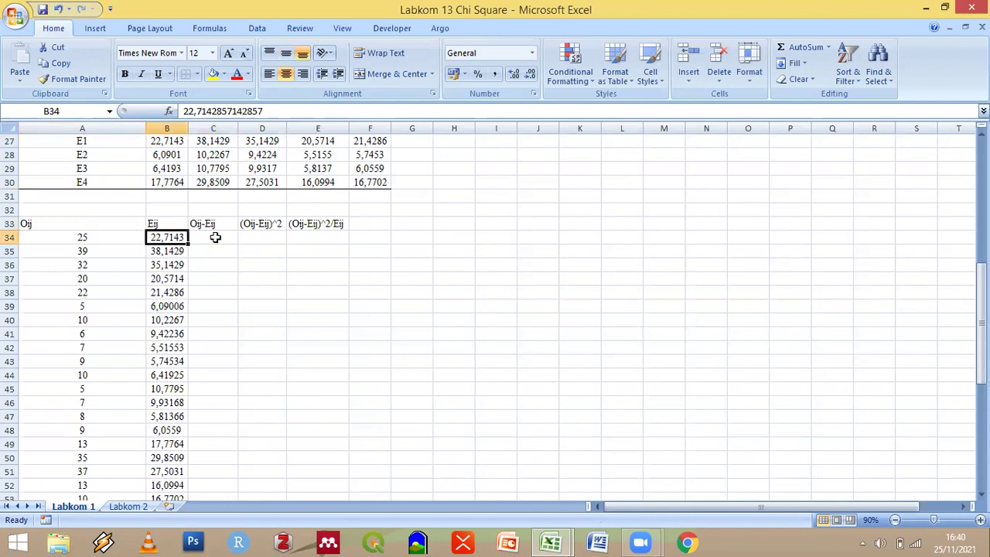
{"action": "left_click", "coordinate": [222, 241]}
{"action": "type", "text": "="}
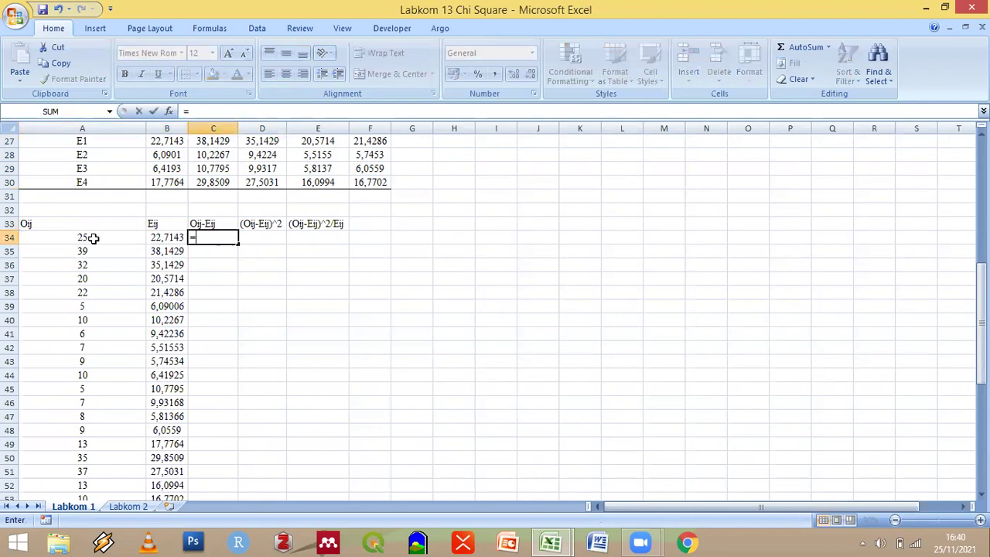
{"action": "left_click", "coordinate": [70, 235]}
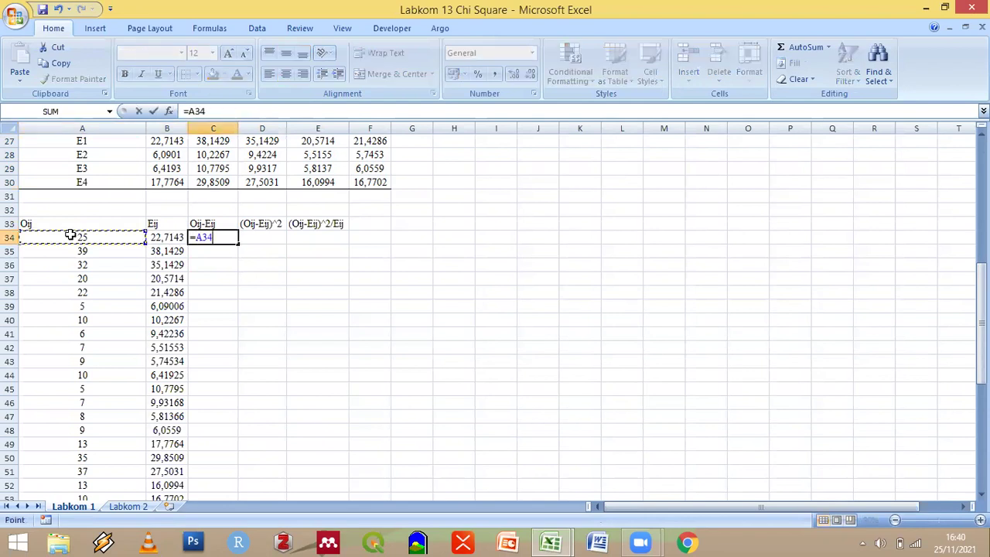
{"action": "type", "text": "-"}
{"action": "left_click", "coordinate": [155, 237]}
{"action": "key", "text": "Return"}
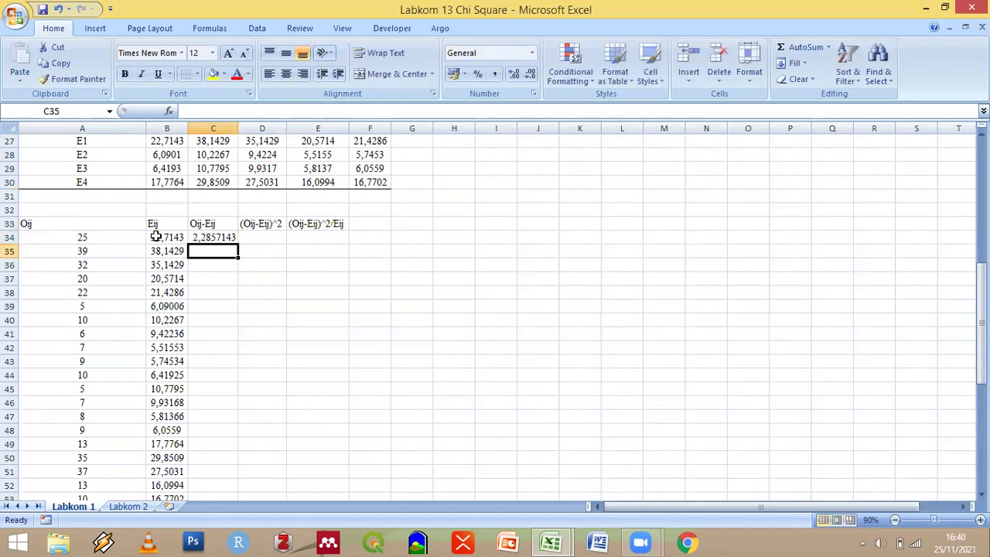
{"action": "left_click", "coordinate": [236, 240]}
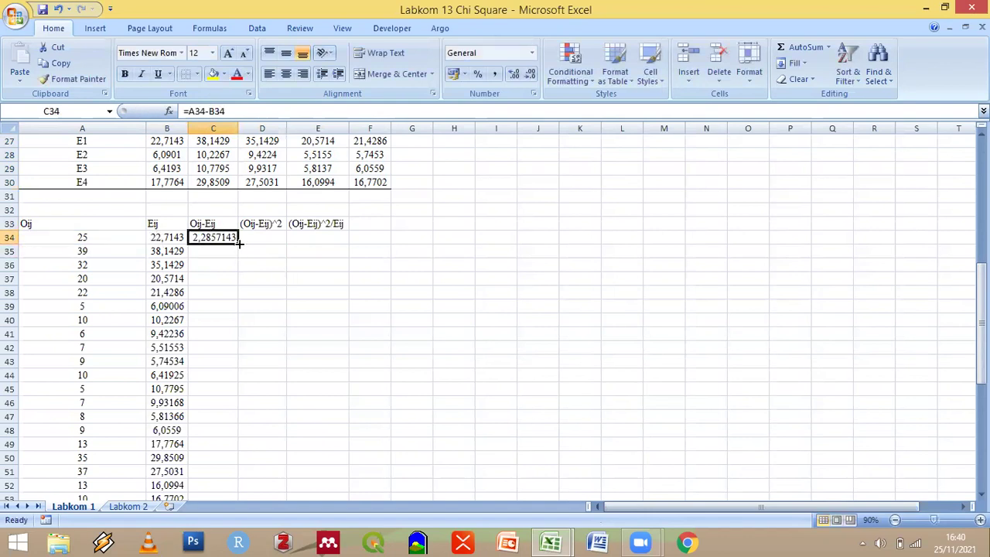
{"action": "double_click", "coordinate": [237, 244]}
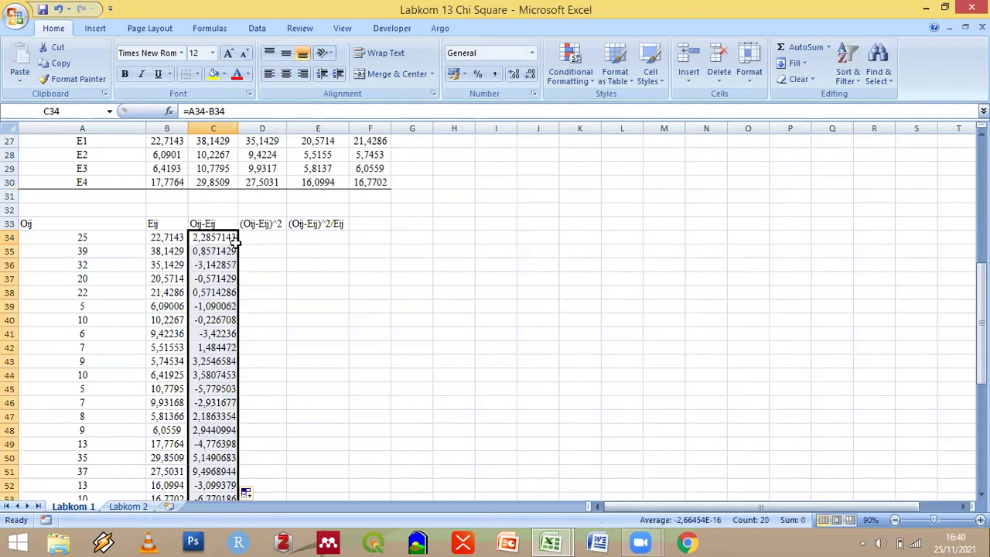
{"action": "scroll", "coordinate": [299, 274], "scroll_direction": "down", "scroll_amount": 4}
{"action": "scroll", "coordinate": [258, 230], "scroll_direction": "up", "scroll_amount": 4}
Calculate (Oij-Eij)^2 in D34 with the formula =C34^2 and fill it down to D53
{"action": "left_click", "coordinate": [264, 238]}
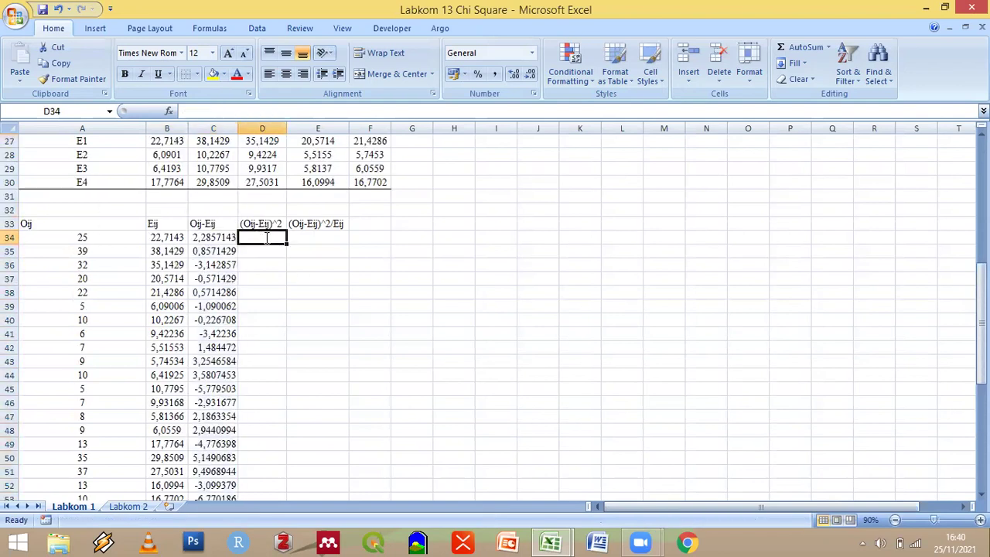
{"action": "type", "text": "="}
{"action": "left_click", "coordinate": [212, 237]}
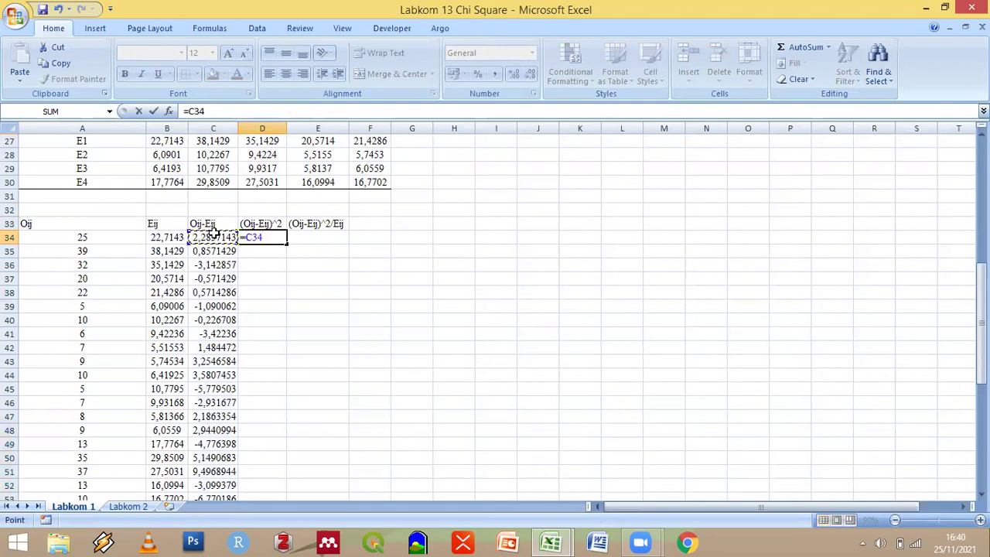
{"action": "type", "text": "^2"}
{"action": "key", "text": "Return"}
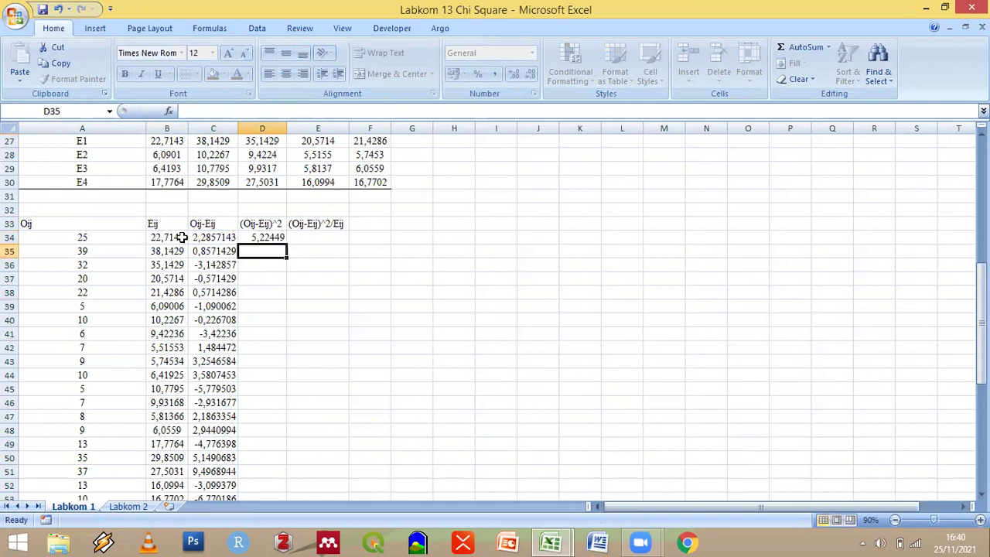
{"action": "left_click", "coordinate": [274, 238]}
{"action": "double_click", "coordinate": [286, 244]}
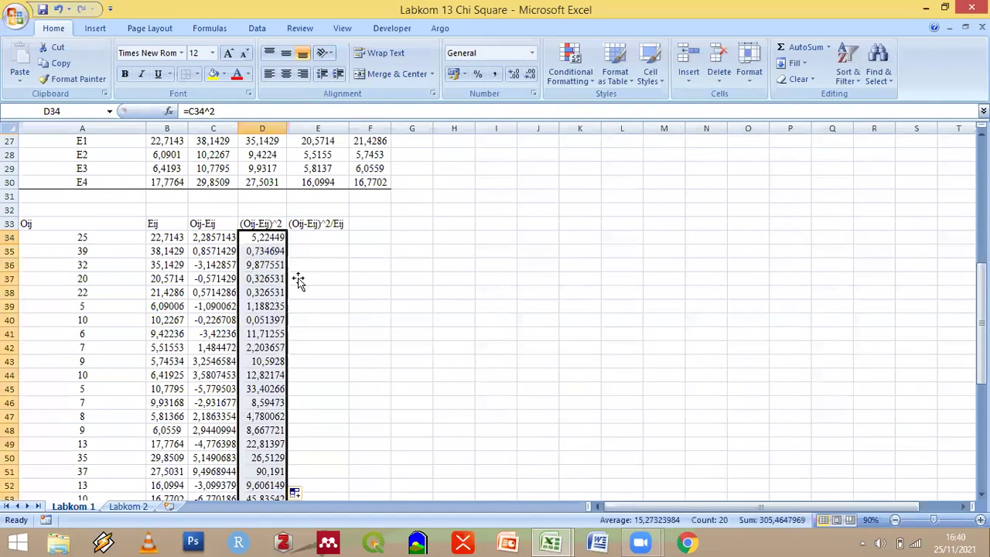
Calculate (Oij-Eij)^2/Eij in E34 with the formula =D34/B34 and fill it down to E53
{"action": "scroll", "coordinate": [299, 281], "scroll_direction": "down", "scroll_amount": 1}
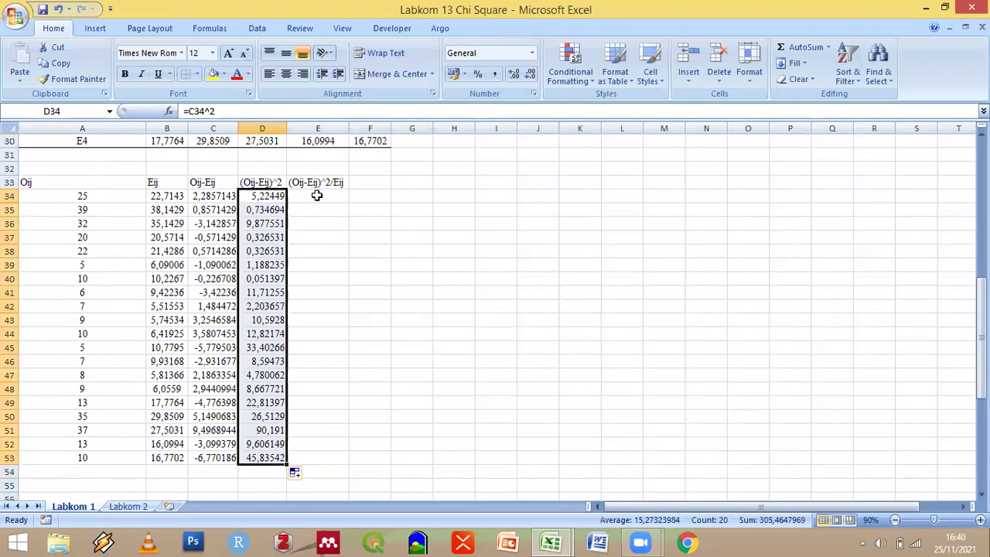
{"action": "left_click", "coordinate": [316, 196]}
{"action": "type", "text": "="}
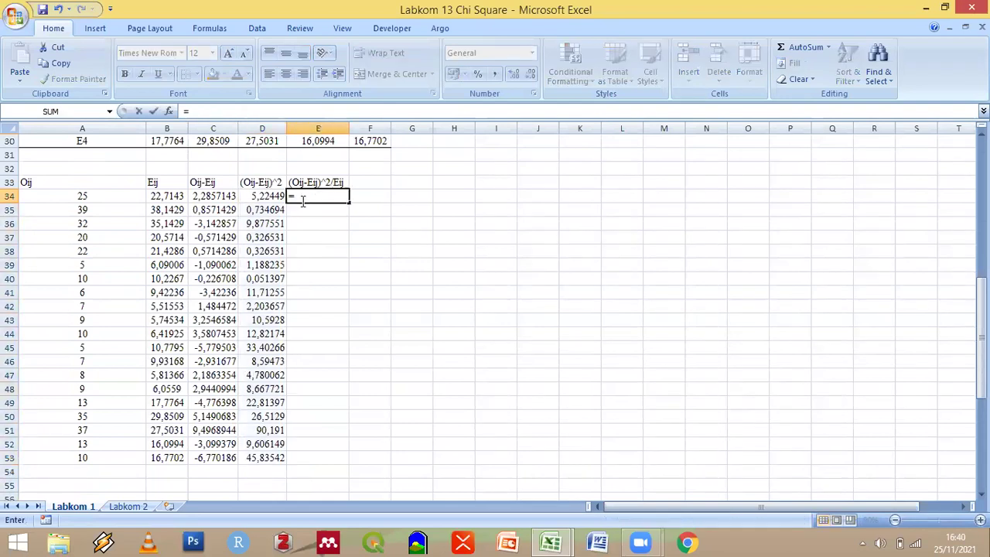
{"action": "left_click", "coordinate": [264, 196]}
{"action": "type", "text": "/"}
{"action": "left_click", "coordinate": [159, 196]}
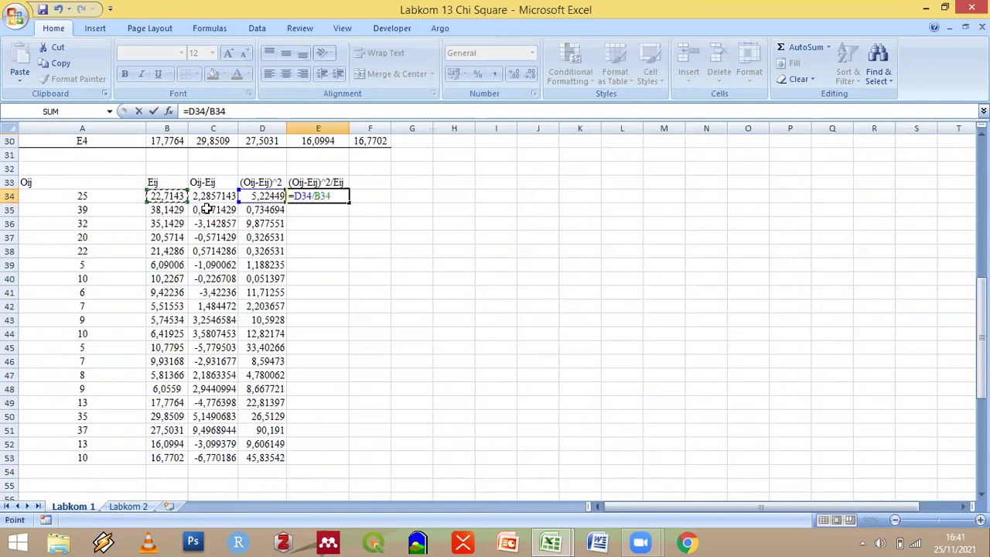
{"action": "key", "text": "Return"}
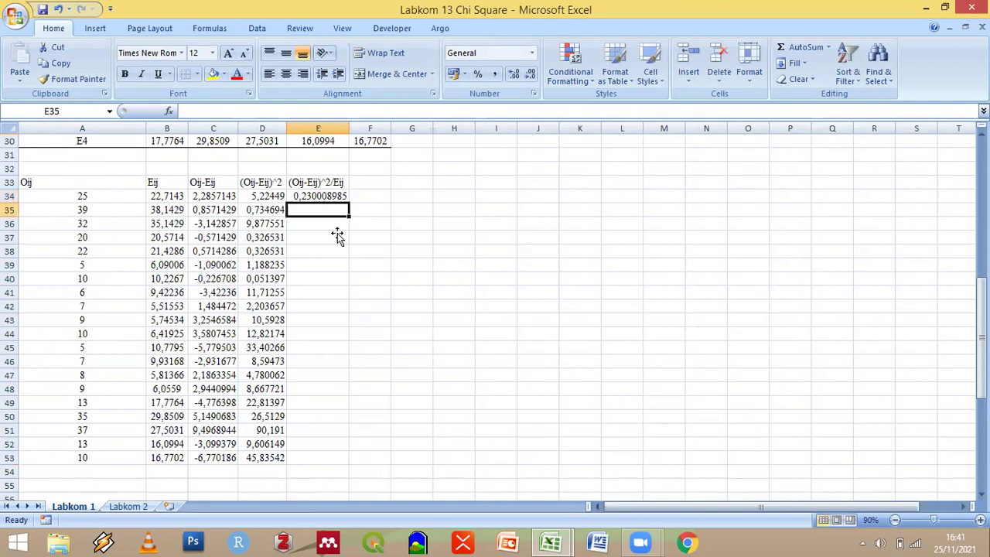
{"action": "left_click", "coordinate": [345, 199]}
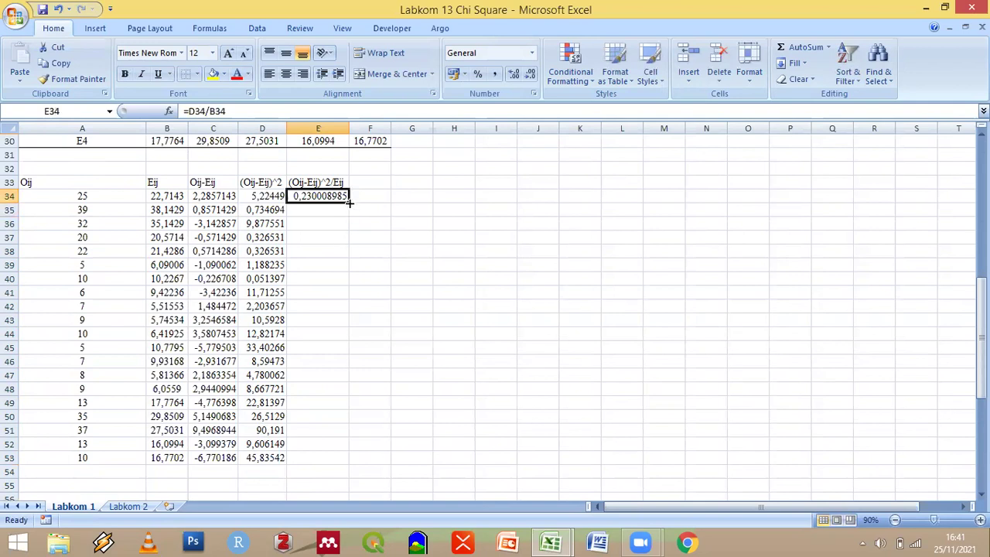
{"action": "double_click", "coordinate": [348, 203]}
Format the calculation values in B34:E53 to four decimal places
{"action": "left_click_drag", "start_coordinate": [167, 197], "coordinate": [310, 455]}
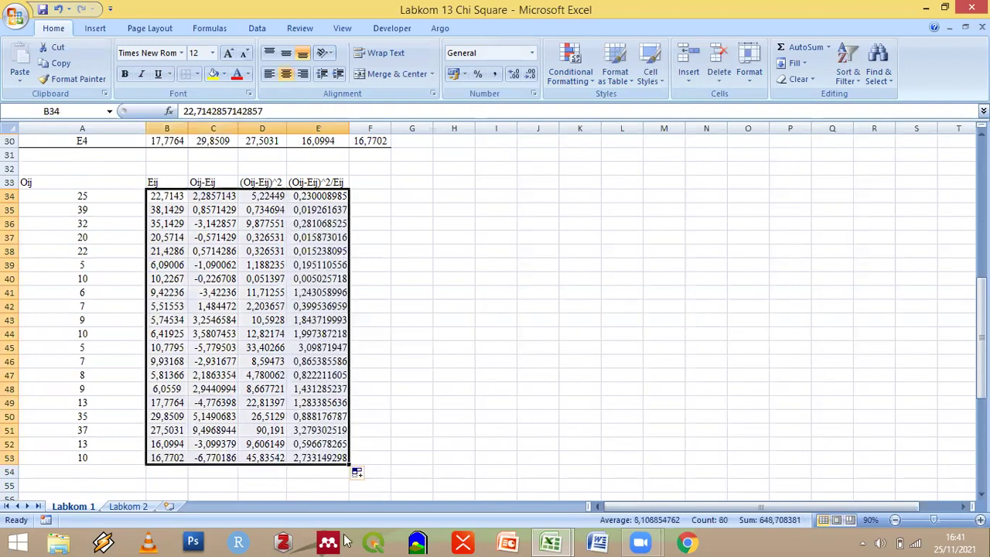
{"action": "left_click", "coordinate": [531, 77]}
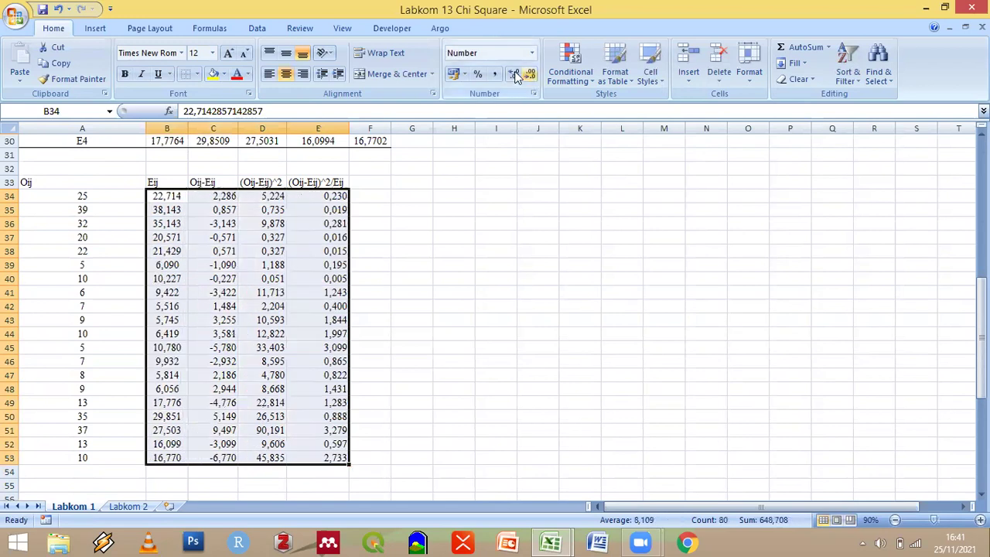
{"action": "left_click", "coordinate": [515, 73]}
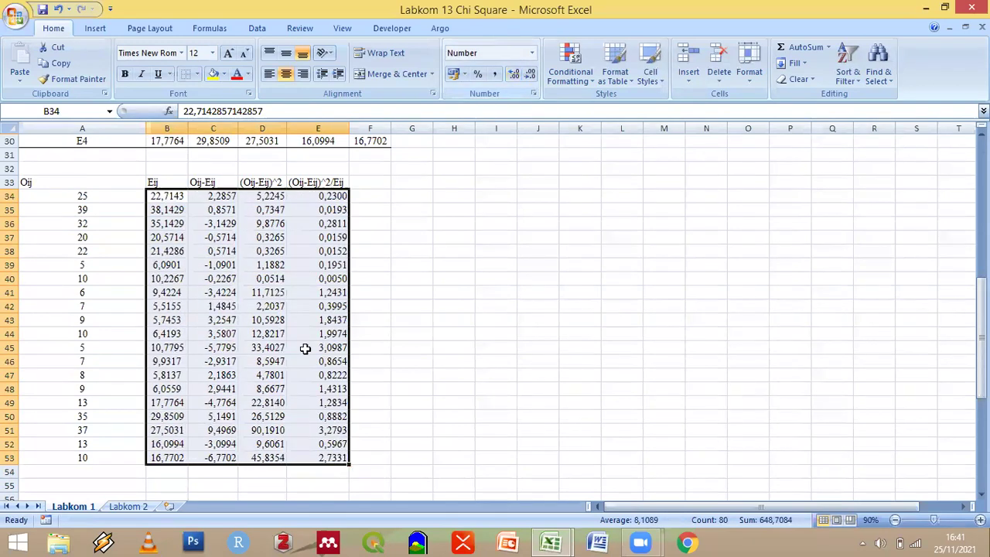
Center the contents of the whole calculation table, A33:E53, horizontally
{"action": "key", "text": "Left"}
{"action": "key", "text": "Up"}
{"action": "key", "text": "shift+Down"}
{"action": "key", "text": "shift+Right"}
{"action": "key", "text": "shift+Right"}
{"action": "key", "text": "shift+Right"}
{"action": "key", "text": "shift+Right"}
{"action": "key", "text": "shift+Down"}
{"action": "key", "text": "shift+Down"}
{"action": "key", "text": "shift+Down"}
{"action": "key", "text": "shift+Down"}
{"action": "key", "text": "shift+Down"}
{"action": "key", "text": "shift+Down"}
{"action": "key", "text": "shift+Down"}
{"action": "key", "text": "shift+Down"}
{"action": "key", "text": "shift+Down"}
{"action": "key", "text": "shift+Down"}
{"action": "key", "text": "shift+Down"}
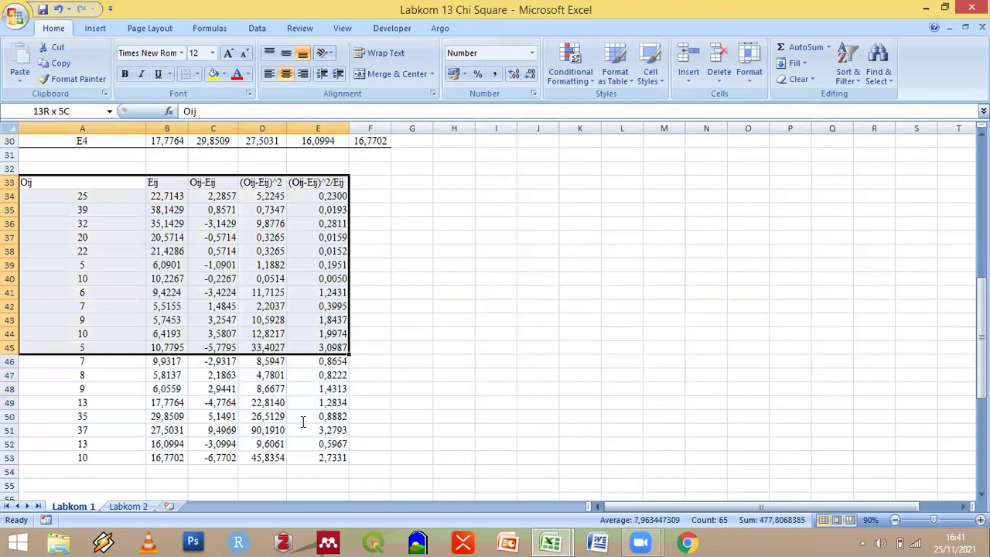
{"action": "left_click", "coordinate": [290, 75]}
Apply a top and bottom border to the header row A33:E33
{"action": "left_click_drag", "start_coordinate": [88, 183], "coordinate": [317, 183]}
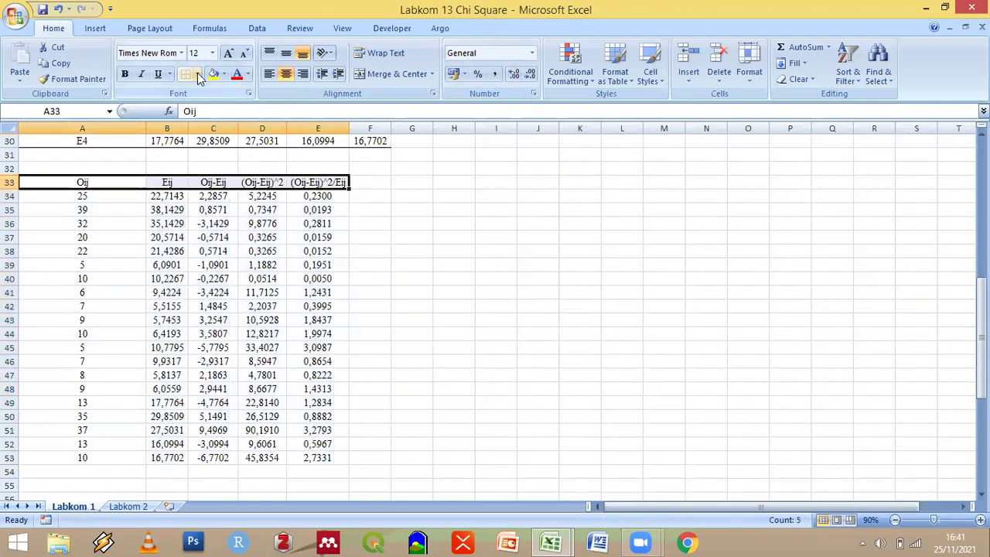
{"action": "left_click", "coordinate": [197, 74]}
{"action": "left_click", "coordinate": [198, 76]}
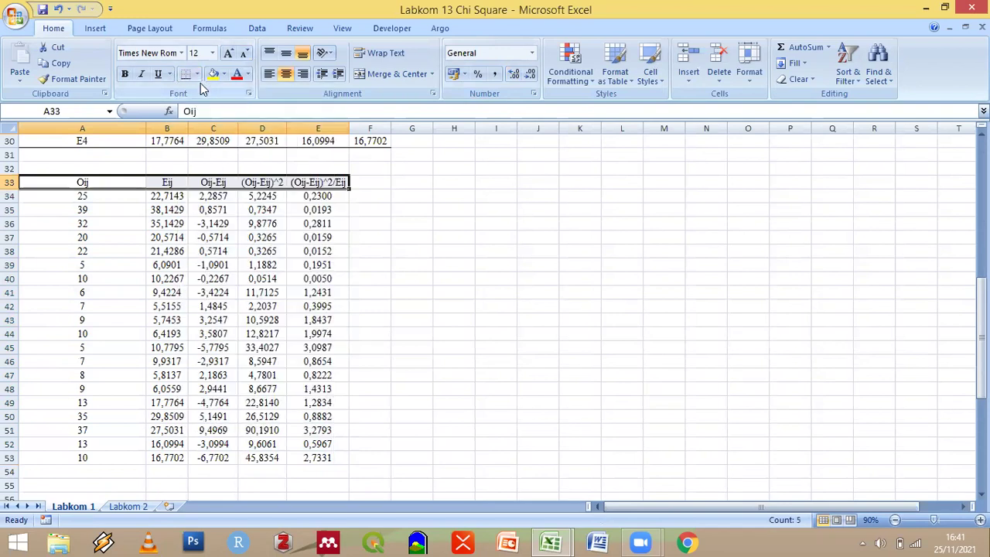
Add a bottom border under the table's last row, A53:E53
{"action": "left_click", "coordinate": [99, 457]}
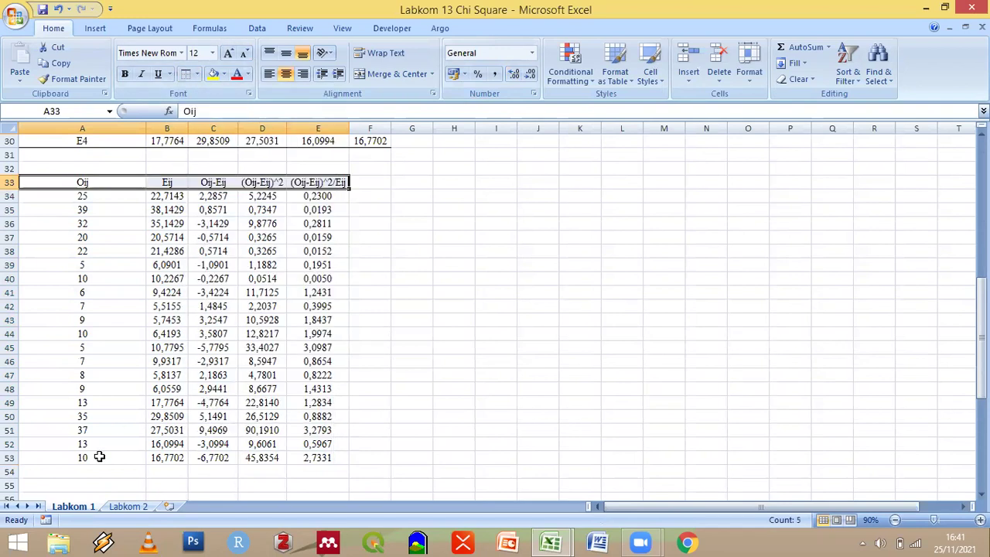
{"action": "left_click_drag", "start_coordinate": [278, 462], "coordinate": [311, 458]}
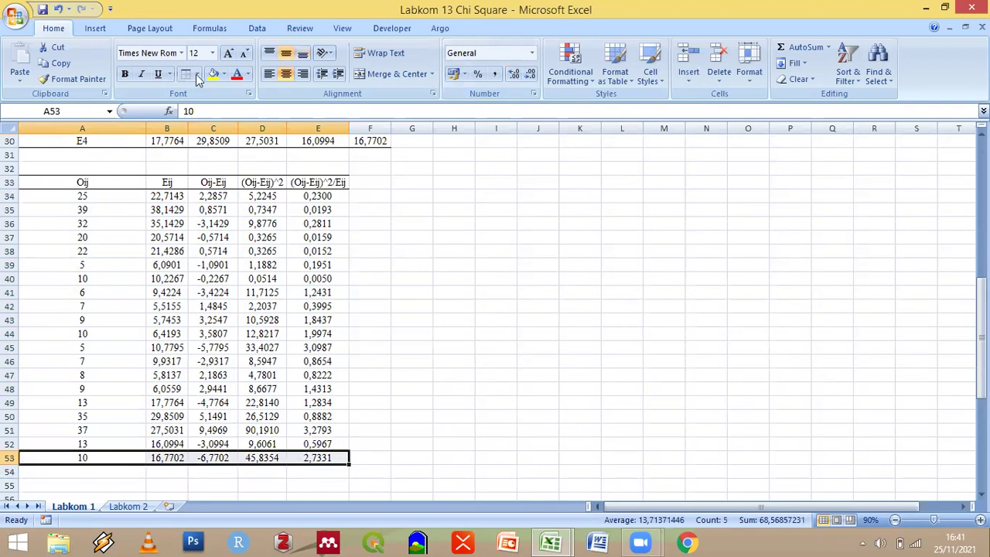
{"action": "left_click", "coordinate": [196, 74]}
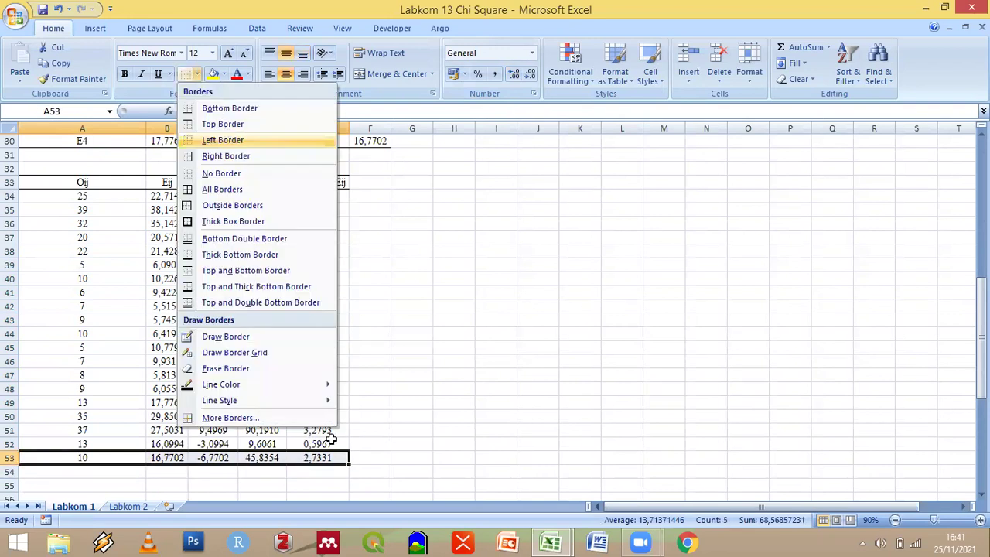
{"action": "left_click", "coordinate": [383, 428]}
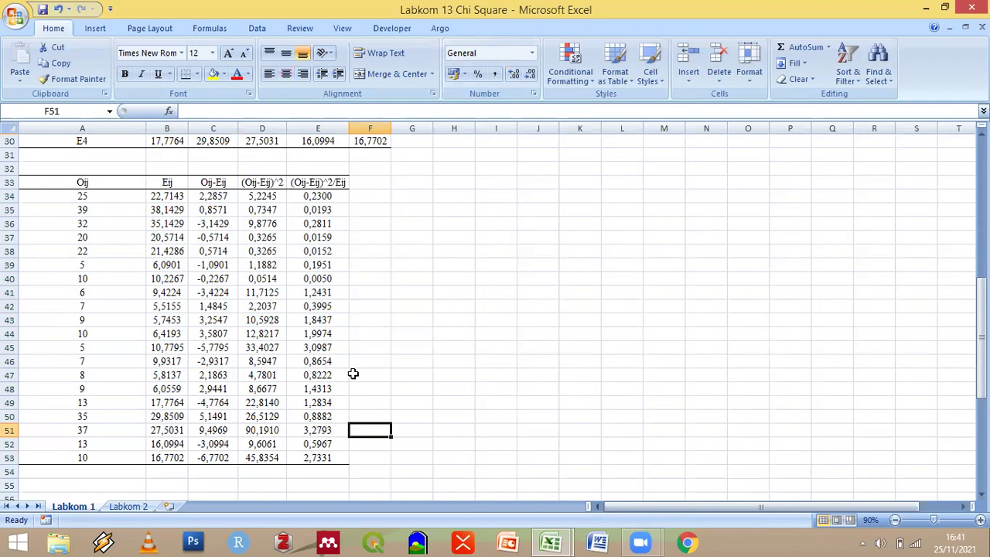
Merge and center A54:D54 below the table and label the merged cell "Jumlah"
{"action": "scroll", "coordinate": [318, 225], "scroll_direction": "down", "scroll_amount": 2}
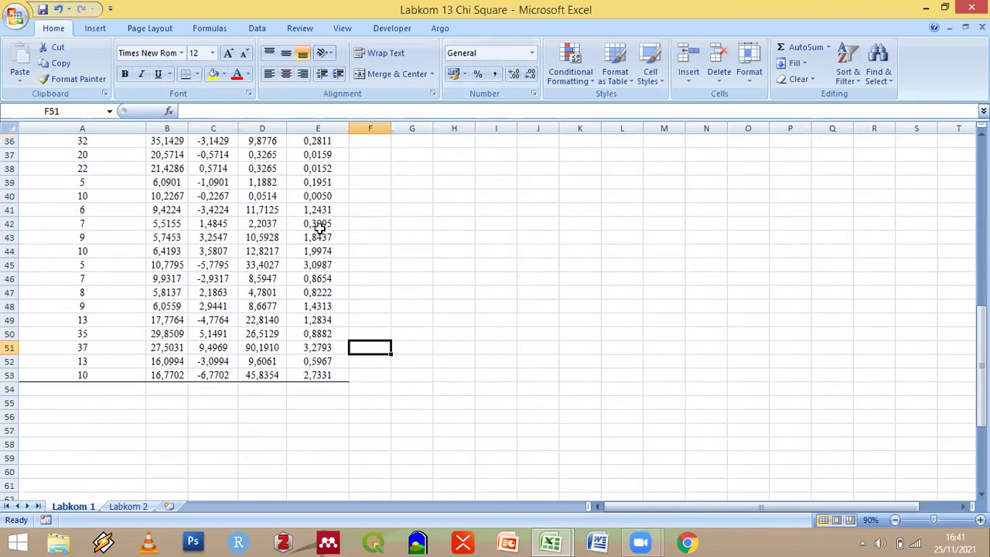
{"action": "scroll", "coordinate": [313, 205], "scroll_direction": "up", "scroll_amount": 2}
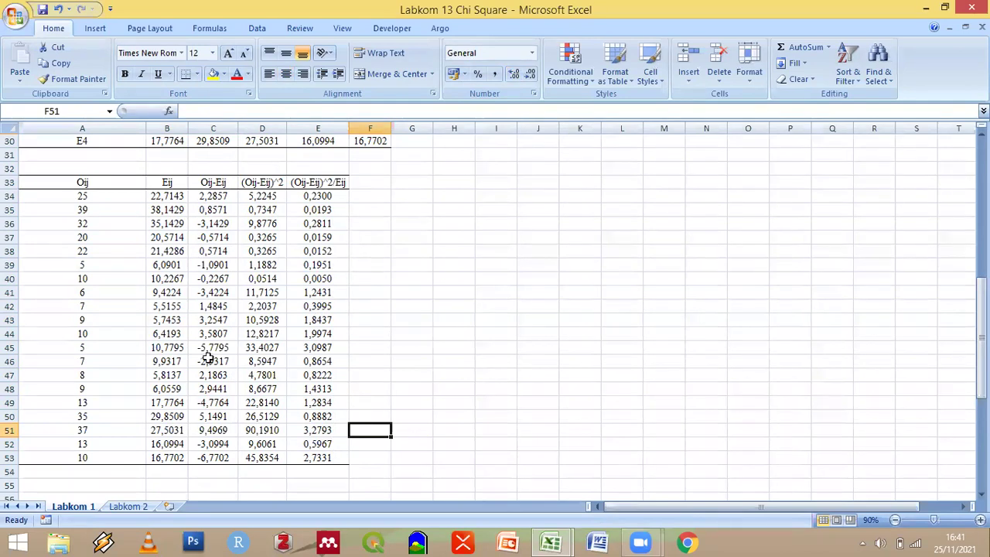
{"action": "scroll", "coordinate": [93, 352], "scroll_direction": "down", "scroll_amount": 3}
{"action": "left_click_drag", "start_coordinate": [112, 352], "coordinate": [263, 348]}
{"action": "left_click", "coordinate": [390, 75]}
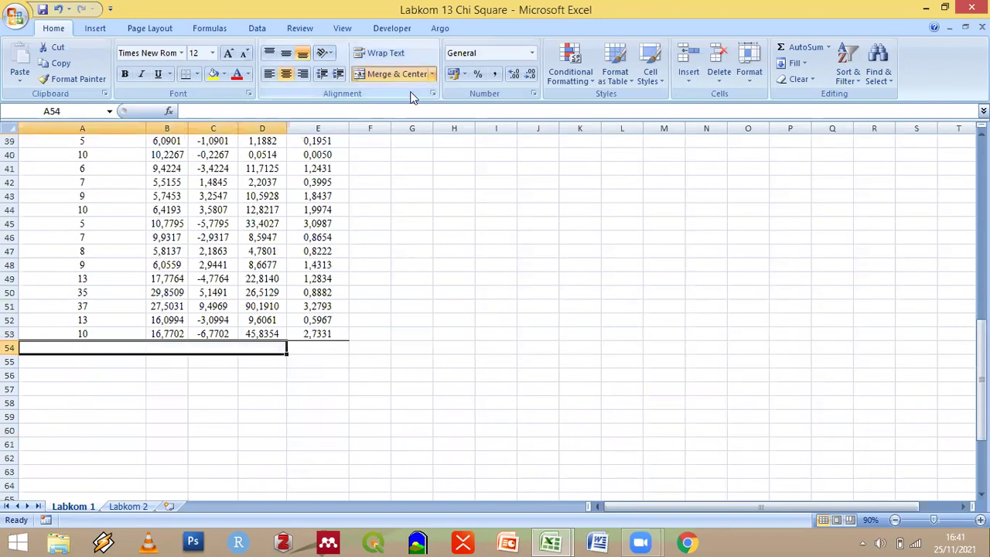
{"action": "type", "text": "Jumlah"}
Total the (Oij-Eij)^2/Eij column in the Jumlah row by entering =SUM(E34:E53) in E54
{"action": "left_click", "coordinate": [307, 347]}
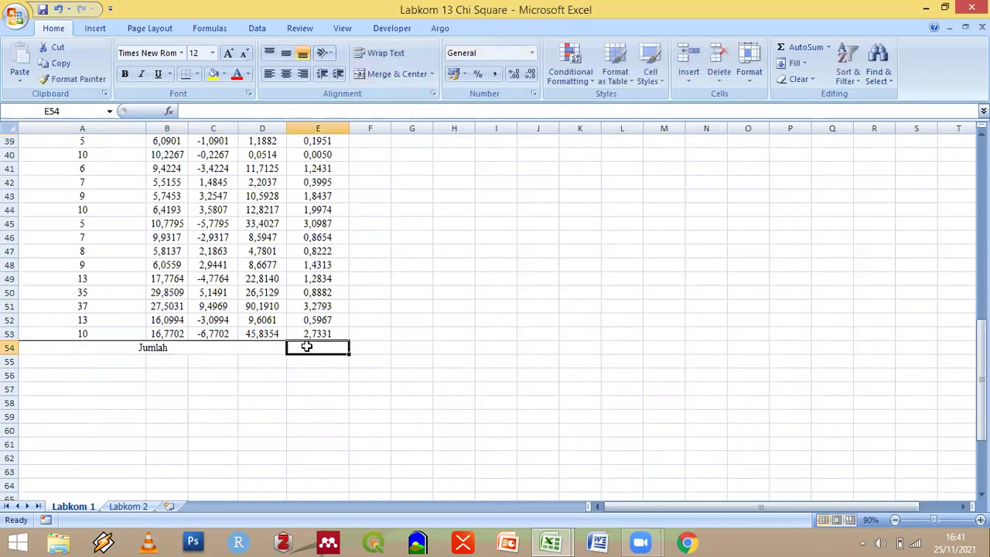
{"action": "type", "text": "=sum"}
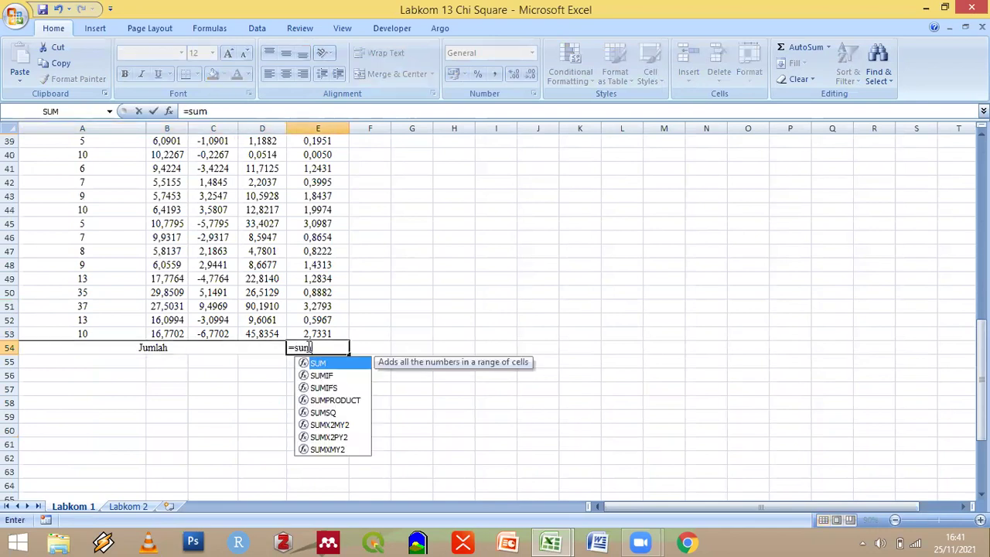
{"action": "double_click", "coordinate": [317, 364]}
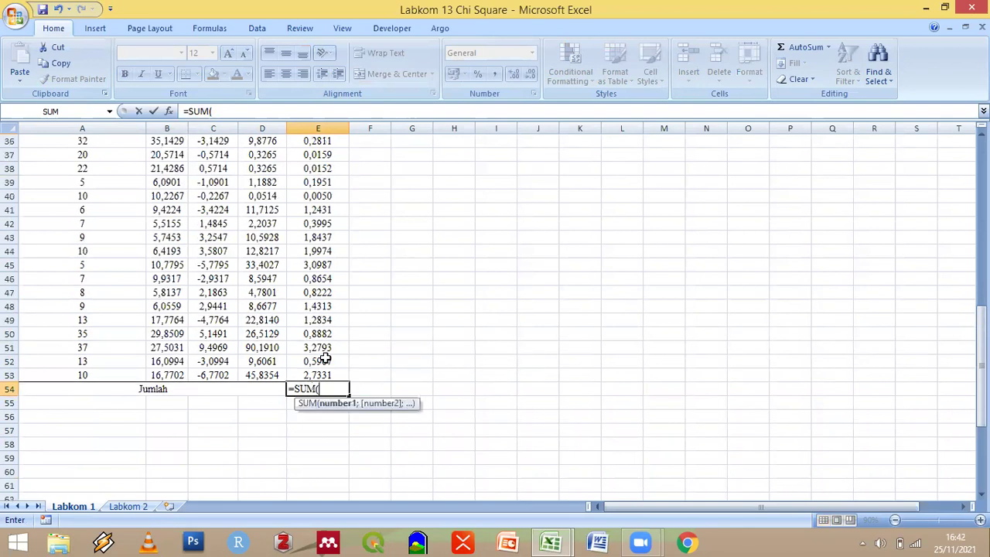
{"action": "scroll", "coordinate": [301, 280], "scroll_direction": "up", "scroll_amount": 5}
{"action": "left_click", "coordinate": [303, 281]}
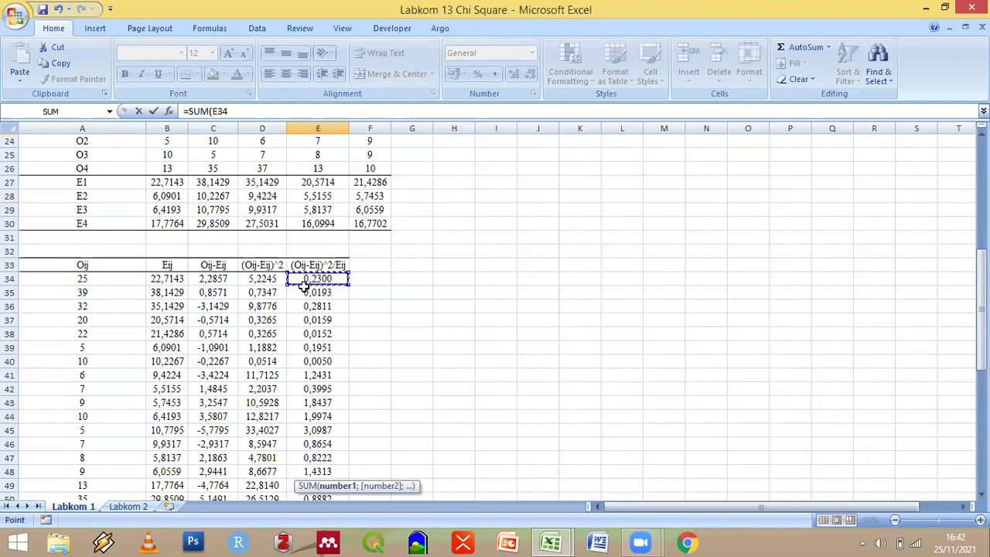
{"action": "scroll", "coordinate": [342, 289], "scroll_direction": "down", "scroll_amount": 2}
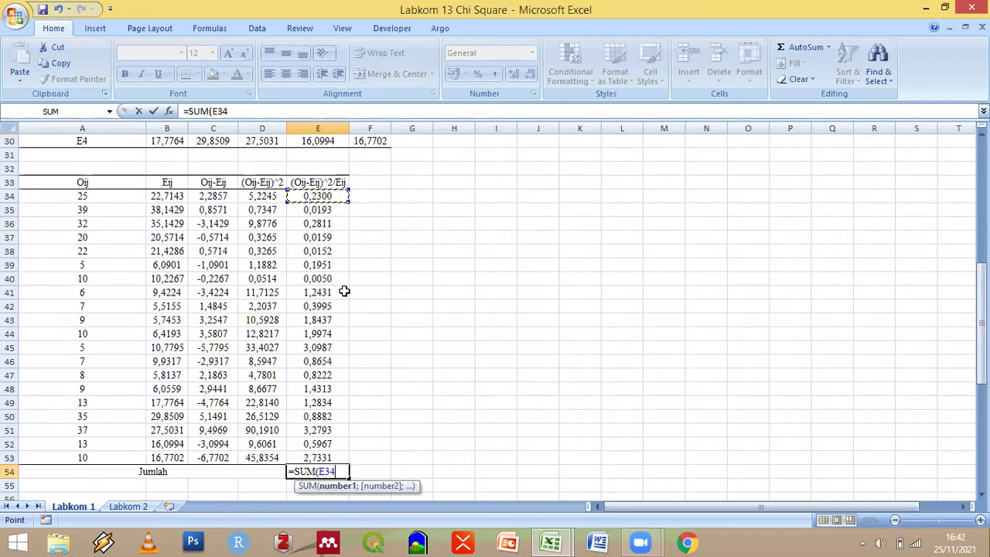
{"action": "scroll", "coordinate": [344, 291], "scroll_direction": "up", "scroll_amount": 1}
{"action": "scroll", "coordinate": [344, 291], "scroll_direction": "down", "scroll_amount": 1}
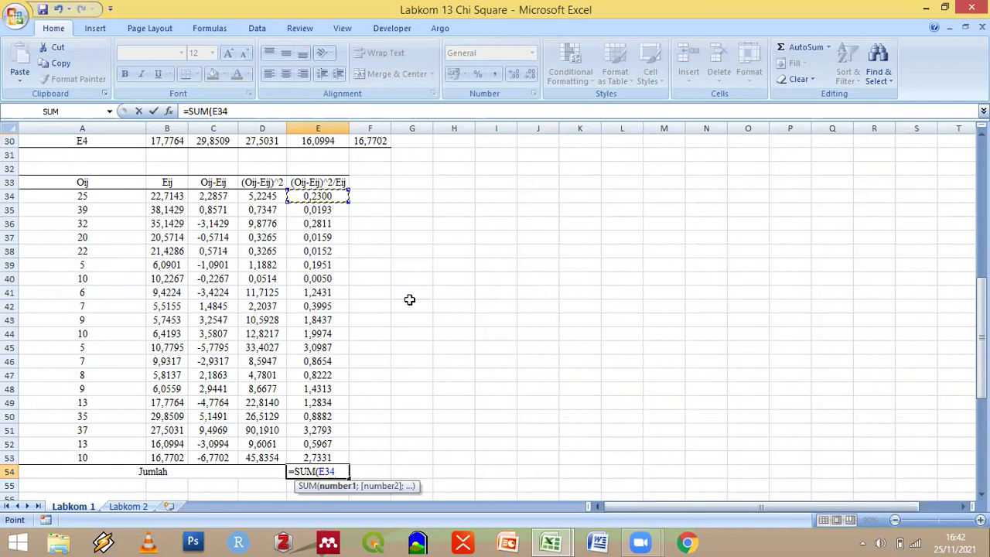
{"action": "key", "text": "ctrl+shift+Down"}
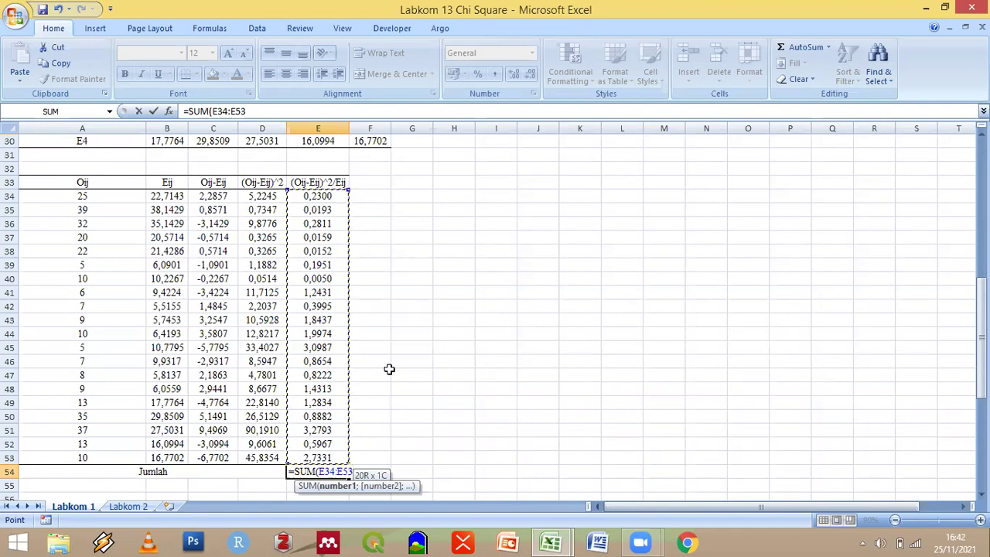
{"action": "scroll", "coordinate": [352, 331], "scroll_direction": "down", "scroll_amount": 2}
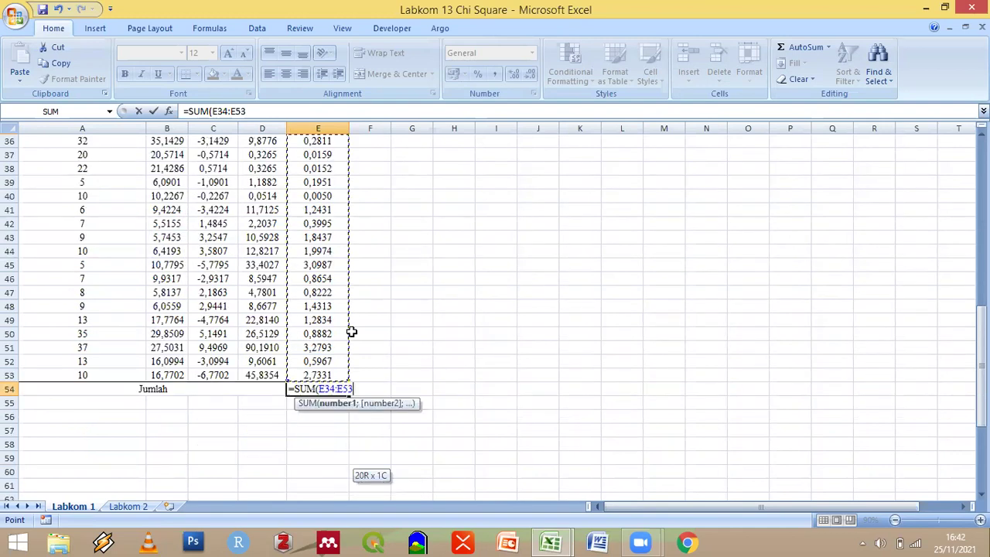
{"action": "type", "text": ")"}
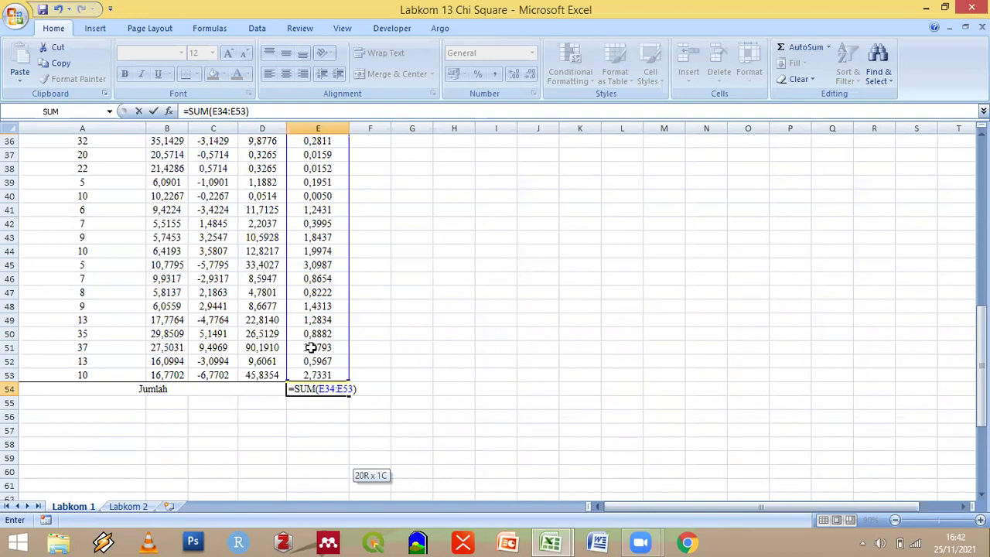
{"action": "key", "text": "Return"}
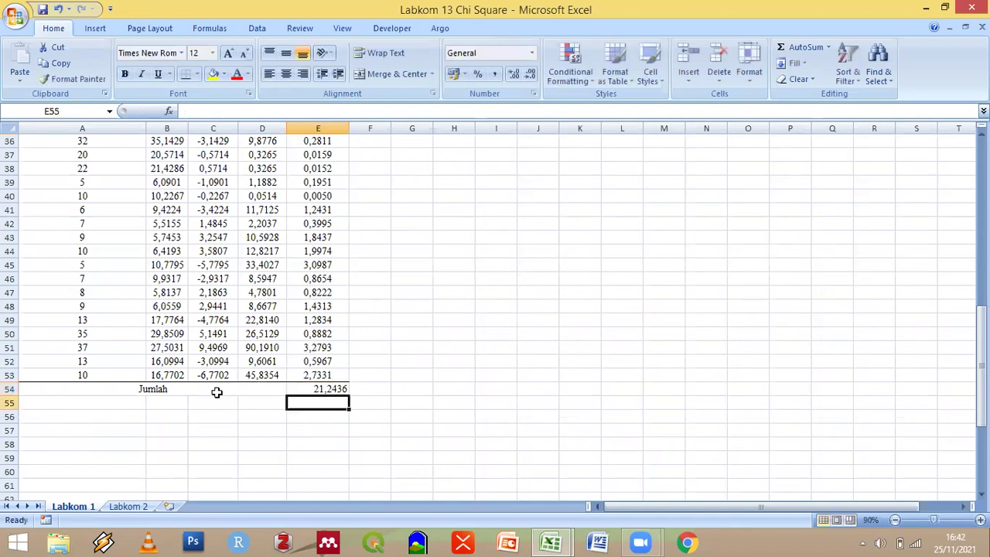
Label A56 "X^2 hitung" and link B56 to the column total with =E54
{"action": "left_click", "coordinate": [109, 422]}
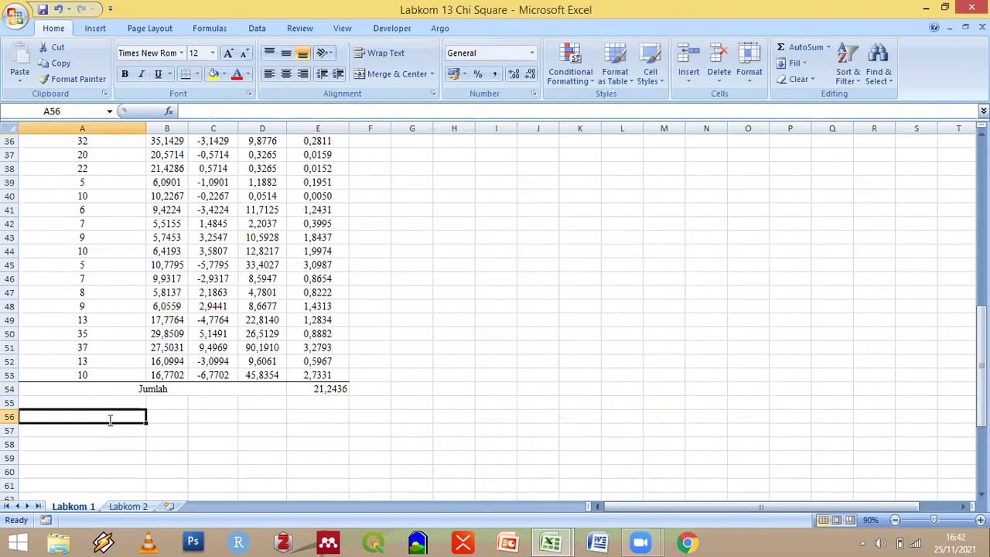
{"action": "type", "text": "X^2"}
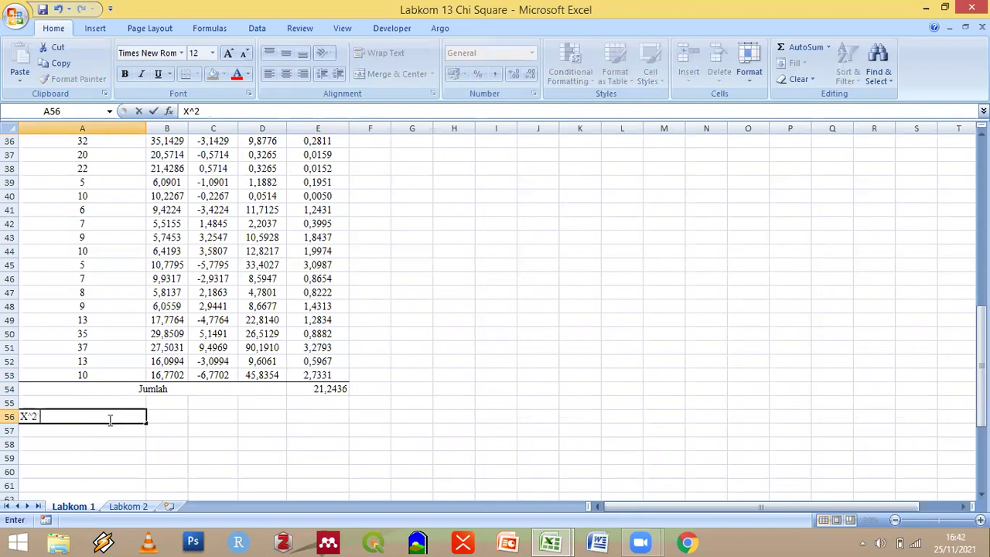
{"action": "type", "text": " hitung"}
{"action": "key", "text": "Tab"}
{"action": "type", "text": "="}
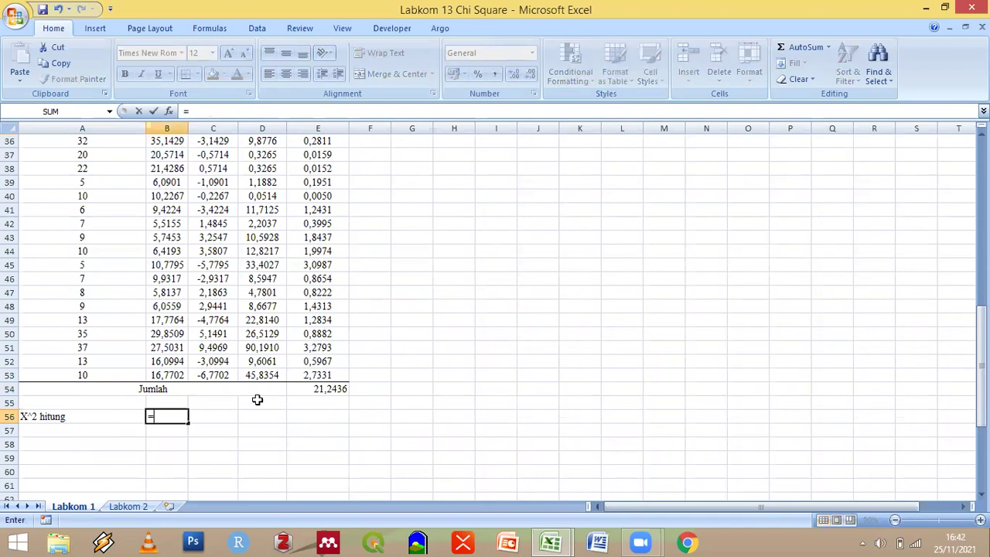
{"action": "left_click", "coordinate": [331, 388]}
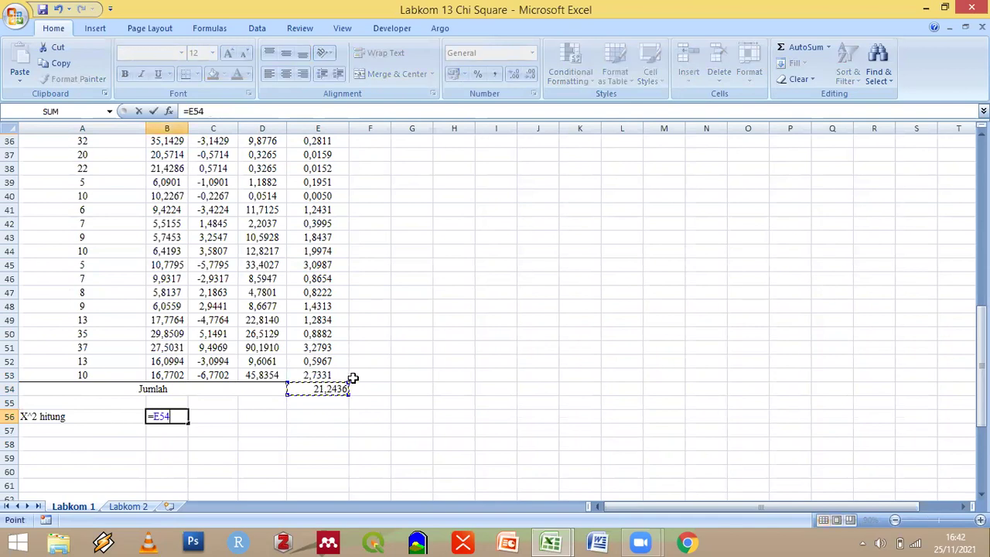
{"action": "key", "text": "Return"}
Center the Jumlah row A54:E54 and add a bottom border beneath it
{"action": "left_click", "coordinate": [158, 390]}
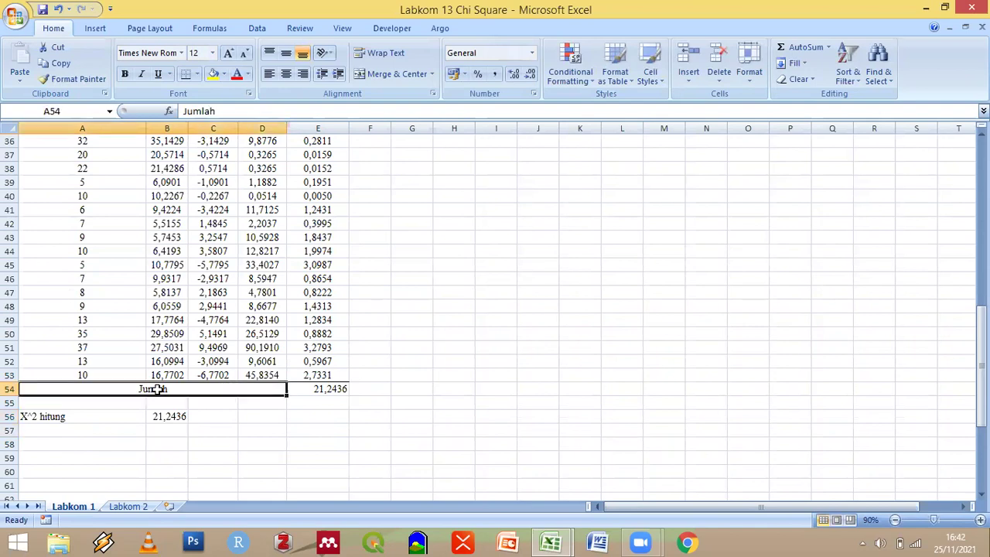
{"action": "left_click", "coordinate": [317, 395], "text": "shift"}
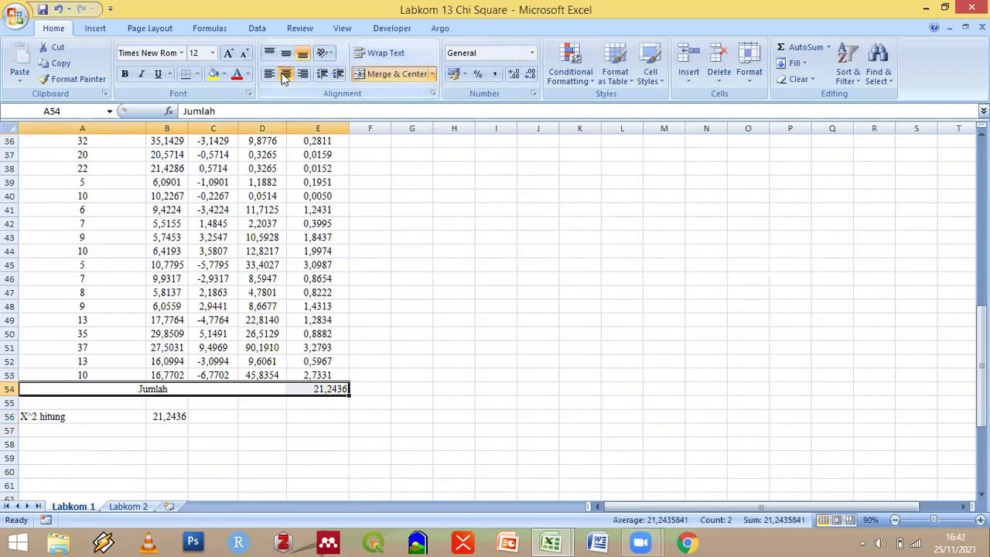
{"action": "left_click", "coordinate": [284, 74]}
{"action": "left_click", "coordinate": [250, 426]}
{"action": "scroll", "coordinate": [250, 426], "scroll_direction": "down", "scroll_amount": 1}
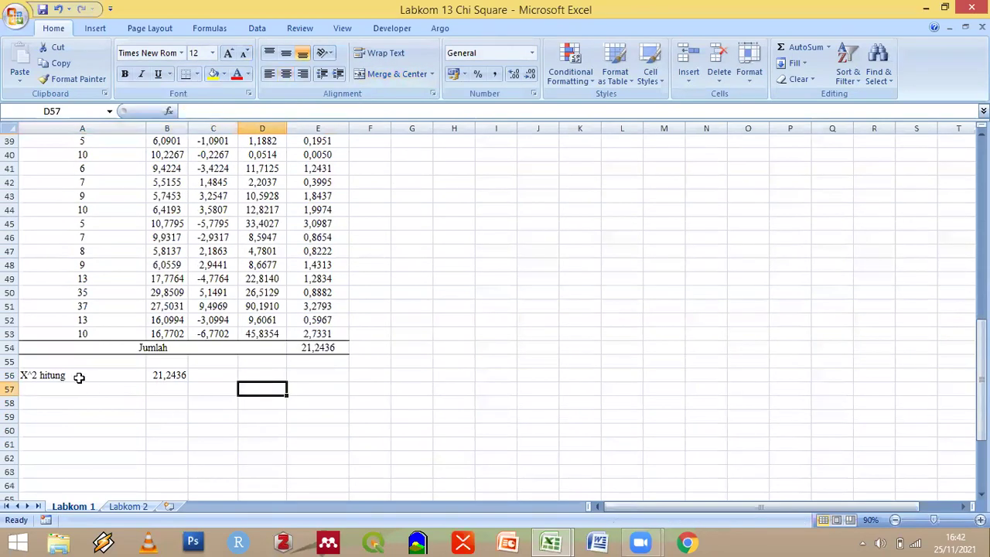
Fill the X^2 hitung cells A56:B56 with yellow and center their contents
{"action": "left_click_drag", "start_coordinate": [85, 376], "coordinate": [161, 376]}
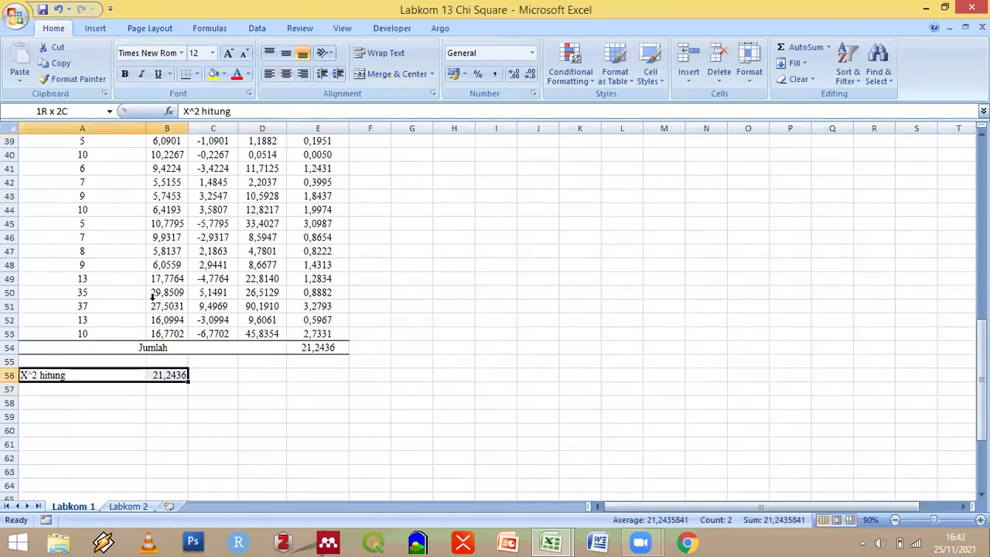
{"action": "left_click", "coordinate": [214, 75]}
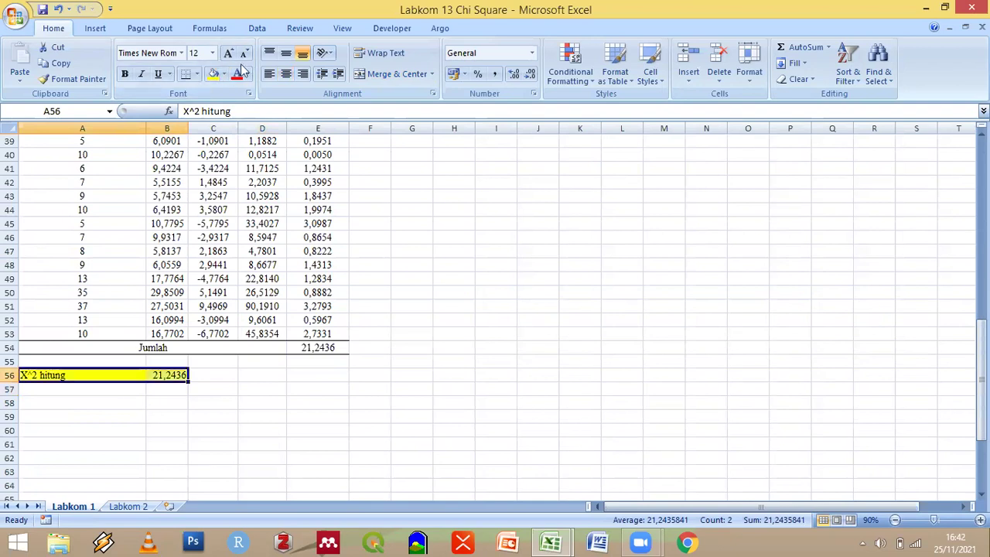
{"action": "left_click", "coordinate": [286, 75]}
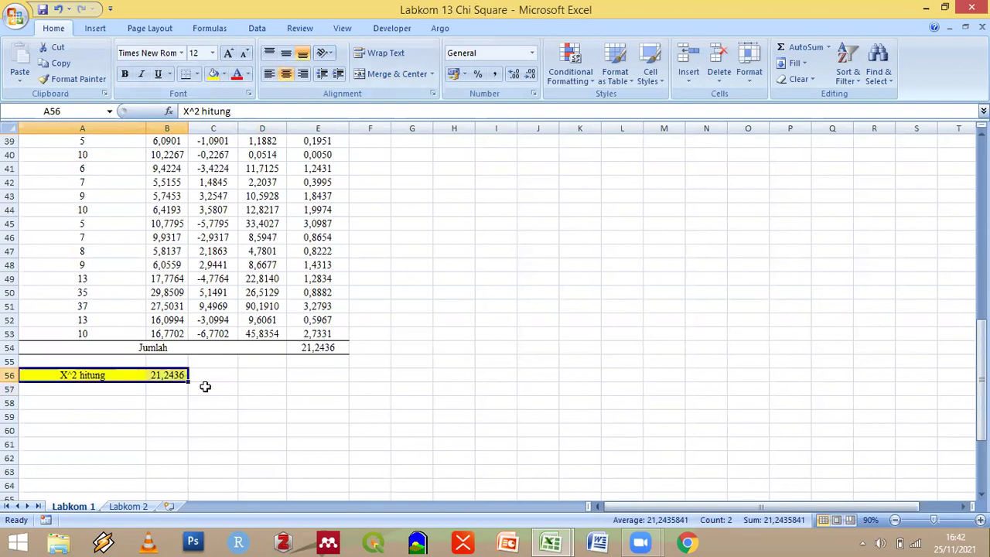
{"action": "left_click", "coordinate": [205, 387]}
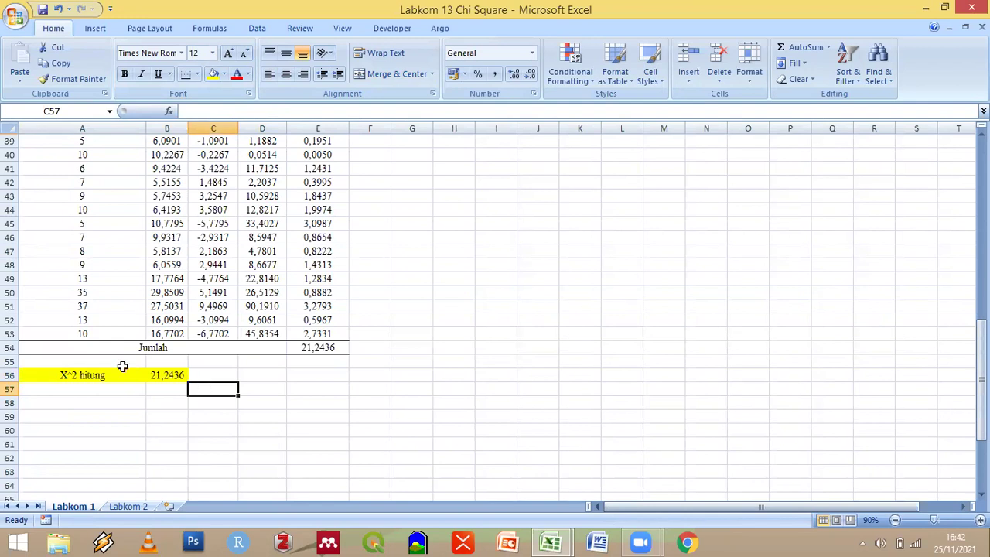
Enter the label "derajat bebas" in A58 for the degrees of freedom
{"action": "left_click", "coordinate": [96, 396]}
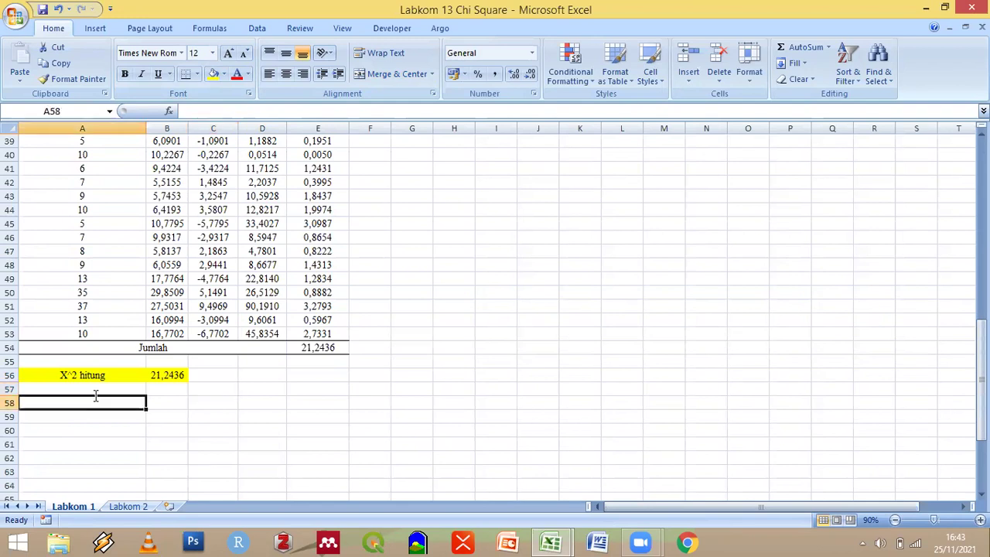
{"action": "type", "text": "derajat bebas"}
{"action": "key", "text": "Tab"}
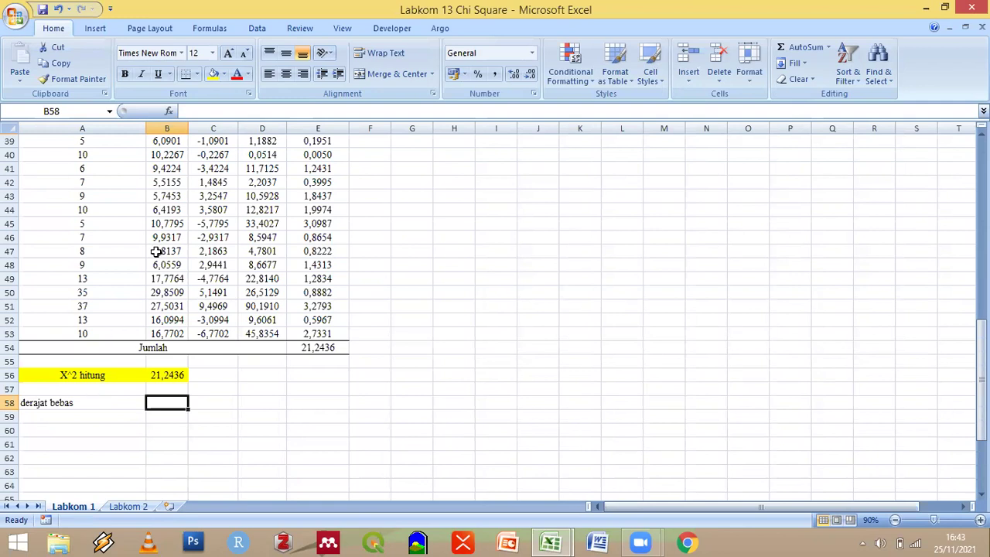
Examine the water quality rows and plankton abundance columns of the data table to count the categories in each
{"action": "scroll", "coordinate": [188, 223], "scroll_direction": "up", "scroll_amount": 7}
{"action": "scroll", "coordinate": [187, 223], "scroll_direction": "up", "scroll_amount": 6}
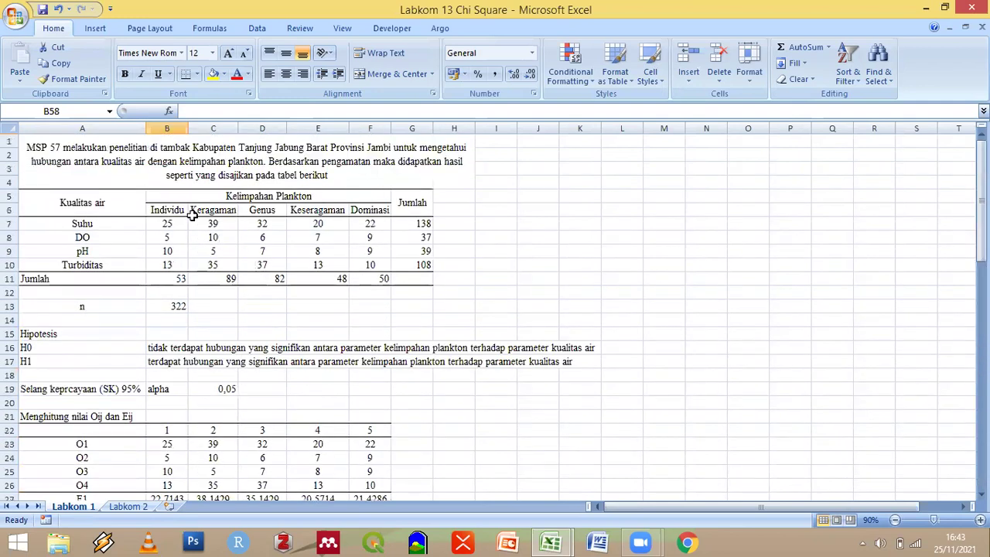
{"action": "left_click", "coordinate": [102, 236]}
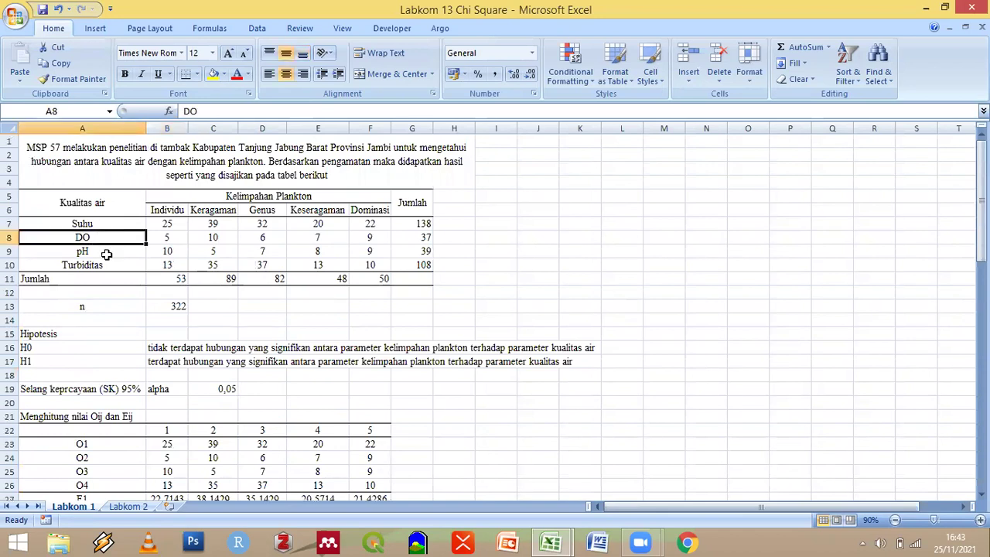
{"action": "key", "text": "Down"}
{"action": "key", "text": "Down"}
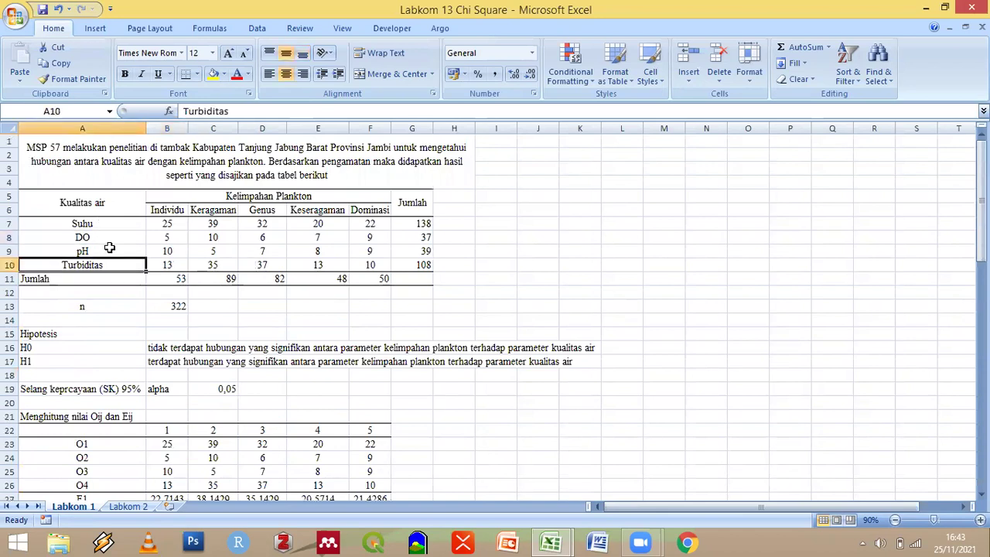
{"action": "key", "text": "Up"}
{"action": "key", "text": "Up"}
{"action": "left_click", "coordinate": [110, 264]}
{"action": "left_click_drag", "start_coordinate": [168, 207], "coordinate": [367, 208]}
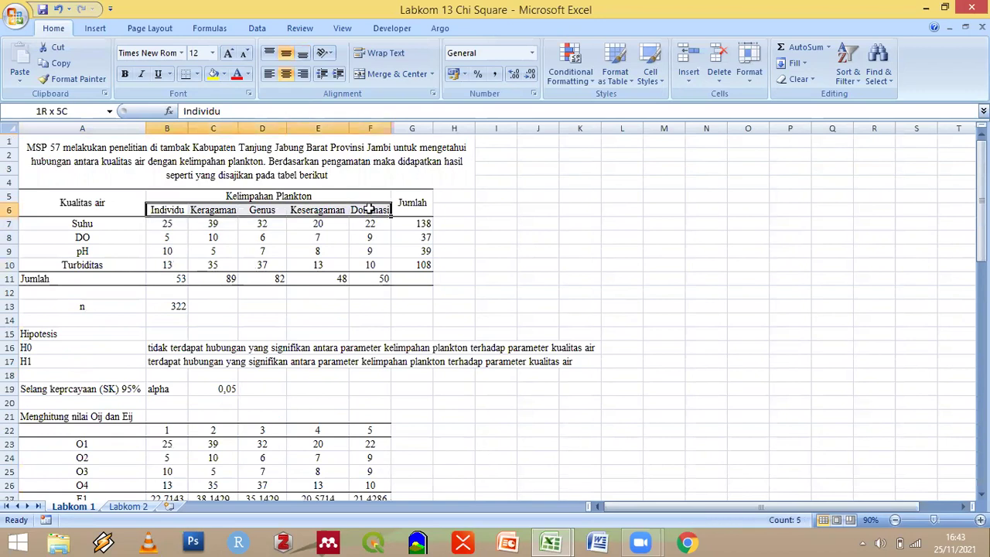
{"action": "key", "text": "Right"}
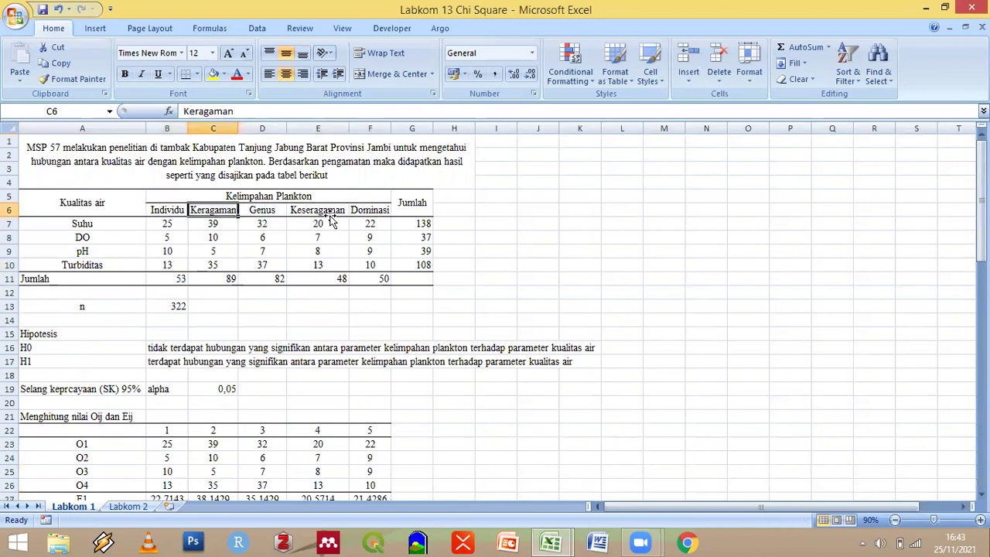
{"action": "key", "text": "Right"}
{"action": "key", "text": "Right"}
{"action": "key", "text": "Right"}
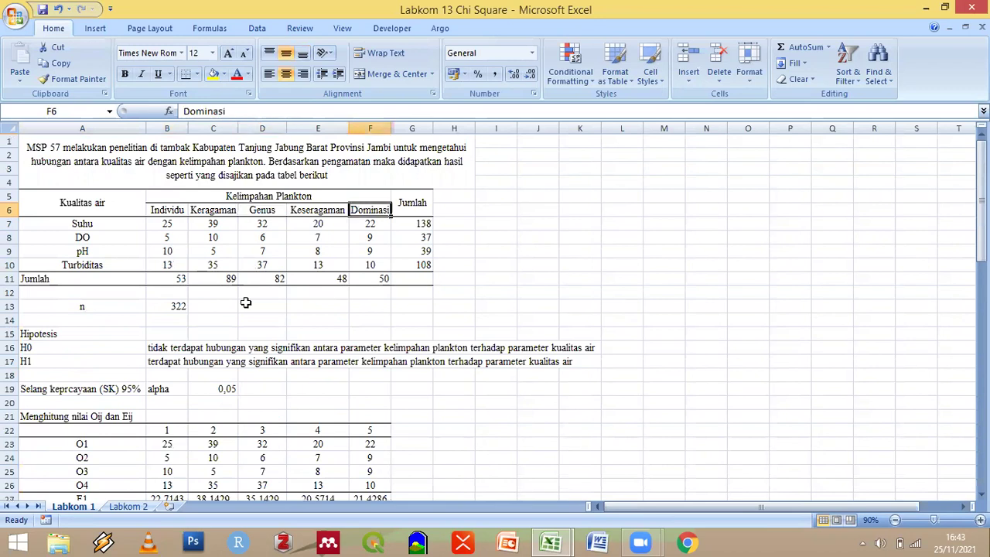
Calculate the degrees of freedom in B58 with the formula =(4-1)*(5-1)
{"action": "scroll", "coordinate": [246, 303], "scroll_direction": "down", "scroll_amount": 15}
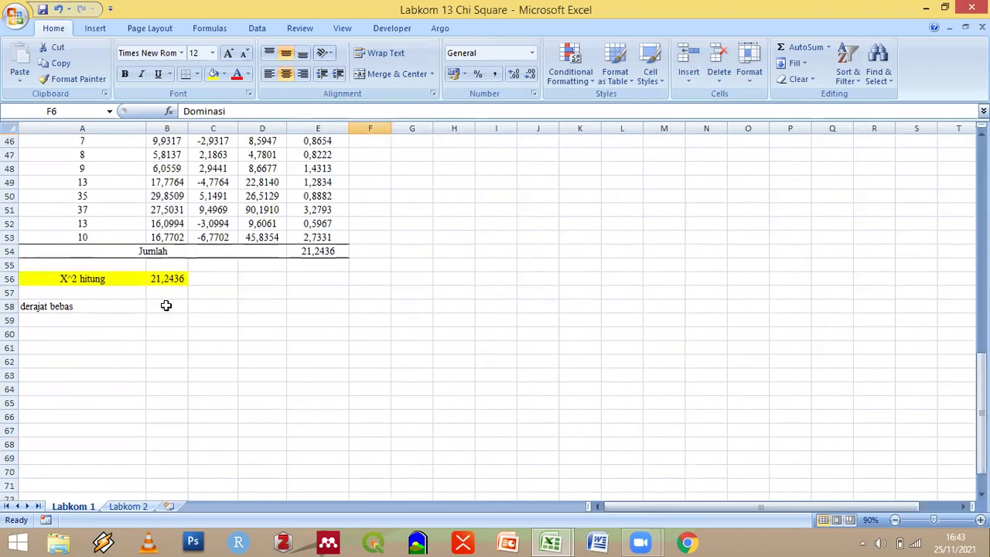
{"action": "left_click", "coordinate": [166, 306]}
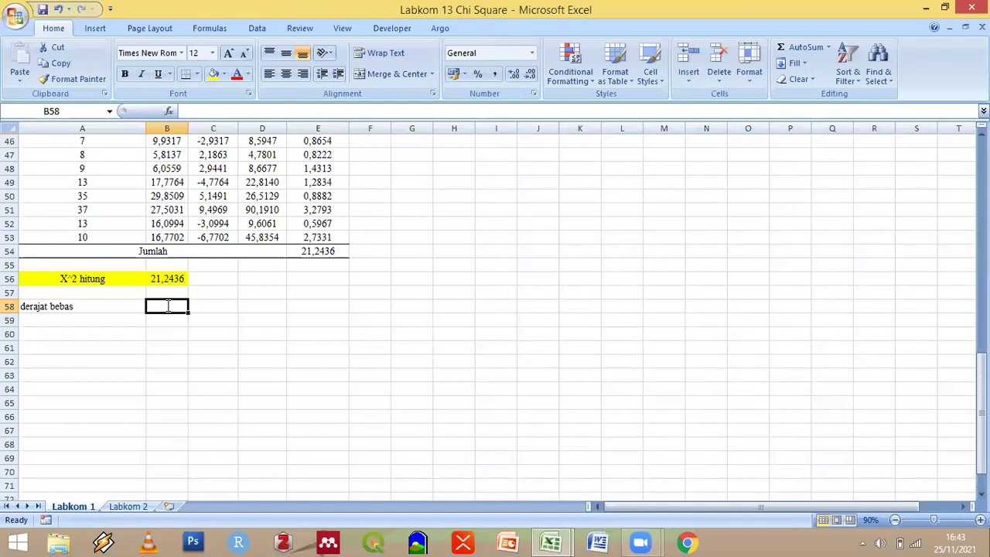
{"action": "type", "text": "("}
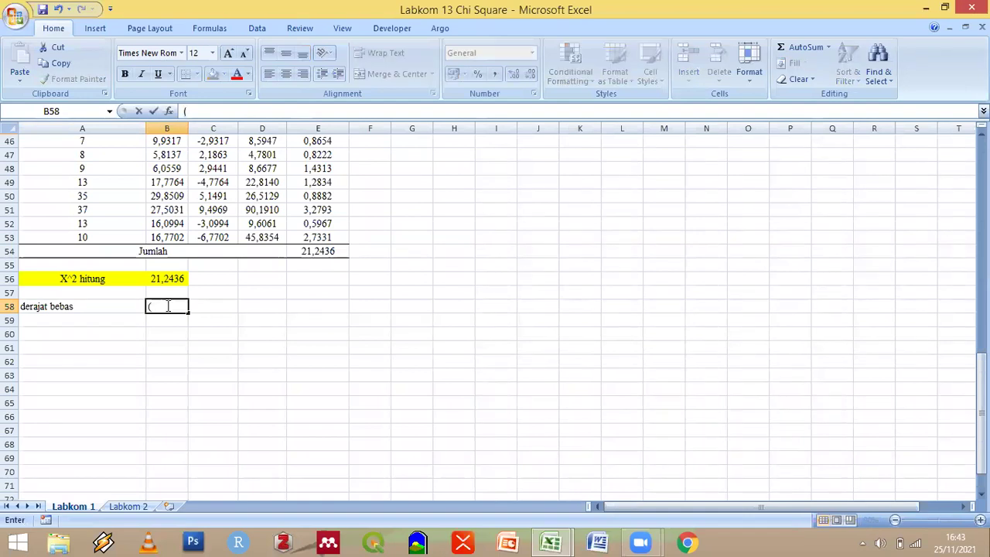
{"action": "type", "text": "4-1)*(5-1)"}
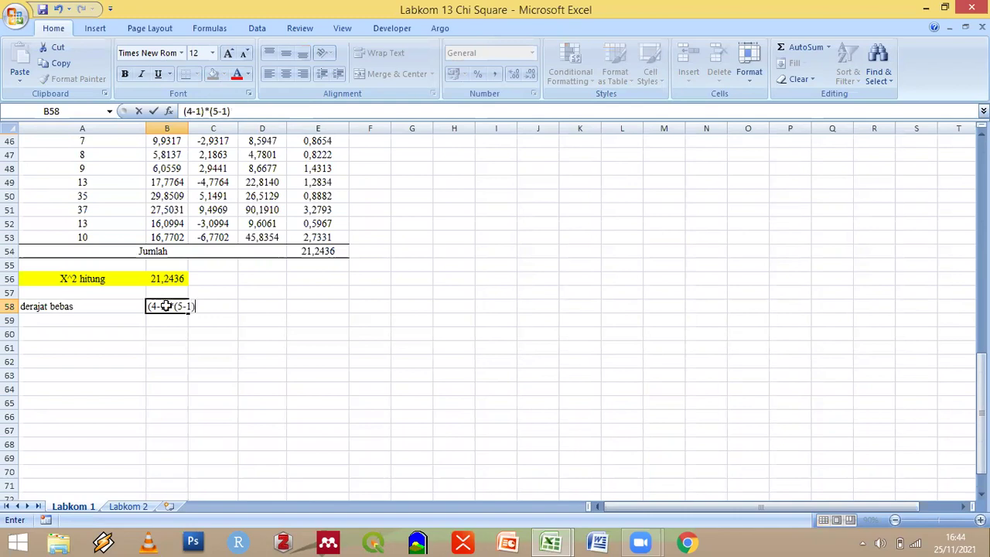
{"action": "key", "text": "ctrl+Return"}
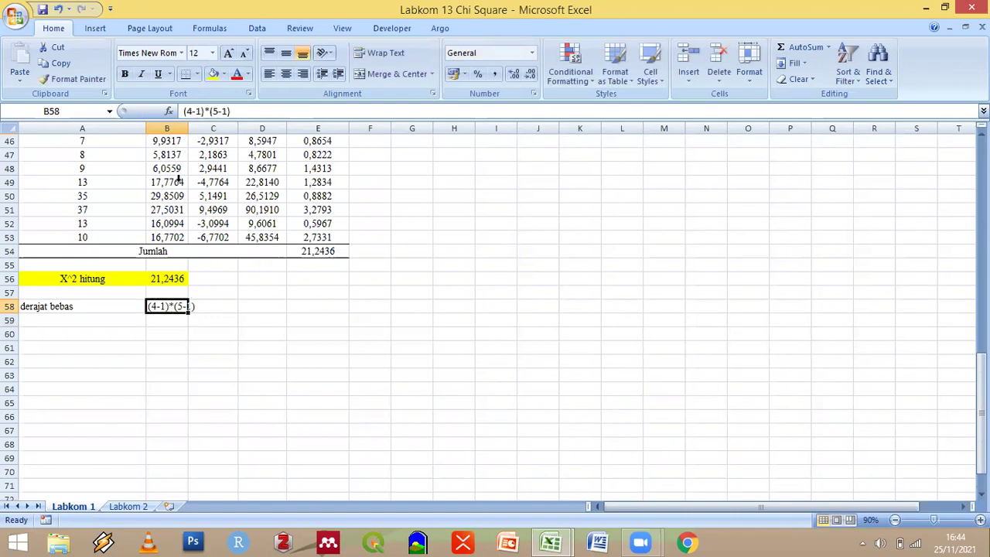
{"action": "left_click", "coordinate": [186, 110]}
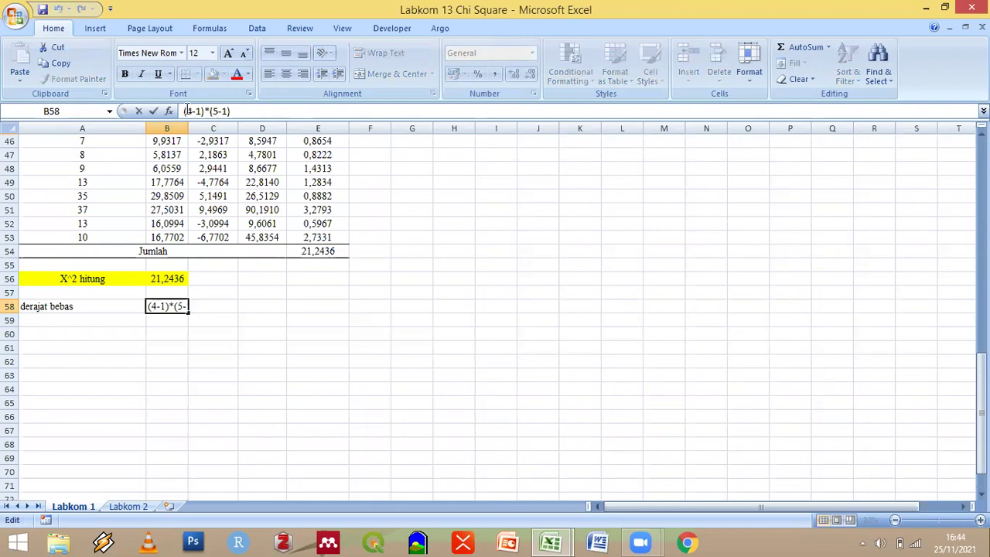
{"action": "type", "text": "="}
{"action": "key", "text": "Return"}
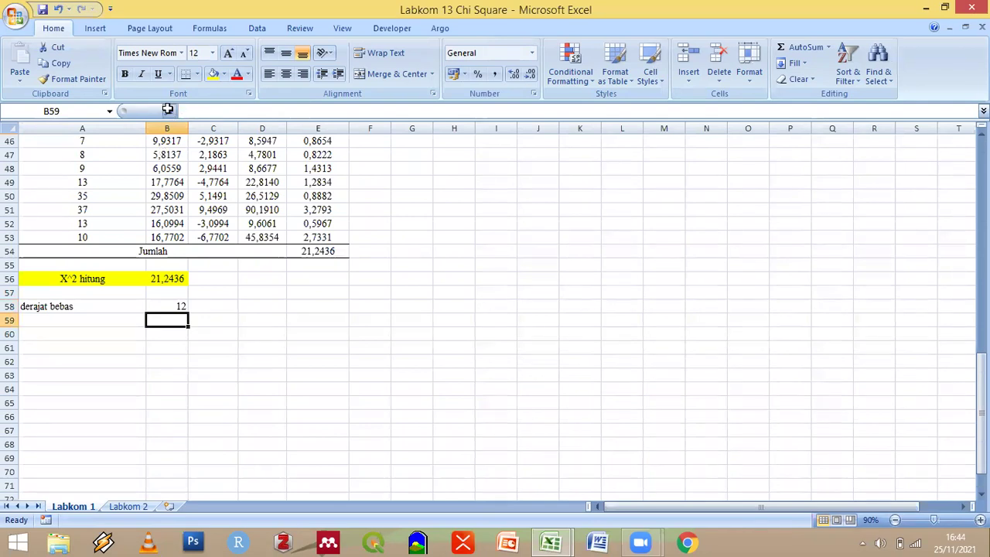
Label cell A59 "X^2 tabel" below the derajat bebas row
{"action": "left_click", "coordinate": [85, 319]}
{"action": "type", "text": "X^2 tabel"}
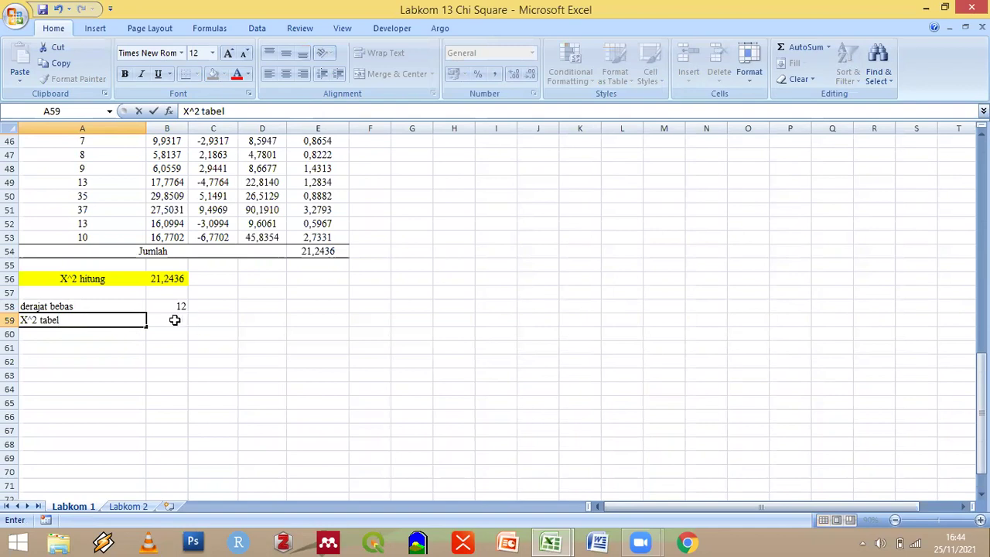
{"action": "left_click", "coordinate": [175, 319]}
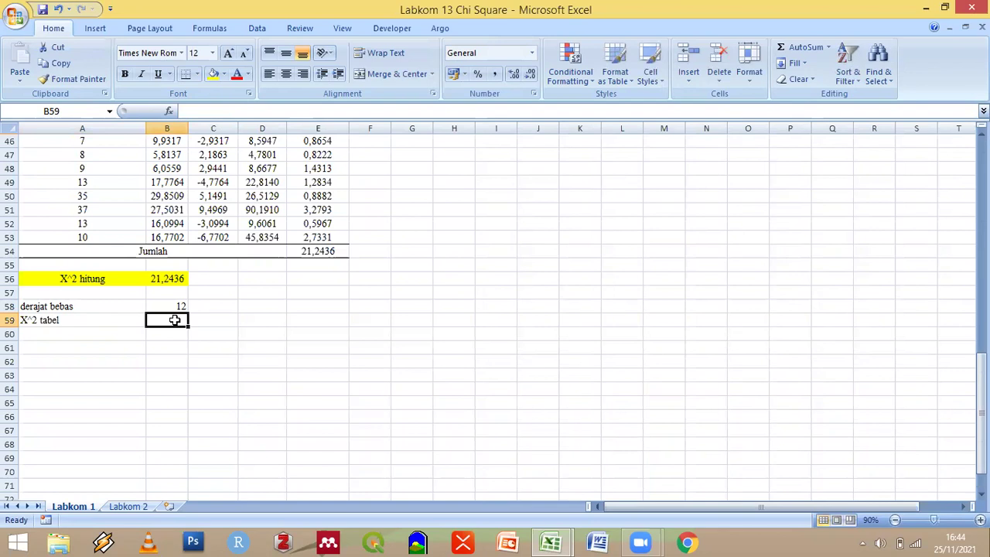
Calculate the critical chi-square value in B59 with =CHIINV(C19;B58), using alpha and the degrees of freedom
{"action": "type", "text": "="}
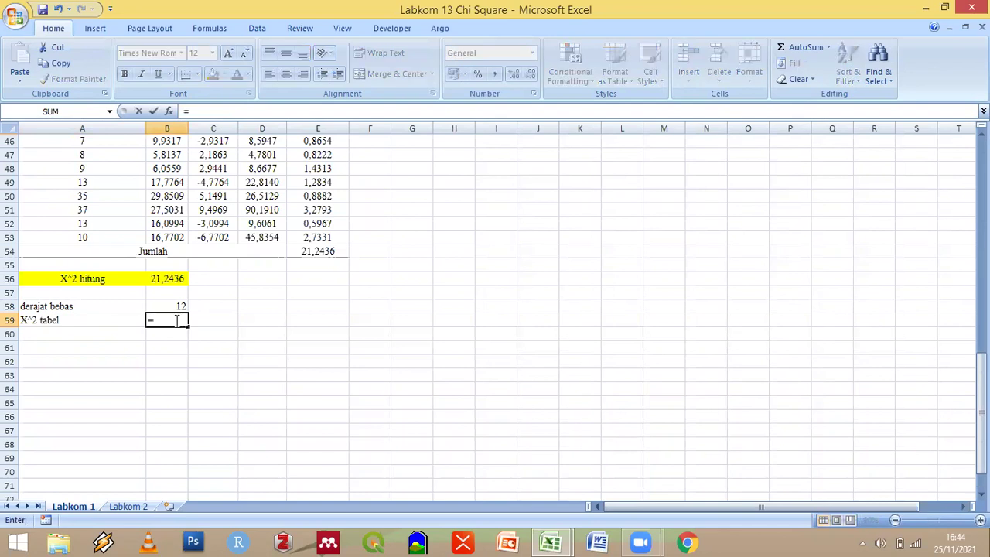
{"action": "type", "text": "ch"}
{"action": "left_click", "coordinate": [184, 361]}
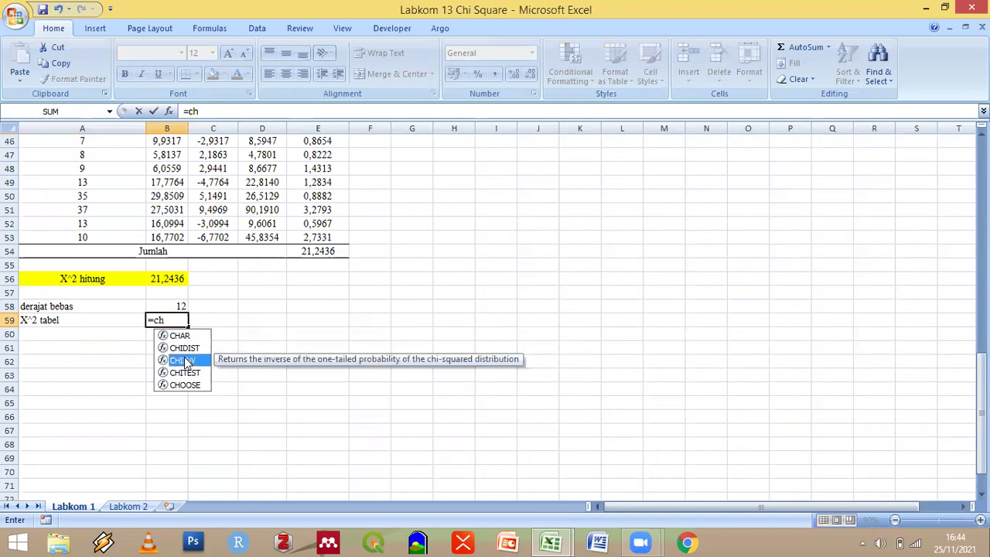
{"action": "double_click", "coordinate": [184, 361]}
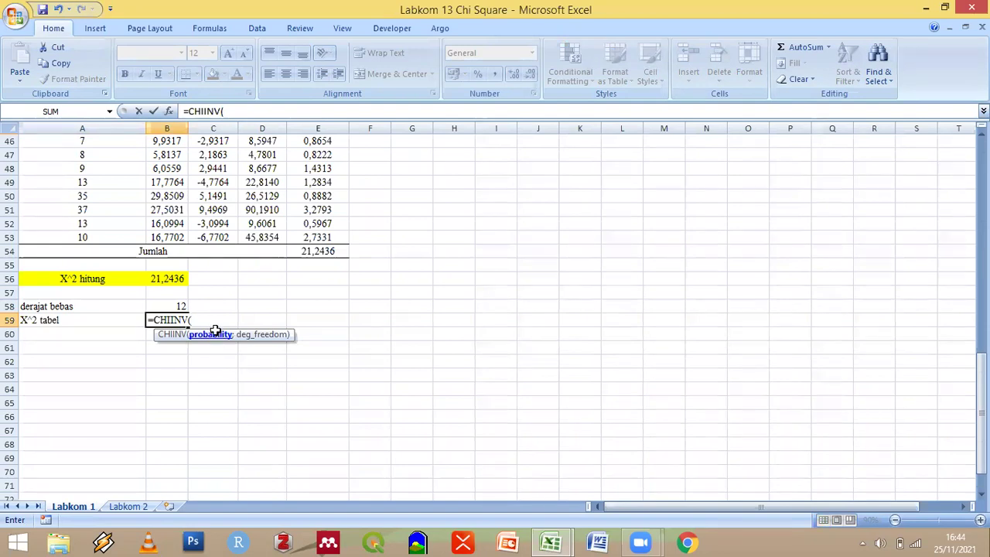
{"action": "scroll", "coordinate": [216, 341], "scroll_direction": "up", "scroll_amount": 3}
{"action": "scroll", "coordinate": [213, 344], "scroll_direction": "up", "scroll_amount": 4}
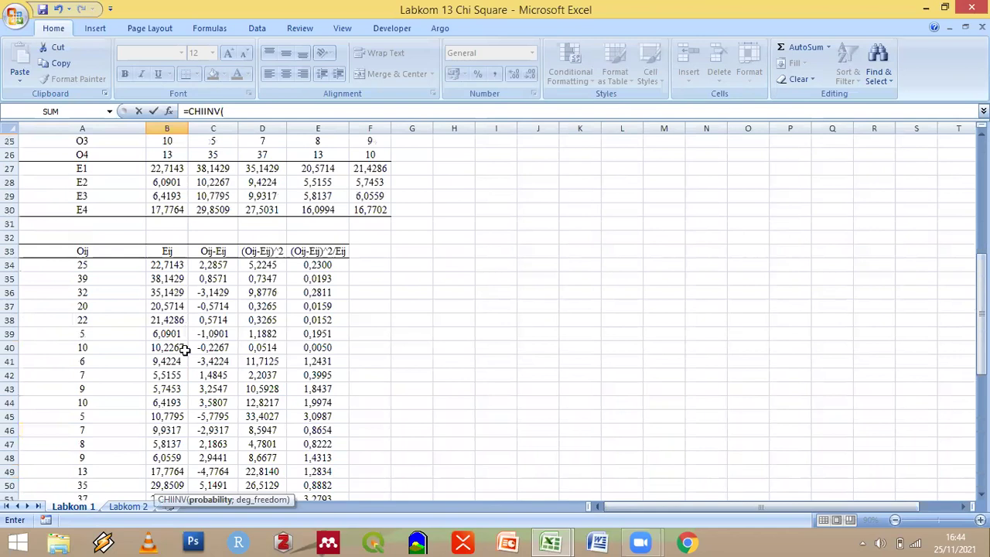
{"action": "scroll", "coordinate": [178, 344], "scroll_direction": "up", "scroll_amount": 7}
{"action": "left_click", "coordinate": [232, 350]}
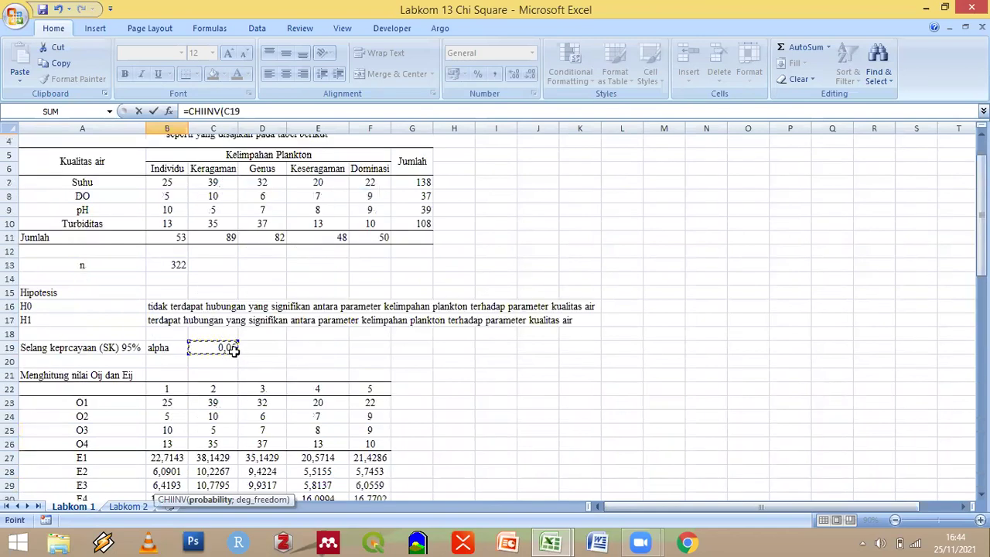
{"action": "scroll", "coordinate": [232, 352], "scroll_direction": "down", "scroll_amount": 9}
{"action": "scroll", "coordinate": [217, 436], "scroll_direction": "down", "scroll_amount": 3}
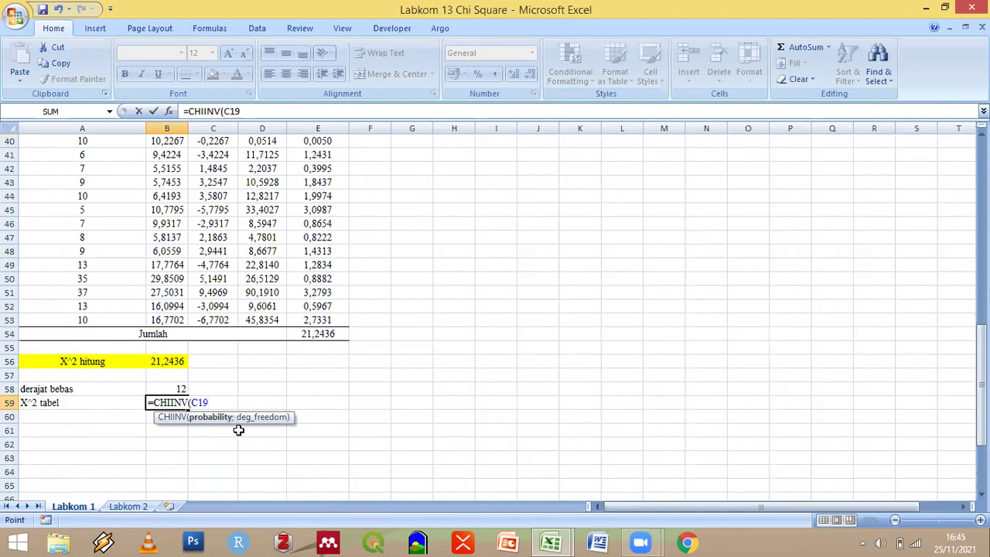
{"action": "type", "text": ";"}
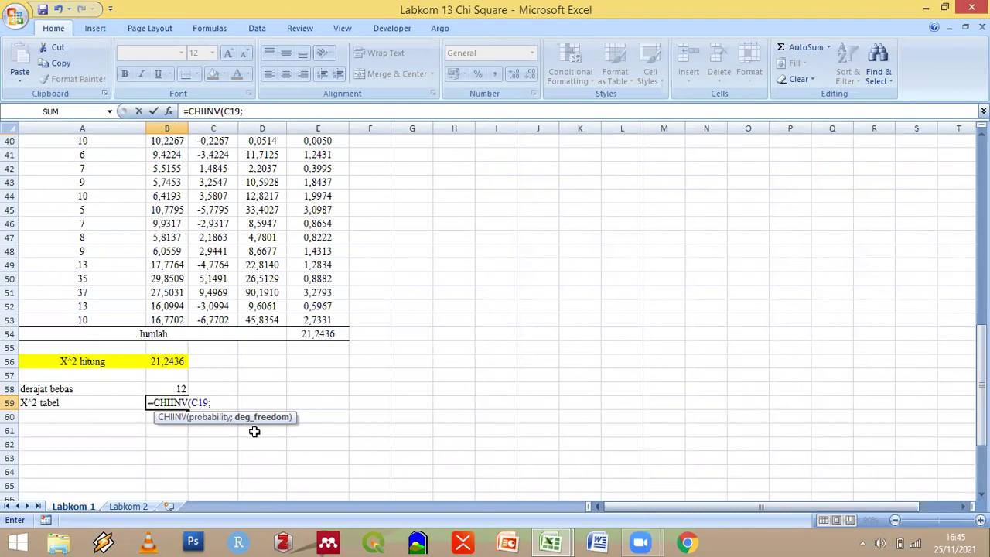
{"action": "left_click", "coordinate": [179, 386]}
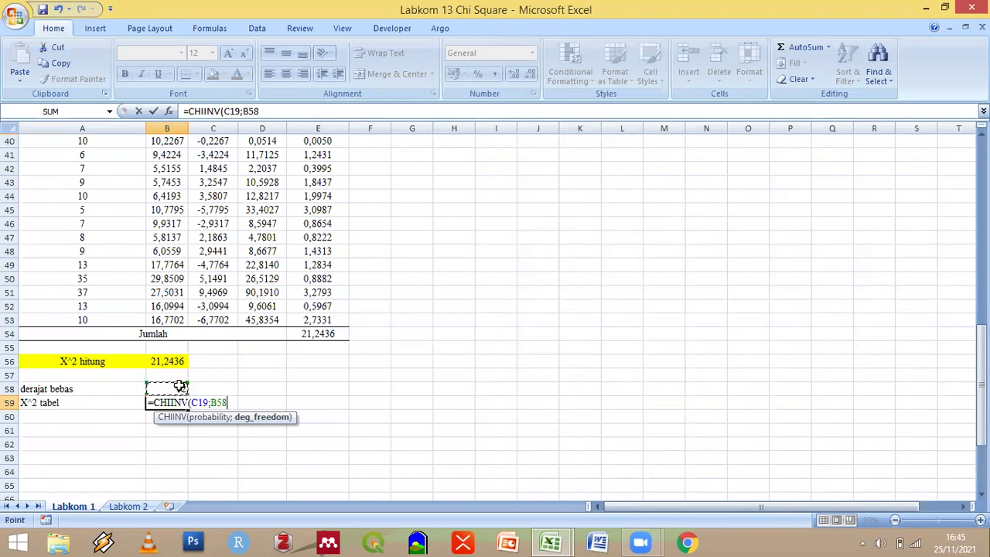
{"action": "type", "text": ")"}
{"action": "key", "text": "Return"}
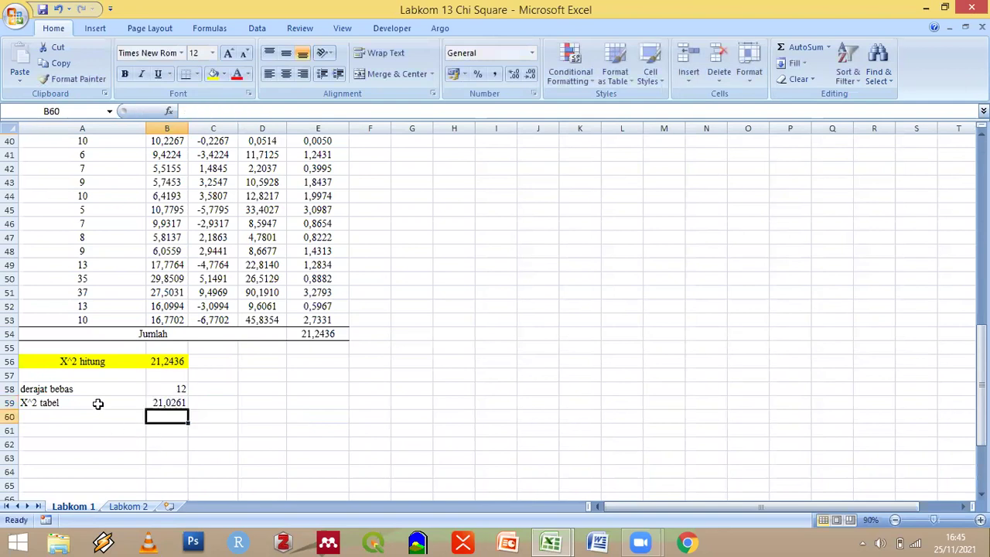
Centre the X^2 tabel label and its value in A59:B59 and fill both cells yellow
{"action": "left_click_drag", "start_coordinate": [46, 403], "coordinate": [190, 408]}
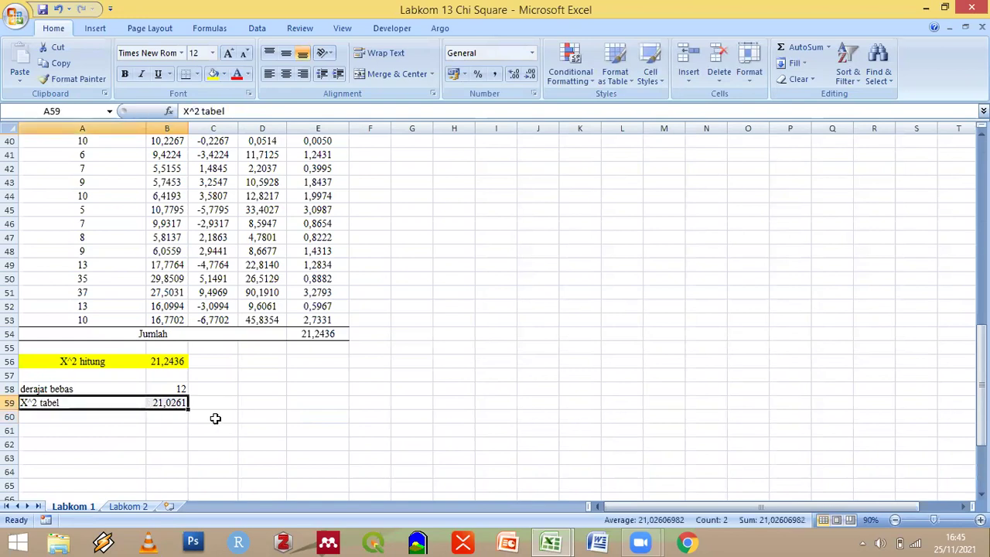
{"action": "left_click", "coordinate": [285, 74]}
{"action": "left_click", "coordinate": [212, 73]}
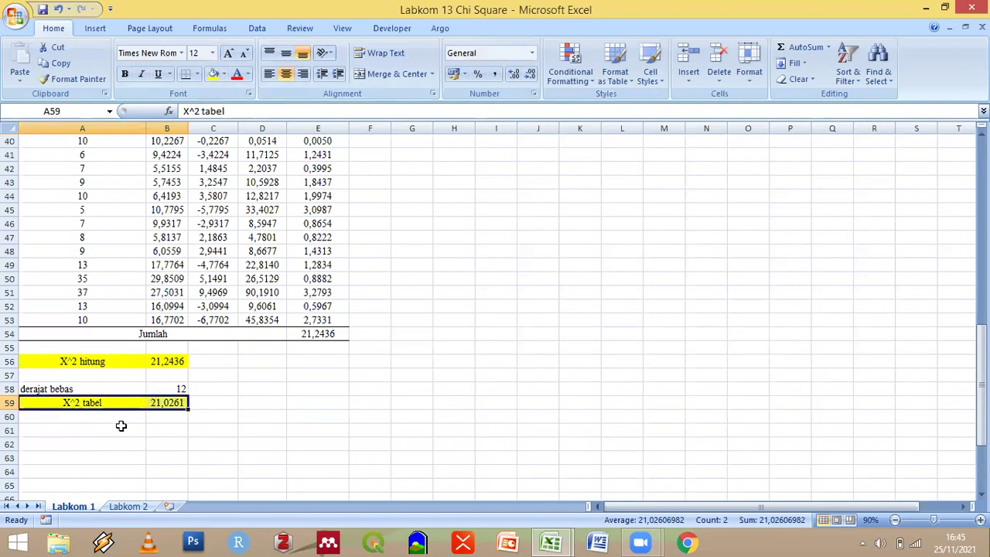
Add the heading "Kesimpulan" in cell A61
{"action": "left_click", "coordinate": [131, 429]}
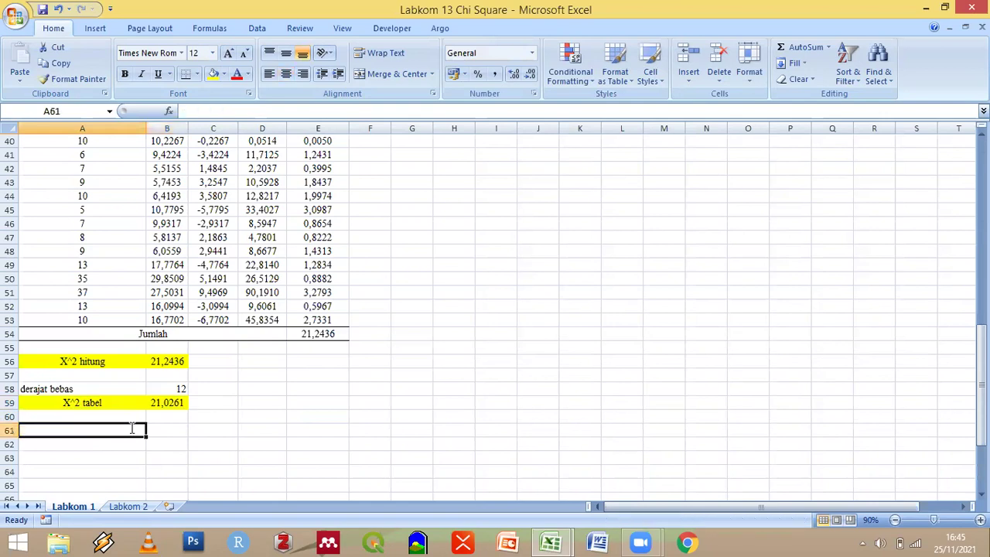
{"action": "type", "text": "Kesimpulan"}
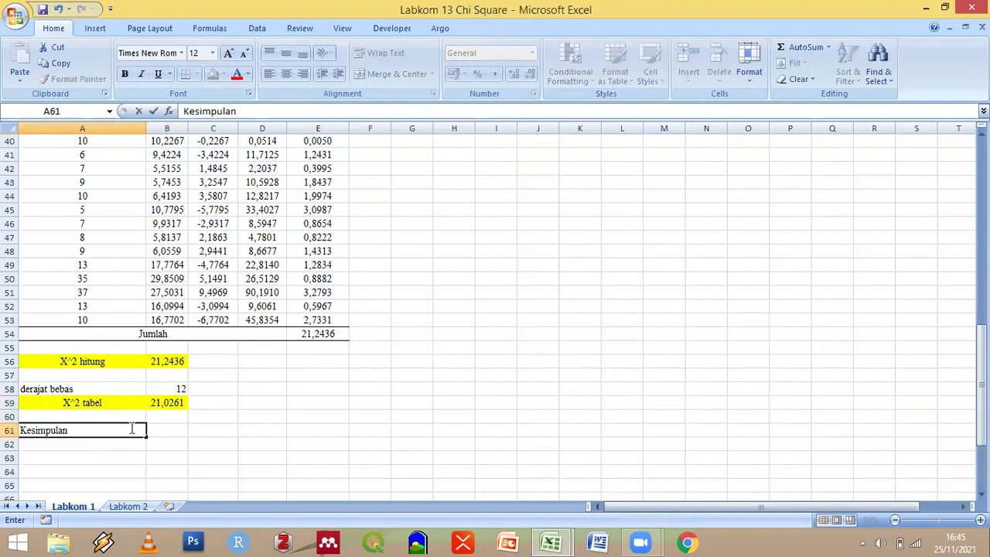
{"action": "key", "text": "Return"}
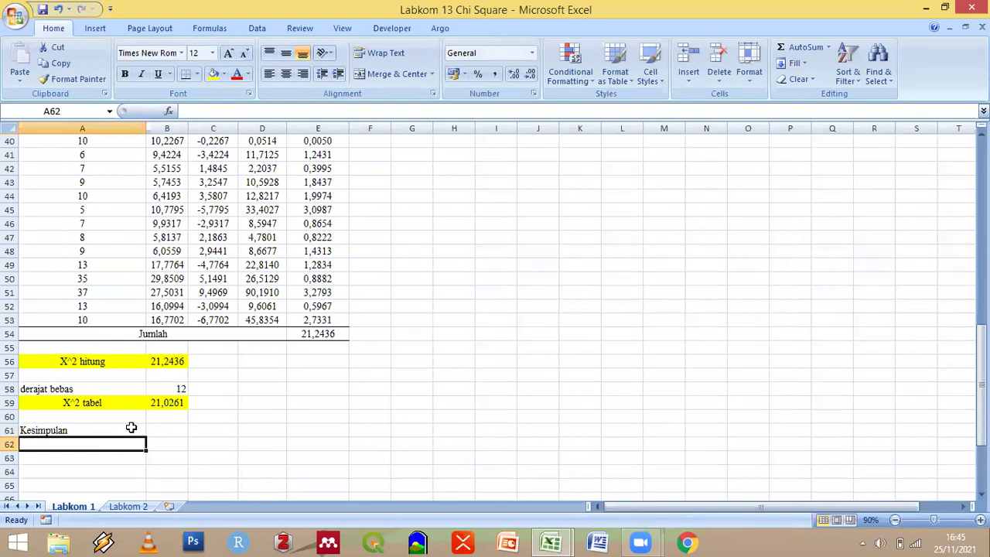
Enter the comparison "X^2 hitung > X^2 tabel" in A62 under the Kesimpulan heading
{"action": "type", "text": "X^2"}
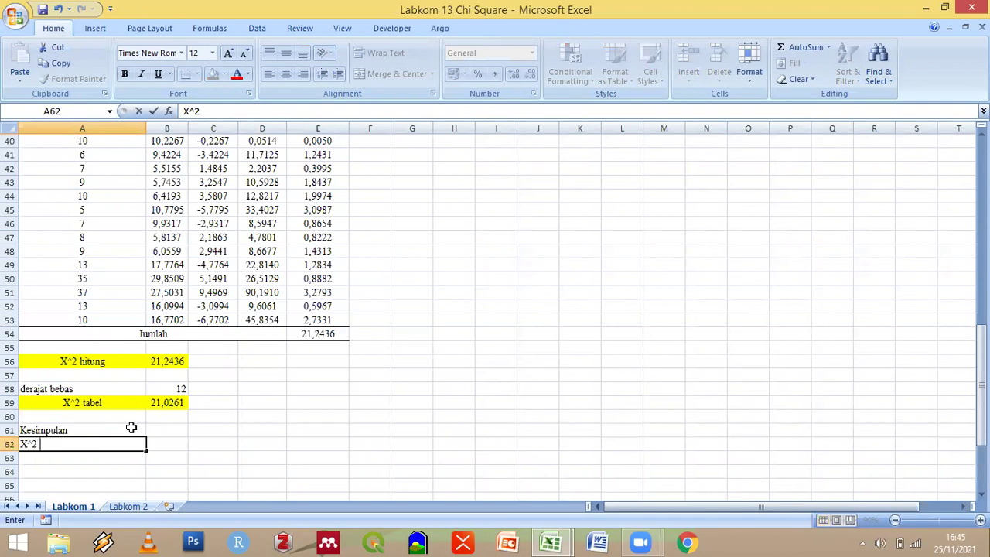
{"action": "type", "text": " hitung"}
{"action": "type", "text": ">"}
{"action": "type", "text": " x"}
{"action": "type", "text": "62"}
{"action": "key", "text": "BackSpace"}
{"action": "key", "text": "BackSpace"}
{"action": "key", "text": "BackSpace"}
{"action": "type", "text": "X6"}
{"action": "key", "text": "BackSpace"}
{"action": "type", "text": "^"}
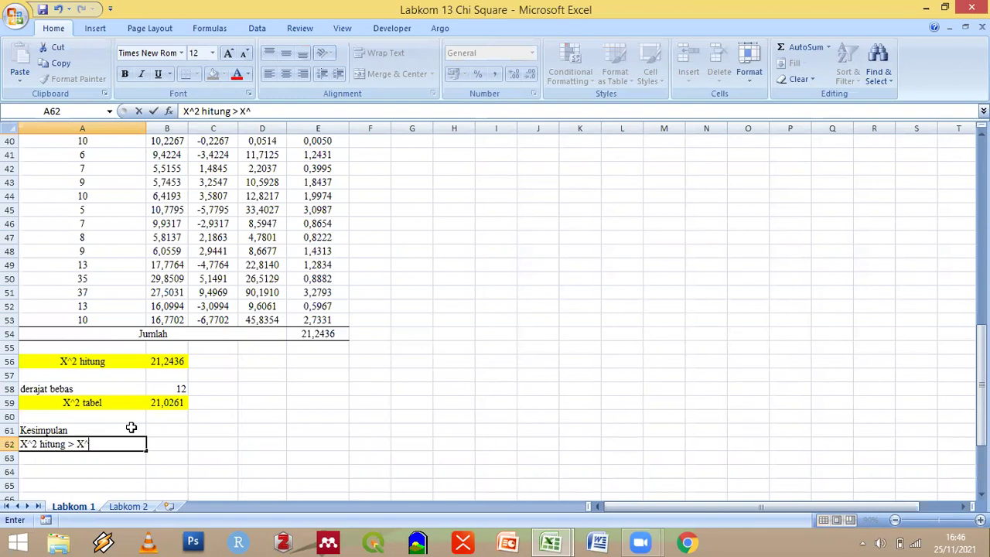
{"action": "type", "text": "2 tabel"}
Enter the decision "Tolak H0" in B62 beside the comparison
{"action": "left_click", "coordinate": [171, 442]}
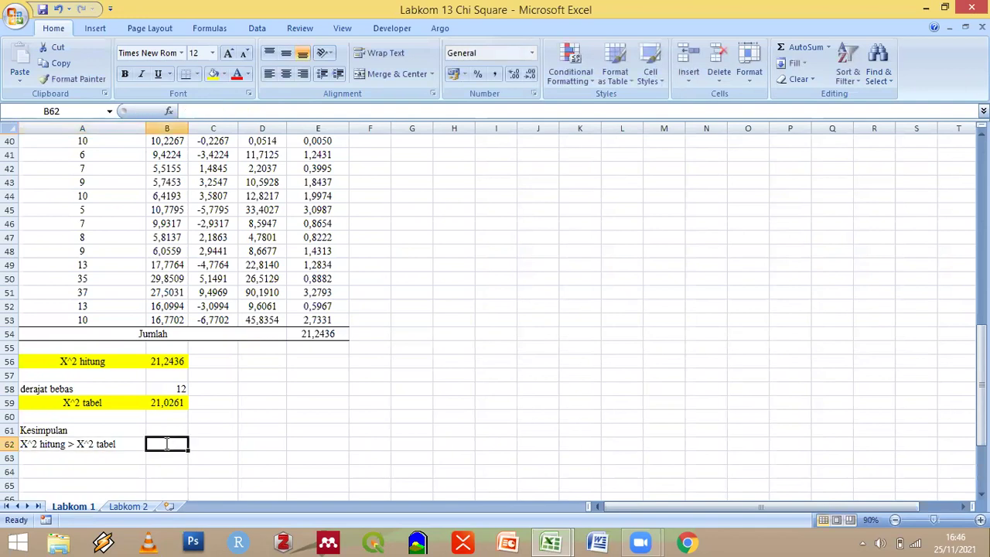
{"action": "type", "text": "Tolak H"}
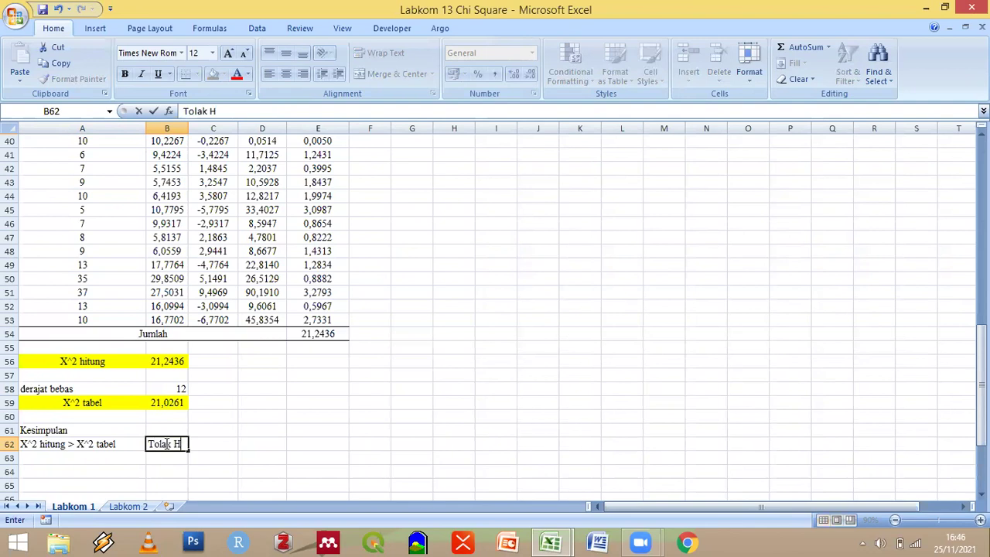
{"action": "type", "text": "0"}
Add the heading "Interpretasi" in cell A64
{"action": "scroll", "coordinate": [165, 442], "scroll_direction": "down", "scroll_amount": 1}
{"action": "scroll", "coordinate": [58, 392], "scroll_direction": "down", "scroll_amount": 1}
{"action": "left_click", "coordinate": [58, 387]}
{"action": "type", "text": "Interpretasi"}
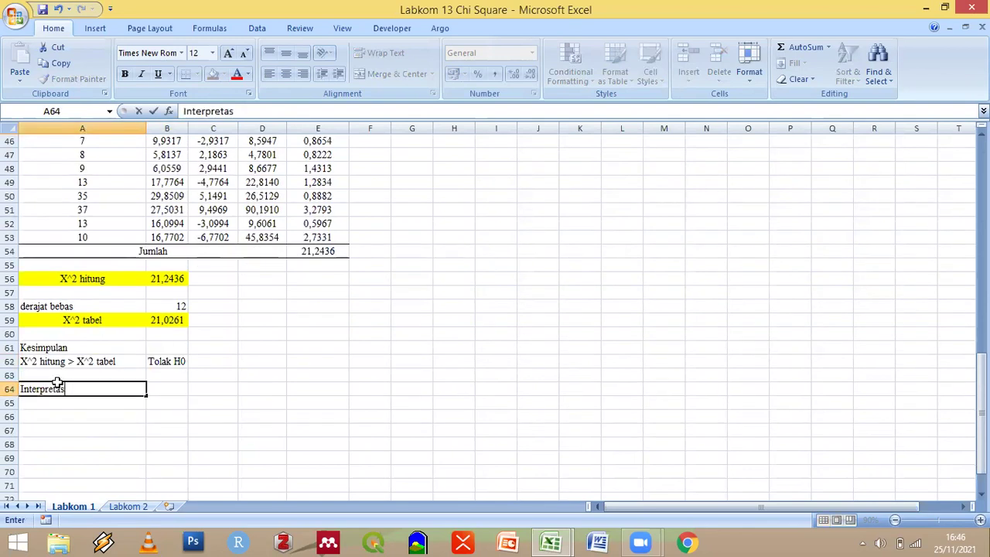
Fill the Kesimpulan heading in A61 and the Interpretasi heading in A64 with yellow
{"action": "key", "text": "Up"}
{"action": "key", "text": "Up"}
{"action": "key", "text": "Up"}
{"action": "key", "text": "F4"}
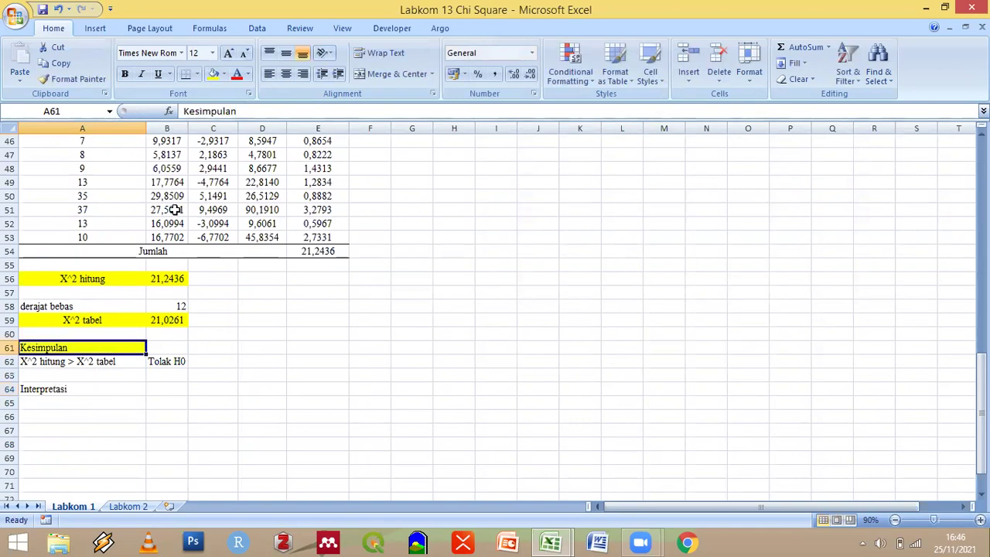
{"action": "key", "text": "Down"}
{"action": "key", "text": "Down"}
{"action": "key", "text": "Down"}
{"action": "key", "text": "F4"}
{"action": "scroll", "coordinate": [91, 280], "scroll_direction": "down", "scroll_amount": 3}
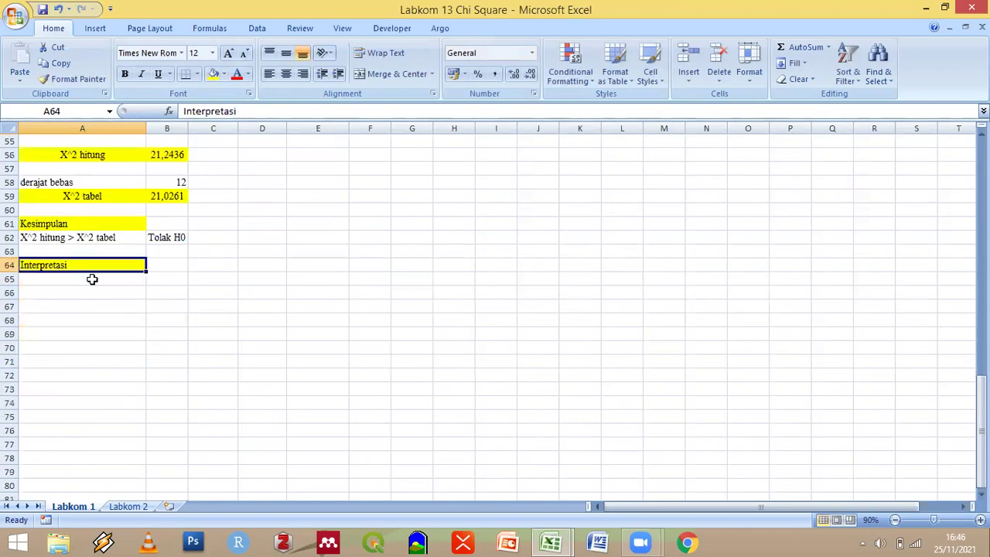
{"action": "left_click", "coordinate": [91, 280]}
{"action": "type", "text": "B"}
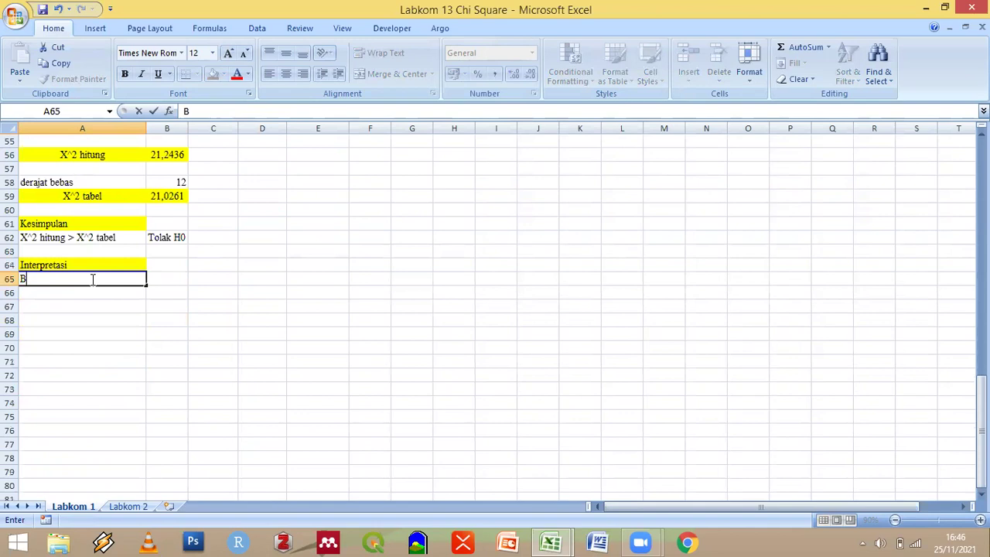
{"action": "type", "text": "erdadsa"}
{"action": "key", "text": "BackSpace"}
{"action": "key", "text": "BackSpace"}
{"action": "key", "text": "BackSpace"}
{"action": "key", "text": "BackSpace"}
{"action": "key", "text": "BackSpace"}
{"action": "key", "text": "BackSpace"}
{"action": "key", "text": "BackSpace"}
{"action": "key", "text": "BackSpace"}
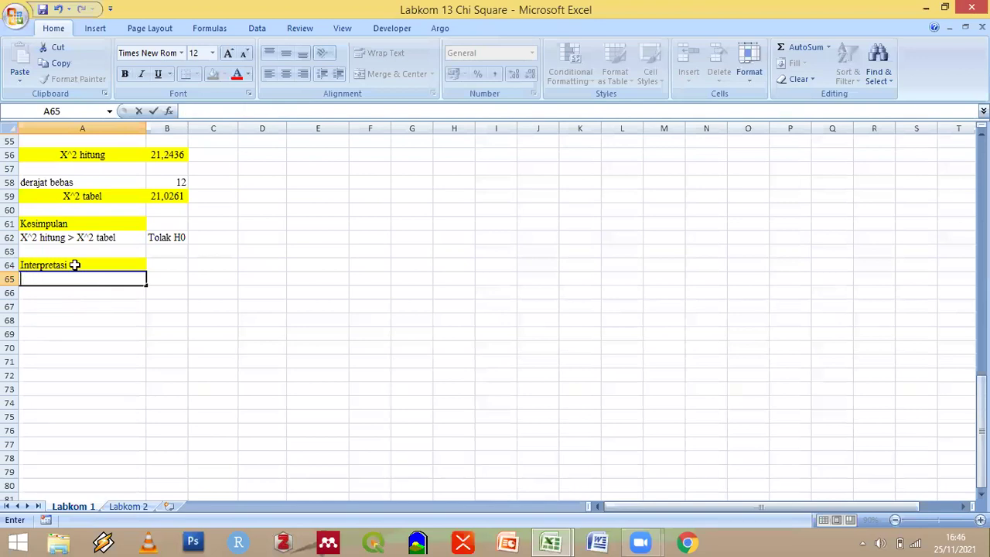
{"action": "key", "text": "Return"}
{"action": "key", "text": "Return"}
{"action": "key", "text": "Return"}
Merge A65:E69 into one cell with wrapped text, centred horizontally and aligned to the middle vertically
{"action": "left_click_drag", "start_coordinate": [47, 279], "coordinate": [317, 334]}
{"action": "left_click", "coordinate": [385, 53]}
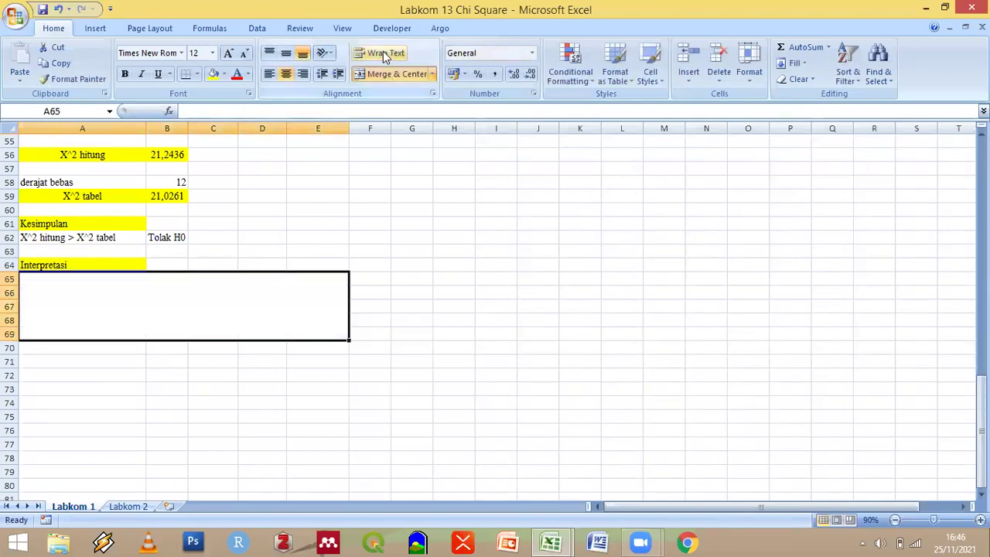
{"action": "left_click", "coordinate": [286, 56]}
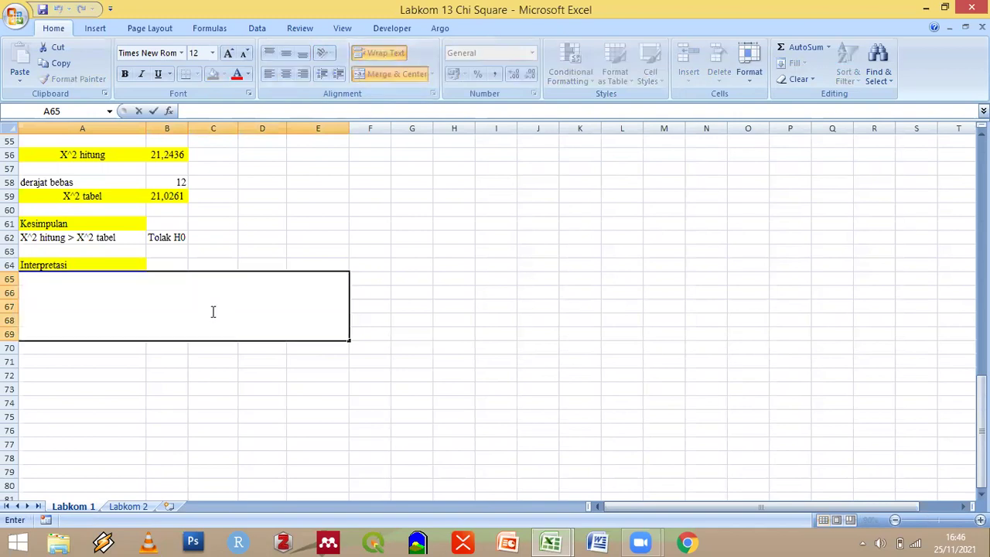
Begin the interpretation in merged cell A65 with "Berdasarkan SK 95% dapat diketahui bahwa"
{"action": "type", "text": "BER"}
{"action": "key", "text": "BackSpace"}
{"action": "key", "text": "BackSpace"}
{"action": "key", "text": "BackSpace"}
{"action": "type", "text": "Berdasarkan SK"}
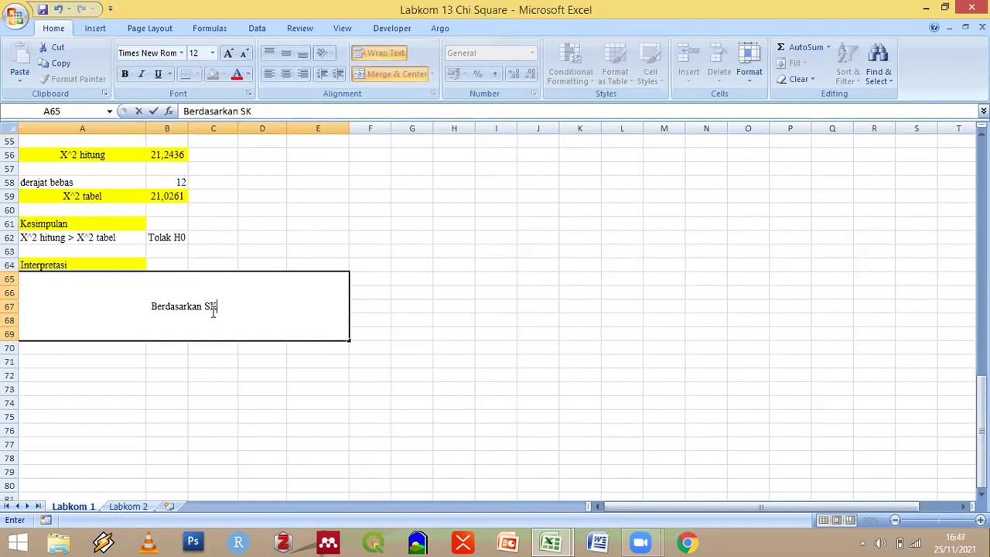
{"action": "type", "text": " ("}
{"action": "key", "text": "BackSpace"}
{"action": "type", "text": "95"}
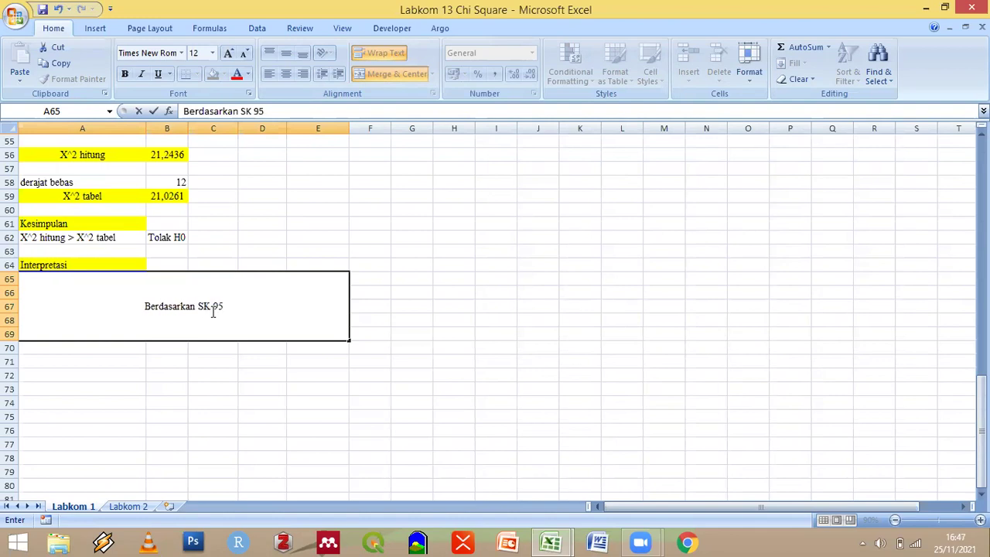
{"action": "type", "text": "%"}
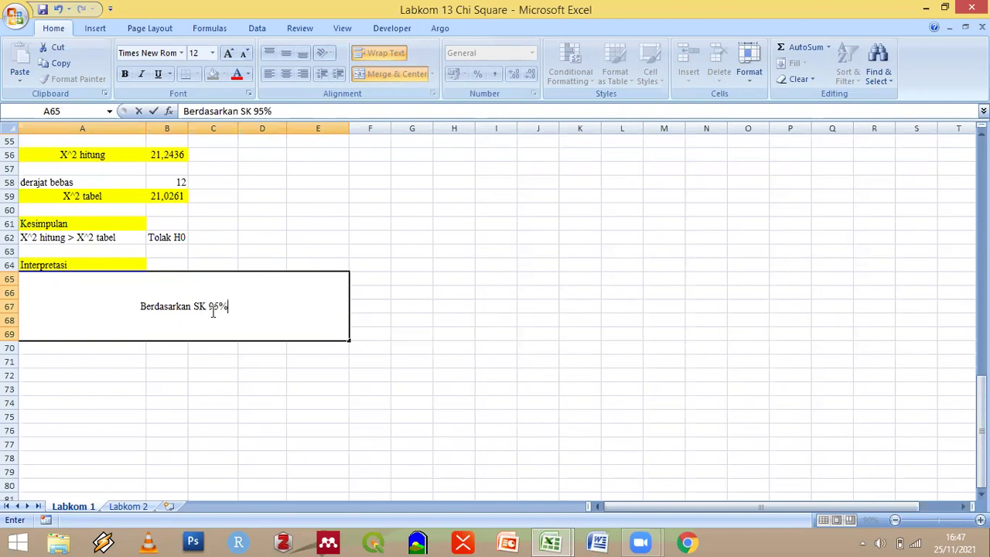
{"action": "type", "text": " dapat diketahui"}
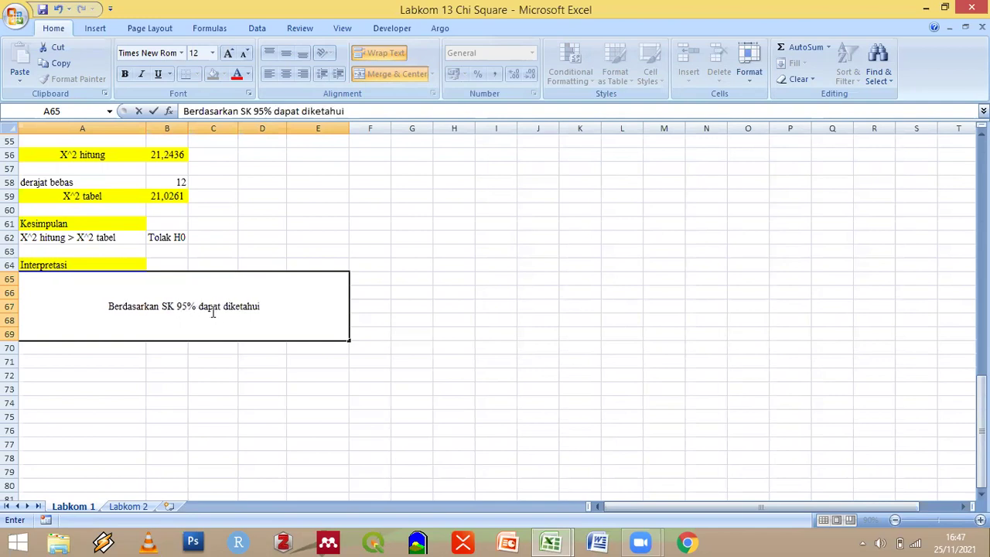
{"action": "type", "text": " bah"}
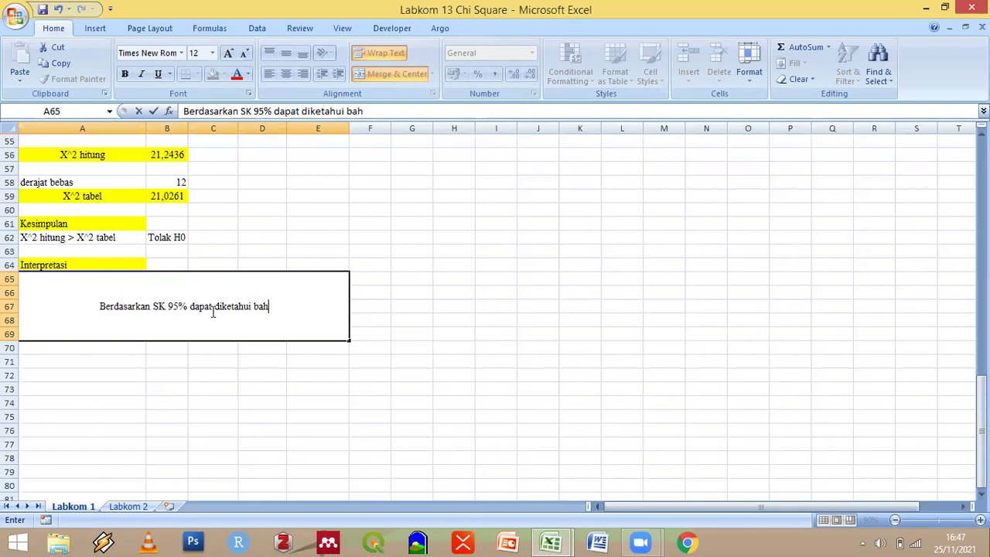
{"action": "type", "text": "awa"}
{"action": "key", "text": "BackSpace"}
{"action": "key", "text": "BackSpace"}
{"action": "key", "text": "BackSpace"}
{"action": "type", "text": "wa"}
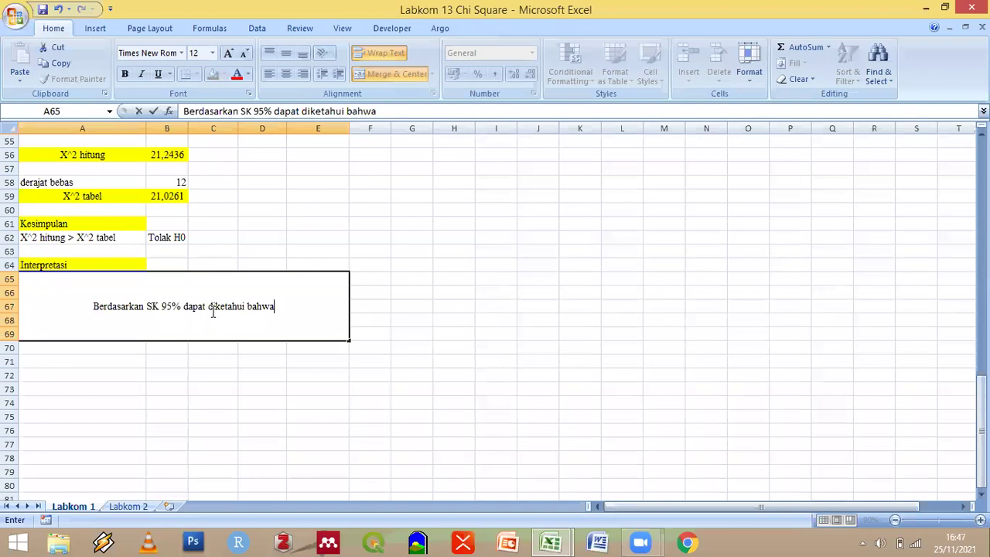
Continue the interpretation text in A65 with "adanya hubungan yang signifikan antara kelimpahan plankton"
{"action": "type", "text": " adanya"}
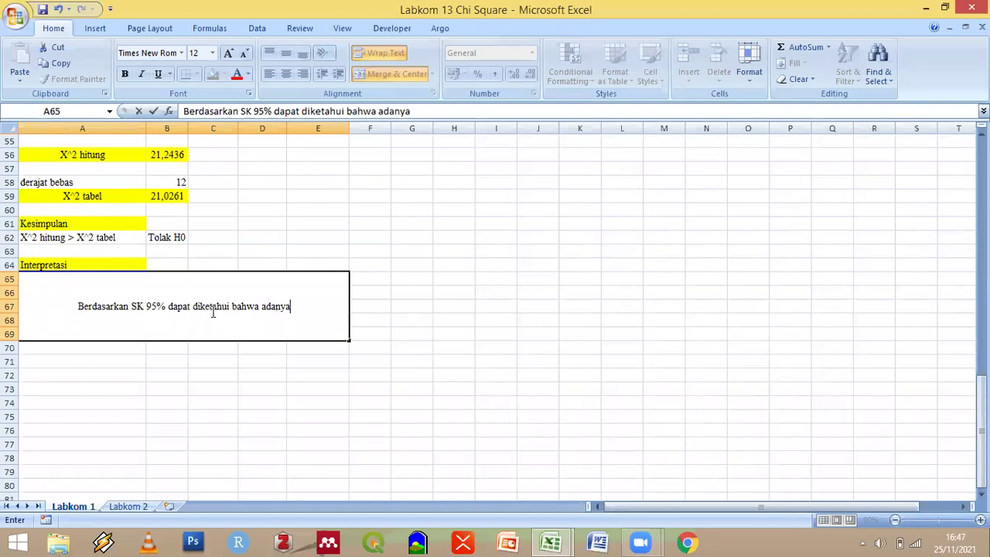
{"action": "type", "text": " hubungan "}
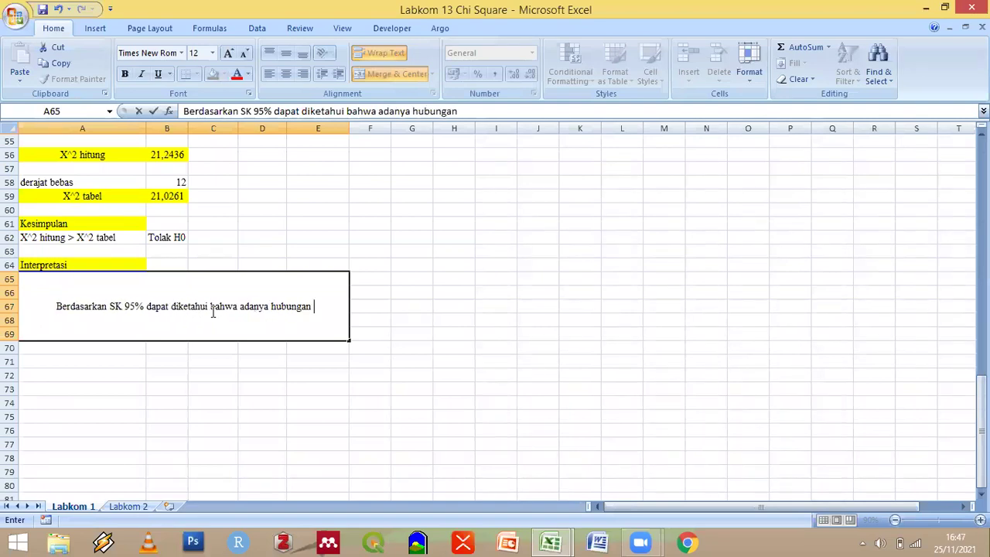
{"action": "type", "text": "yang signi"}
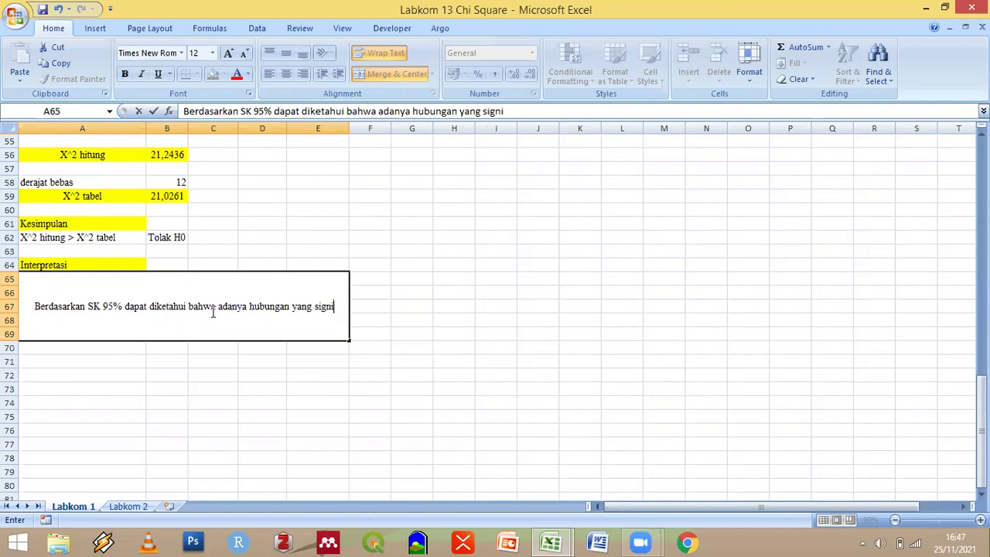
{"action": "type", "text": "fikan antara"}
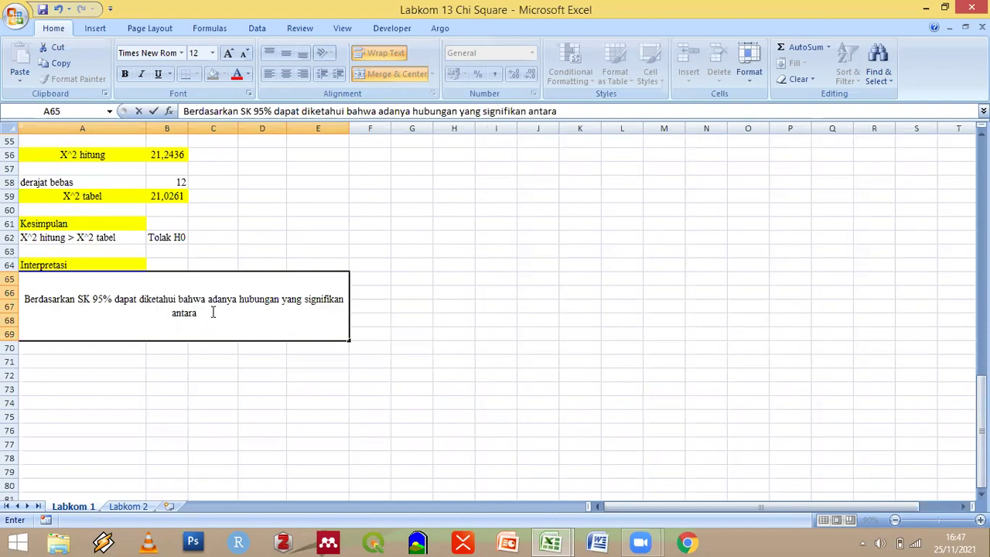
{"action": "type", "text": " kelimpahan"}
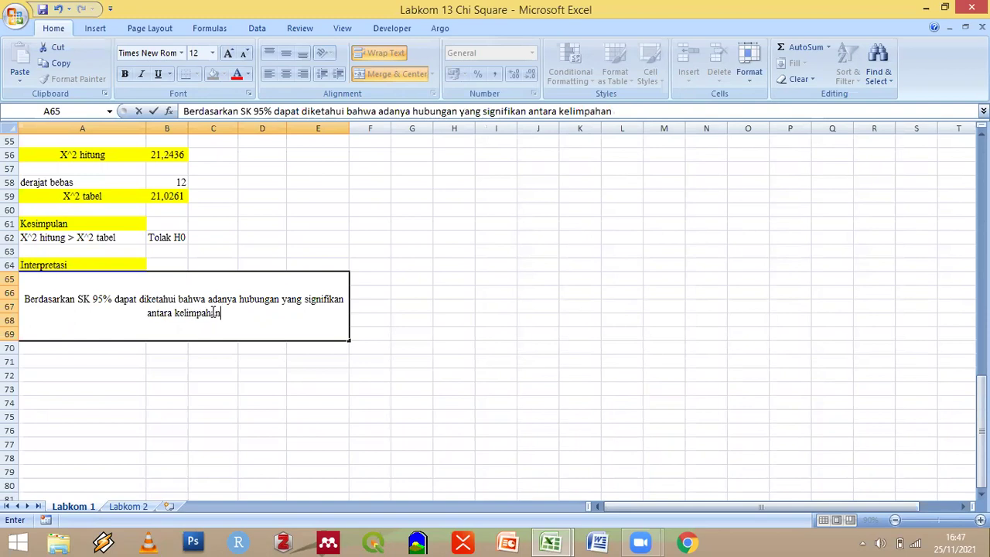
{"action": "type", "text": " plankt"}
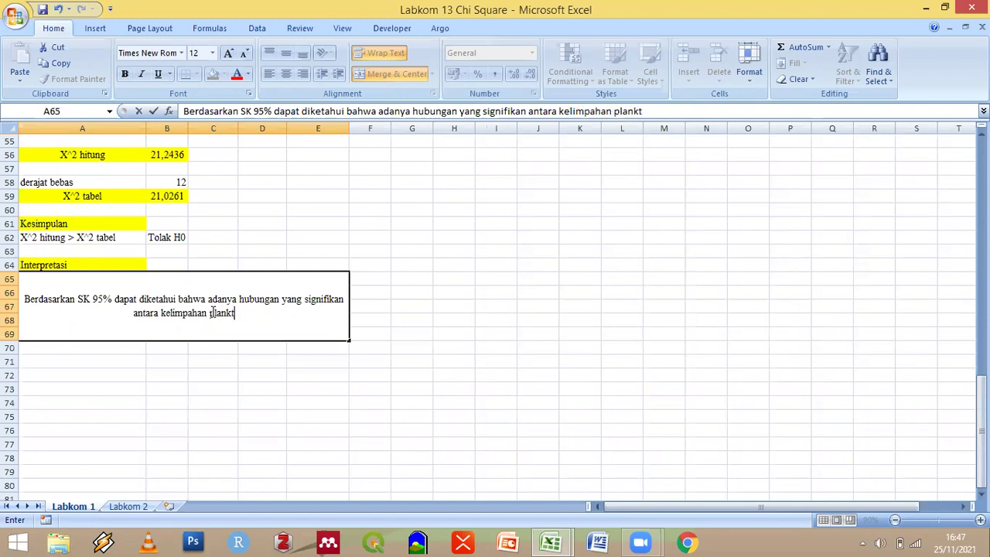
{"action": "type", "text": "on"}
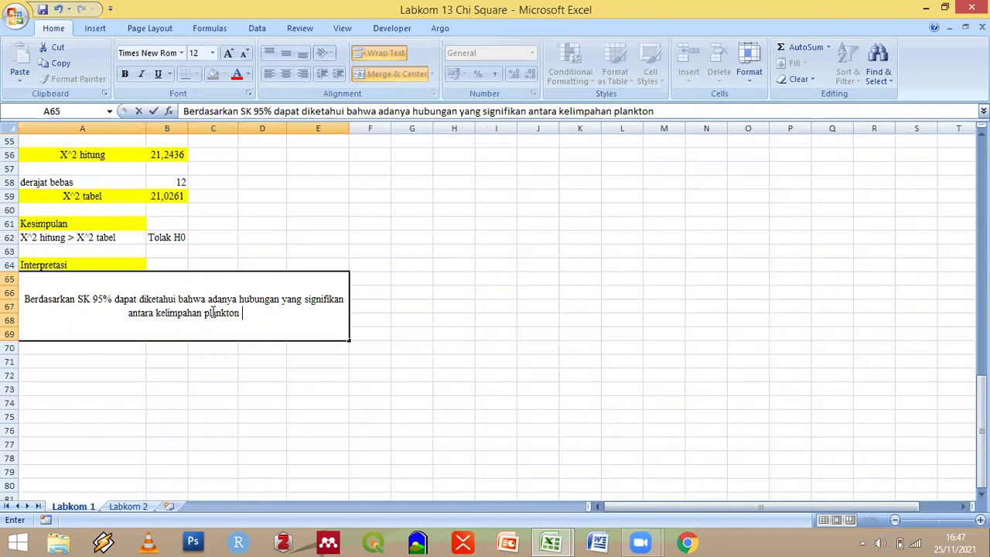
Finish the interpretation in A65 with "dan kualitas air ditambak Tanjung Jabung Barat Provinsi Jambi" and commit the entry
{"action": "type", "text": " dan kualitas"}
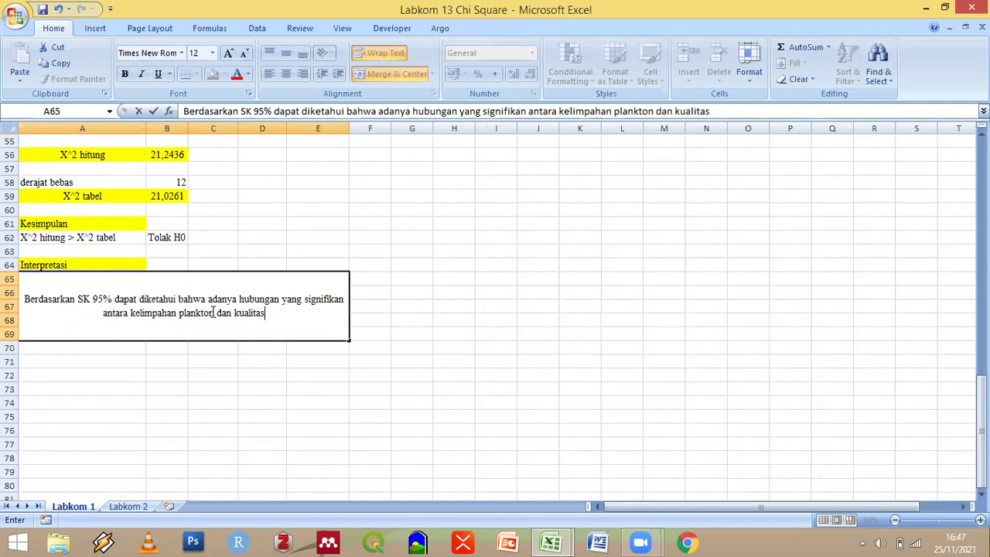
{"action": "type", "text": " ai"}
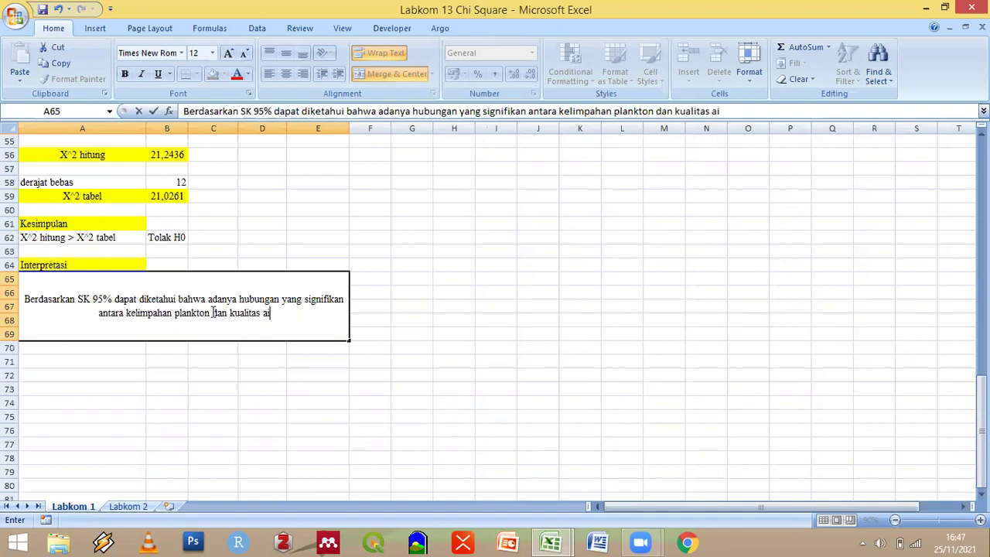
{"action": "type", "text": "r d"}
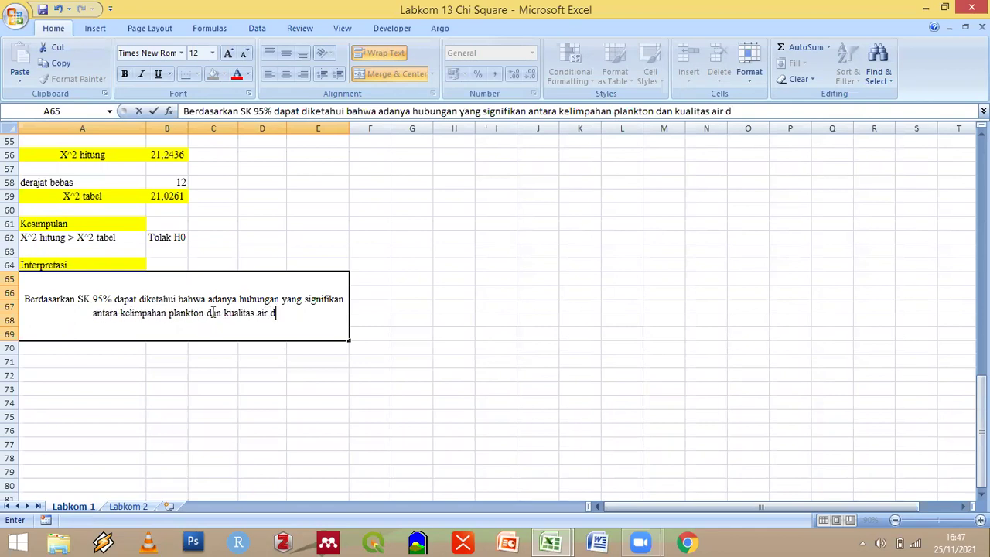
{"action": "type", "text": "itambak"}
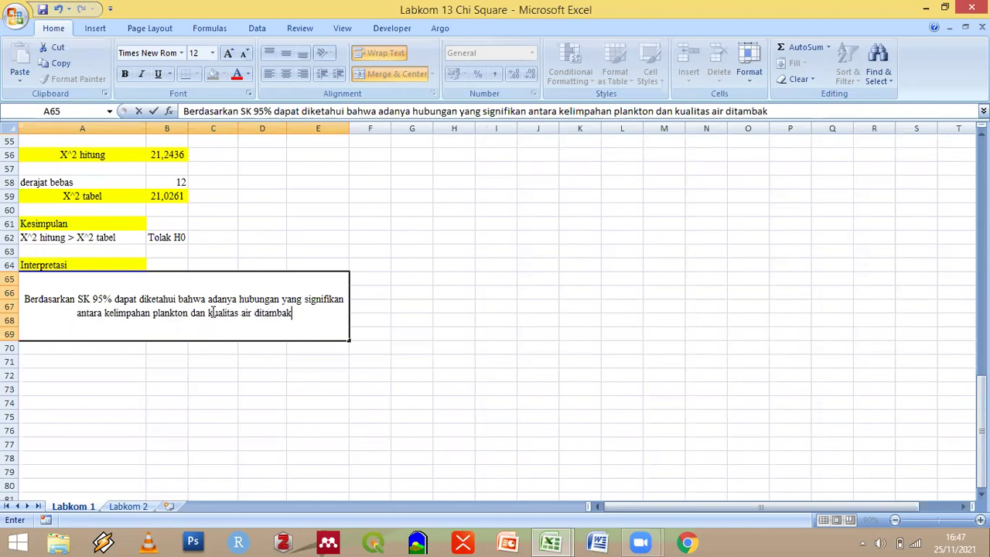
{"action": "type", "text": " Tanjung"}
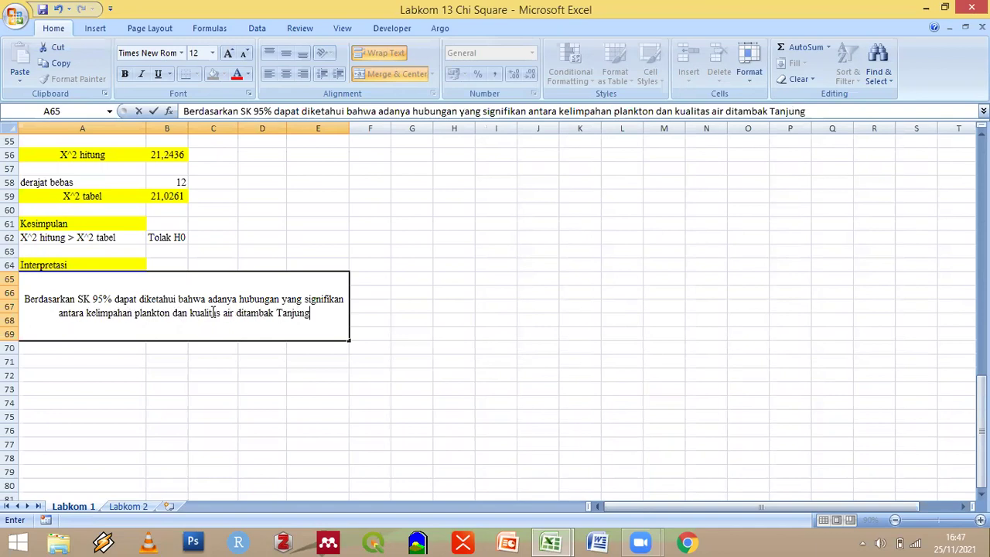
{"action": "type", "text": " Jabung Bara"}
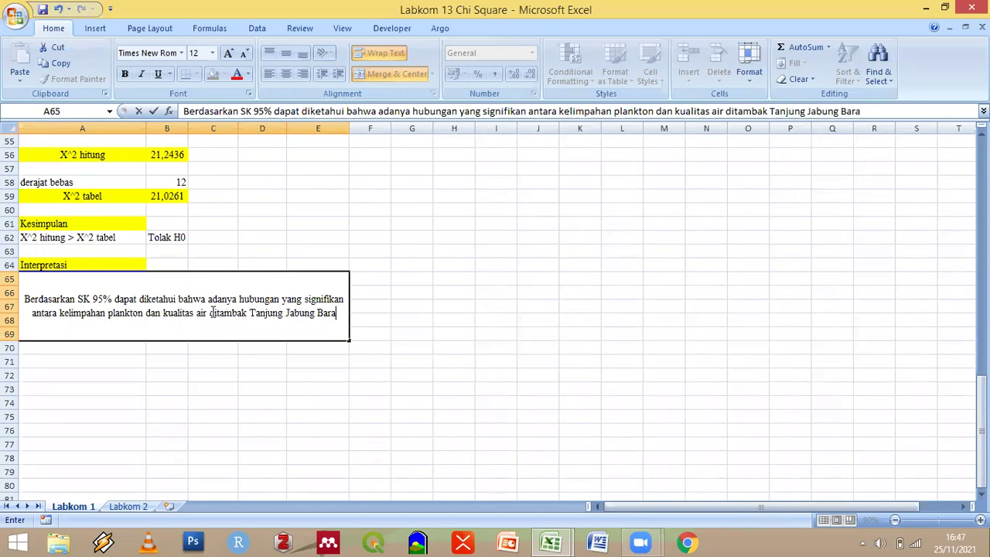
{"action": "type", "text": "t"}
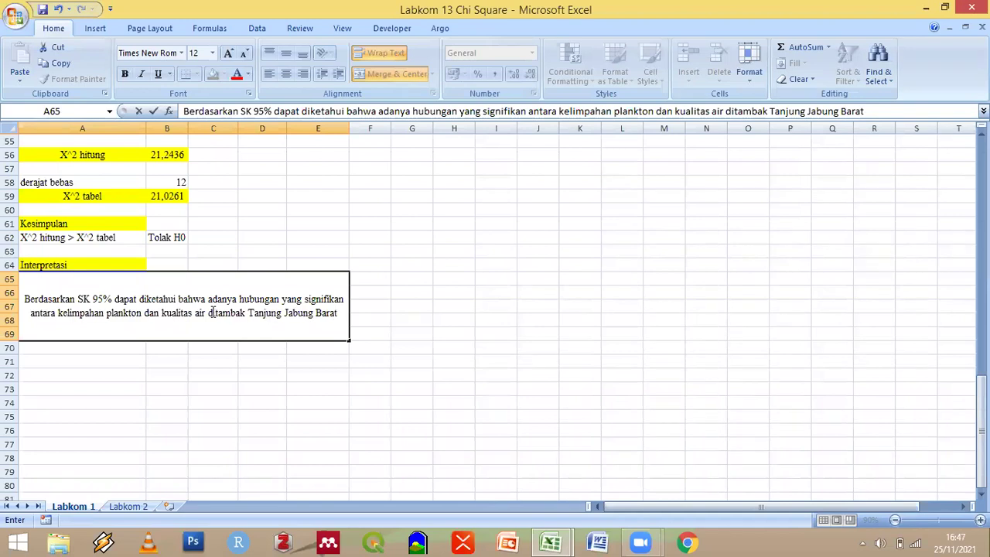
{"action": "type", "text": " Pri"}
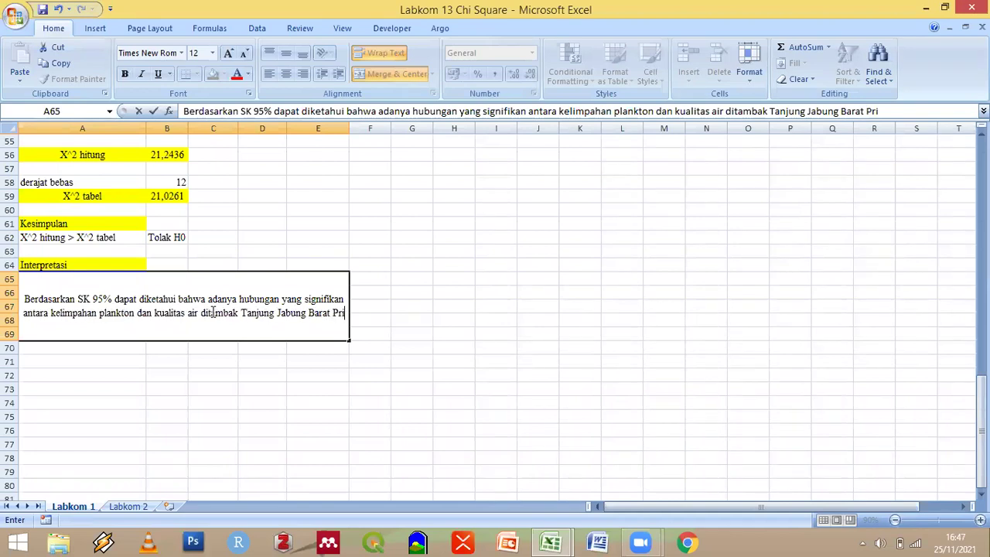
{"action": "type", "text": "ovinsi Jambi"}
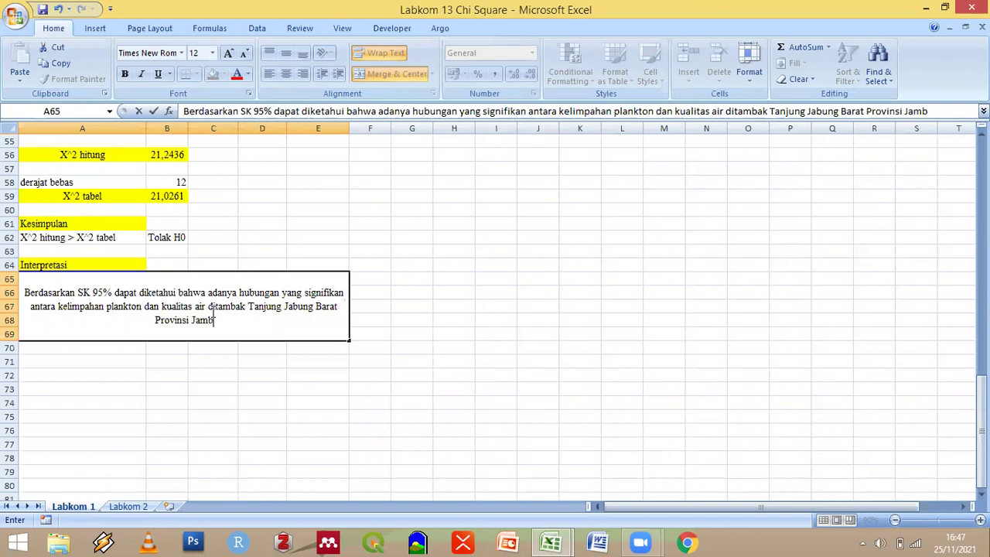
{"action": "key", "text": "Return"}
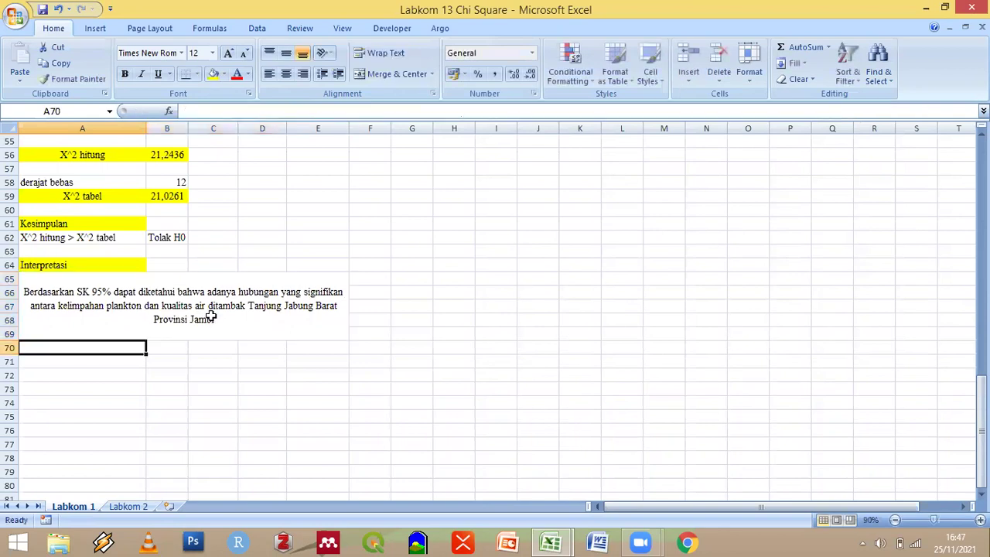
{"action": "left_click", "coordinate": [42, 285]}
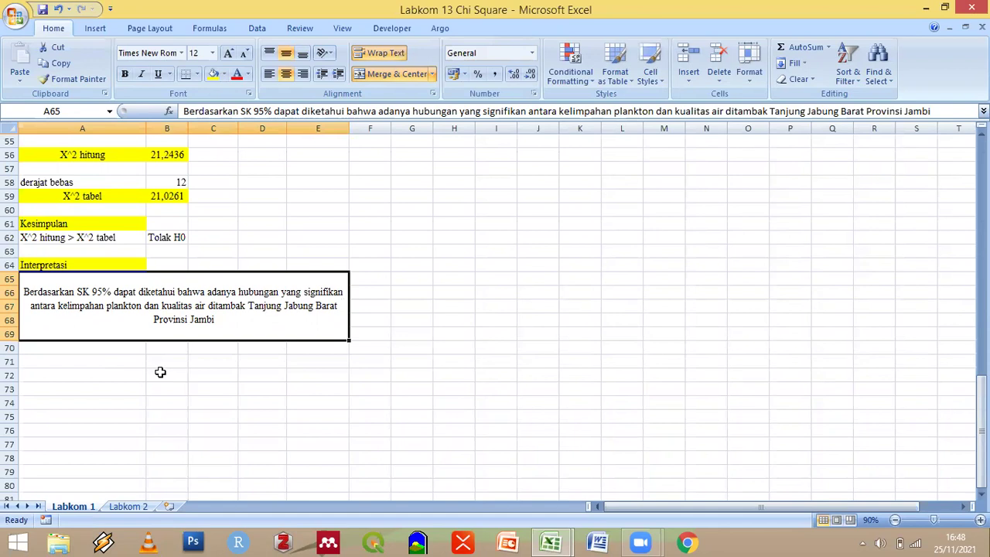
Look back over the Labkom 1 worksheet and view the growth and environmental parameter exercise on the Labkom 2 sheet
{"action": "scroll", "coordinate": [161, 372], "scroll_direction": "up", "scroll_amount": 5}
{"action": "scroll", "coordinate": [160, 372], "scroll_direction": "up", "scroll_amount": 11}
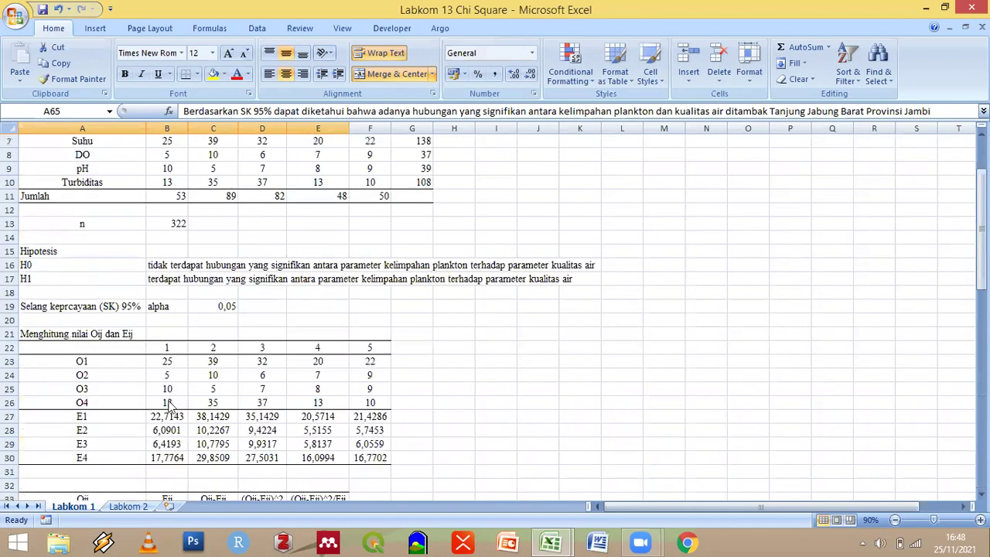
{"action": "scroll", "coordinate": [128, 307], "scroll_direction": "up", "scroll_amount": 2}
{"action": "left_click", "coordinate": [128, 507]}
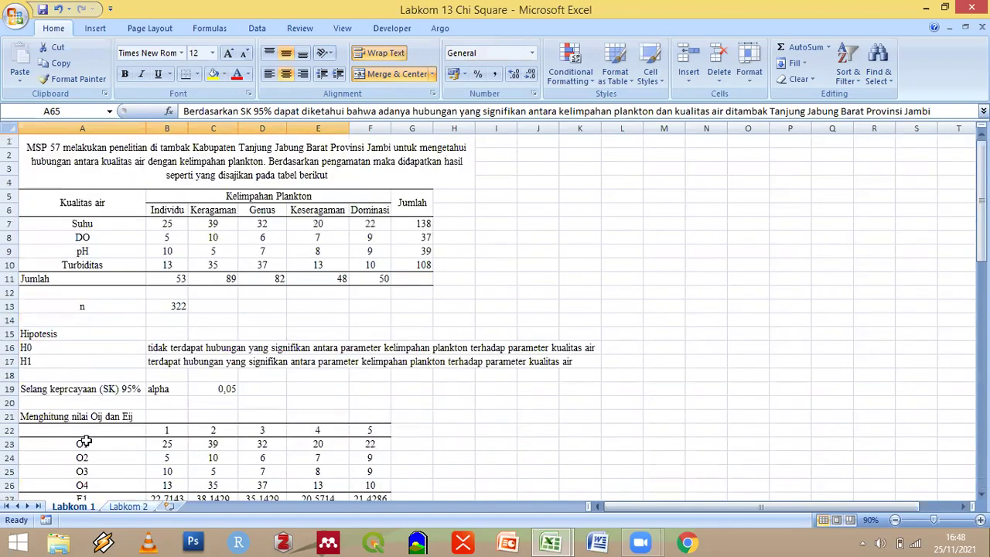
{"action": "left_click", "coordinate": [79, 344]}
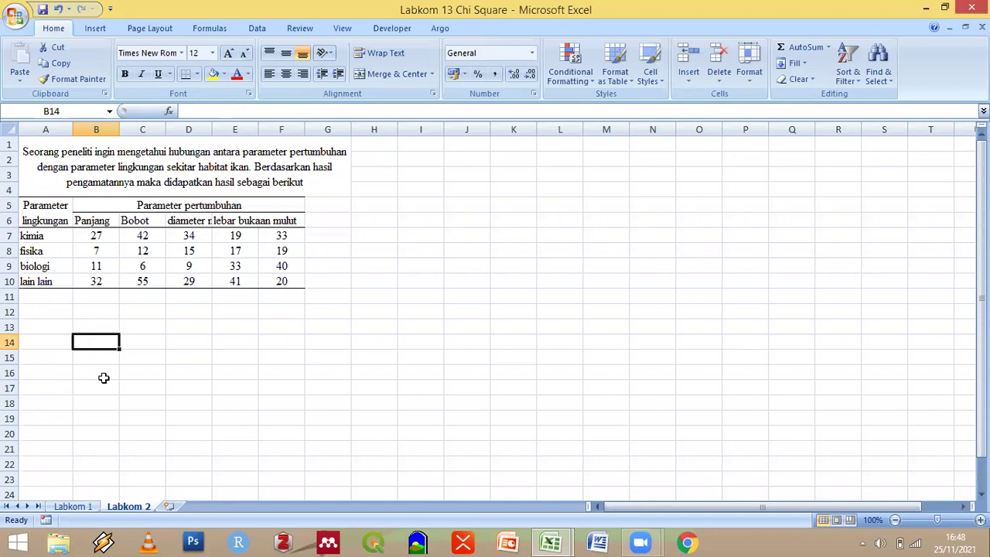
{"action": "key", "text": "ctrl+Page_Up"}
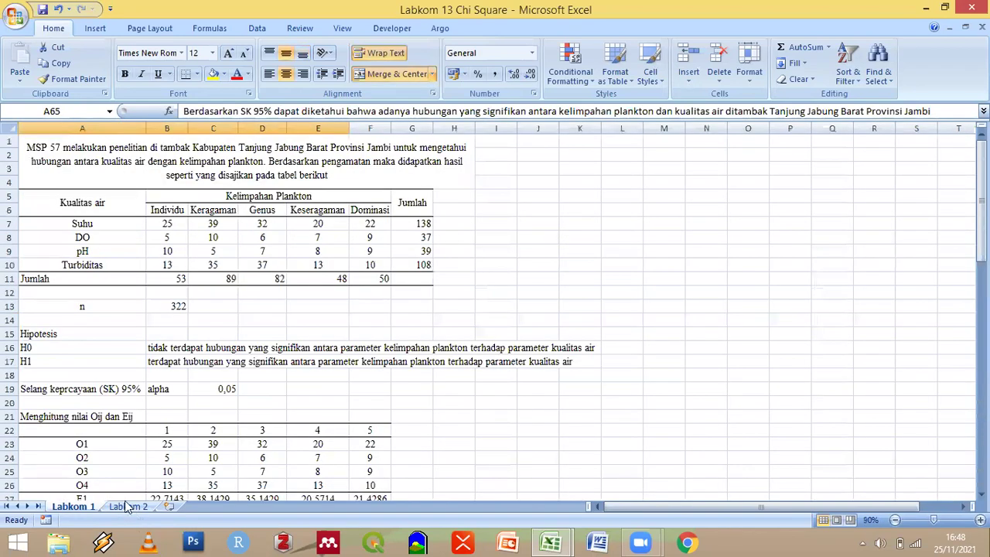
{"action": "left_click", "coordinate": [47, 312]}
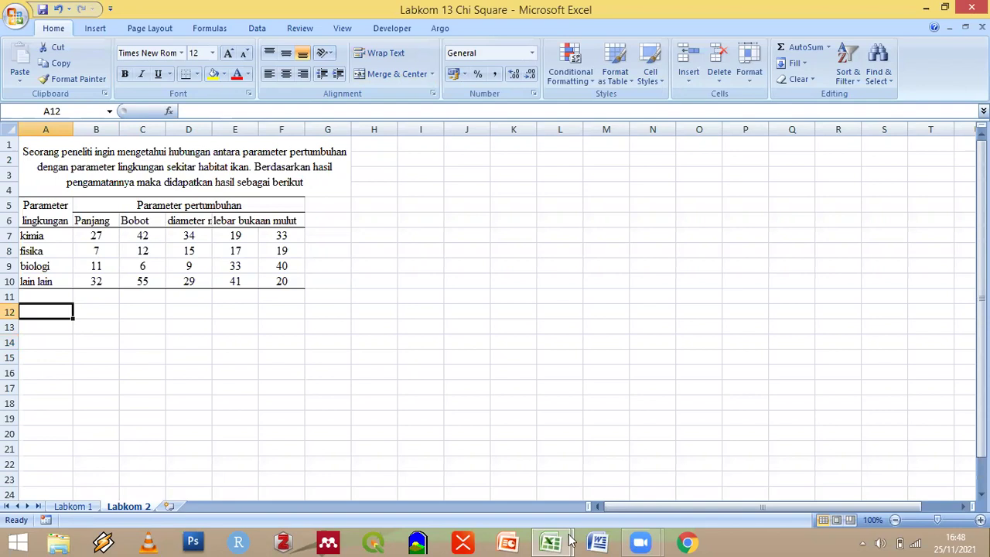
Switch to the Labkom 13 Kolmogrov Smirnov workbook, review the fish weight data on Labkom 3, and reduce the sheet zoom to 60%
{"action": "mouse_move", "coordinate": [567, 539]}
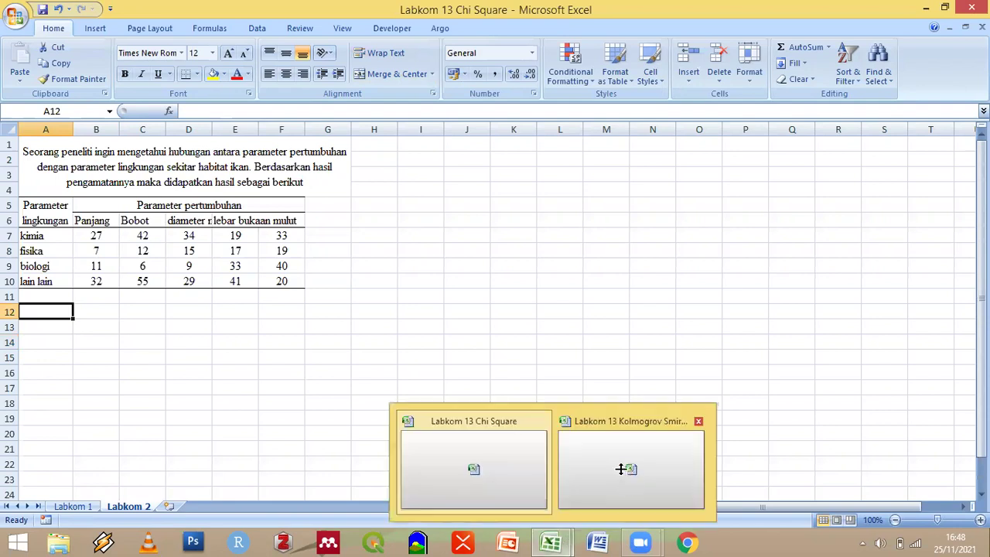
{"action": "left_click", "coordinate": [625, 469]}
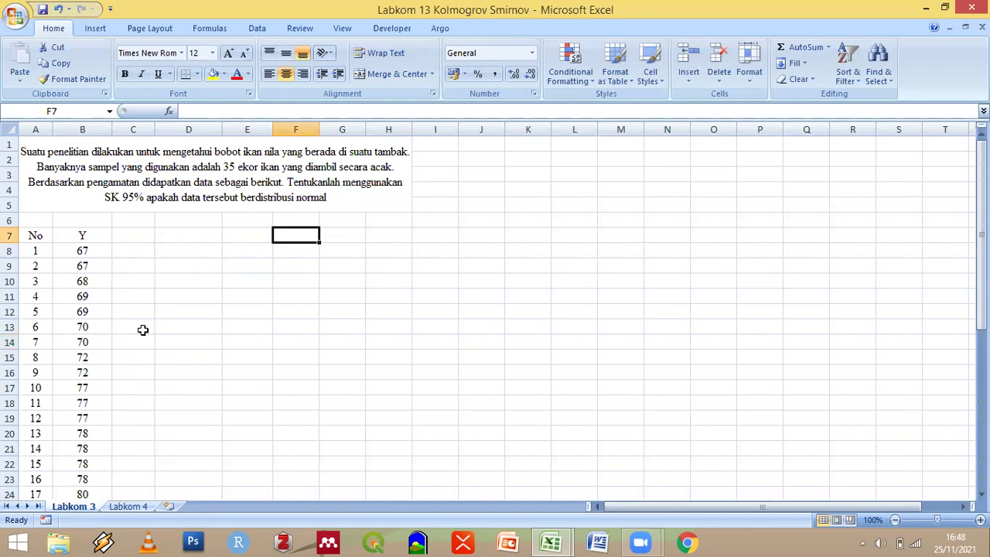
{"action": "scroll", "coordinate": [144, 331], "scroll_direction": "down", "scroll_amount": 2}
{"action": "scroll", "coordinate": [143, 330], "scroll_direction": "down", "scroll_amount": 7}
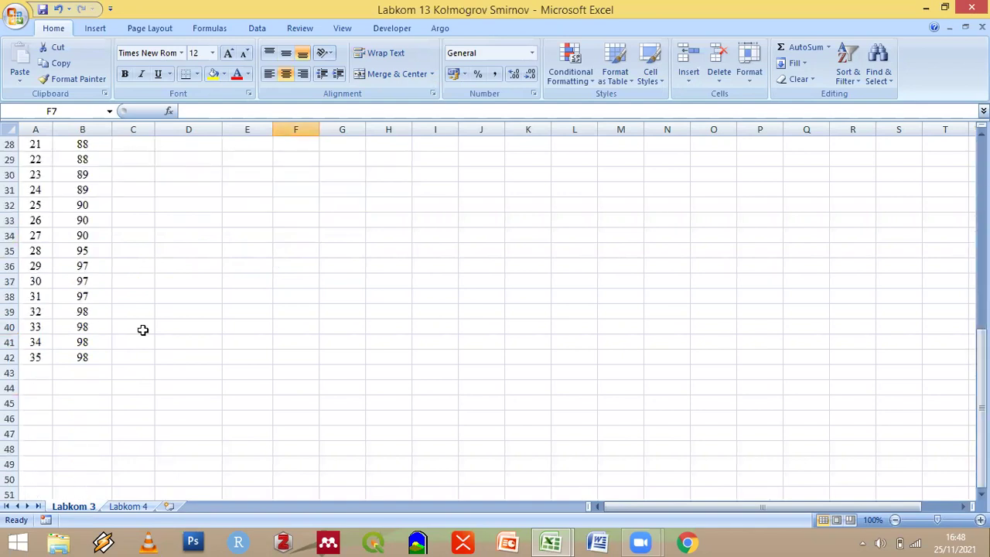
{"action": "scroll", "coordinate": [143, 330], "scroll_direction": "up", "scroll_amount": 5}
{"action": "scroll", "coordinate": [143, 331], "scroll_direction": "up", "scroll_amount": 4}
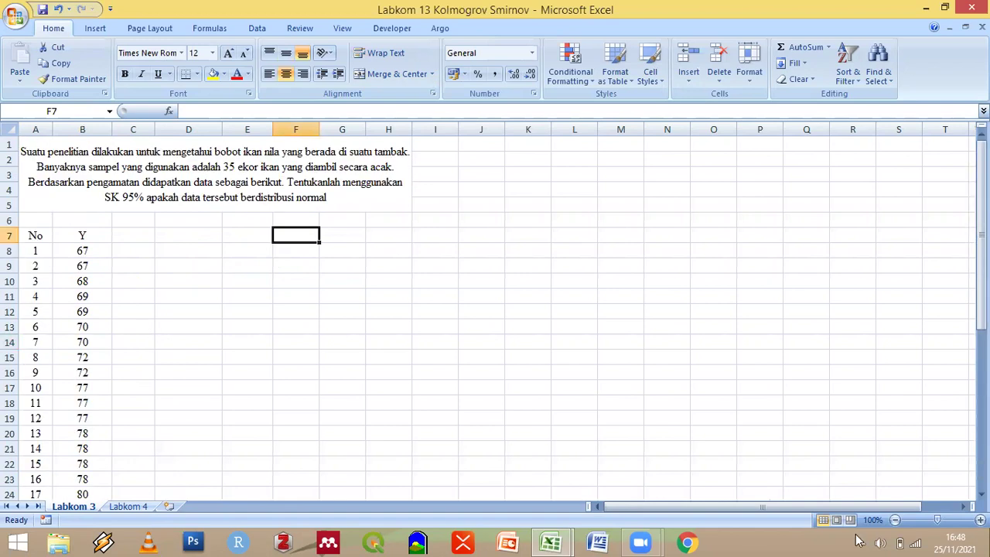
{"action": "left_click", "coordinate": [896, 521]}
{"action": "left_click", "coordinate": [896, 520]}
{"action": "left_click", "coordinate": [896, 520]}
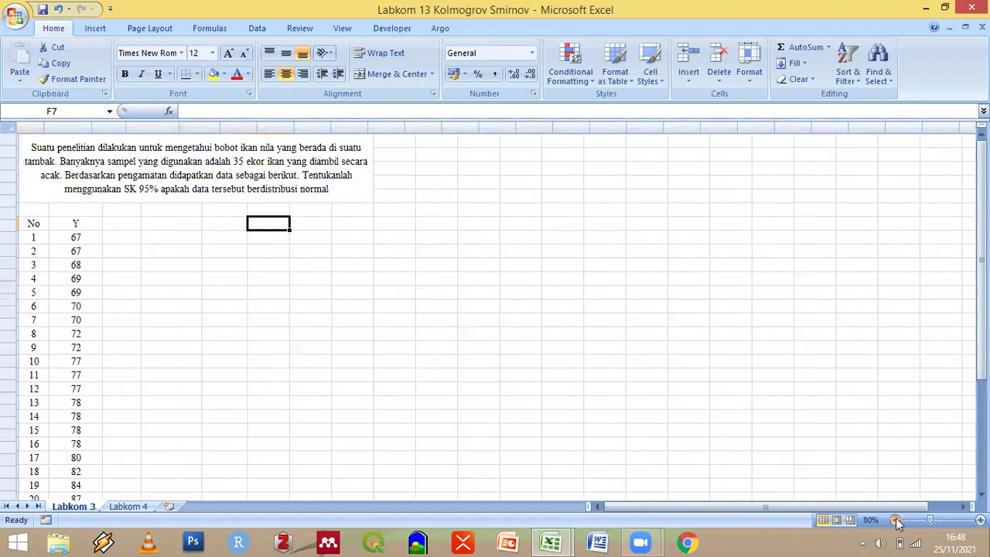
{"action": "left_click", "coordinate": [896, 520]}
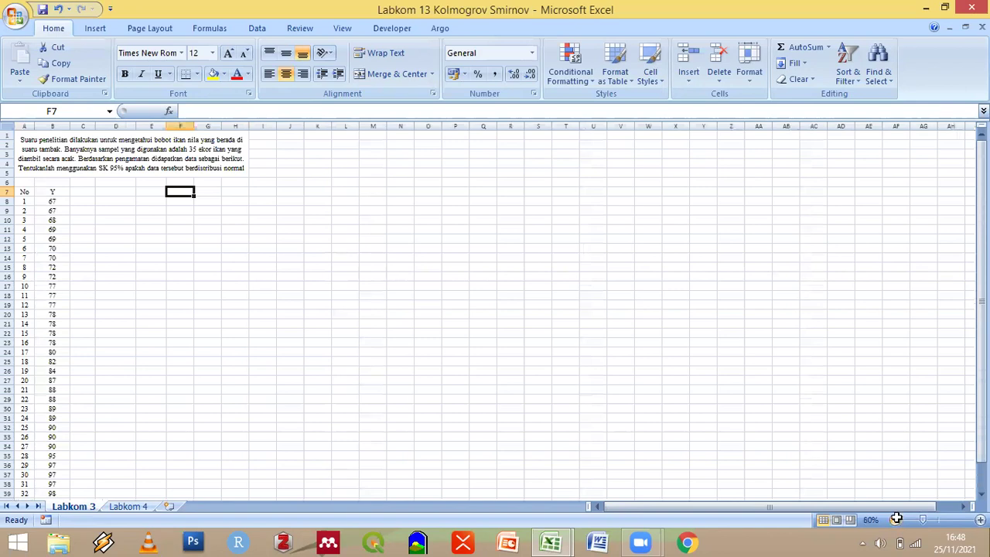
Review the fish weight data on the Labkom 3 sheet and return the sheet zoom to 100%
{"action": "scroll", "coordinate": [896, 519], "scroll_direction": "down", "scroll_amount": 1}
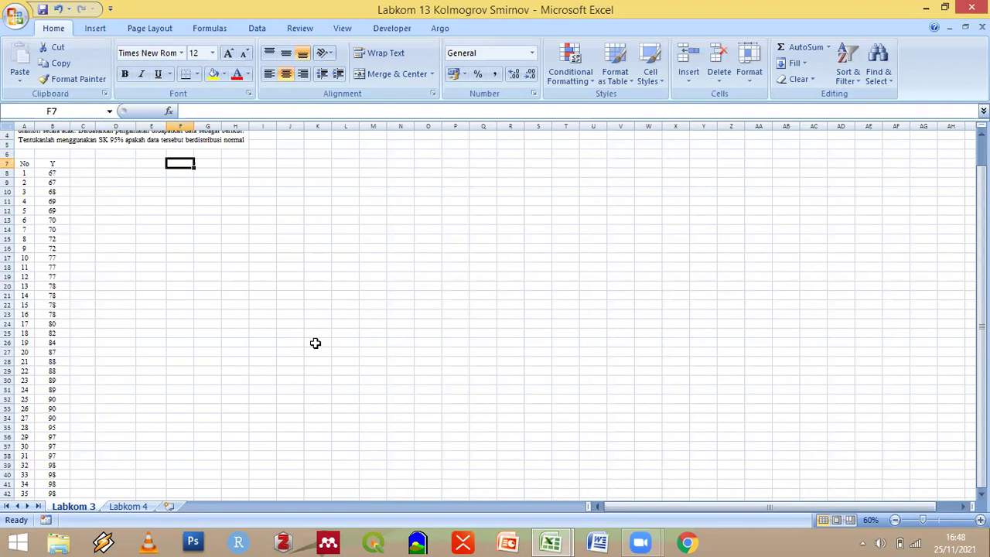
{"action": "scroll", "coordinate": [316, 343], "scroll_direction": "up", "scroll_amount": 1}
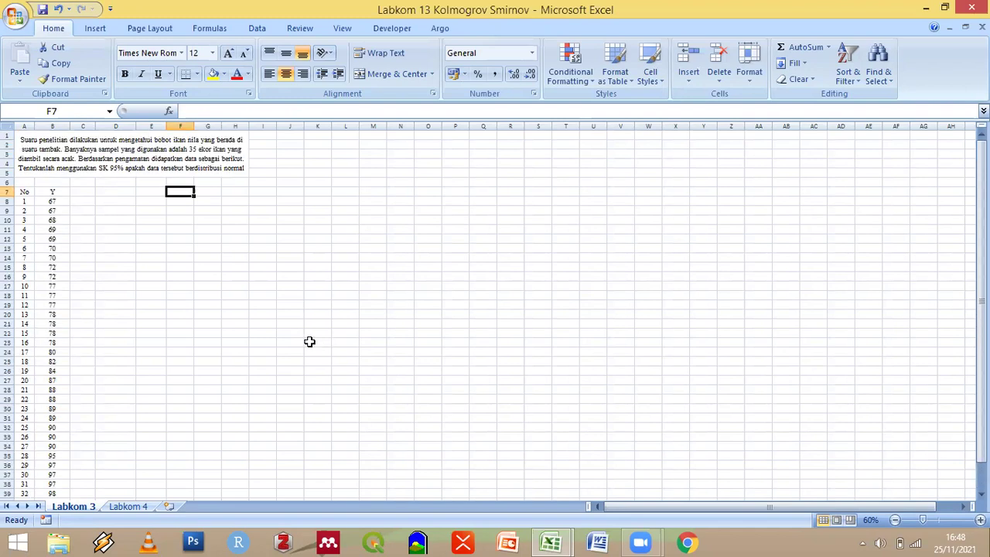
{"action": "left_click", "coordinate": [114, 192]}
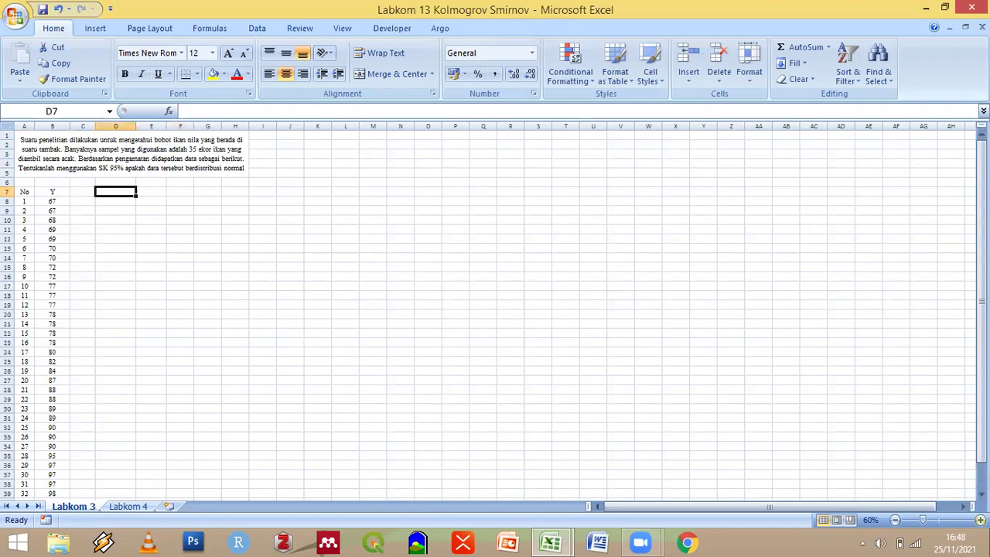
{"action": "scroll", "coordinate": [440, 336], "scroll_direction": "up", "scroll_amount": 4}
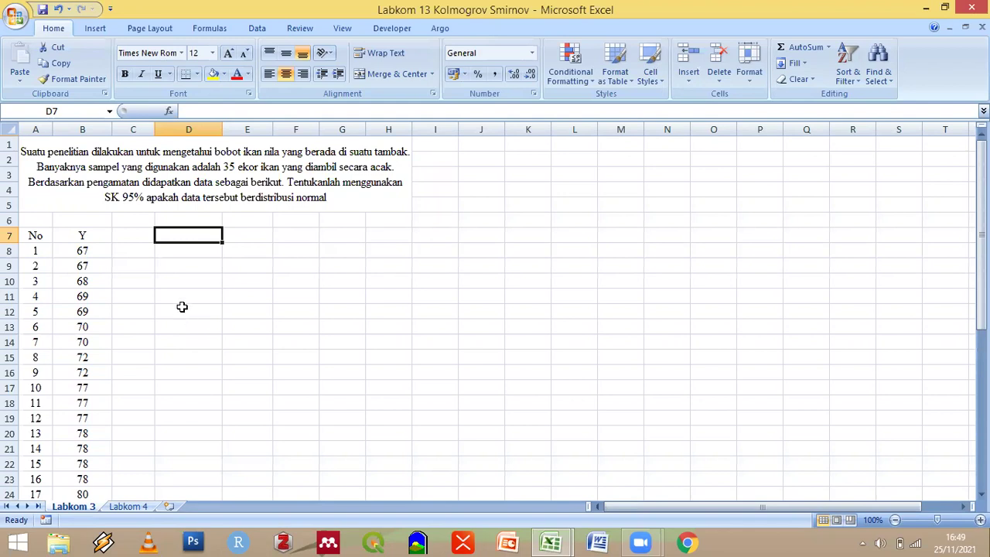
Enter the label "Rata-rata" in B44 below the fish weight data
{"action": "scroll", "coordinate": [182, 307], "scroll_direction": "down", "scroll_amount": 4}
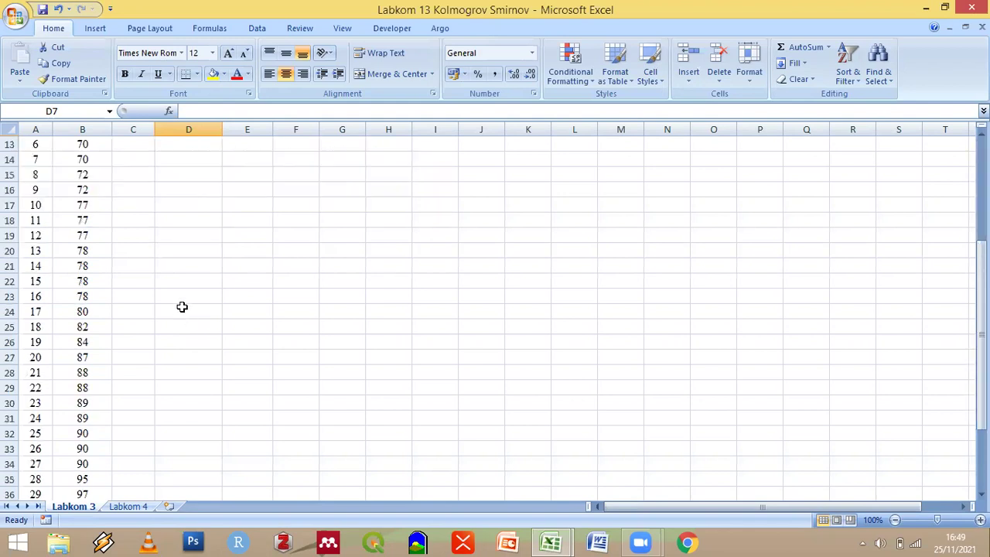
{"action": "scroll", "coordinate": [106, 362], "scroll_direction": "down", "scroll_amount": 6}
{"action": "left_click", "coordinate": [71, 340]}
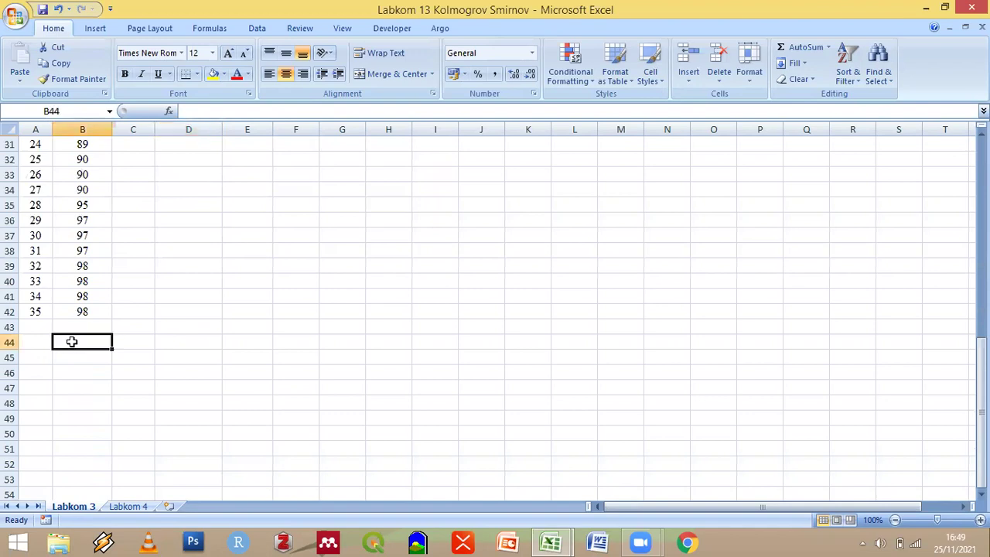
{"action": "type", "text": "Rata"}
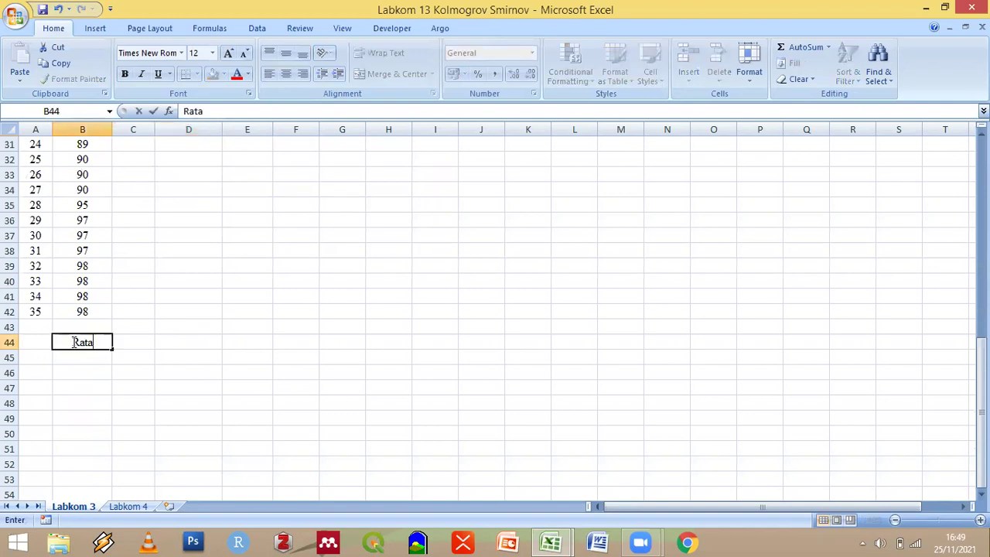
{"action": "type", "text": "-ra"}
{"action": "type", "text": "ta"}
{"action": "key", "text": "Return"}
Enter the label "Standar deviasi" in B45 and fit the width of column B to its contents
{"action": "type", "text": "Standar"}
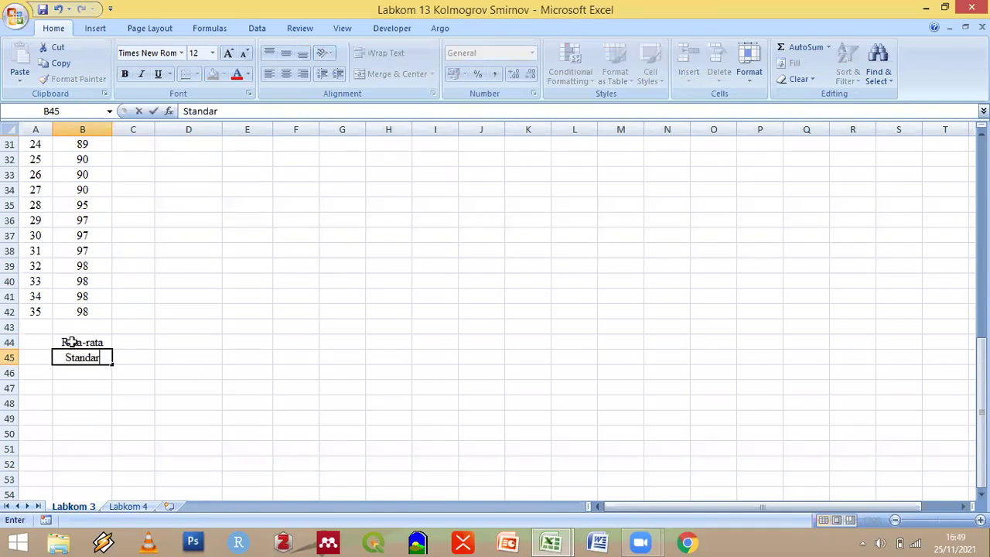
{"action": "type", "text": " deviasi"}
{"action": "left_click", "coordinate": [125, 341]}
{"action": "double_click", "coordinate": [111, 127]}
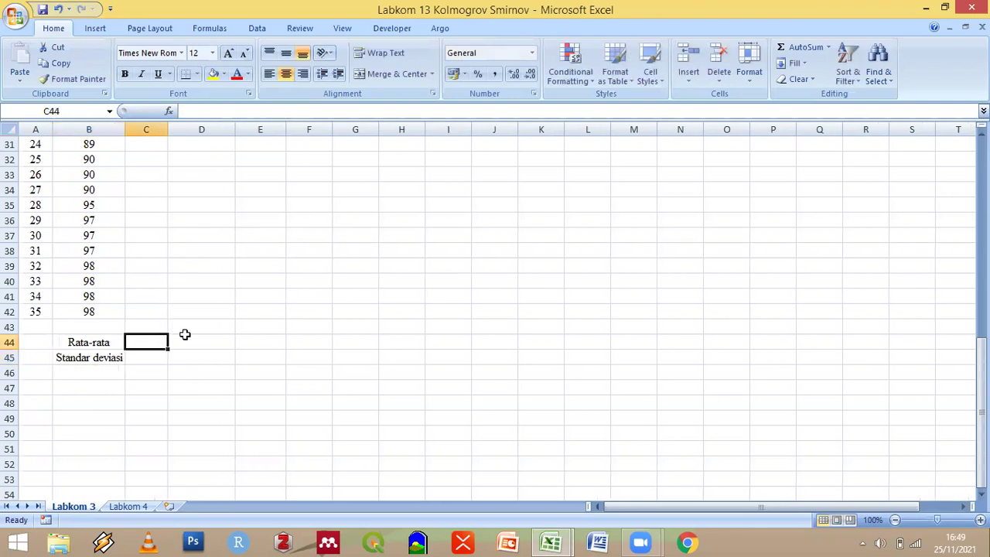
Calculate the mean fish weight in C44 with the formula =AVERAGE(B8:B42)
{"action": "type", "text": "="}
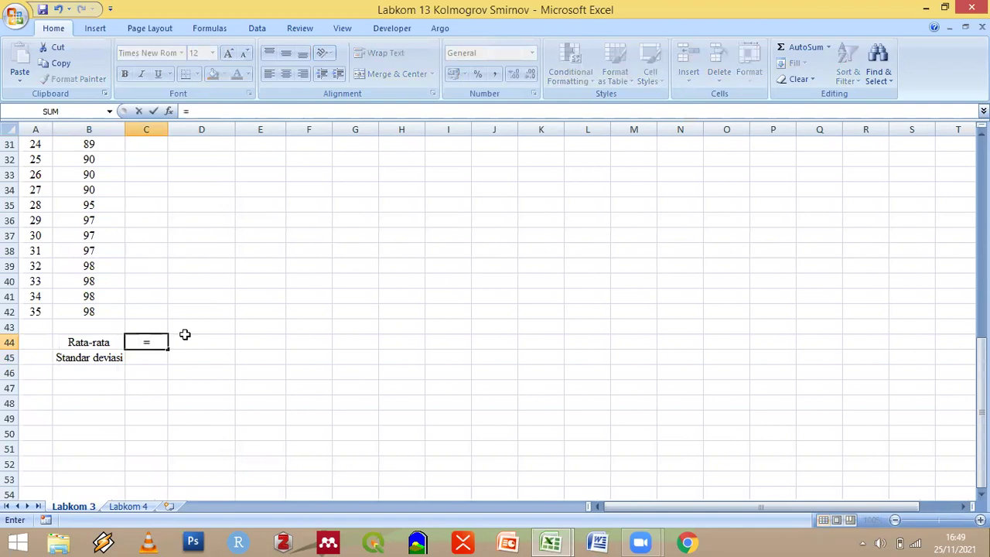
{"action": "type", "text": "aver"}
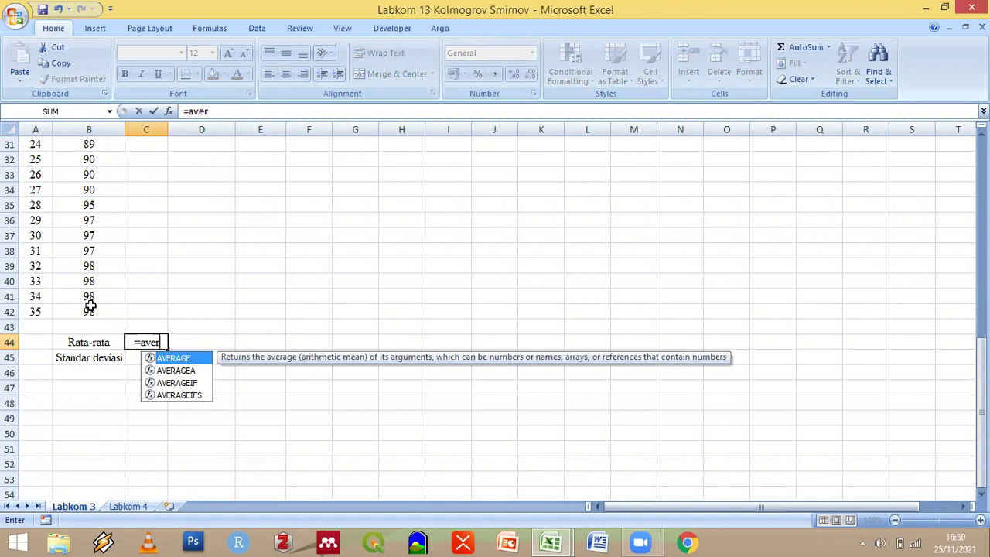
{"action": "key", "text": "Tab"}
{"action": "scroll", "coordinate": [100, 163], "scroll_direction": "up", "scroll_amount": 8}
{"action": "left_click", "coordinate": [95, 160]}
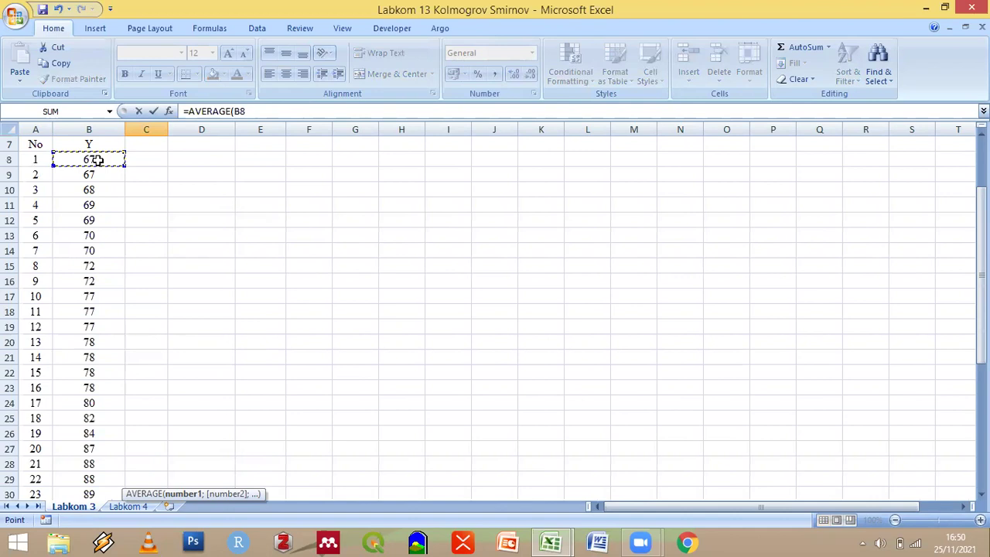
{"action": "key", "text": "ctrl+shift+Down"}
{"action": "type", "text": ")"}
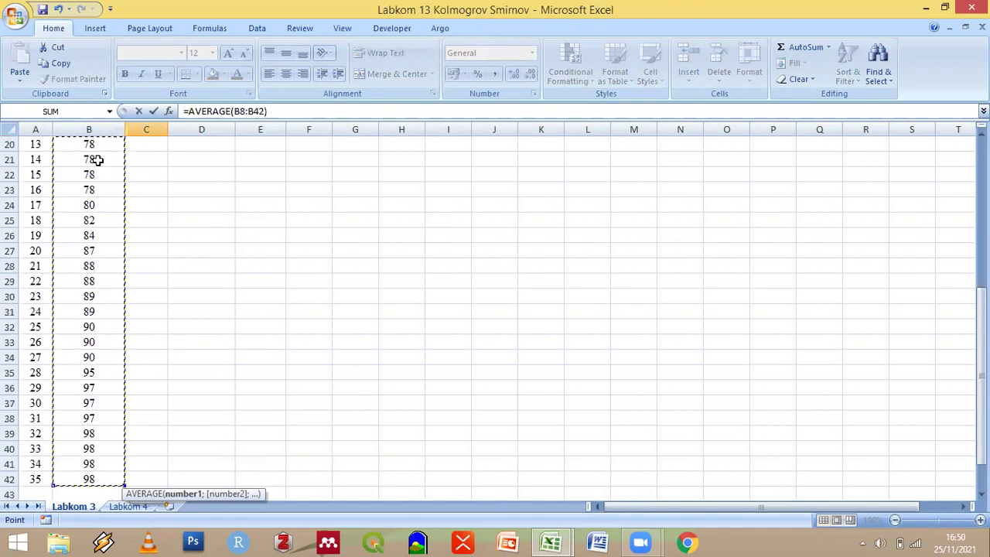
{"action": "key", "text": "Return"}
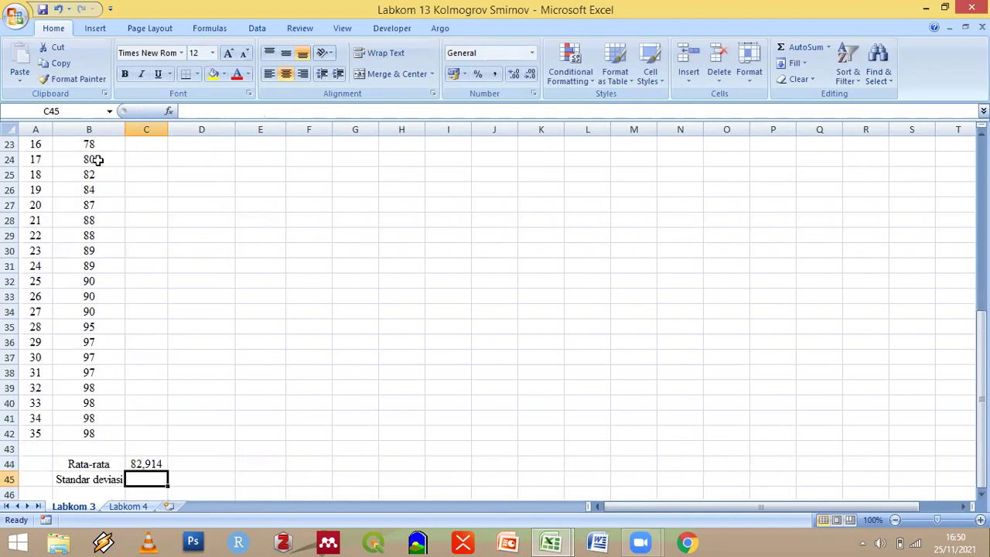
Calculate the standard deviation of the fish weights in C45 with the formula =STDEV(B8:B42)
{"action": "type", "text": "="}
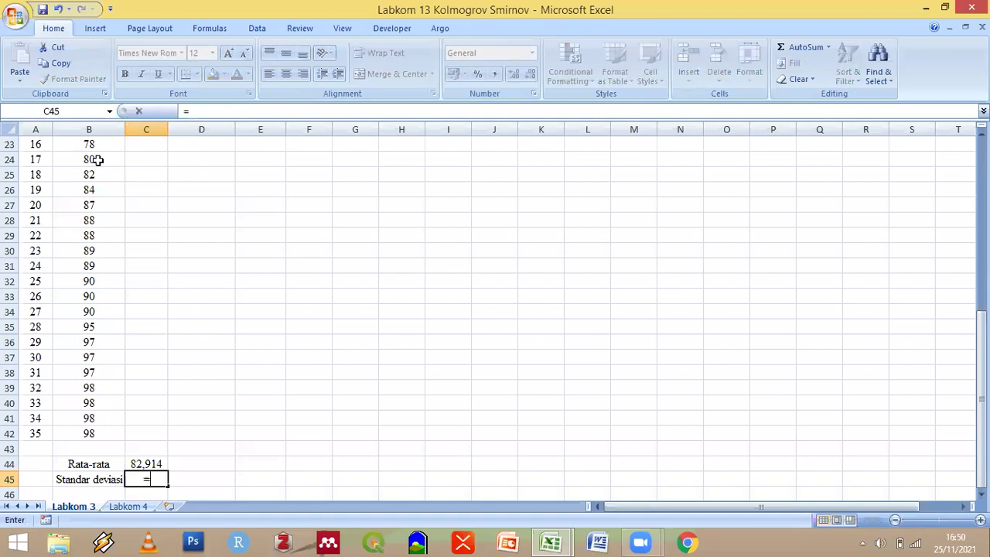
{"action": "type", "text": "s"}
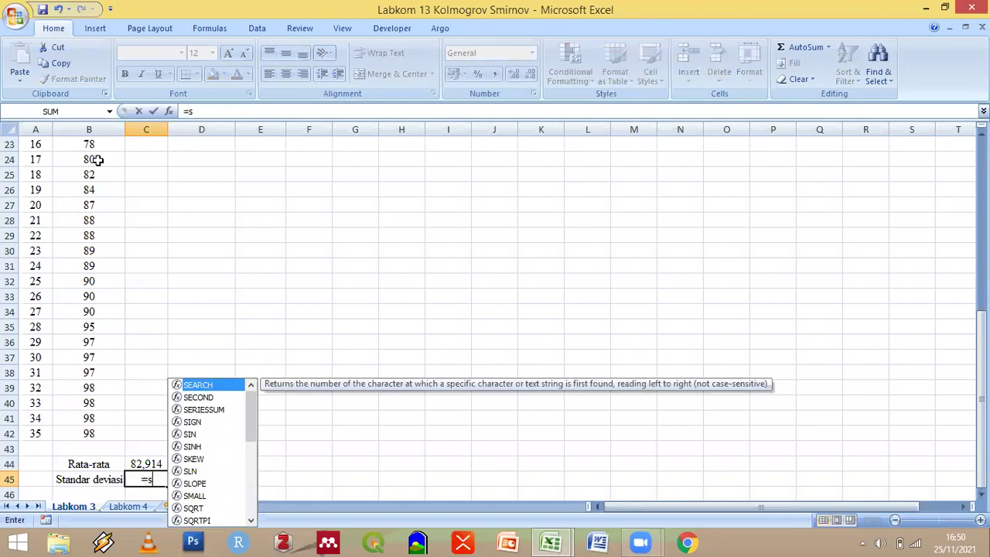
{"action": "type", "text": "tdev"}
{"action": "double_click", "coordinate": [201, 480]}
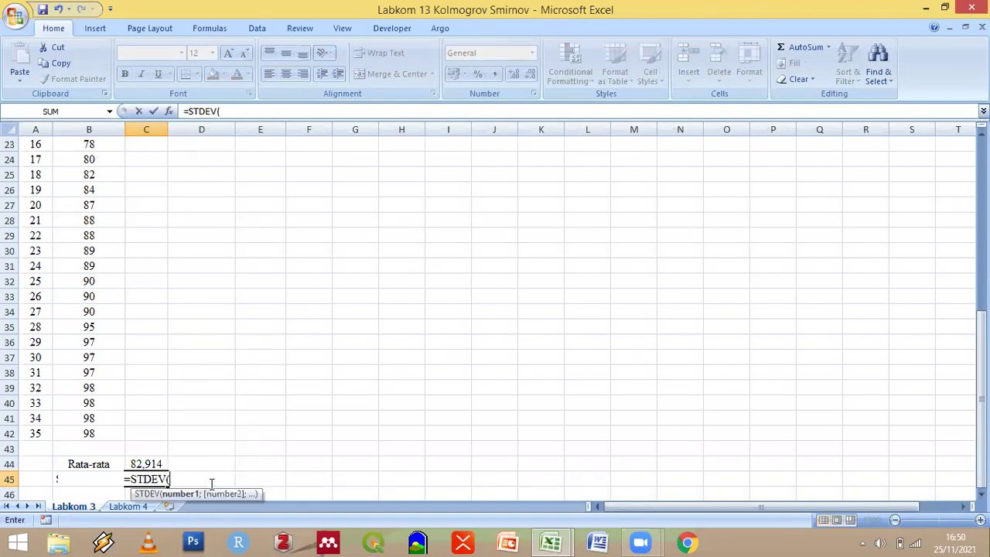
{"action": "scroll", "coordinate": [80, 383], "scroll_direction": "up", "scroll_amount": 5}
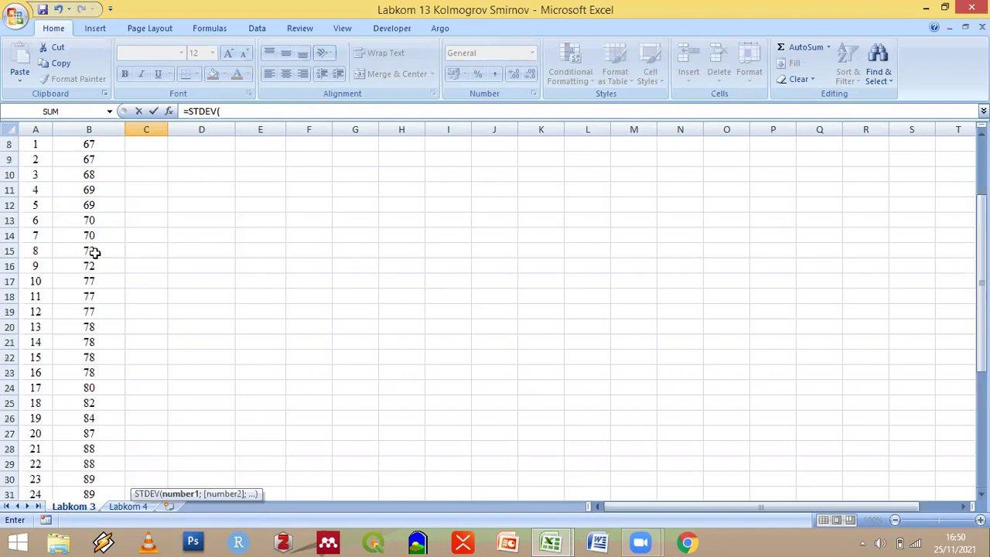
{"action": "scroll", "coordinate": [93, 252], "scroll_direction": "up", "scroll_amount": 3}
{"action": "left_click", "coordinate": [92, 253]}
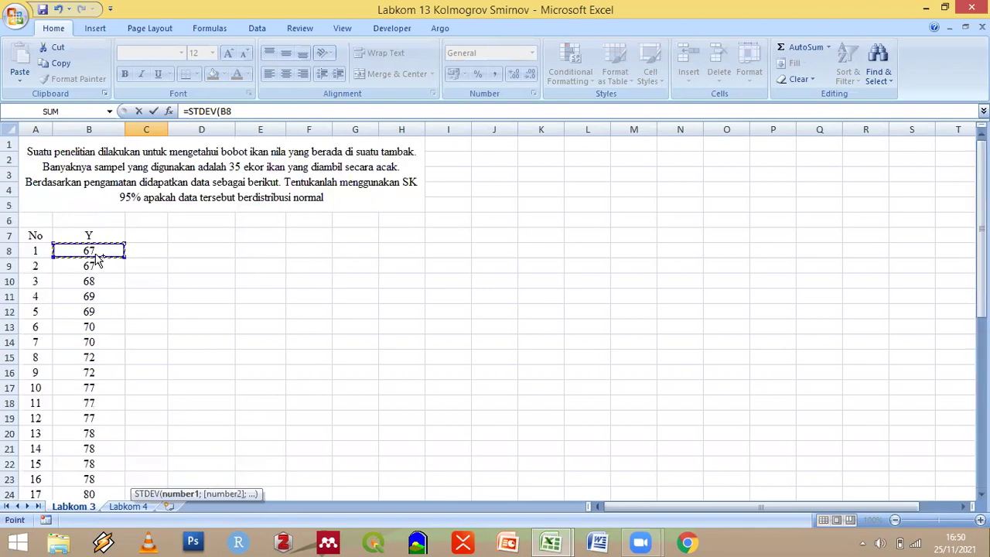
{"action": "key", "text": "ctrl+shift+Down"}
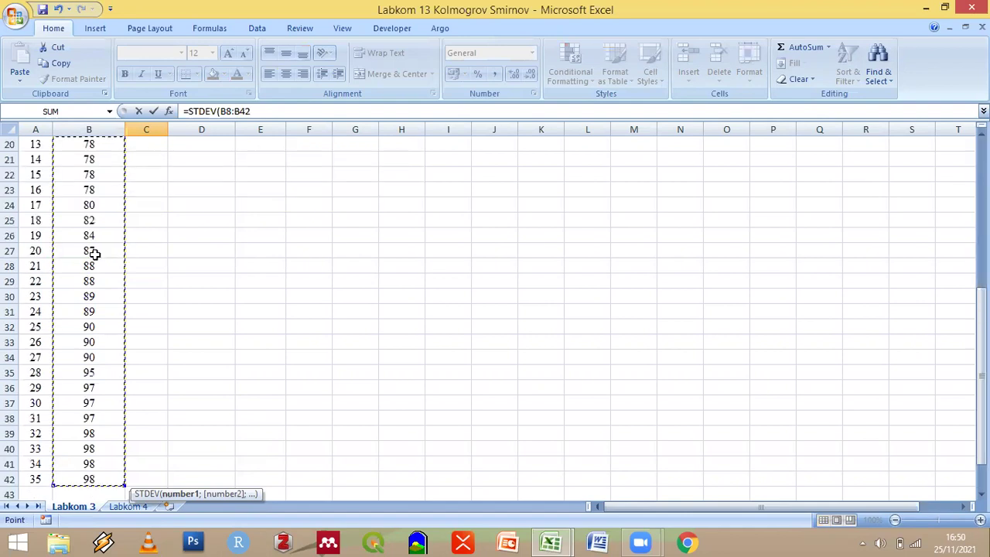
{"action": "type", "text": ")"}
{"action": "key", "text": "Return"}
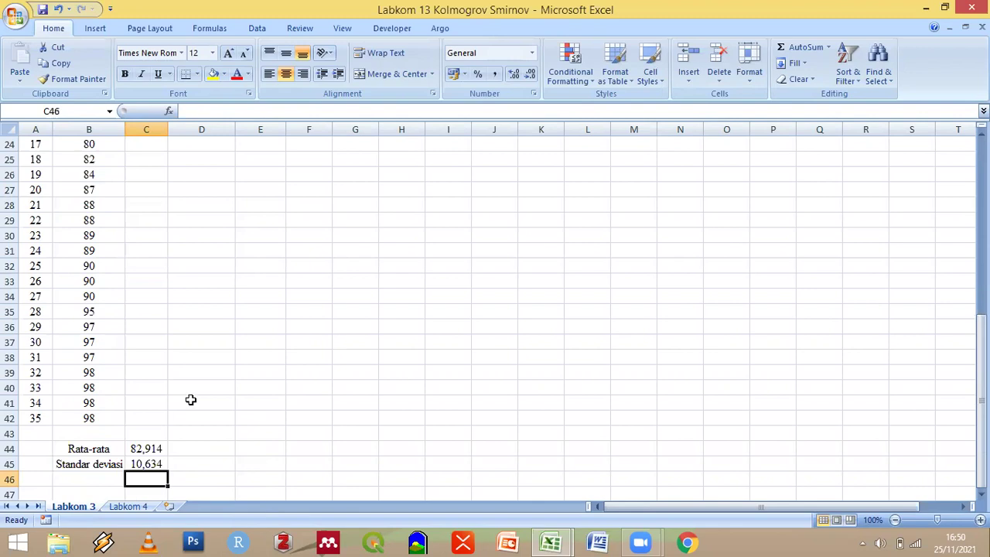
Enter the column heading "F(Yi)" in C7, beside the Y heading
{"action": "scroll", "coordinate": [191, 395], "scroll_direction": "up", "scroll_amount": 8}
{"action": "left_click", "coordinate": [144, 234]}
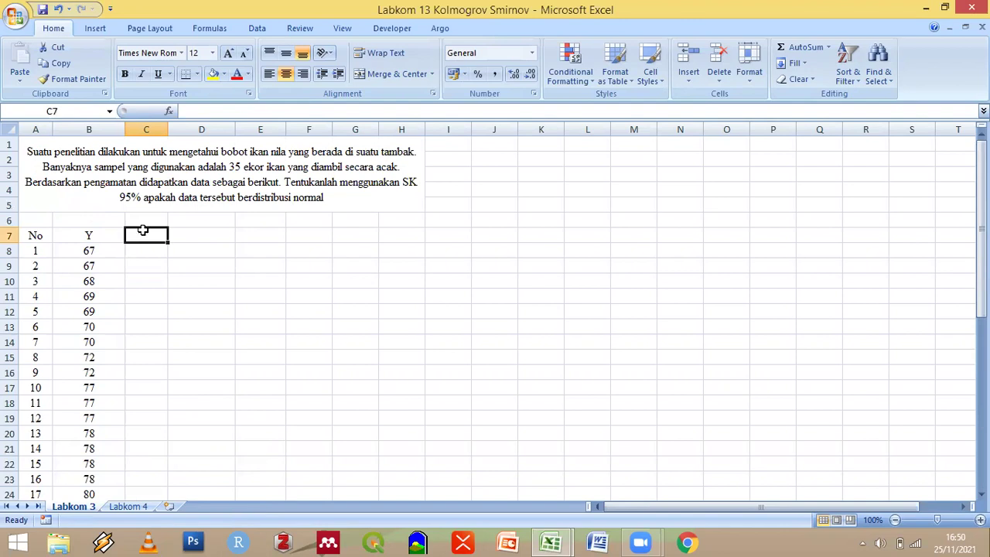
{"action": "type", "text": "F(y"}
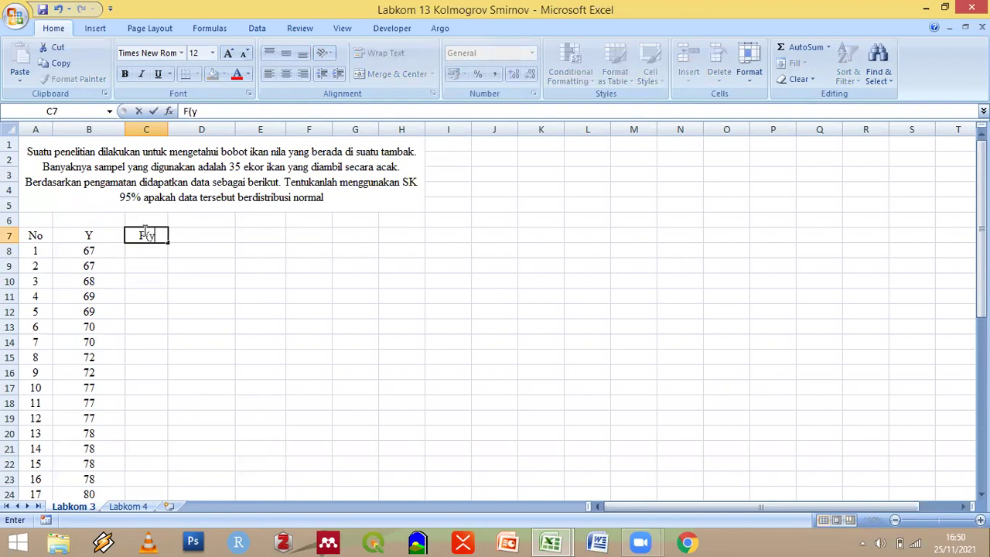
{"action": "key", "text": "BackSpace"}
{"action": "type", "text": "Yi)"}
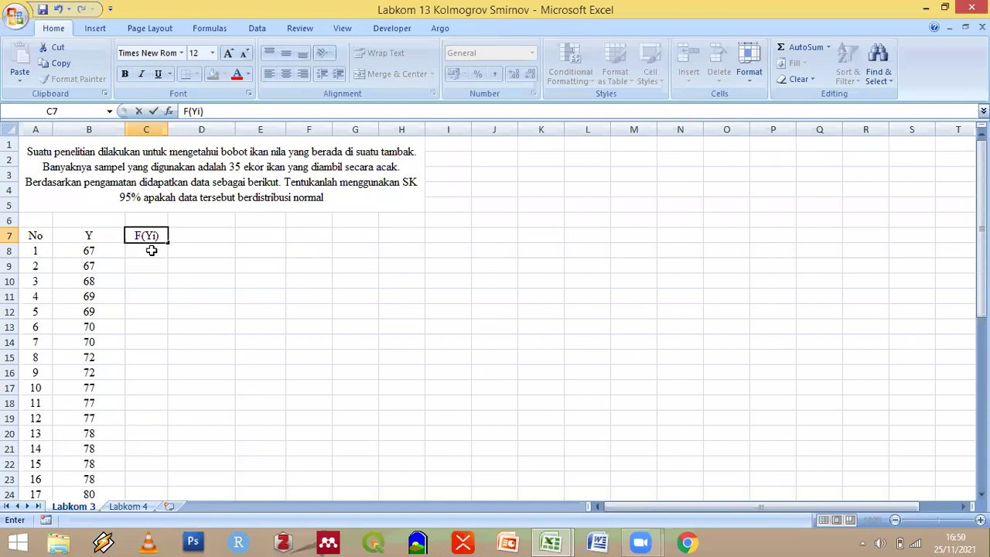
Start a NORMDIST formula in C8 with B8 as the x value
{"action": "left_click", "coordinate": [152, 251]}
{"action": "type", "text": "=norm"}
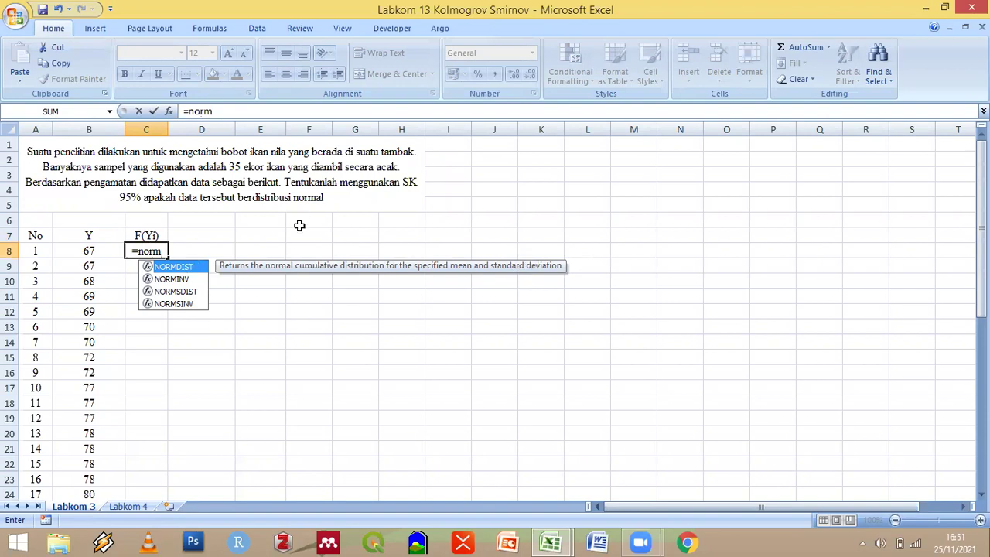
{"action": "key", "text": "Tab"}
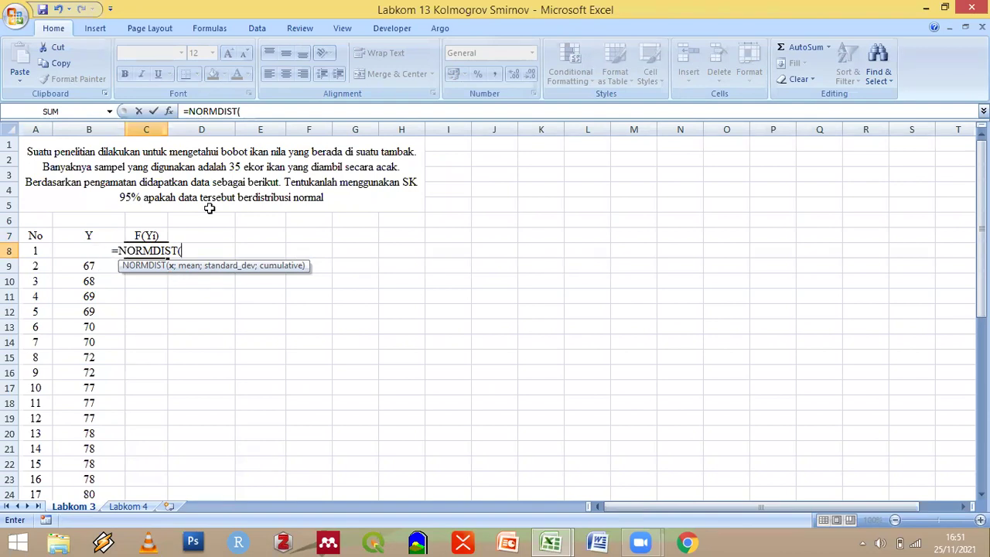
{"action": "key", "text": "Left"}
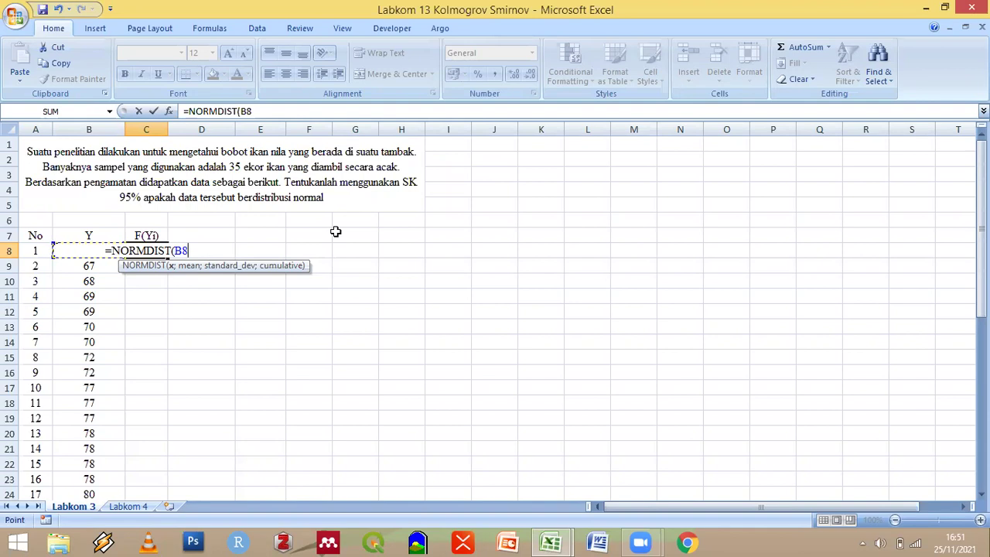
{"action": "type", "text": ";"}
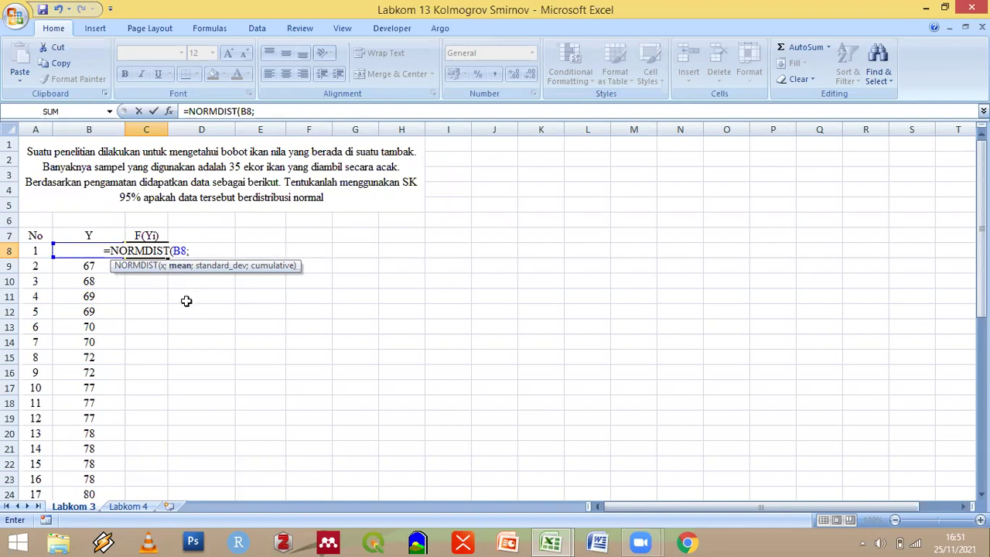
Add C44 as the mean and C45 as the standard deviation in the C8 NORMDIST formula
{"action": "scroll", "coordinate": [187, 302], "scroll_direction": "down", "scroll_amount": 3}
{"action": "scroll", "coordinate": [143, 386], "scroll_direction": "down", "scroll_amount": 6}
{"action": "left_click", "coordinate": [144, 387]}
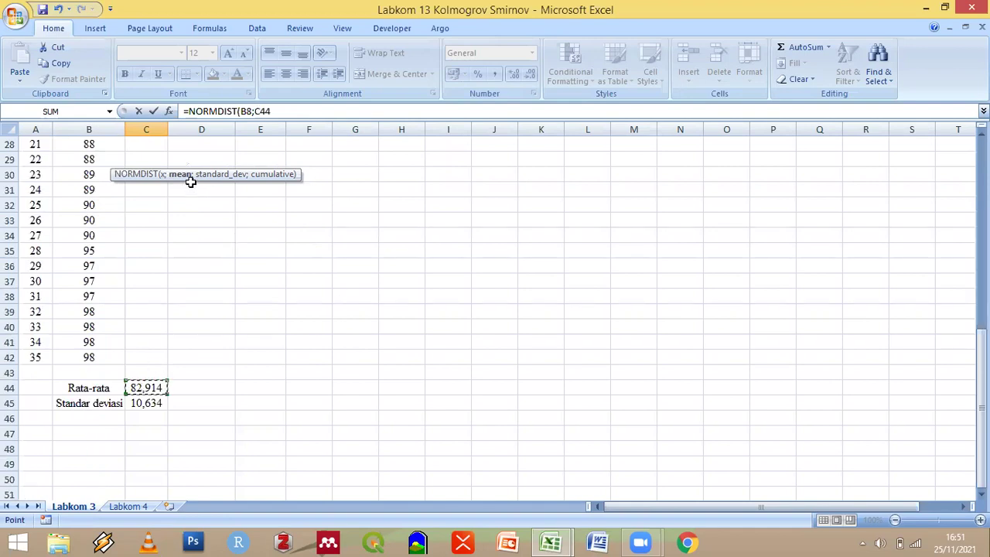
{"action": "type", "text": ";"}
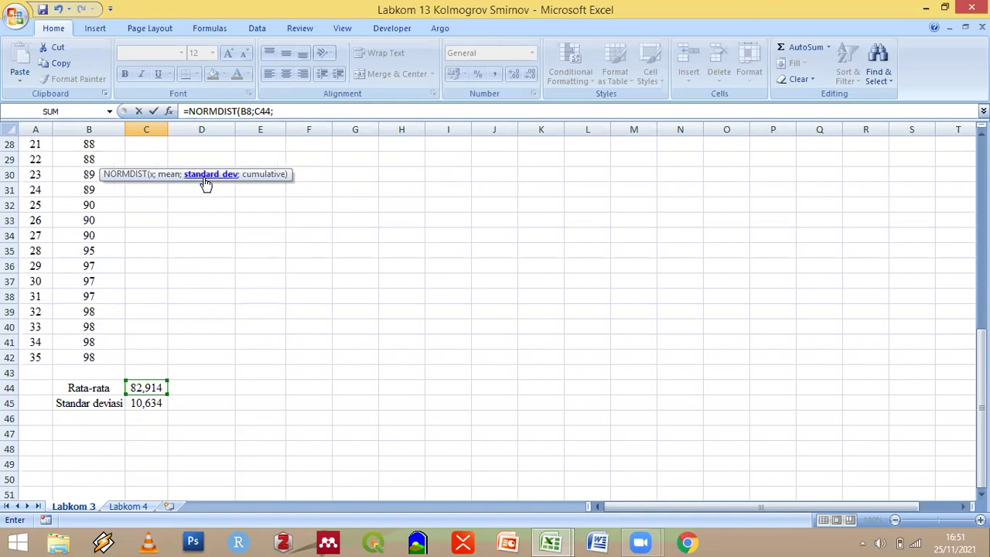
{"action": "left_click", "coordinate": [149, 403]}
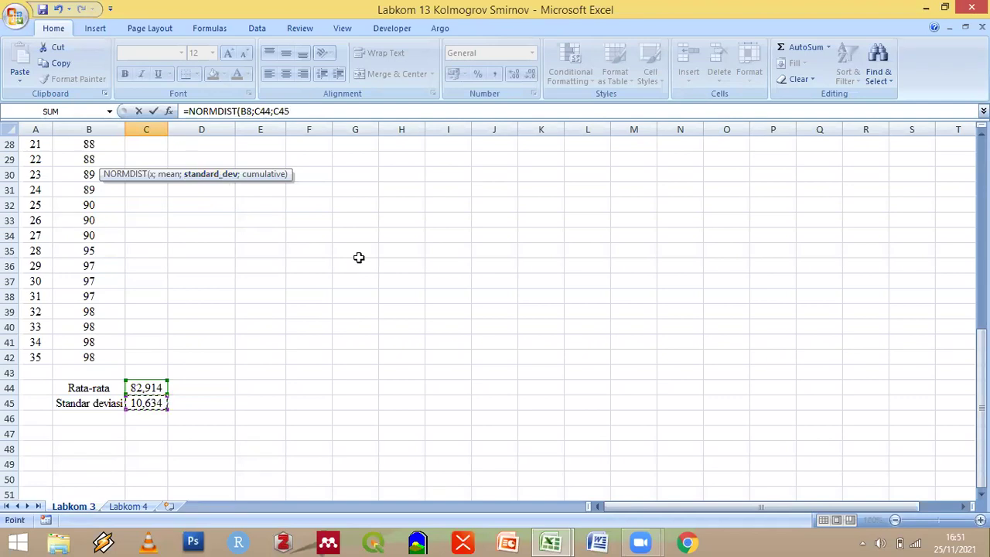
{"action": "type", "text": ";"}
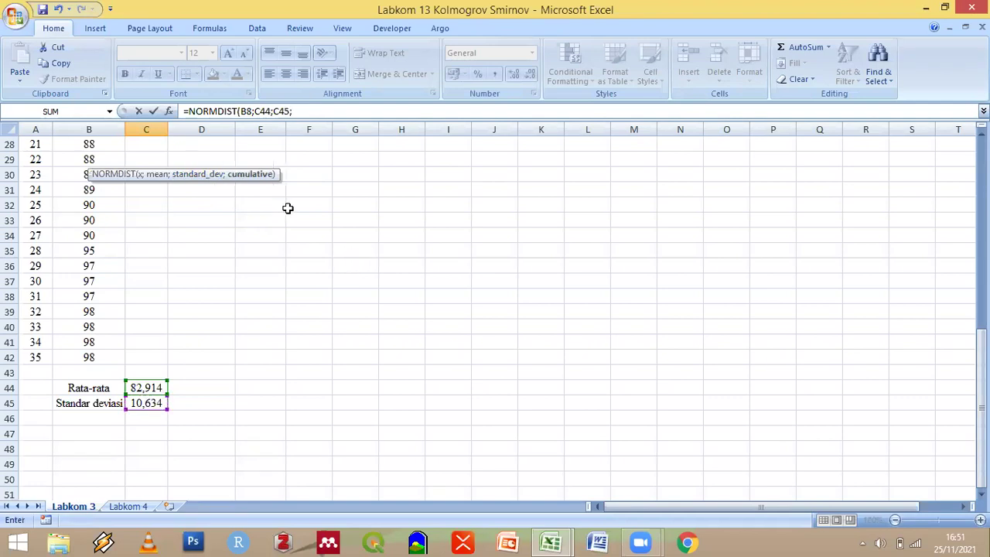
Complete the C8 NORMDIST formula with TRUE as the cumulative argument and fill it down to C42
{"action": "scroll", "coordinate": [288, 208], "scroll_direction": "up", "scroll_amount": 8}
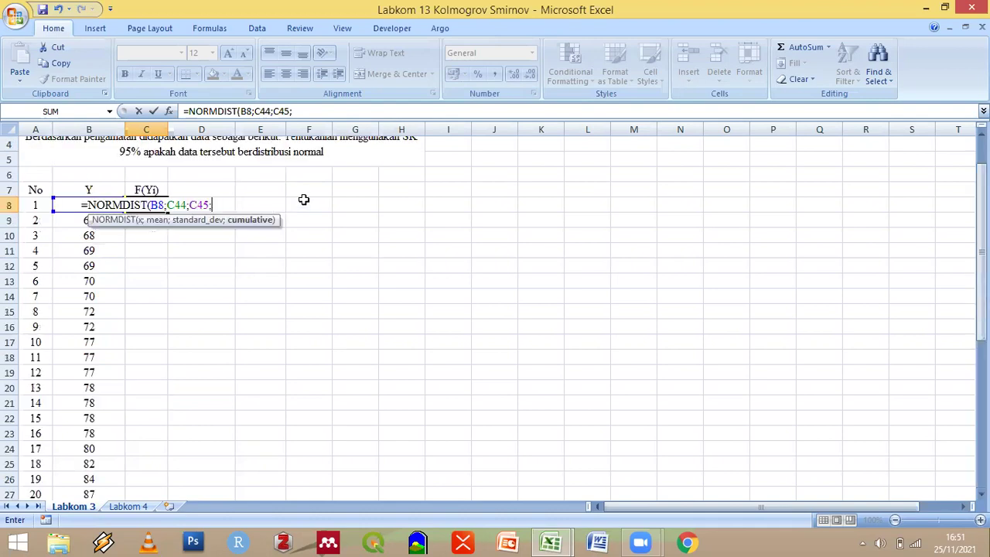
{"action": "type", "text": "true"}
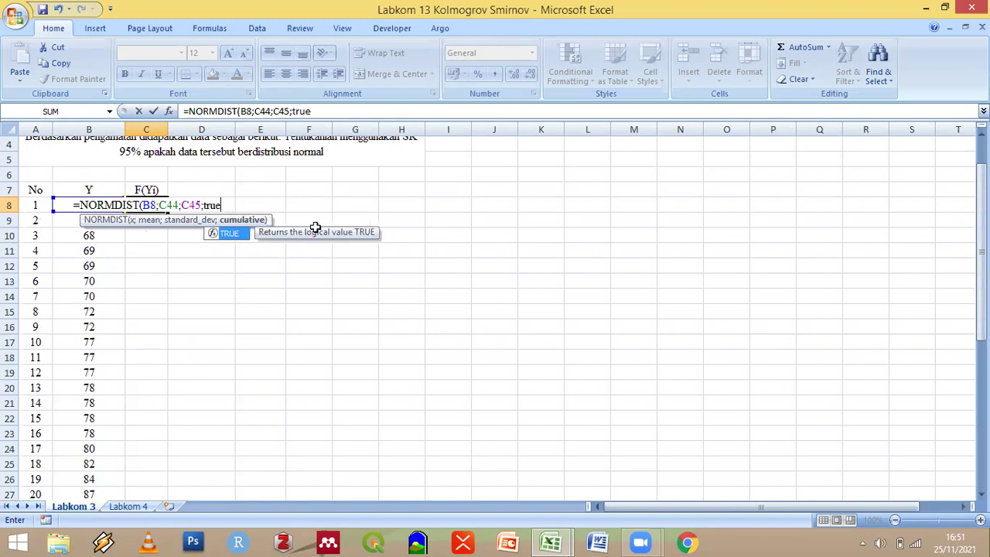
{"action": "double_click", "coordinate": [236, 234]}
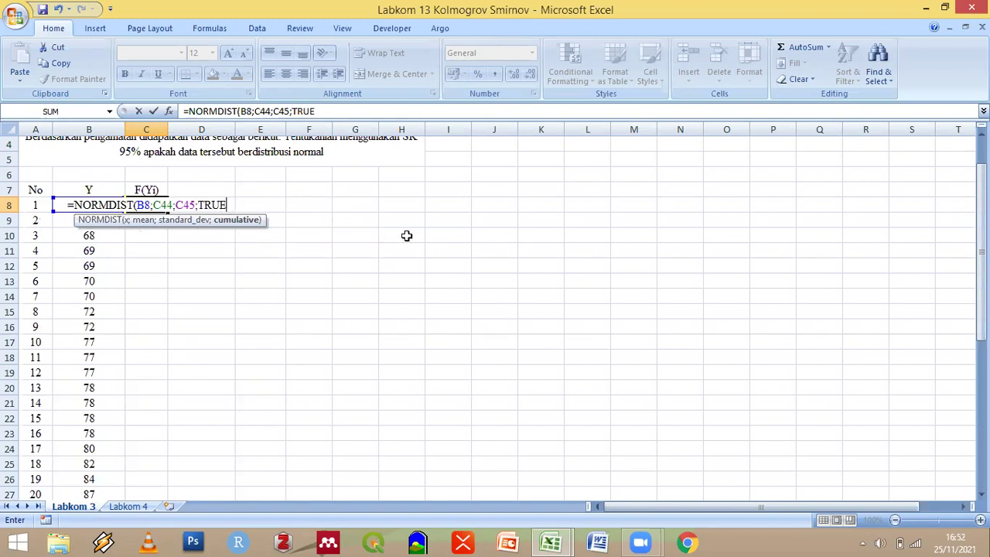
{"action": "type", "text": ")"}
{"action": "key", "text": "Return"}
{"action": "left_click", "coordinate": [158, 205]}
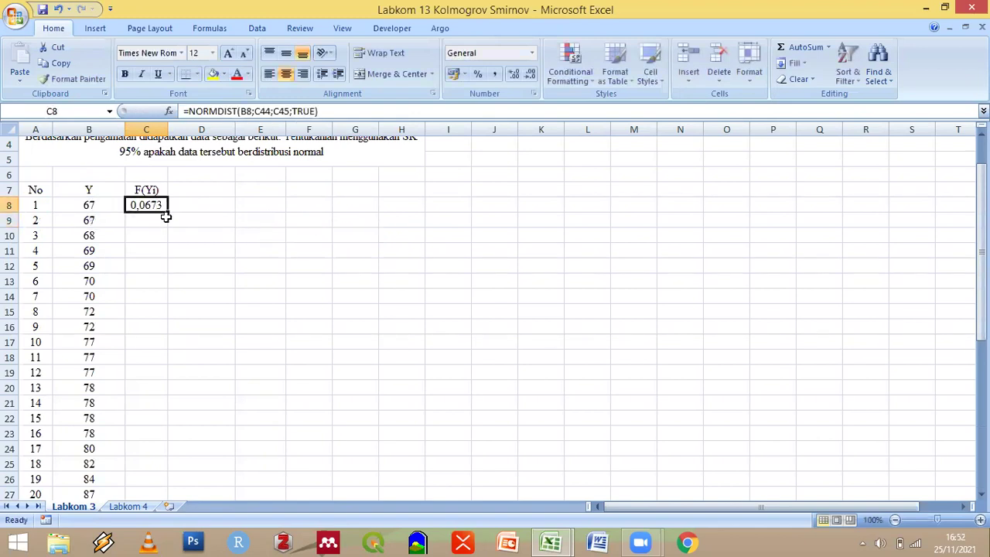
{"action": "double_click", "coordinate": [167, 212]}
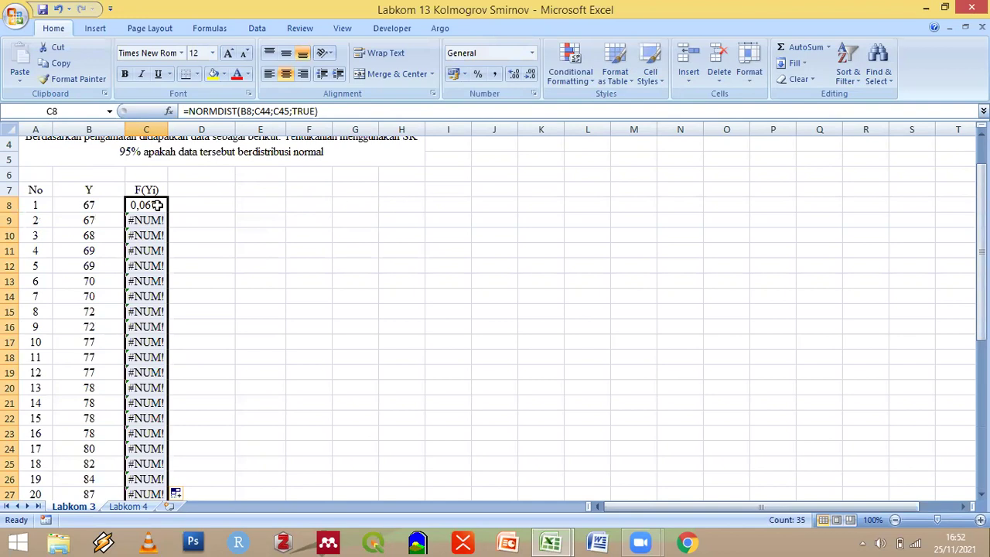
Make the mean and standard deviation references absolute in the C8 formula, as $C$44 and $C$45
{"action": "left_click", "coordinate": [157, 207]}
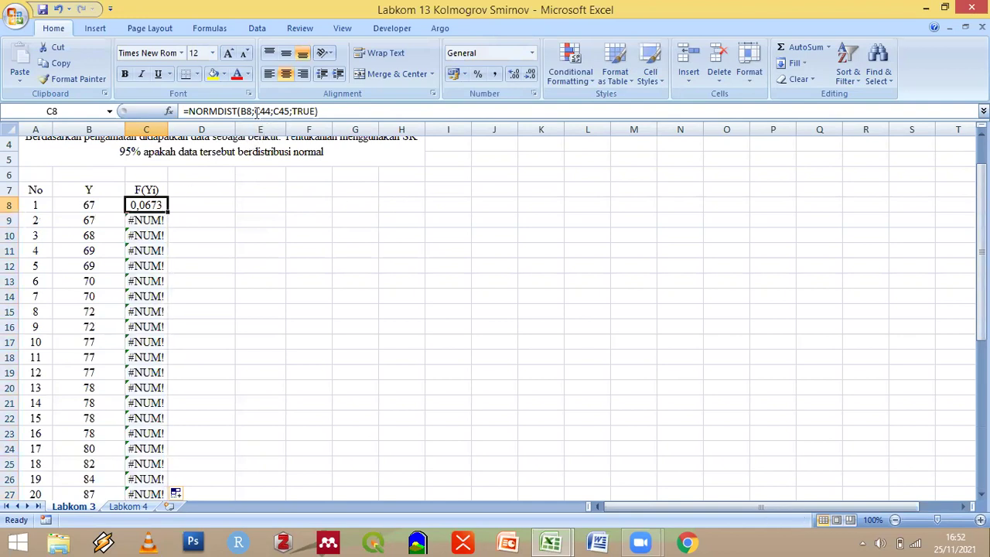
{"action": "left_click", "coordinate": [265, 110]}
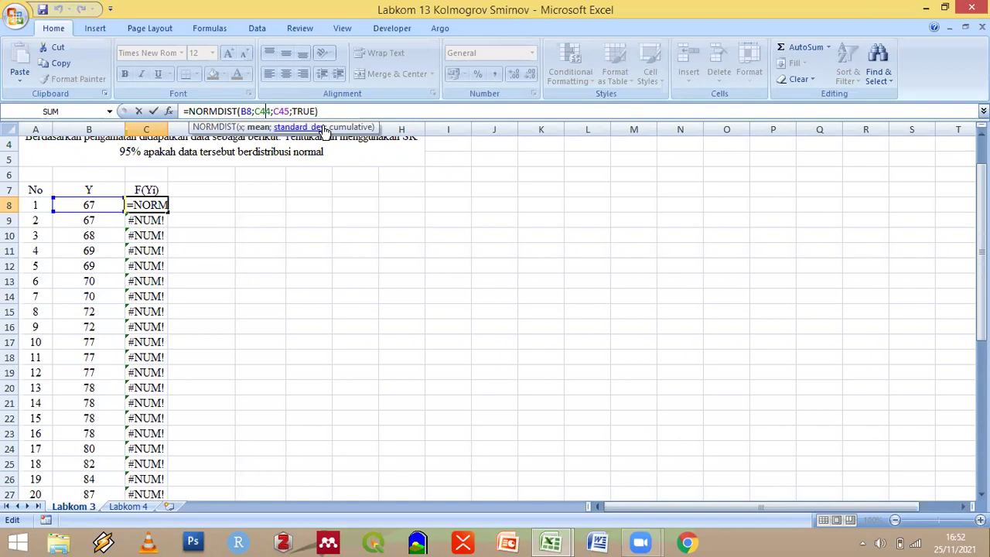
{"action": "key", "text": "F4"}
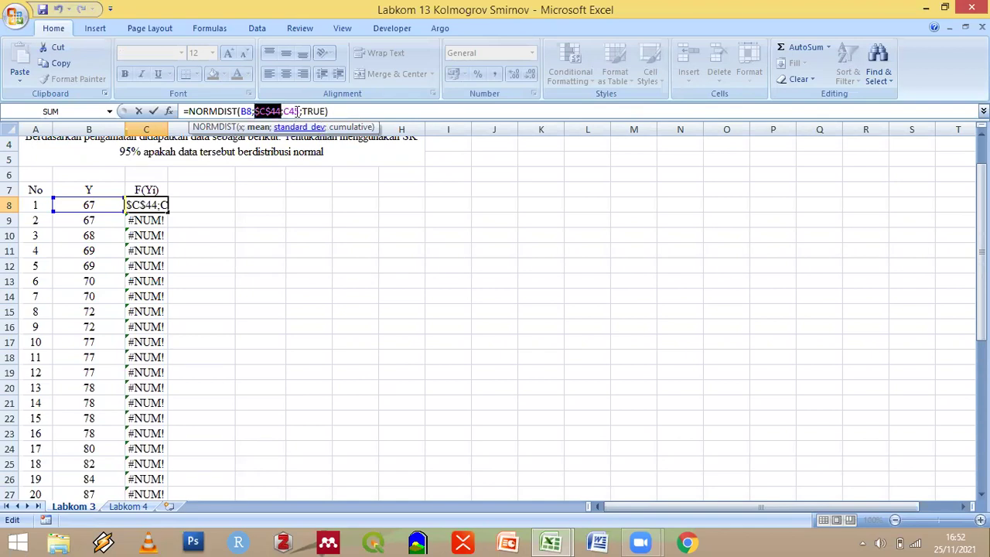
{"action": "key", "text": "Right"}
{"action": "key", "text": "Right"}
{"action": "key", "text": "Right"}
{"action": "key", "text": "Right"}
{"action": "key", "text": "F4"}
{"action": "key", "text": "Return"}
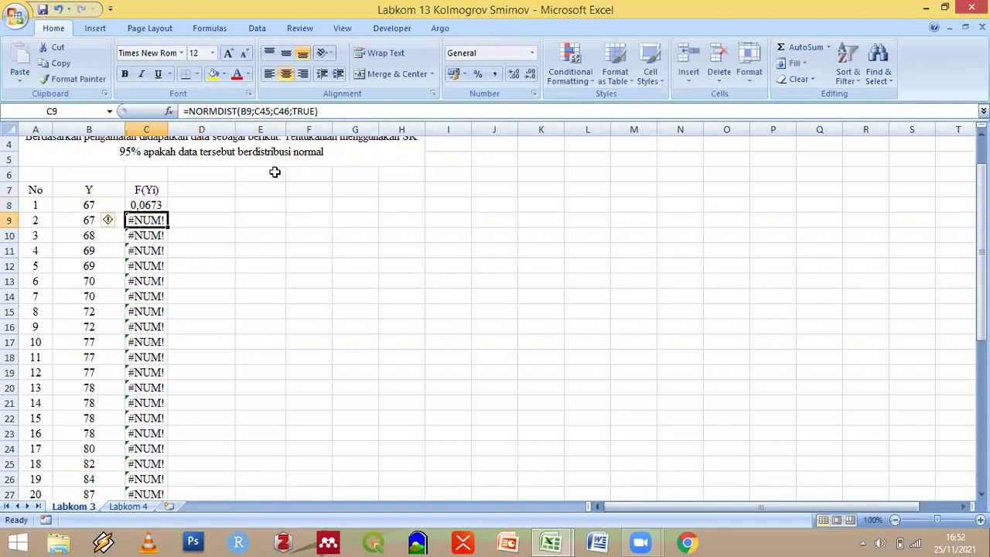
Fill the corrected C8 formula down to C42 and format the F(Yi) values to four decimal places
{"action": "left_click", "coordinate": [157, 205]}
{"action": "double_click", "coordinate": [167, 212]}
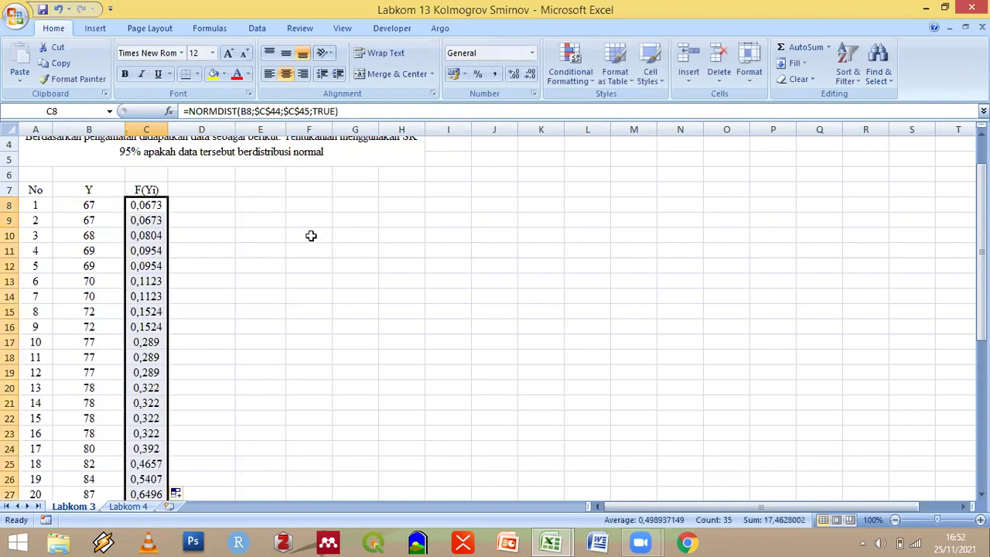
{"action": "left_click", "coordinate": [531, 76]}
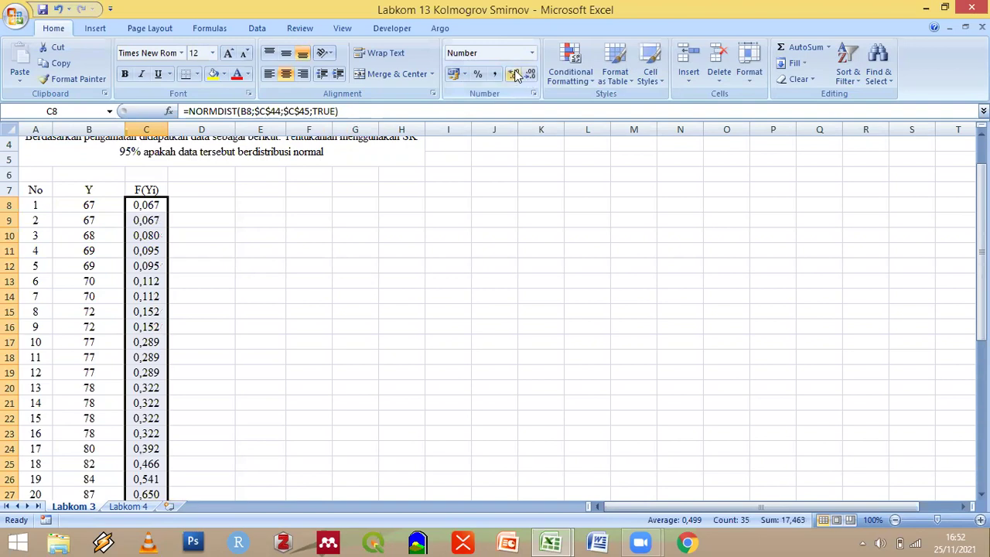
{"action": "left_click", "coordinate": [514, 74]}
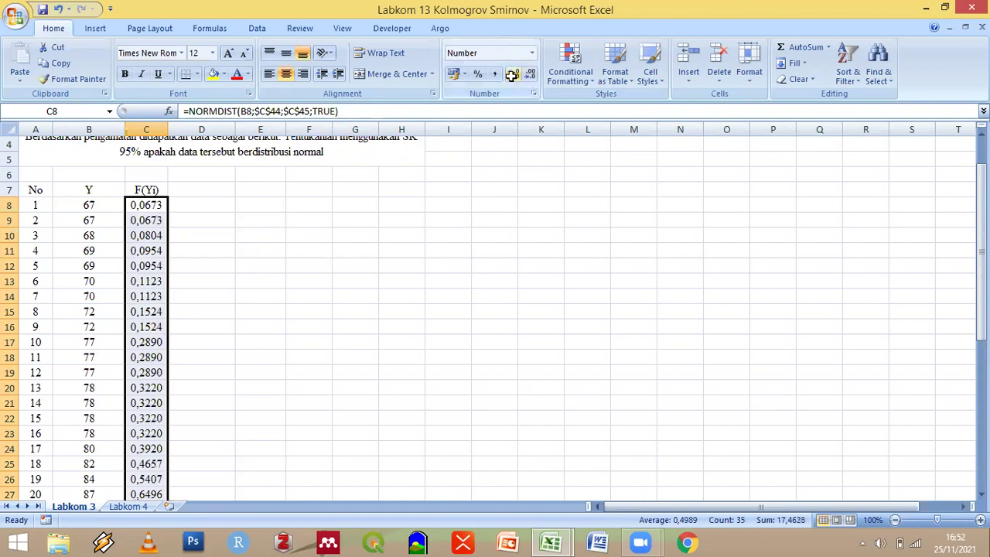
Enter the column heading "F(Yi)-((i-1)/N)" in D7, beside the F(Yi) heading
{"action": "left_click", "coordinate": [208, 184]}
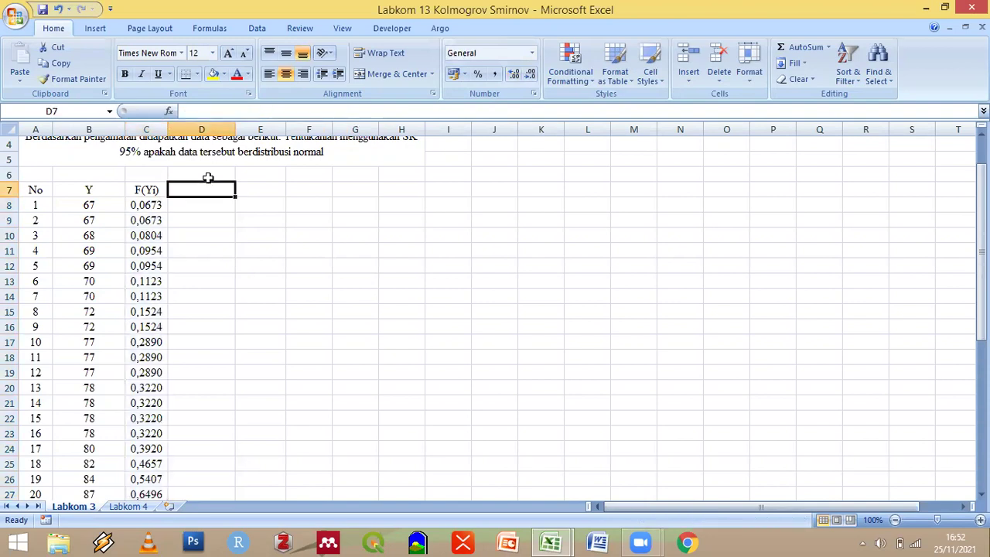
{"action": "type", "text": "F"}
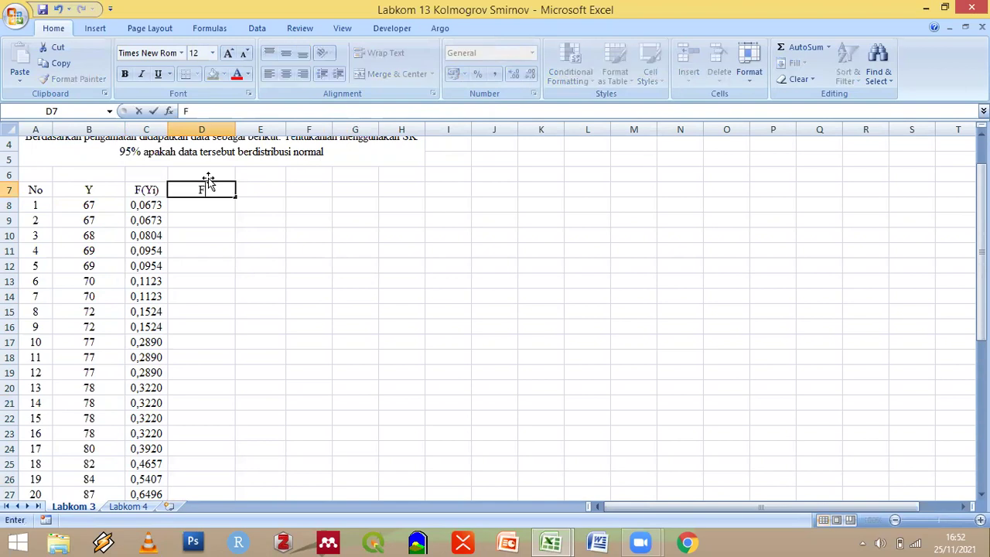
{"action": "type", "text": "(Yi)-((i-1)/N)"}
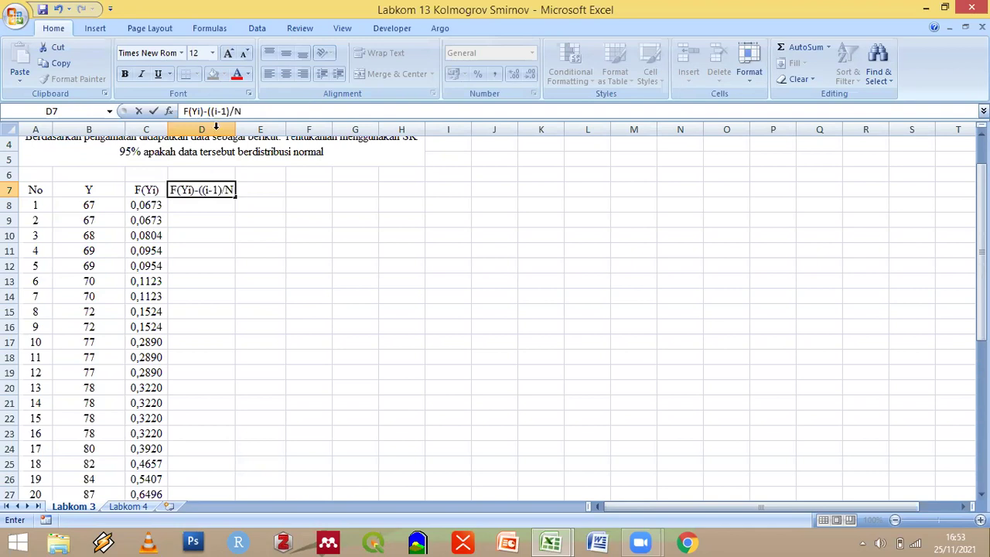
{"action": "key", "text": "Return"}
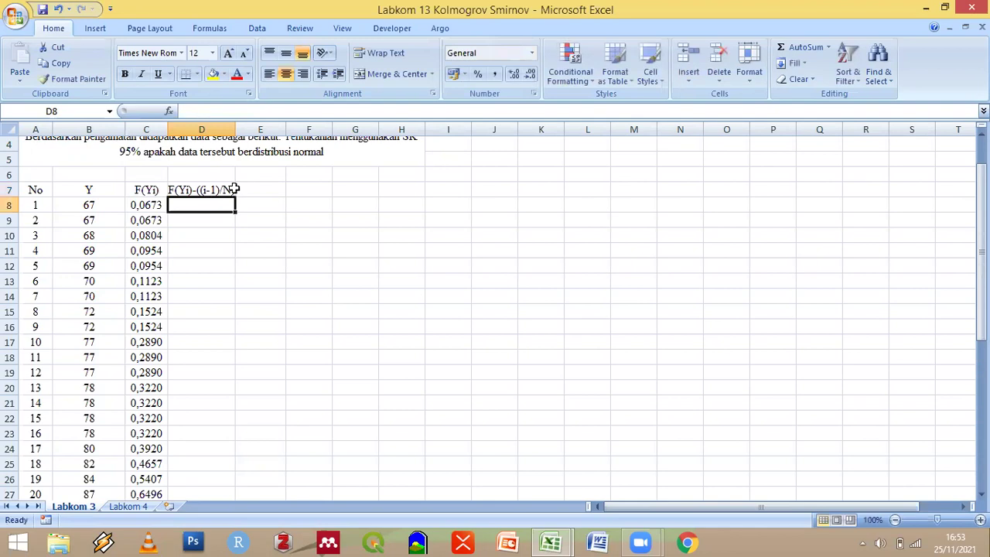
Start the D8 formula with =C8-((A8-1), using the F(Yi) value and the row's number
{"action": "type", "text": "="}
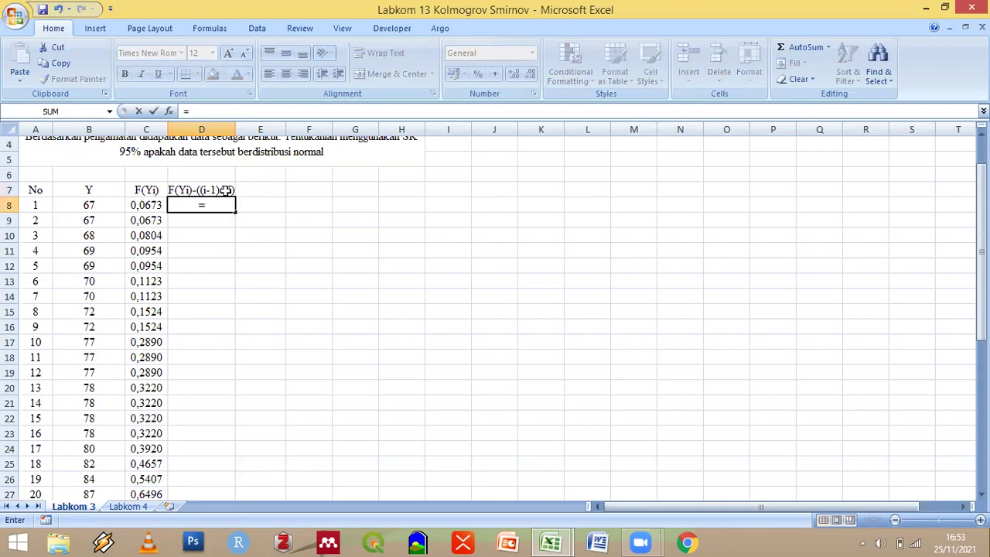
{"action": "left_click", "coordinate": [144, 209]}
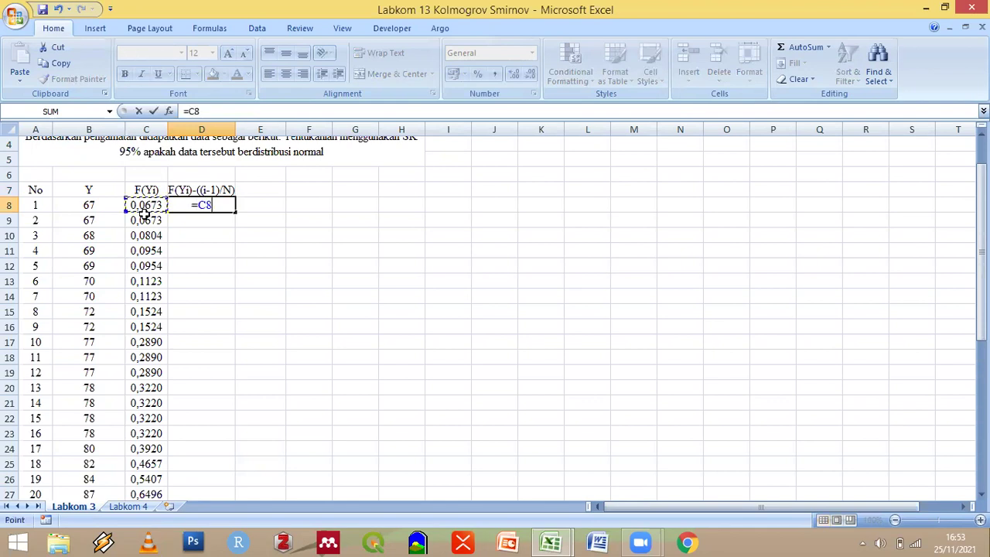
{"action": "type", "text": "-(("}
{"action": "left_click", "coordinate": [35, 205]}
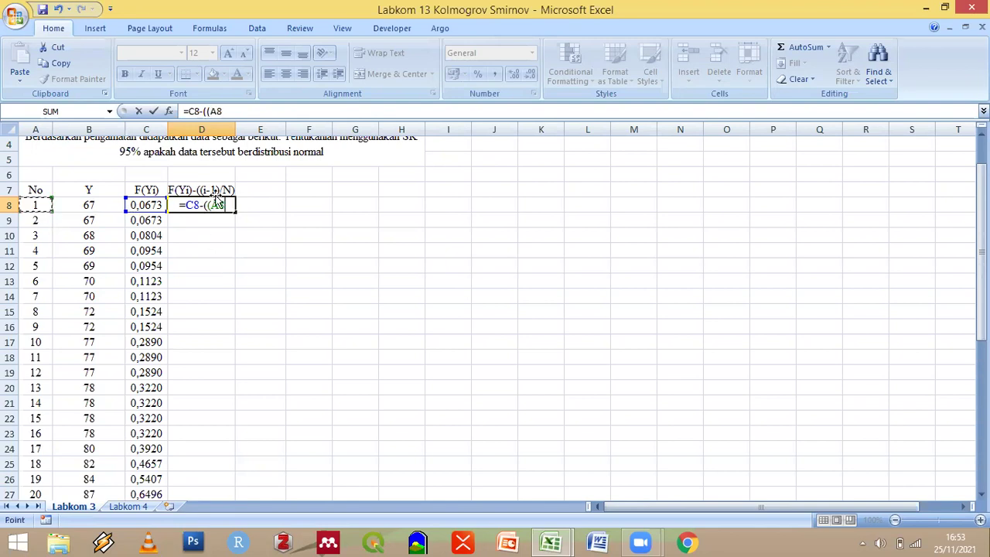
{"action": "type", "text": "-1"}
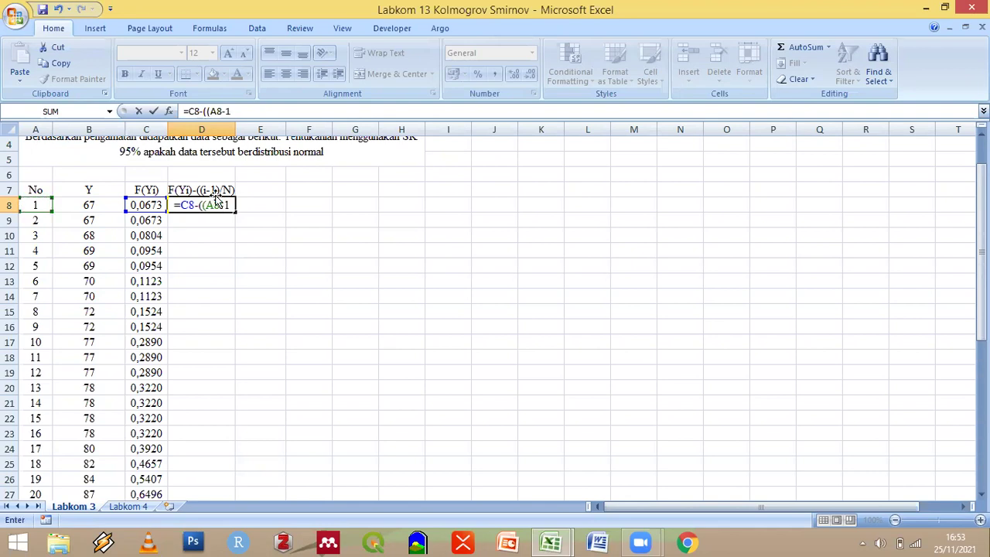
{"action": "type", "text": ")"}
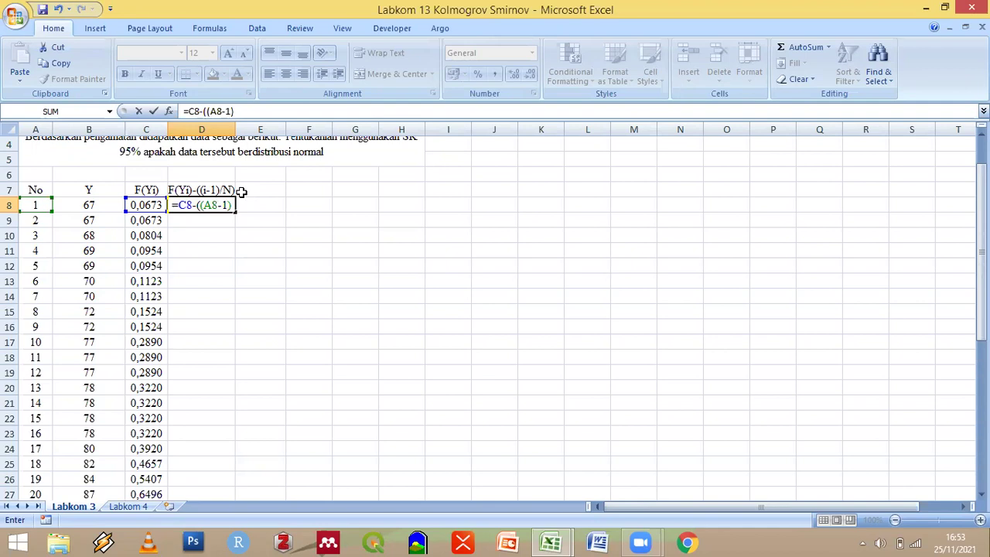
{"action": "scroll", "coordinate": [83, 287], "scroll_direction": "down", "scroll_amount": 8}
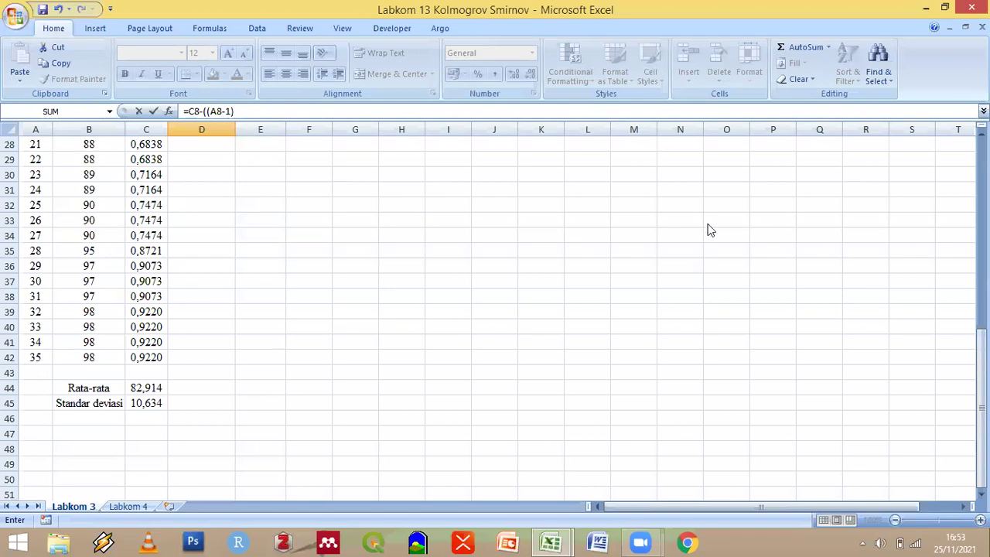
{"action": "key", "text": "Return"}
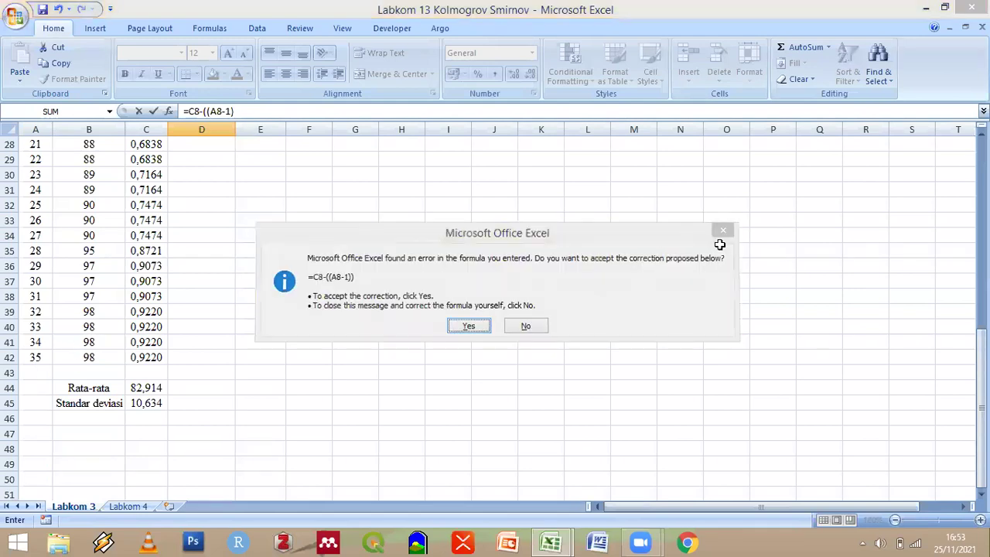
{"action": "left_click", "coordinate": [725, 230]}
{"action": "key", "text": "Return"}
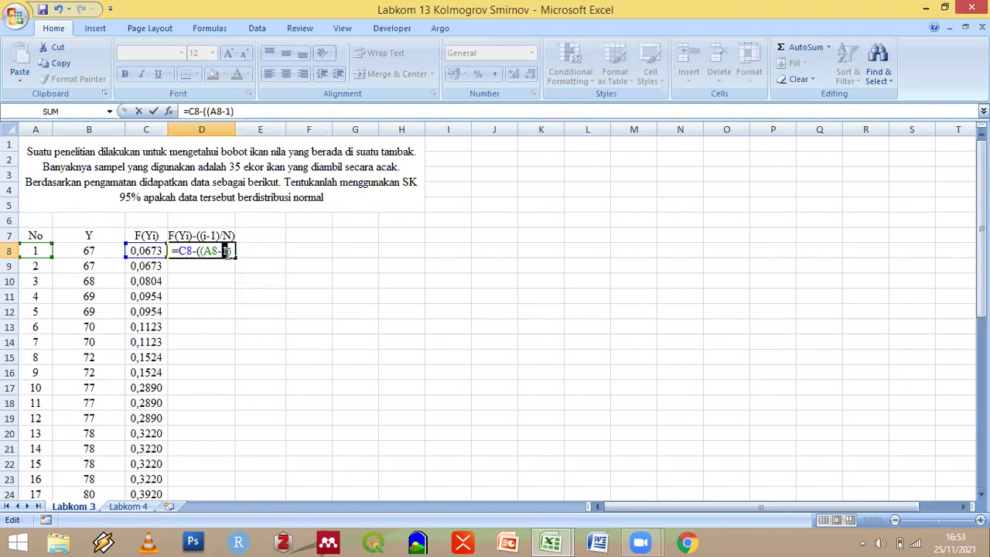
{"action": "key", "text": "Return"}
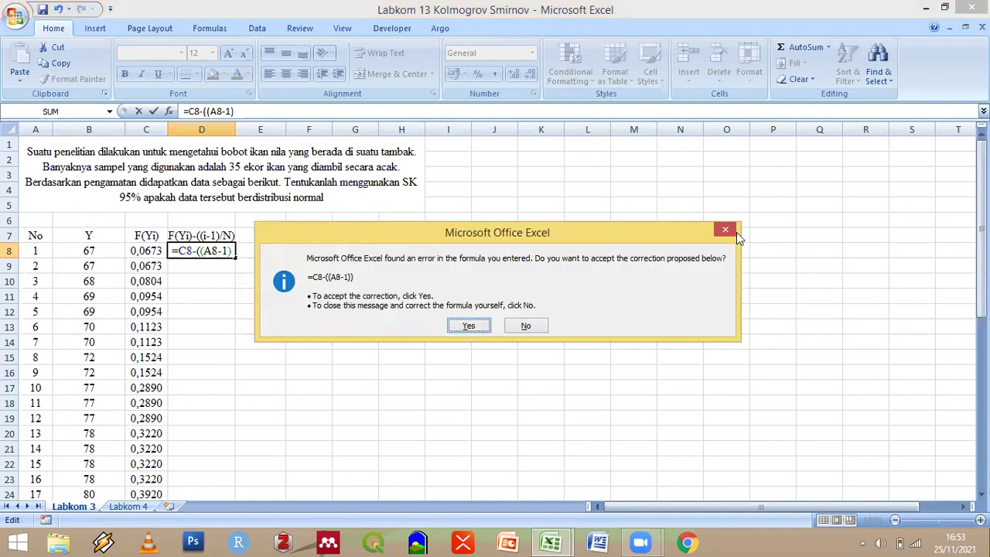
{"action": "left_click", "coordinate": [727, 231]}
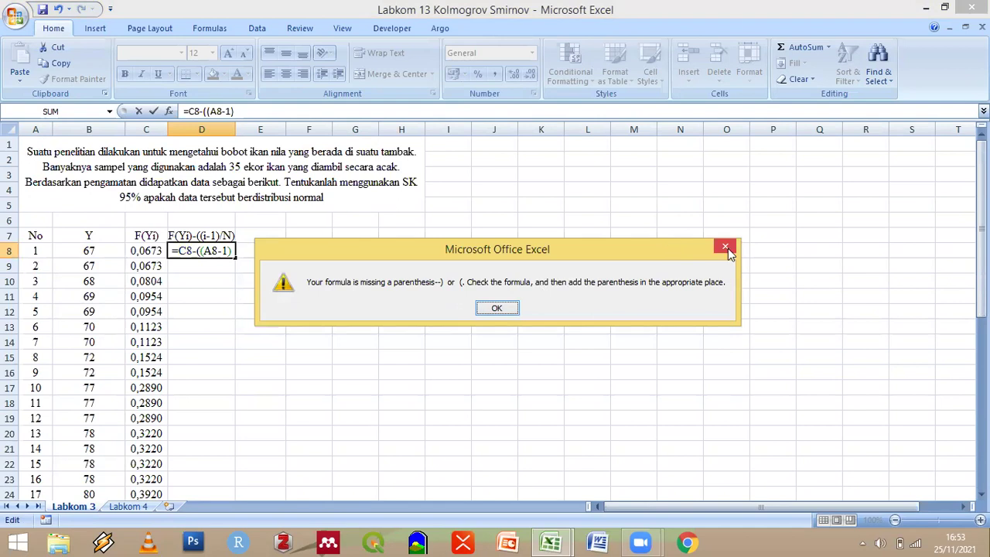
{"action": "key", "text": "Return"}
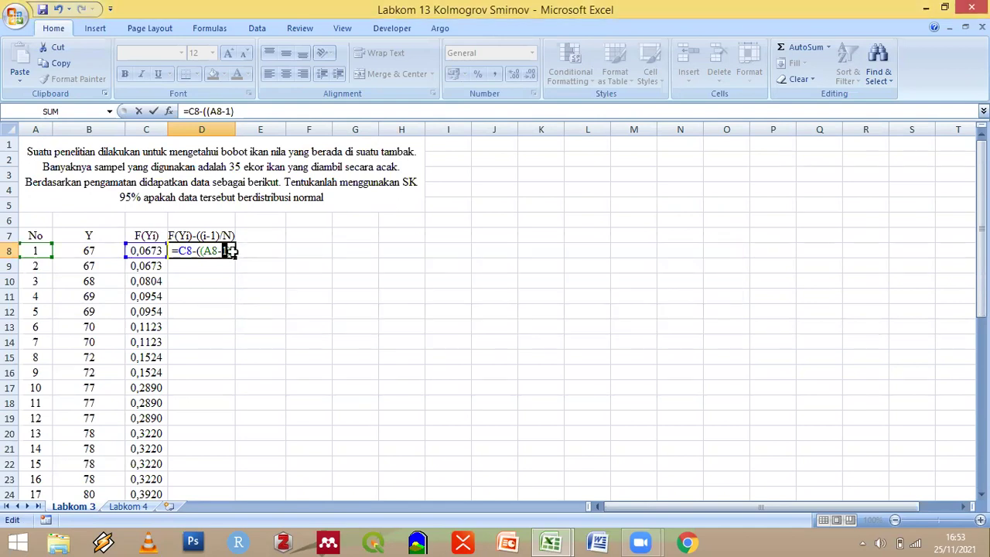
Complete the D8 formula as =C8-((A8-1)/$A$42), with an absolute reference to the last sample number
{"action": "key", "text": "BackSpace"}
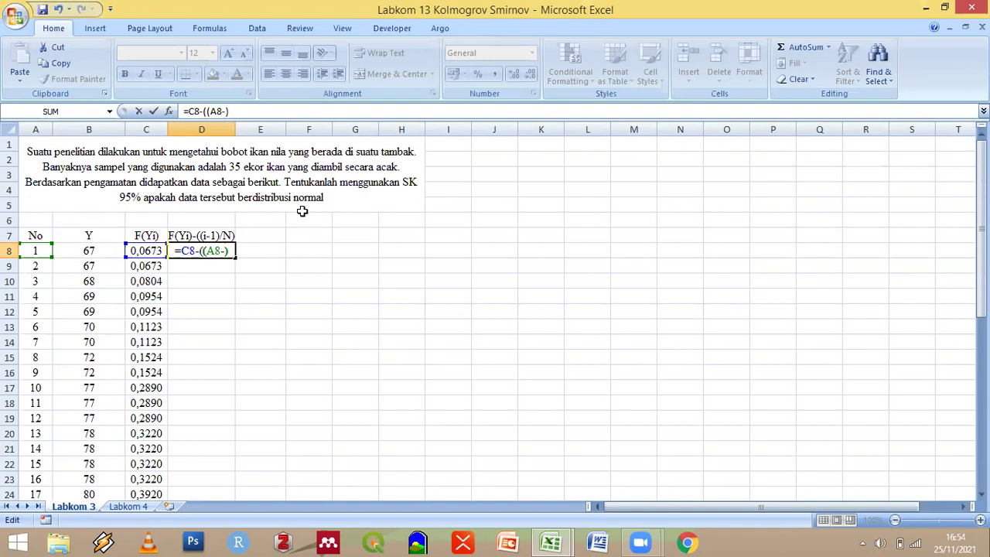
{"action": "key", "text": "BackSpace"}
{"action": "type", "text": "1)/"}
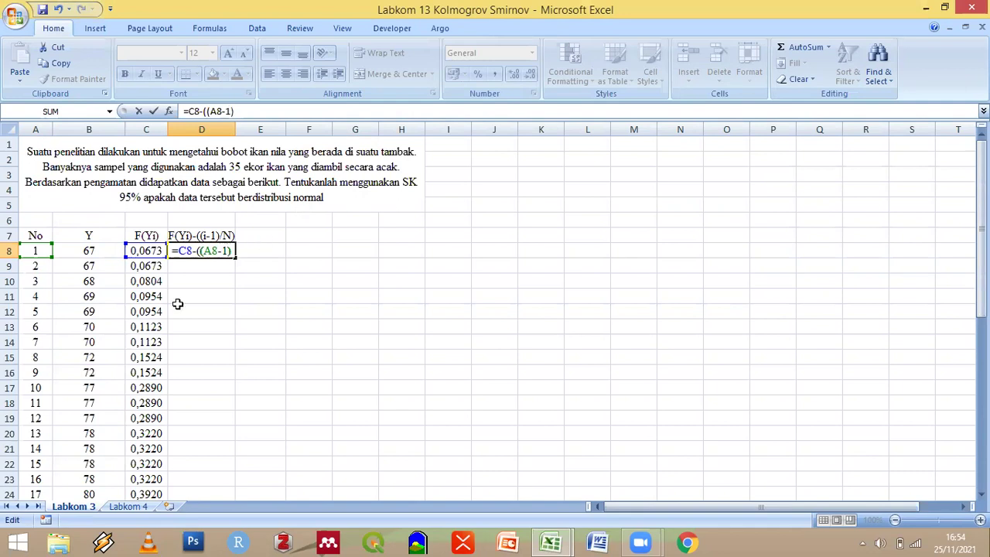
{"action": "scroll", "coordinate": [31, 456], "scroll_direction": "down", "scroll_amount": 7}
{"action": "left_click", "coordinate": [33, 448]}
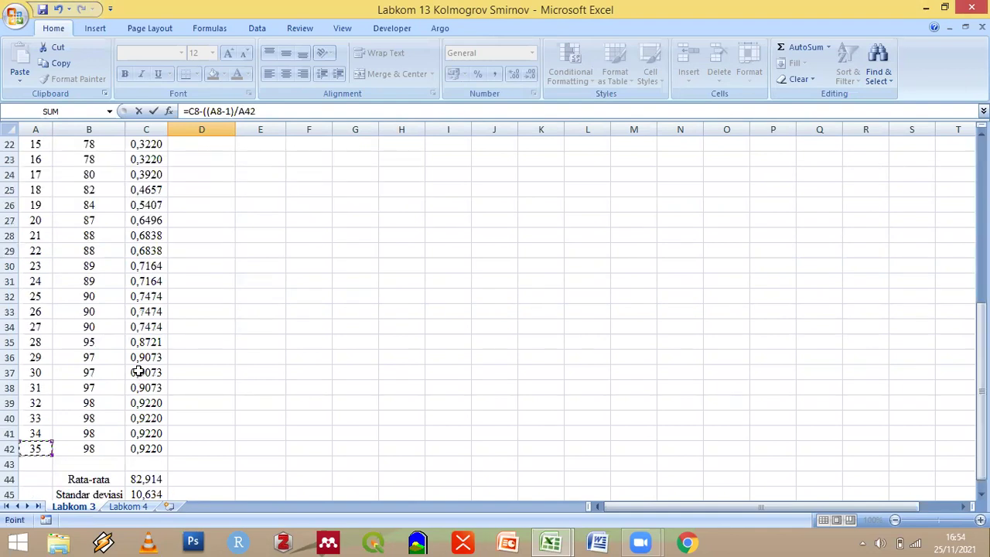
{"action": "scroll", "coordinate": [138, 368], "scroll_direction": "up", "scroll_amount": 7}
{"action": "type", "text": ")"}
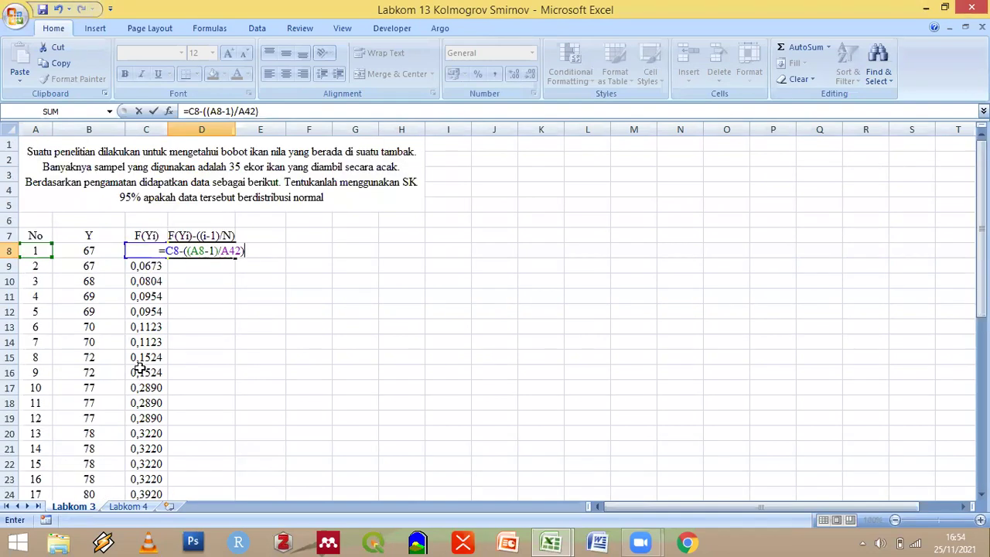
{"action": "left_click", "coordinate": [215, 250]}
{"action": "key", "text": "F4"}
{"action": "key", "text": "ctrl+Return"}
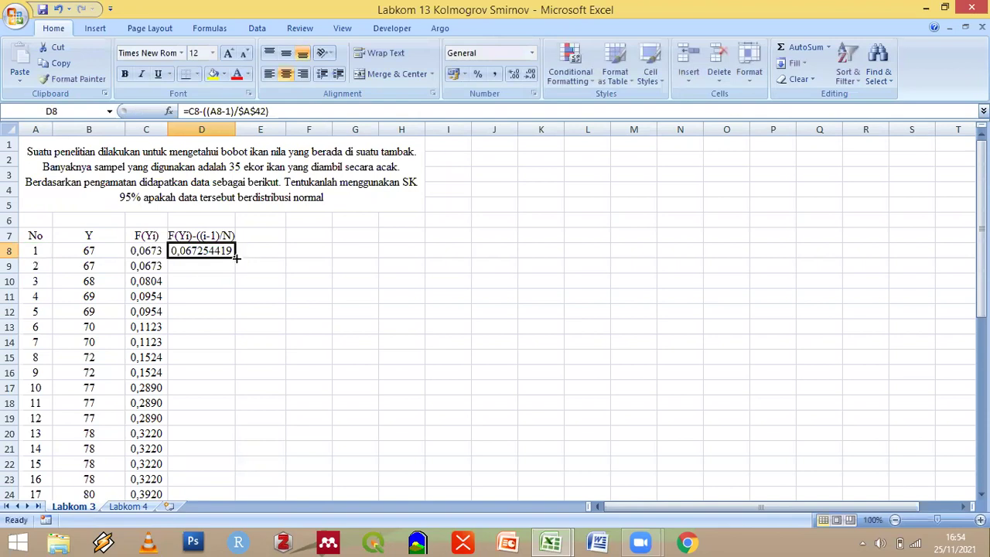
Fill the D8 formula down to D42 and format the column's values to four decimal places
{"action": "double_click", "coordinate": [234, 258]}
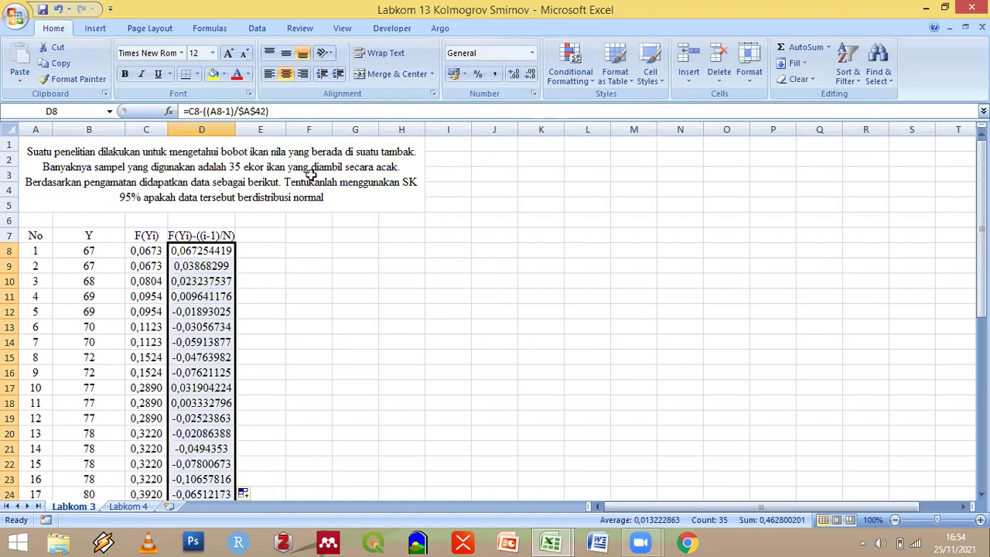
{"action": "left_click", "coordinate": [528, 76]}
{"action": "left_click", "coordinate": [528, 76]}
{"action": "left_click", "coordinate": [528, 76]}
{"action": "left_click", "coordinate": [527, 76]}
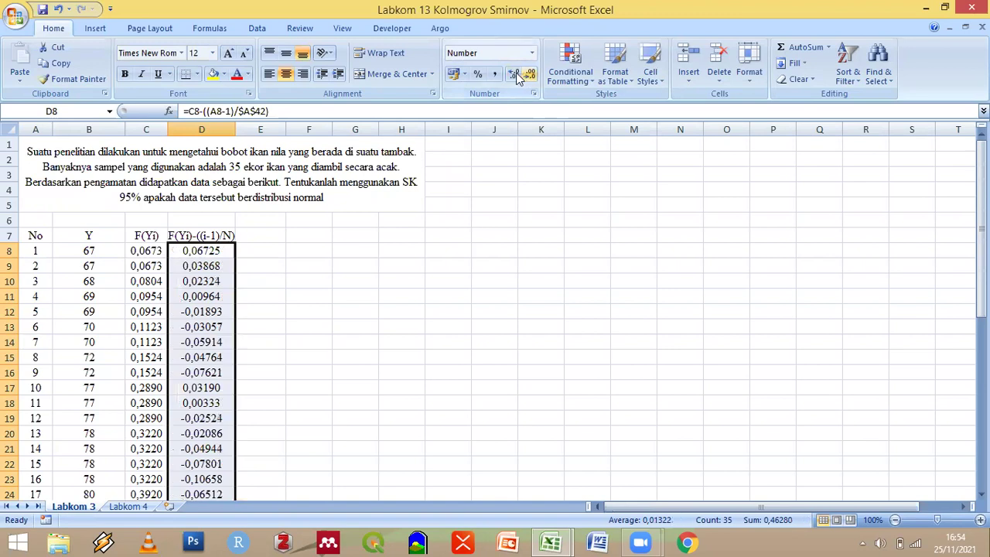
{"action": "left_click", "coordinate": [527, 76]}
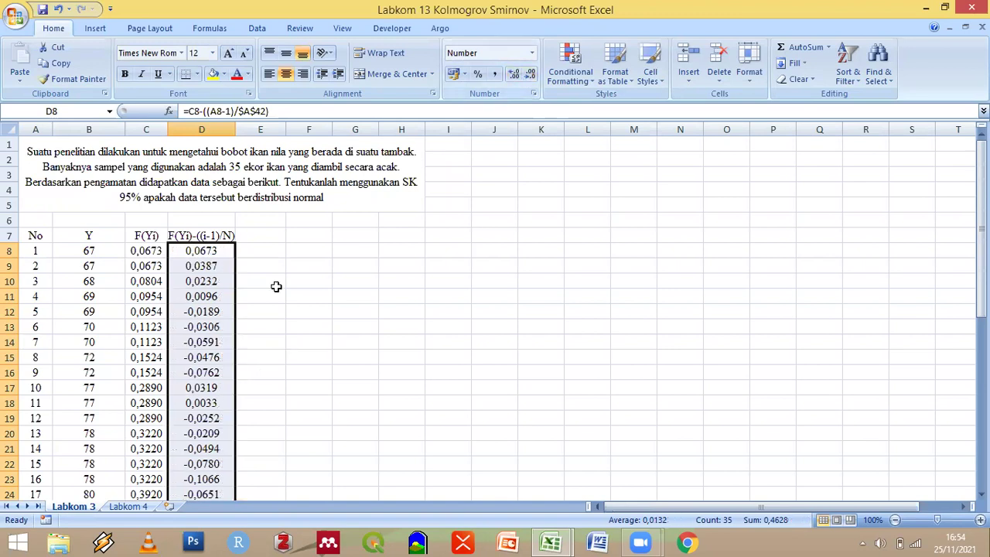
Enter the column heading "(i/N)-F(Yi)" in E7, beside the F(Yi)-((i-1)/N) heading
{"action": "left_click", "coordinate": [271, 238]}
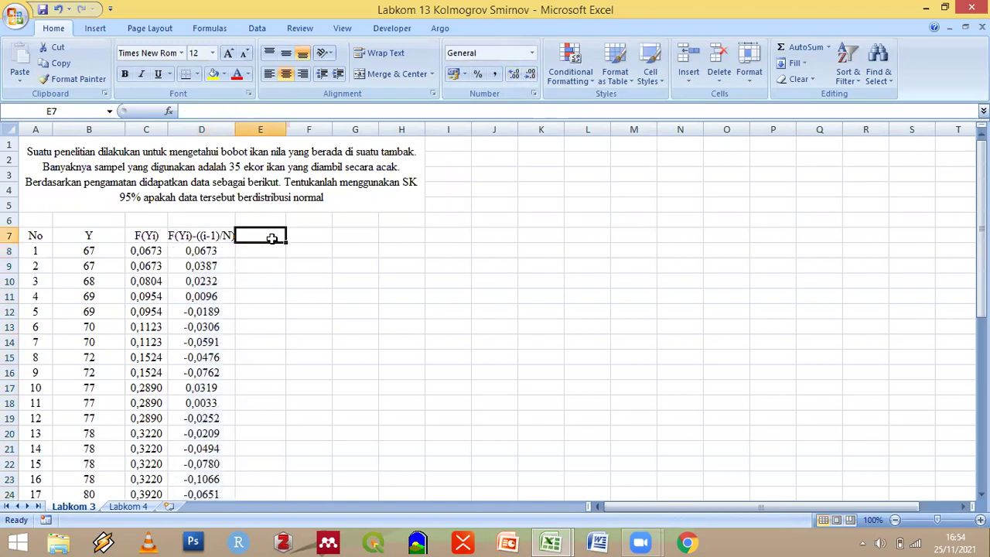
{"action": "type", "text": "(i"}
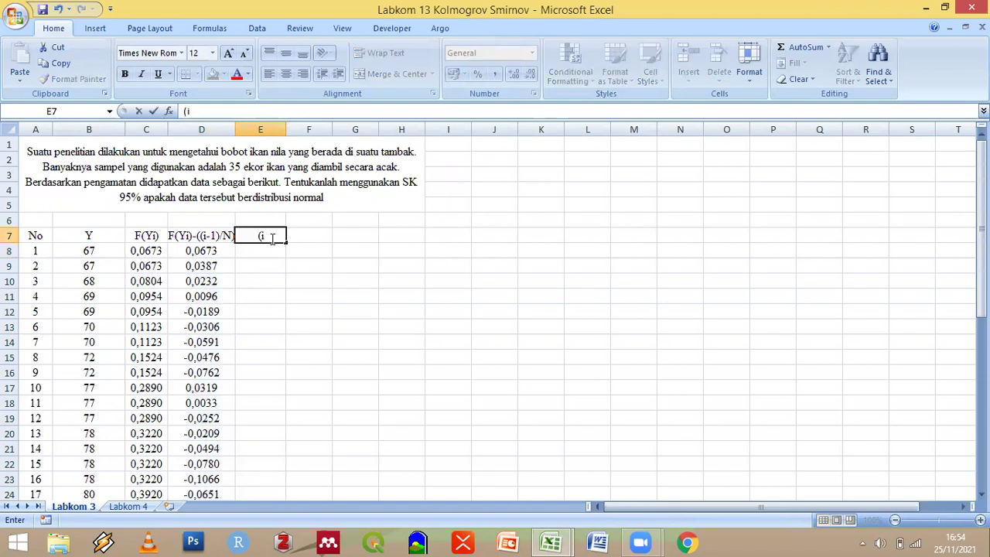
{"action": "type", "text": "/N)-F(Yi)"}
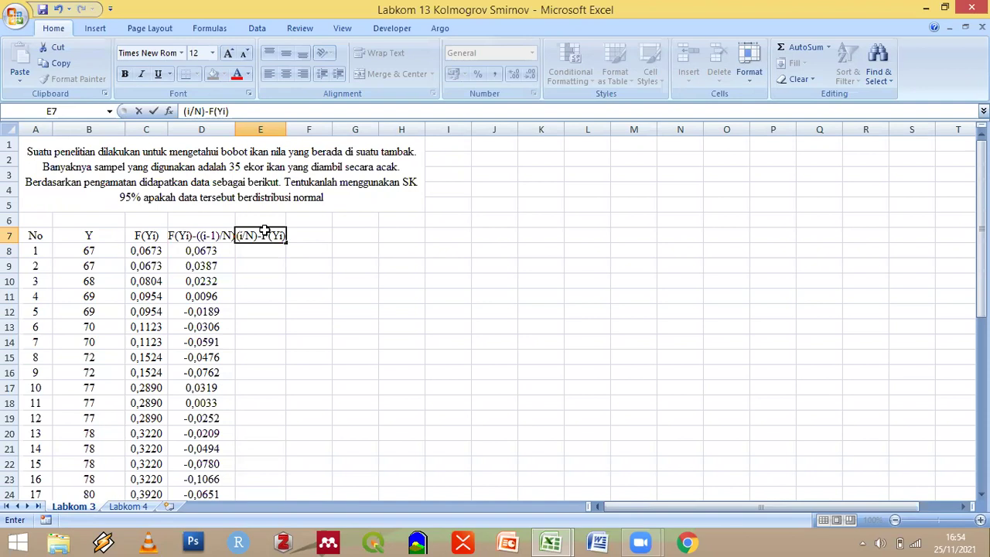
{"action": "left_click", "coordinate": [253, 246]}
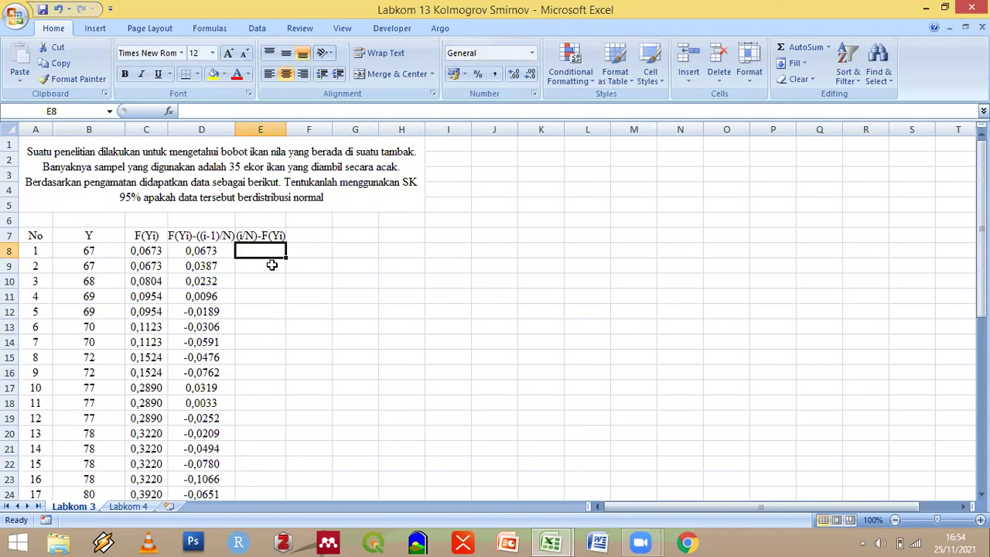
Enter =(A8/$A$42) in E8, dividing the row's number by an absolute reference to the last sample number
{"action": "type", "text": "=("}
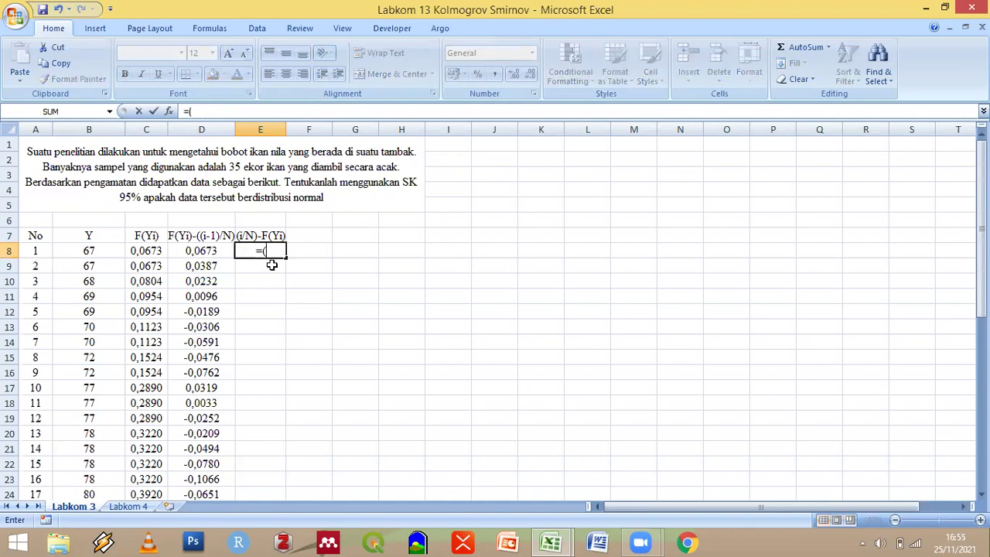
{"action": "left_click", "coordinate": [38, 251]}
{"action": "type", "text": "/"}
{"action": "scroll", "coordinate": [19, 359], "scroll_direction": "down", "scroll_amount": 2}
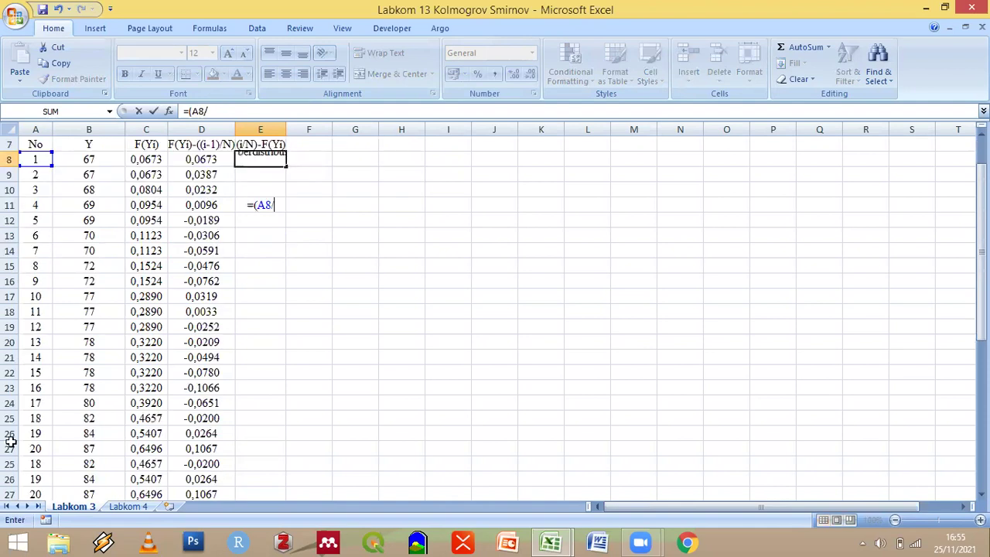
{"action": "scroll", "coordinate": [11, 441], "scroll_direction": "down", "scroll_amount": 5}
{"action": "left_click", "coordinate": [35, 447]}
{"action": "scroll", "coordinate": [130, 407], "scroll_direction": "up", "scroll_amount": 7}
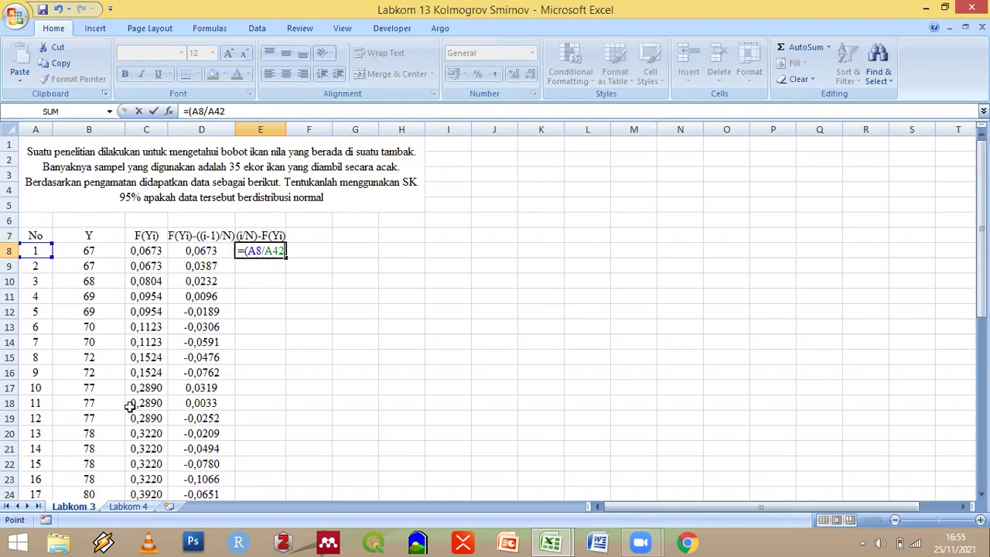
{"action": "key", "text": "F4"}
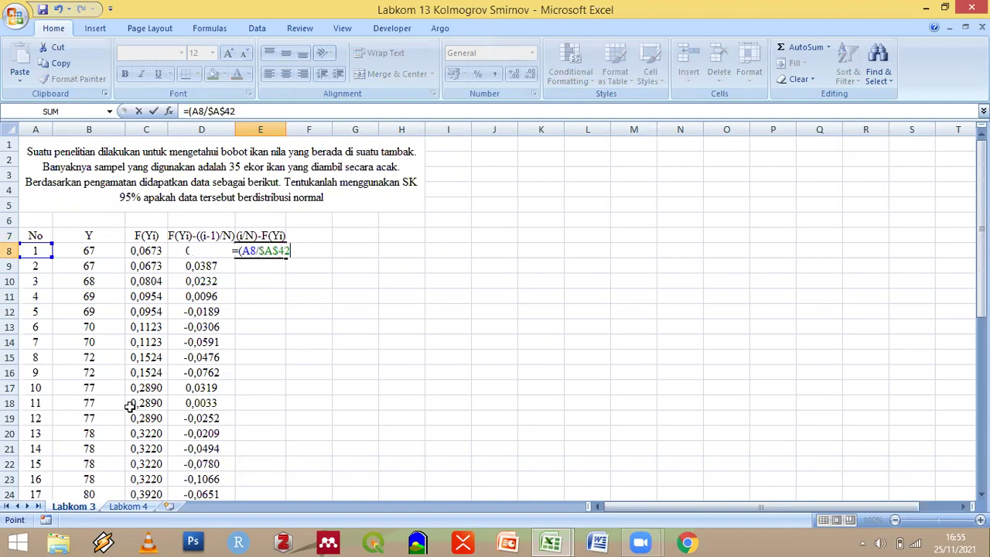
{"action": "type", "text": ")"}
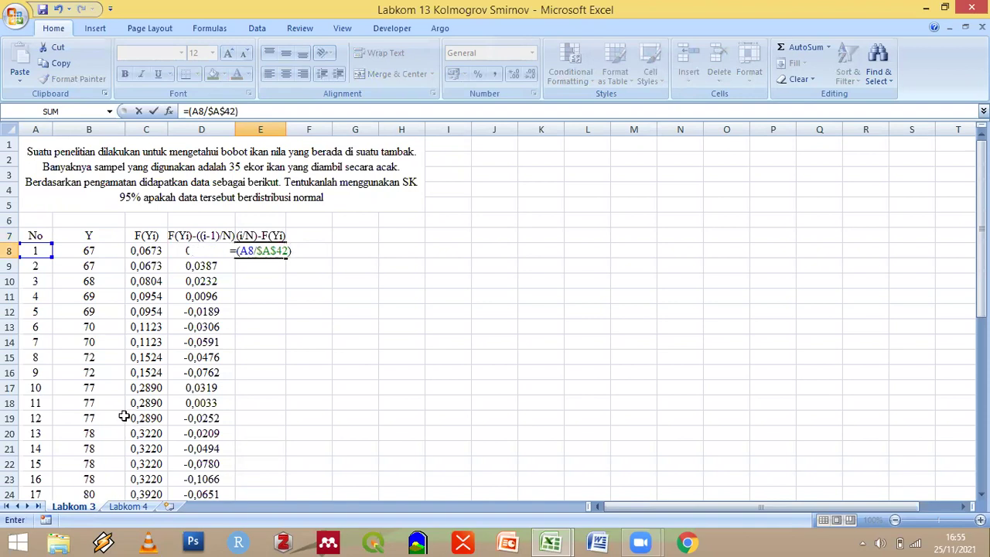
{"action": "left_click", "coordinate": [140, 251]}
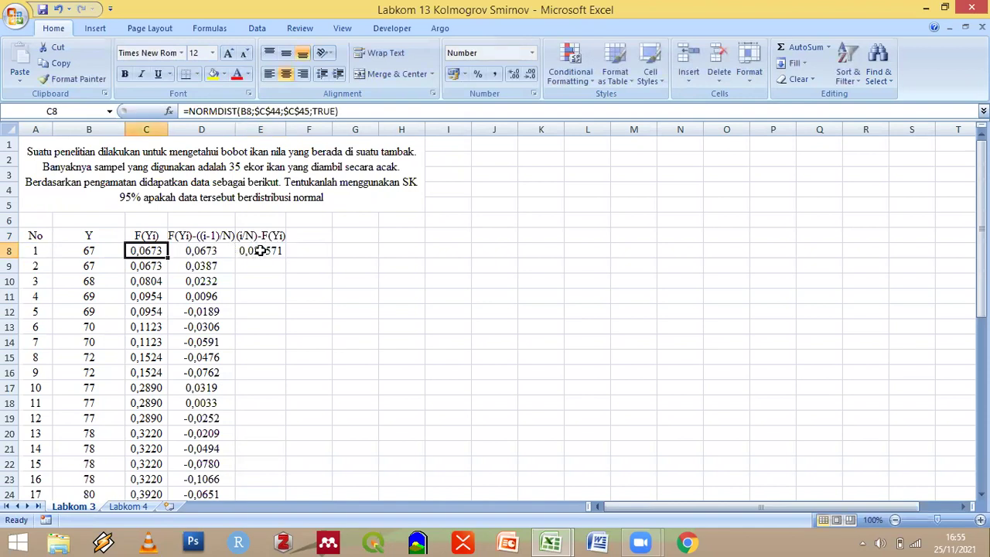
Extend the E8 formula to =(A8/$A$42)-C8 by subtracting the row's F(Yi) value
{"action": "left_click", "coordinate": [260, 251]}
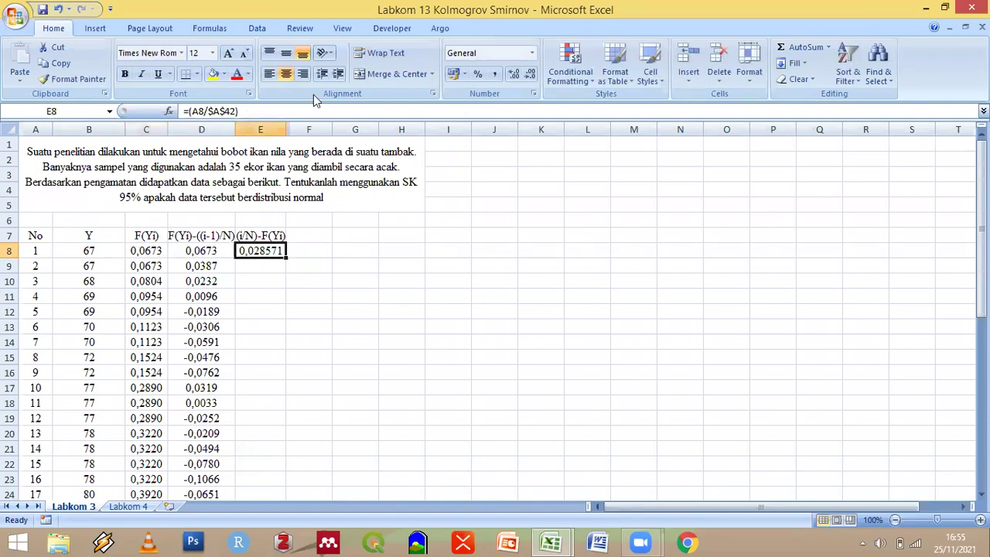
{"action": "key", "text": "F2"}
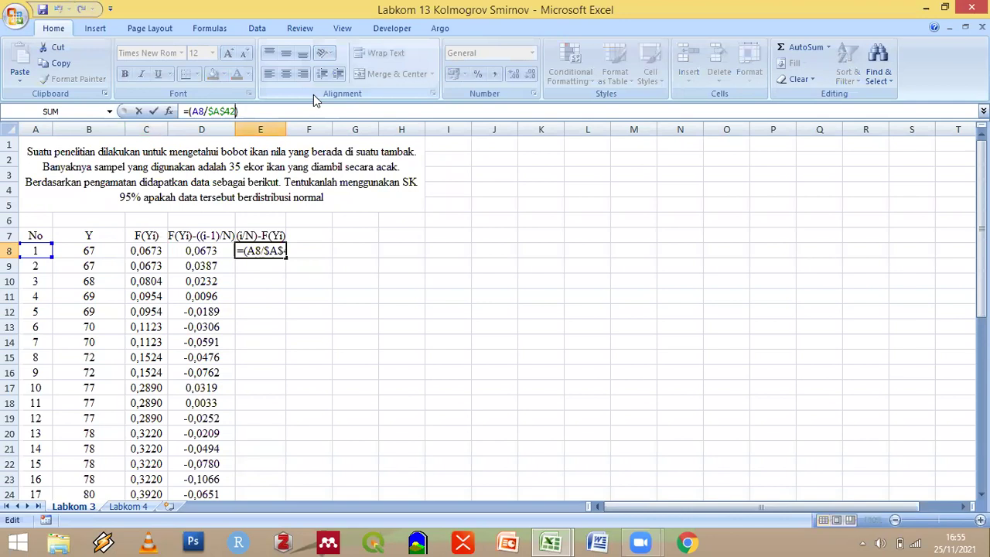
{"action": "key", "text": "End"}
{"action": "type", "text": "-"}
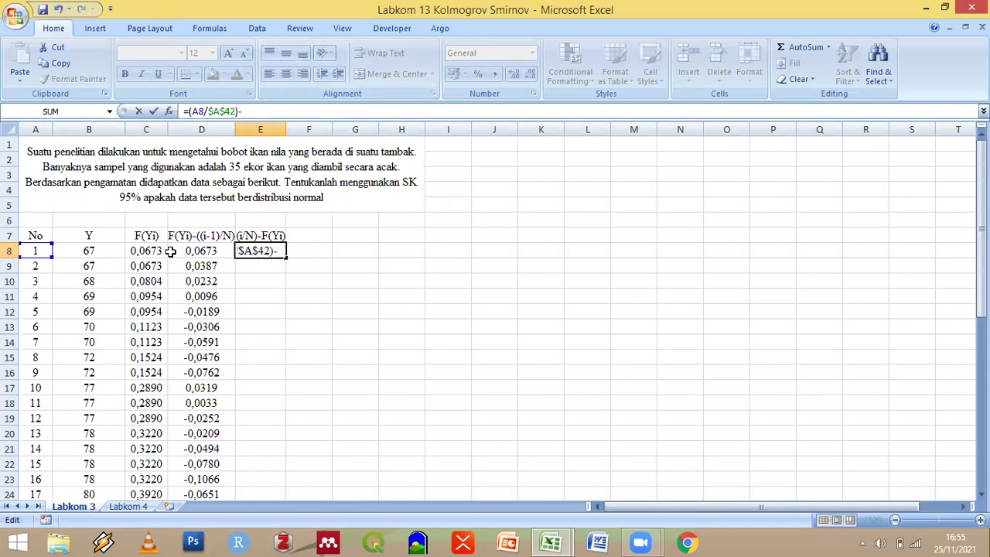
{"action": "left_click", "coordinate": [152, 251]}
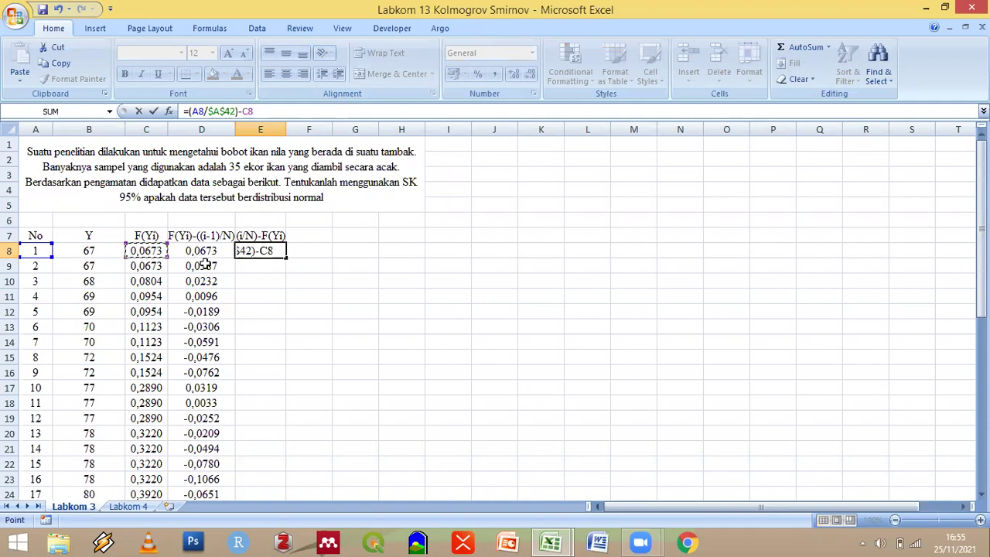
{"action": "key", "text": "Return"}
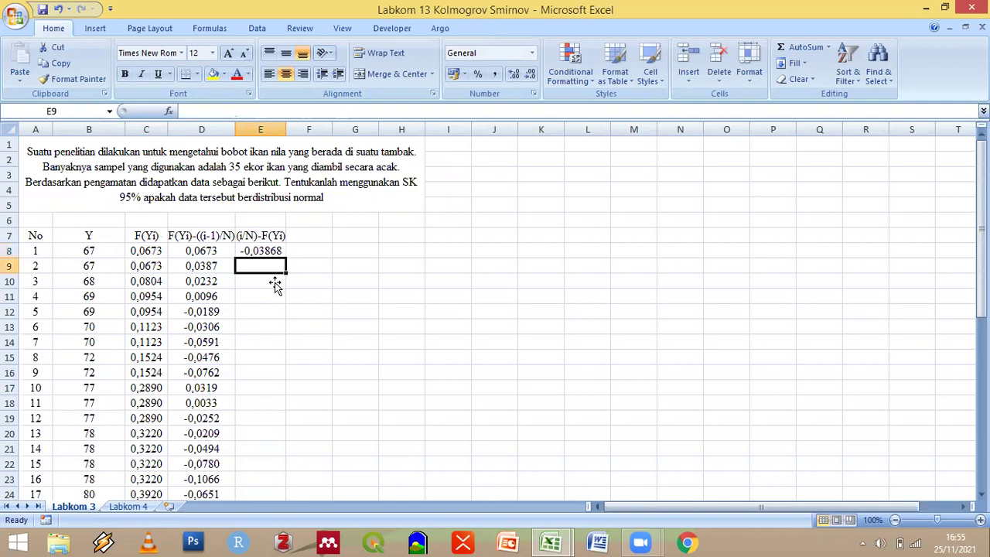
Fill the E8 formula down to E42 with four decimal places, and autofit the width of column D
{"action": "left_click", "coordinate": [283, 255]}
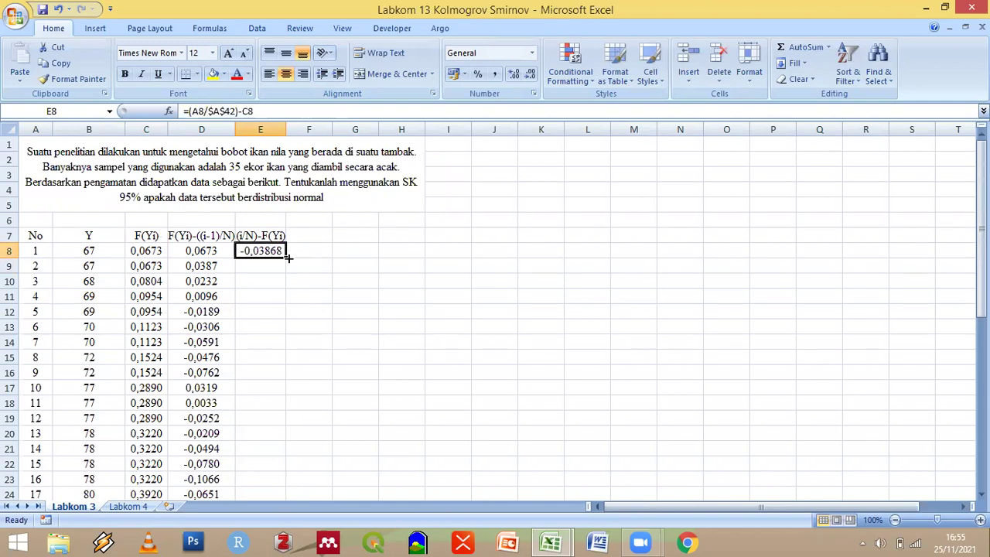
{"action": "double_click", "coordinate": [286, 259]}
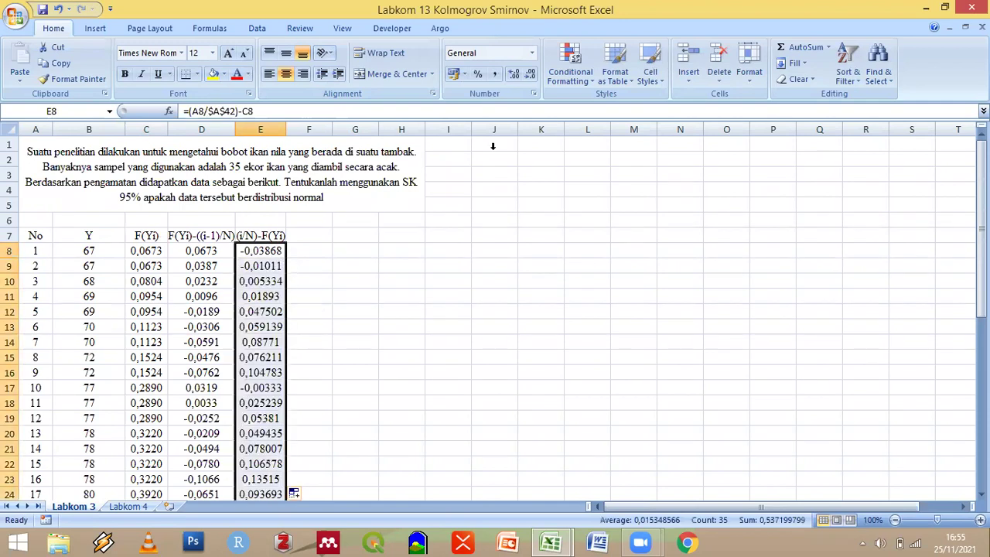
{"action": "left_click", "coordinate": [531, 73]}
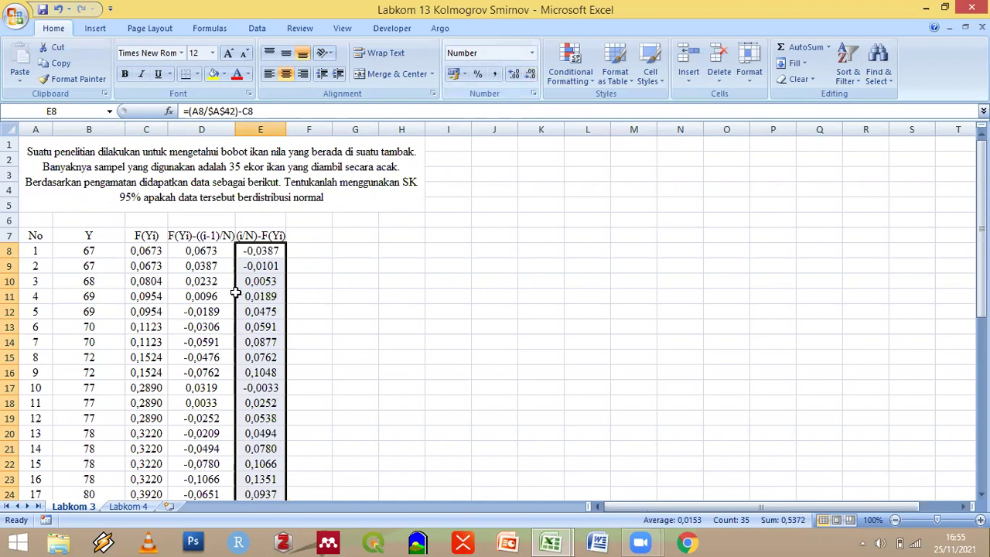
{"action": "double_click", "coordinate": [236, 129]}
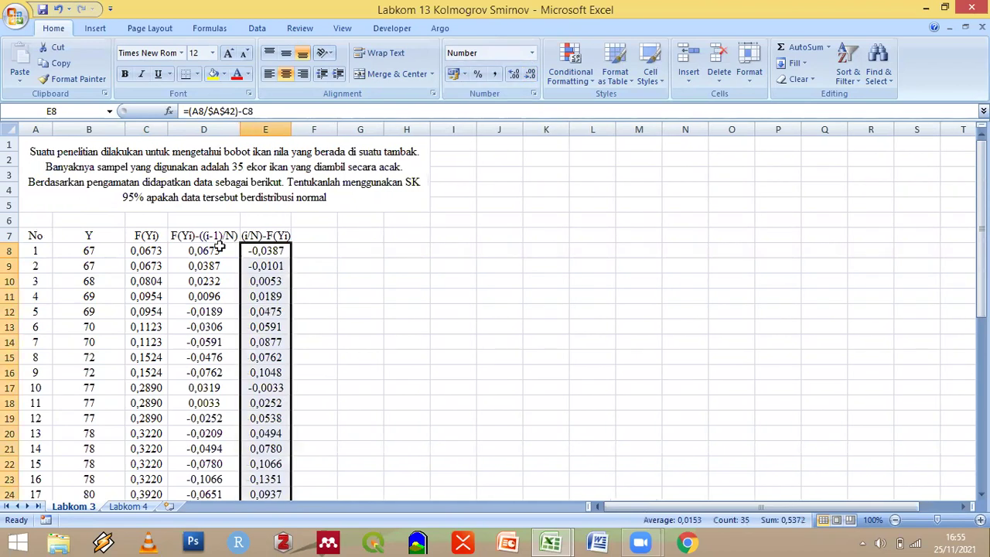
Add top and bottom borders to the table's heading row, A7:E7
{"action": "left_click_drag", "start_coordinate": [35, 236], "coordinate": [265, 236]}
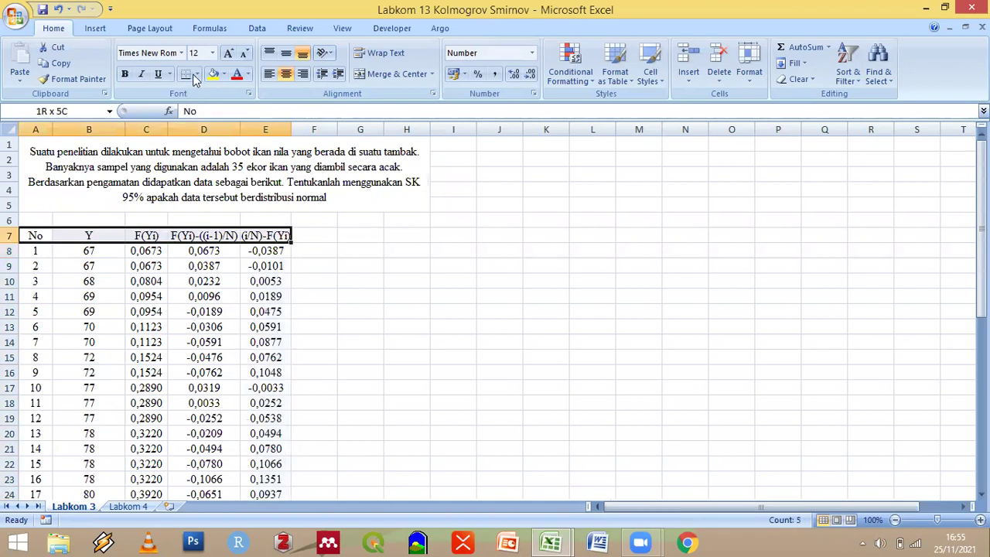
{"action": "left_click", "coordinate": [197, 74]}
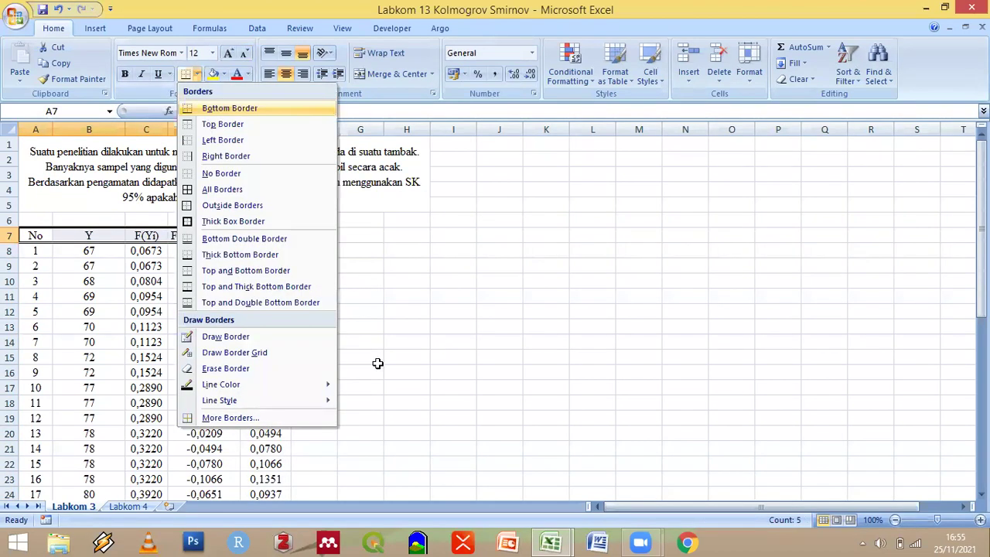
{"action": "left_click_drag", "start_coordinate": [265, 326], "coordinate": [280, 340]}
Add a bottom border to the table's last data row, A42:E42
{"action": "scroll", "coordinate": [123, 323], "scroll_direction": "down", "scroll_amount": 8}
{"action": "scroll", "coordinate": [35, 262], "scroll_direction": "down", "scroll_amount": 3}
{"action": "left_click_drag", "start_coordinate": [35, 265], "coordinate": [258, 266]}
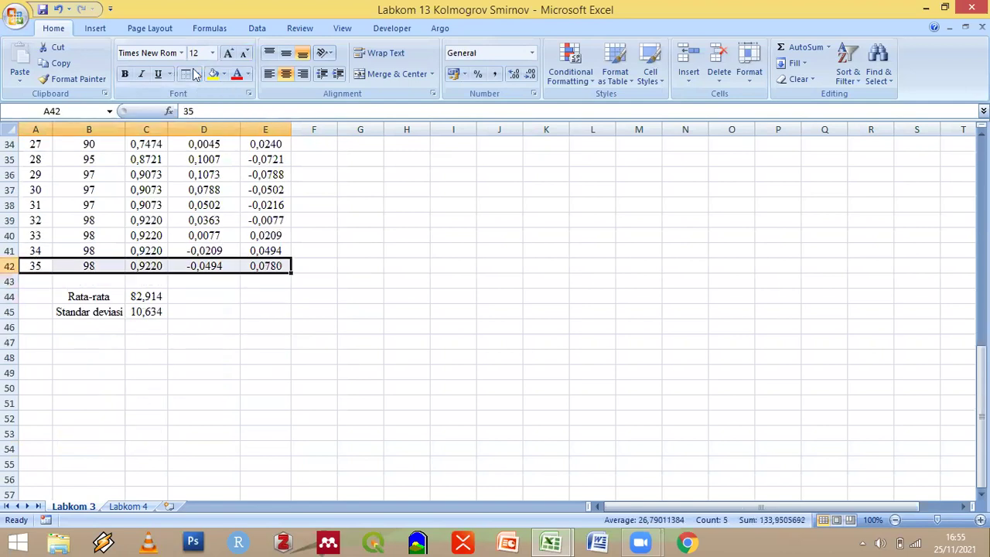
{"action": "left_click", "coordinate": [198, 73]}
{"action": "left_click", "coordinate": [217, 109]}
Enter the label DN in B47, below the standard deviation label
{"action": "left_click", "coordinate": [71, 313]}
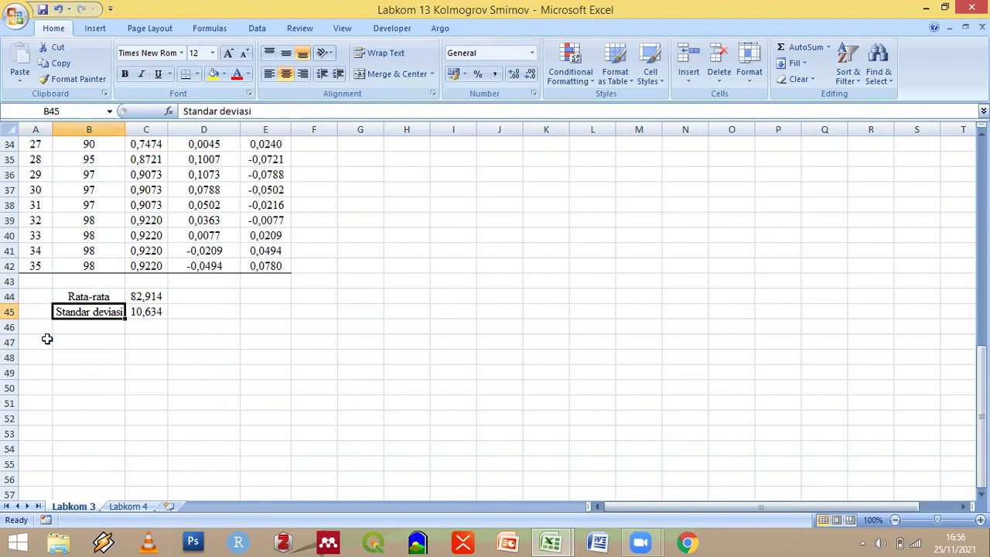
{"action": "left_click", "coordinate": [87, 340]}
{"action": "type", "text": "D"}
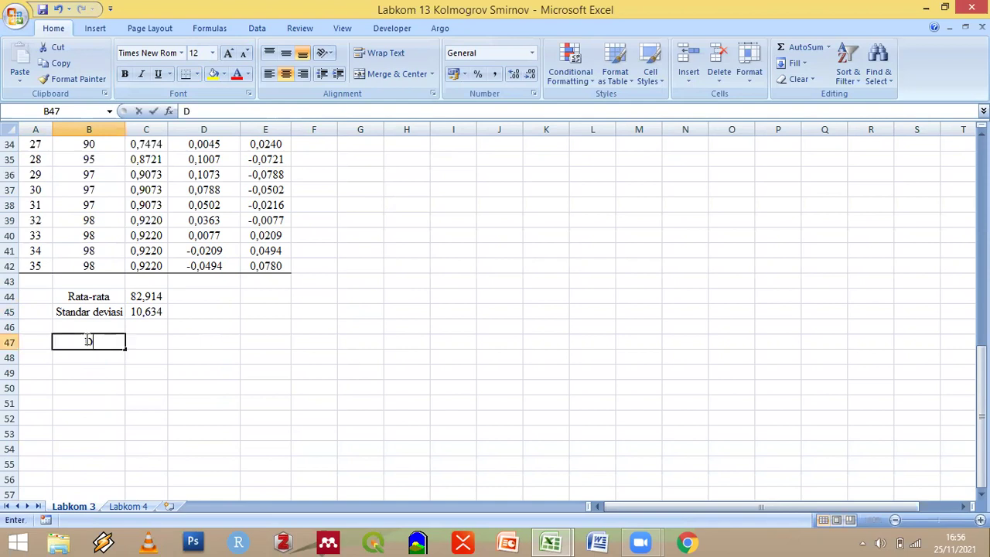
{"action": "type", "text": "N"}
{"action": "key", "text": "Tab"}
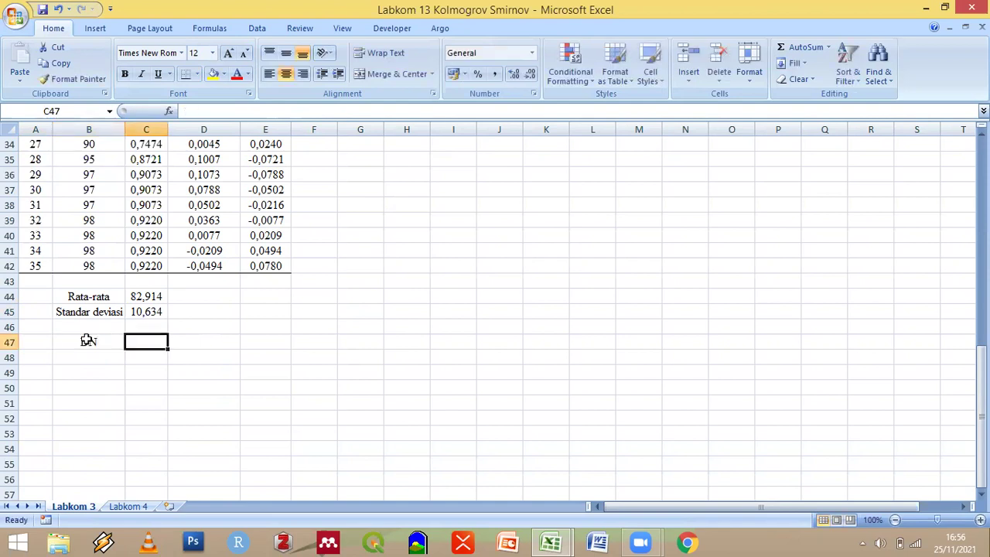
Start a MAX formula in C47 with D8:D42, the F(Yi)-((i-1)/N) values, as its first range
{"action": "type", "text": "="}
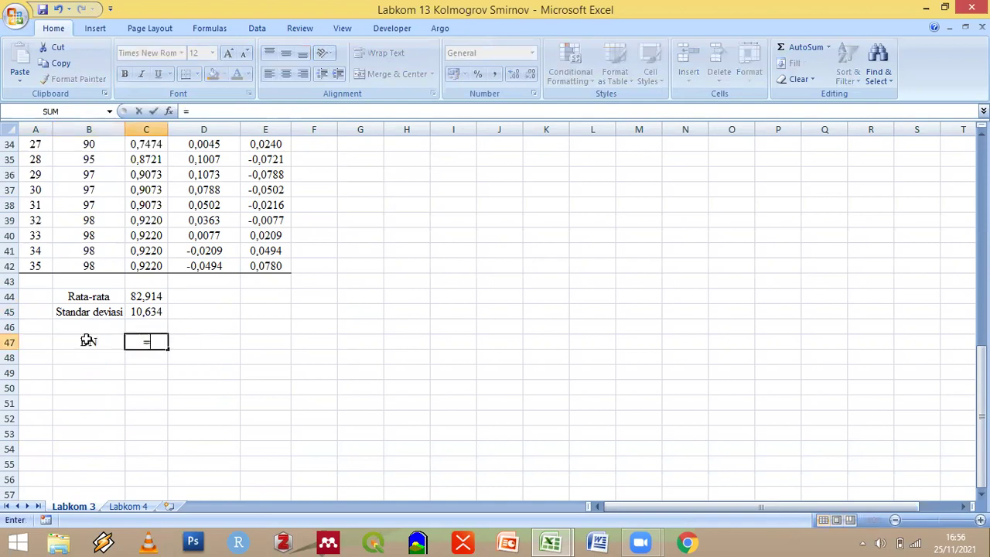
{"action": "type", "text": "max"}
{"action": "key", "text": "Tab"}
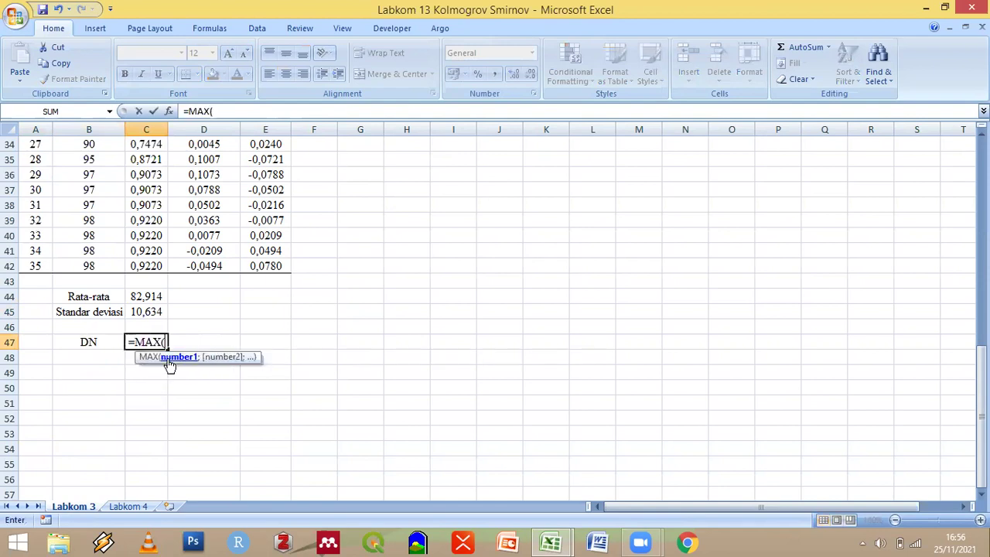
{"action": "scroll", "coordinate": [224, 306], "scroll_direction": "up", "scroll_amount": 11}
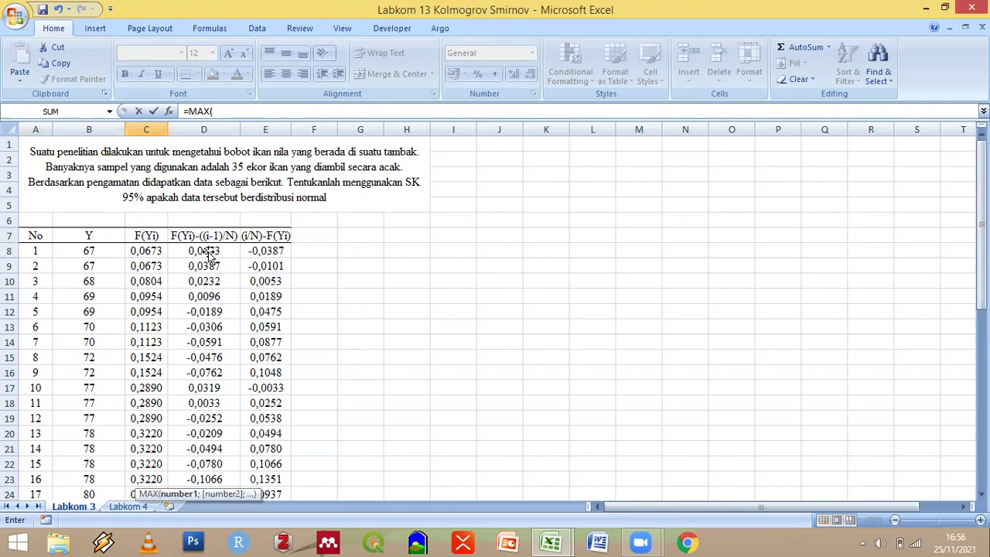
{"action": "left_click", "coordinate": [206, 251]}
{"action": "mouse_move", "coordinate": [205, 263]}
{"action": "left_mouse_down"}
{"action": "mouse_move", "coordinate": [204, 255]}
{"action": "mouse_move", "coordinate": [213, 265]}
{"action": "left_mouse_up"}
{"action": "scroll", "coordinate": [203, 256], "scroll_direction": "down", "scroll_amount": 10}
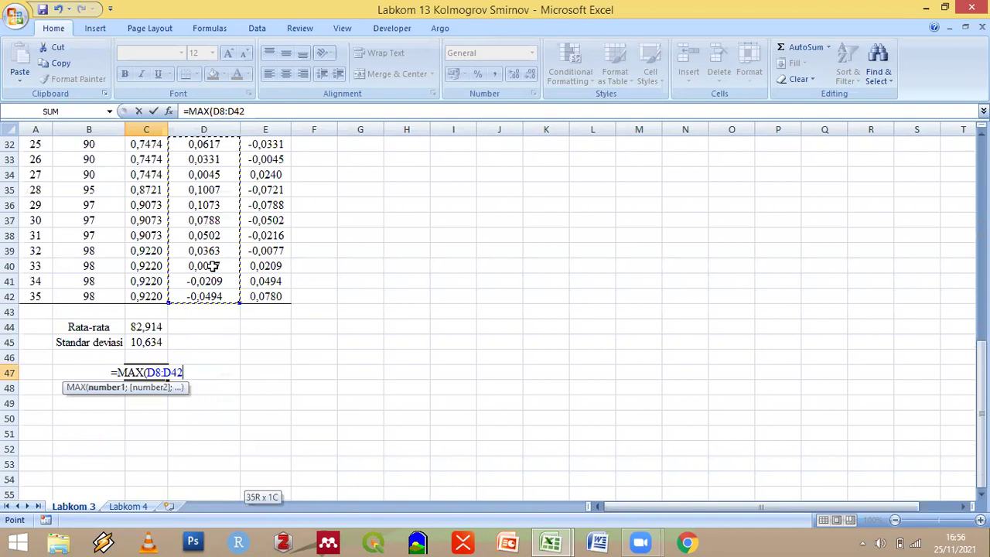
Complete the MAX formula in C47 with E8:E42, the (i/N)-F(Yi) values, as its second range
{"action": "type", "text": ";"}
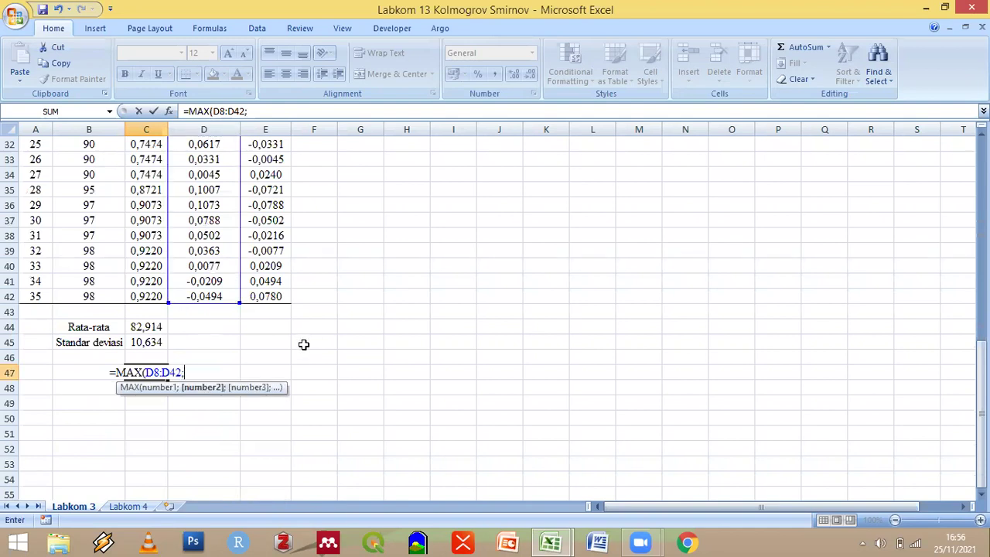
{"action": "scroll", "coordinate": [293, 371], "scroll_direction": "up", "scroll_amount": 10}
{"action": "scroll", "coordinate": [227, 479], "scroll_direction": "down", "scroll_amount": 8}
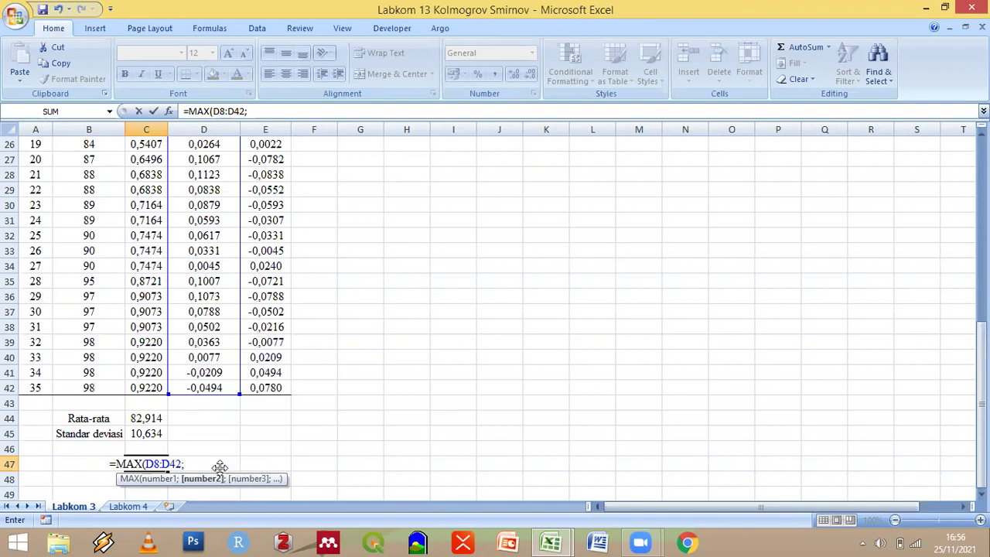
{"action": "scroll", "coordinate": [250, 474], "scroll_direction": "up", "scroll_amount": 3}
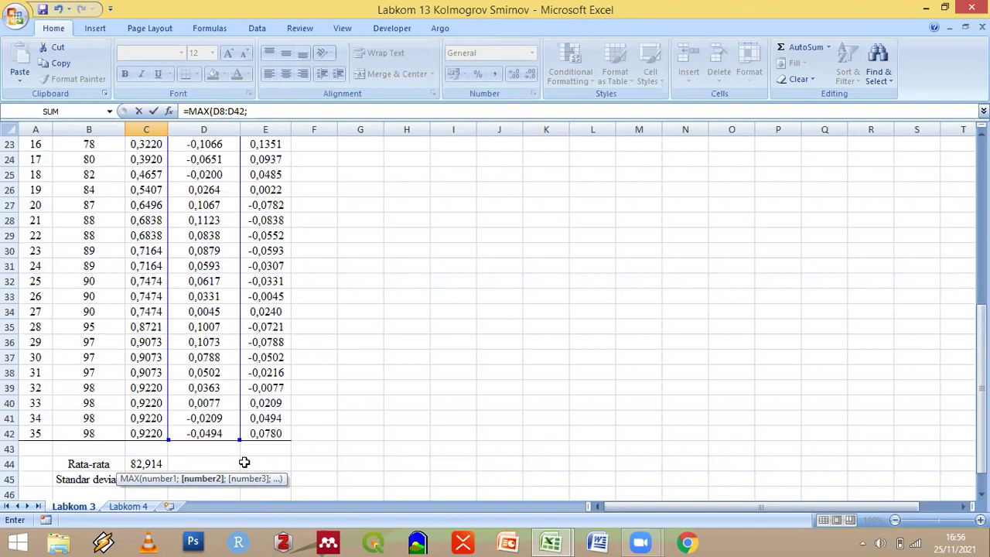
{"action": "scroll", "coordinate": [255, 256], "scroll_direction": "up", "scroll_amount": 5}
{"action": "left_click", "coordinate": [259, 251]}
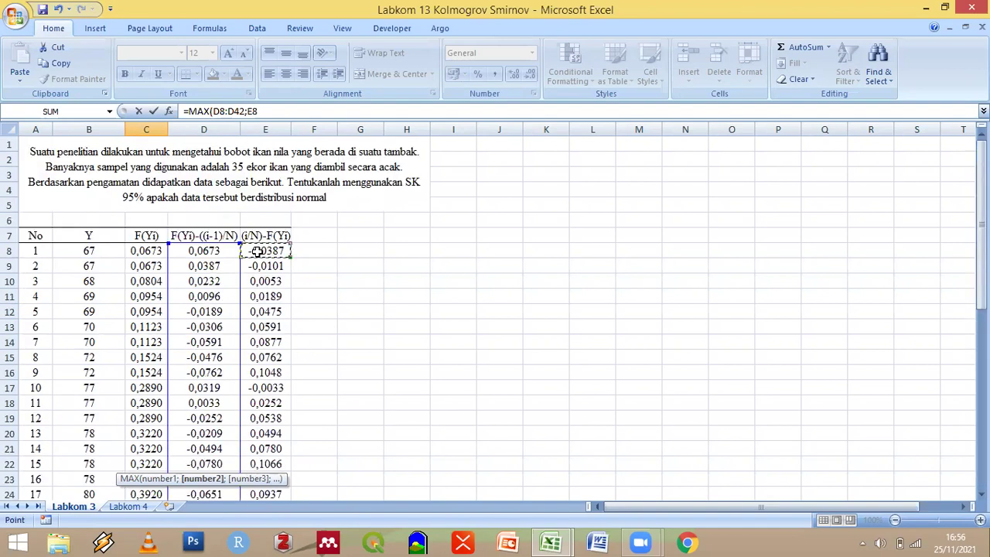
{"action": "key", "text": "ctrl+shift+Down"}
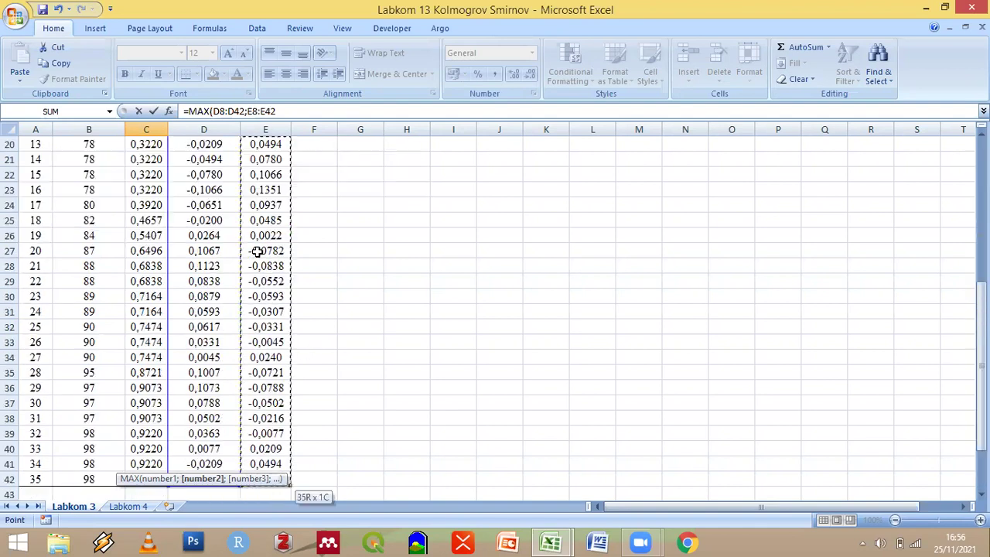
{"action": "scroll", "coordinate": [232, 256], "scroll_direction": "down", "scroll_amount": 5}
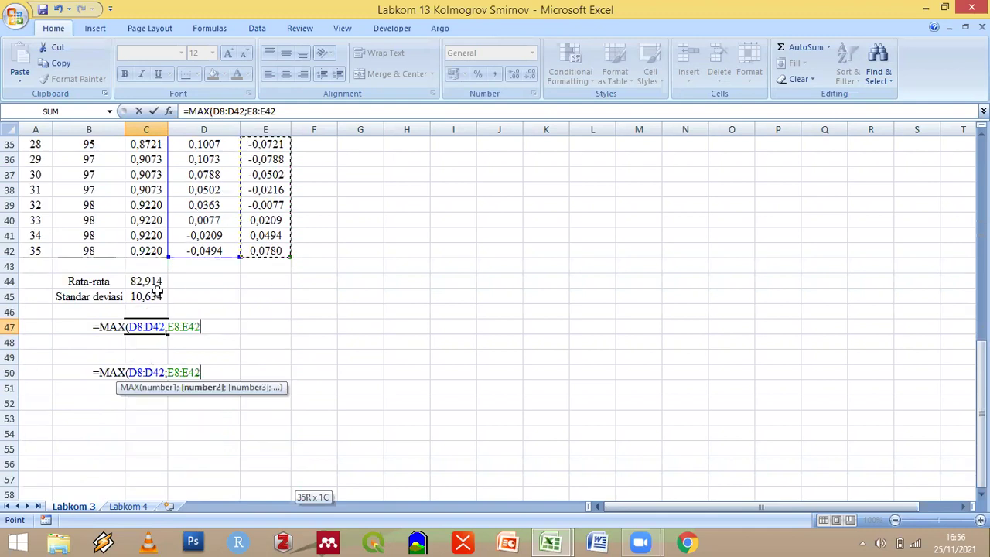
{"action": "scroll", "coordinate": [224, 267], "scroll_direction": "down", "scroll_amount": 1}
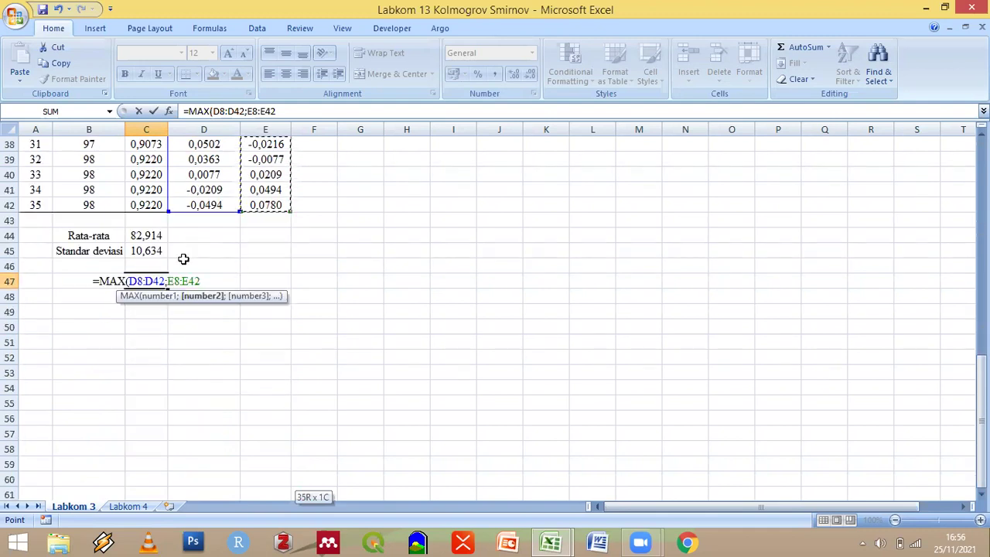
{"action": "type", "text": ")"}
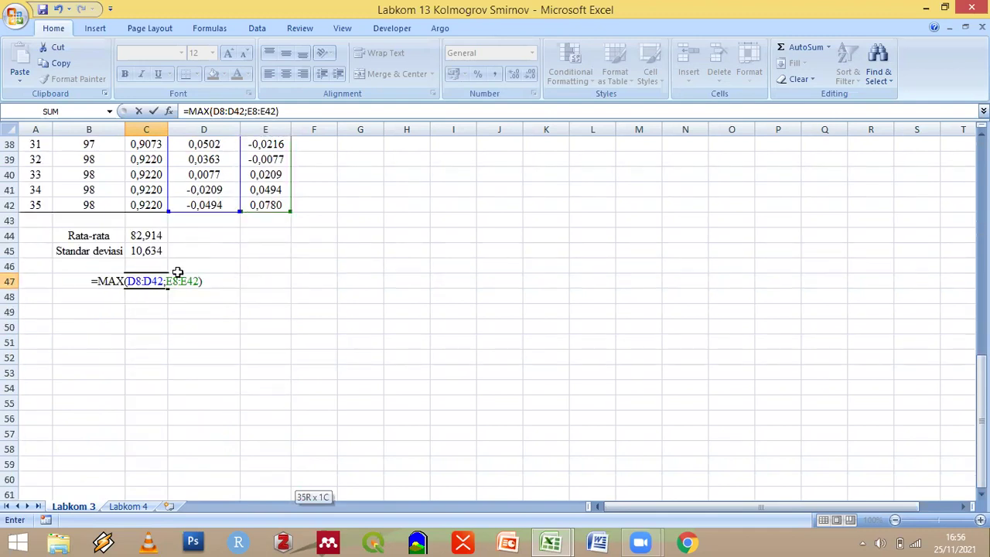
{"action": "key", "text": "Return"}
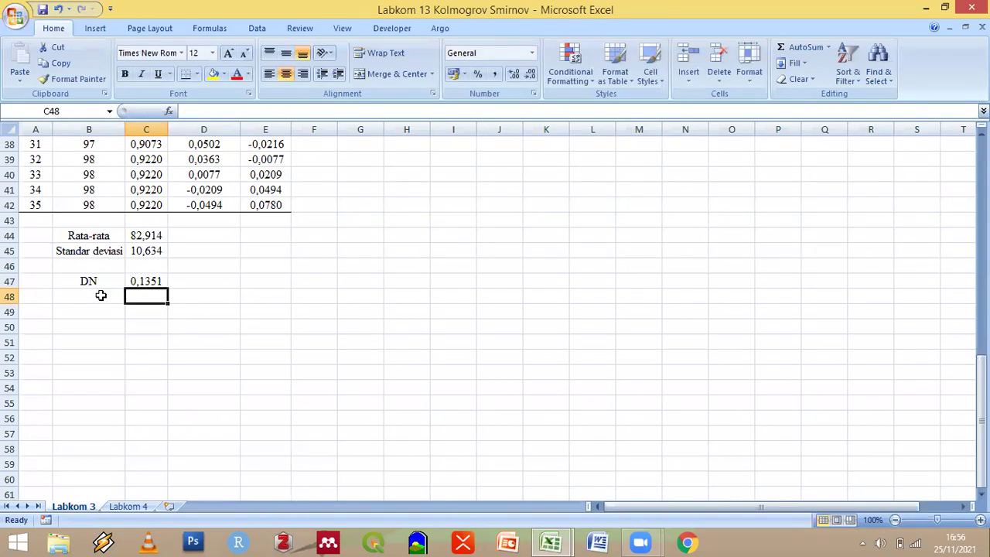
Enter the label DN,alpha in B48, below the DN label
{"action": "left_click", "coordinate": [101, 296]}
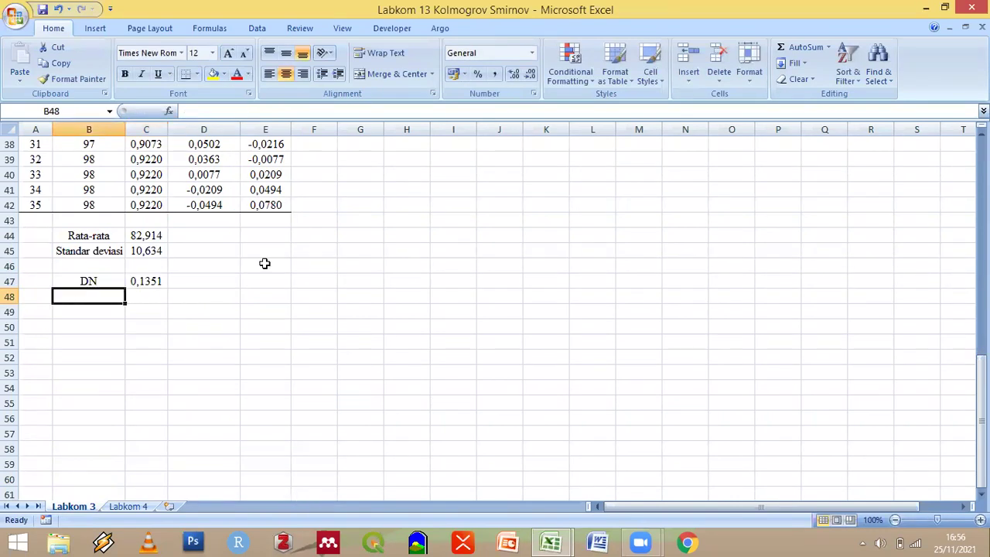
{"action": "type", "text": "DN,alpha"}
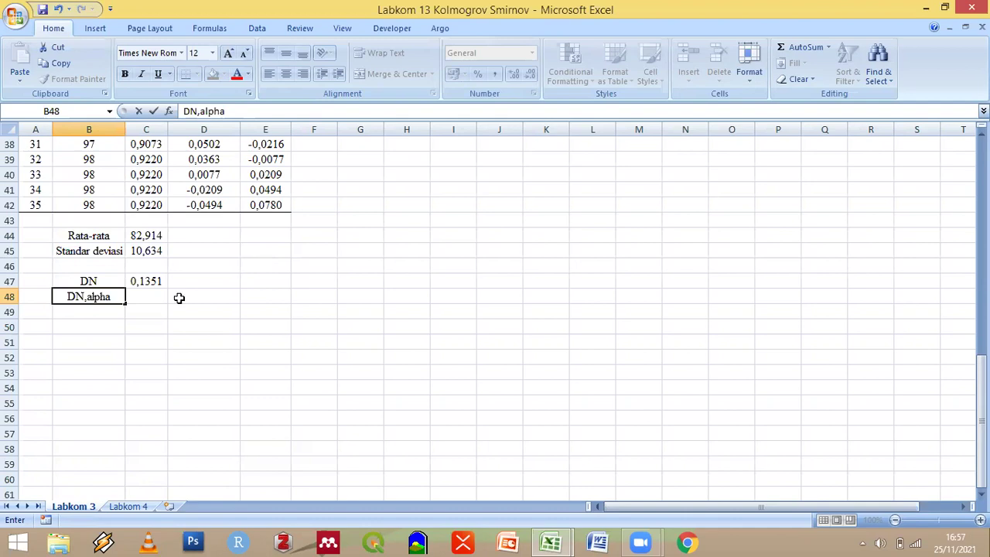
{"action": "key", "text": "Return"}
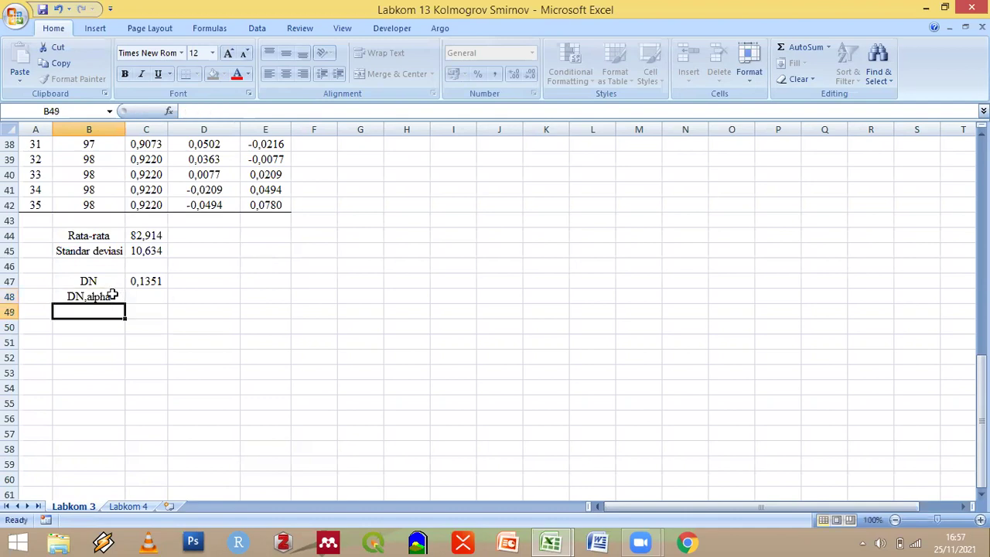
{"action": "left_click", "coordinate": [117, 296]}
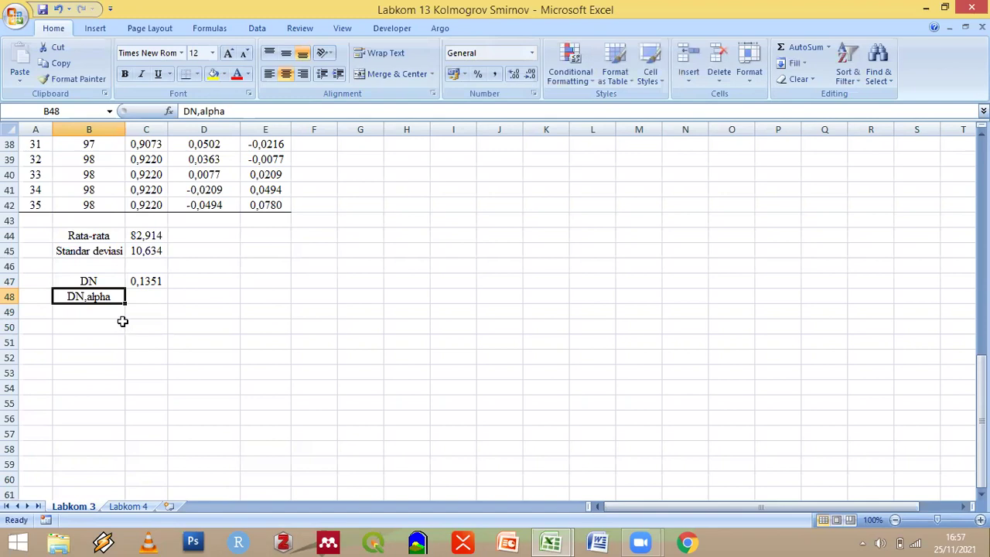
Enter the test parameters in E47:F48: n as 35 and alpha as 0,05
{"action": "left_click", "coordinate": [260, 282]}
{"action": "type", "text": "n"}
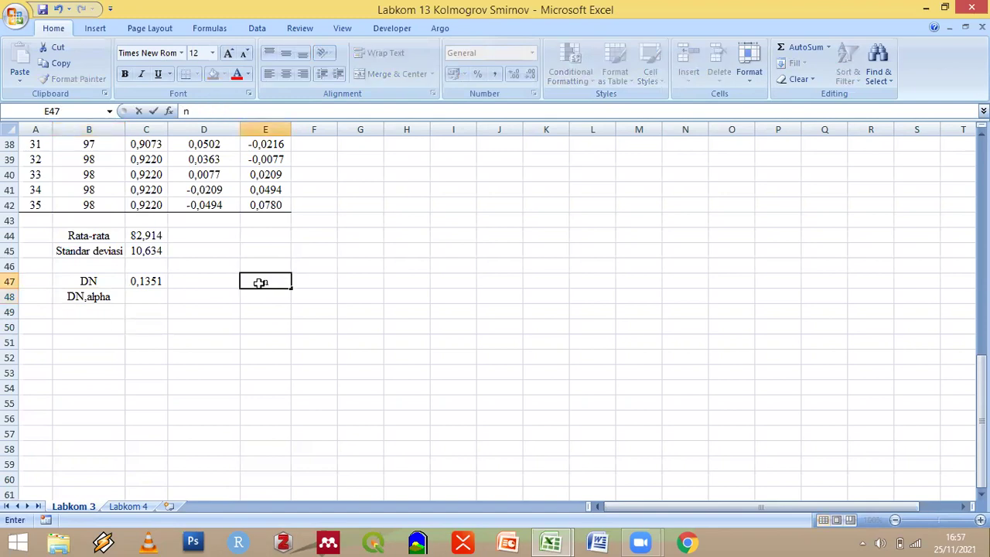
{"action": "key", "text": "Tab"}
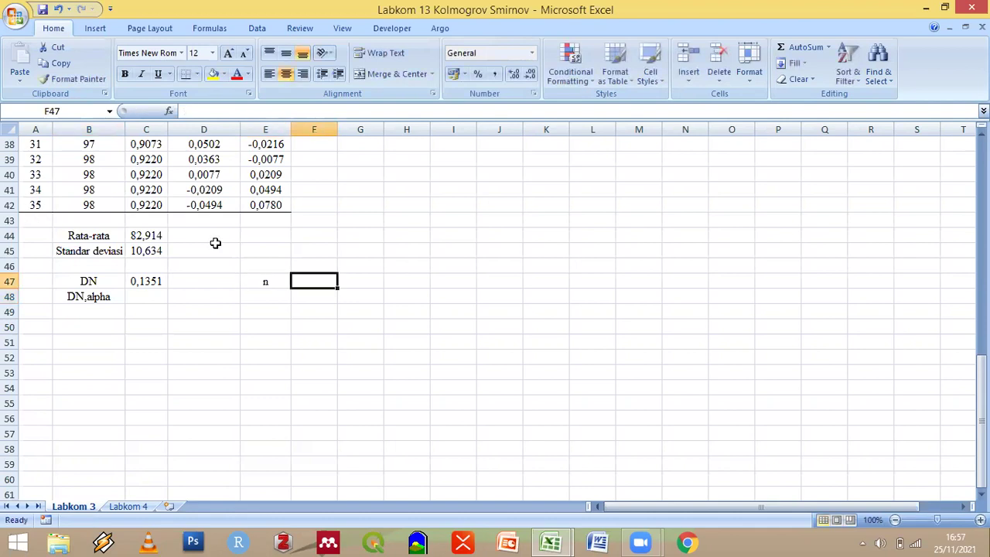
{"action": "type", "text": "35"}
{"action": "left_click", "coordinate": [265, 293]}
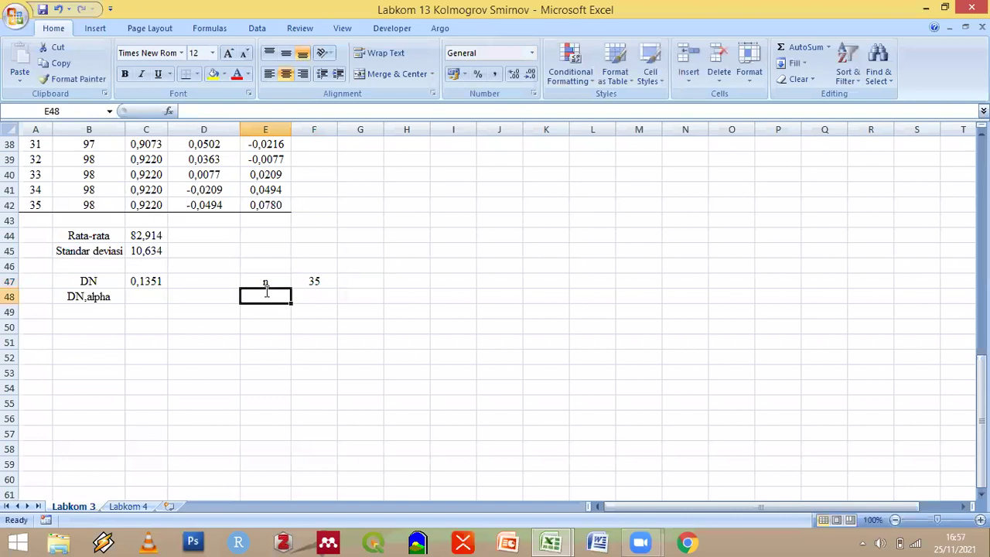
{"action": "type", "text": "alpha"}
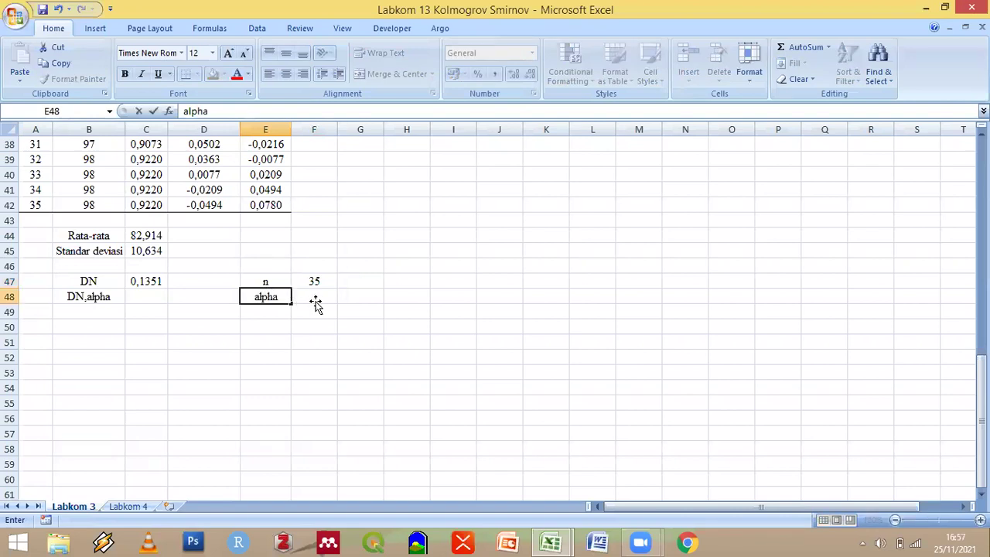
{"action": "left_click", "coordinate": [316, 304]}
{"action": "type", "text": "0,05"}
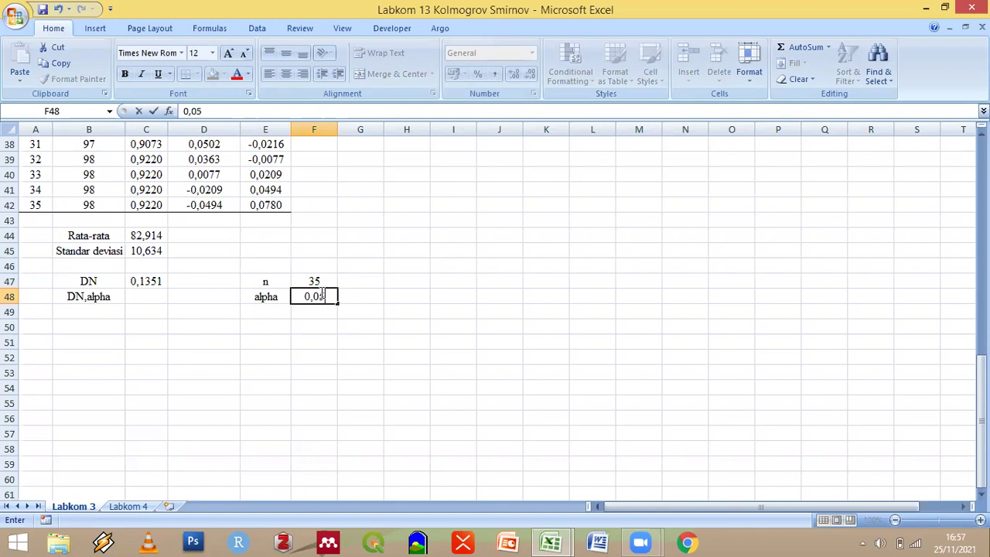
Enter the critical value 0,224 in C48, beside the DN,alpha label
{"action": "key", "text": "Left"}
{"action": "key", "text": "Left"}
{"action": "key", "text": "Left"}
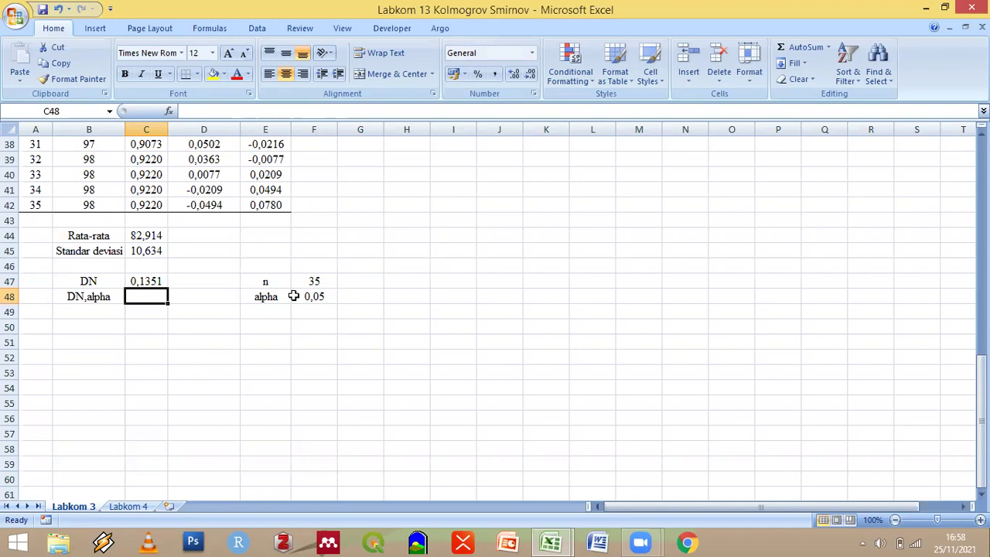
{"action": "type", "text": "0,2"}
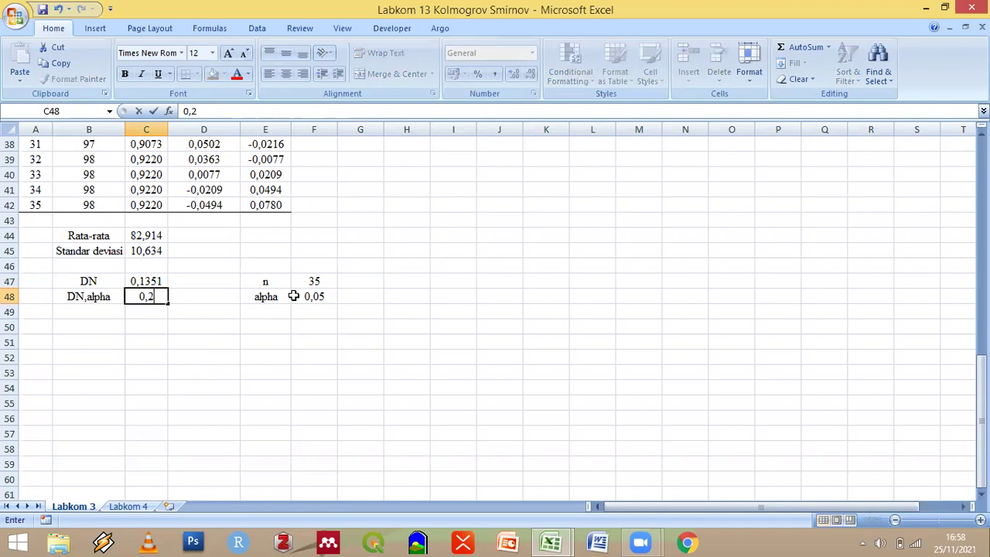
{"action": "type", "text": "24"}
Enter the comparison DN<DN,alpha in B50, below the critical value rows
{"action": "left_click", "coordinate": [109, 331]}
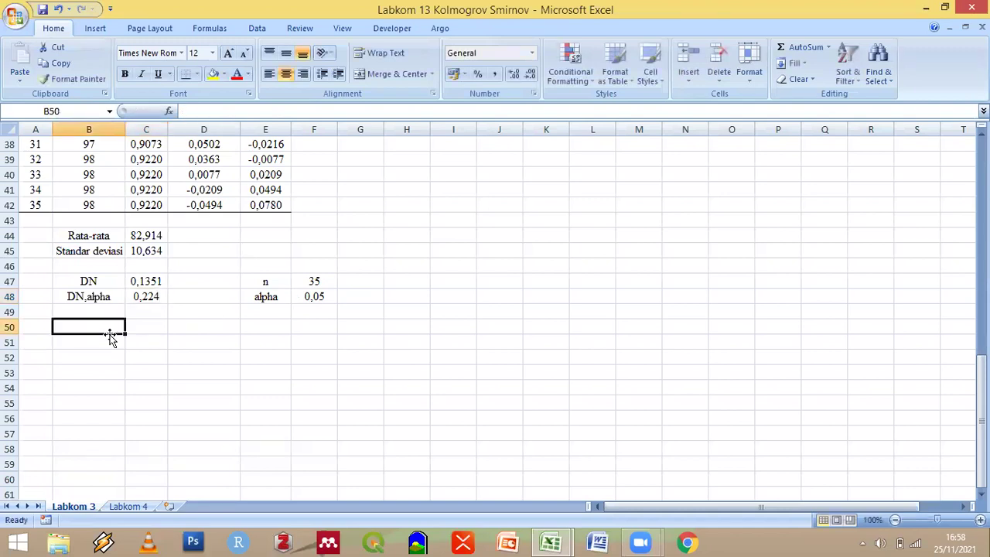
{"action": "type", "text": "DN"}
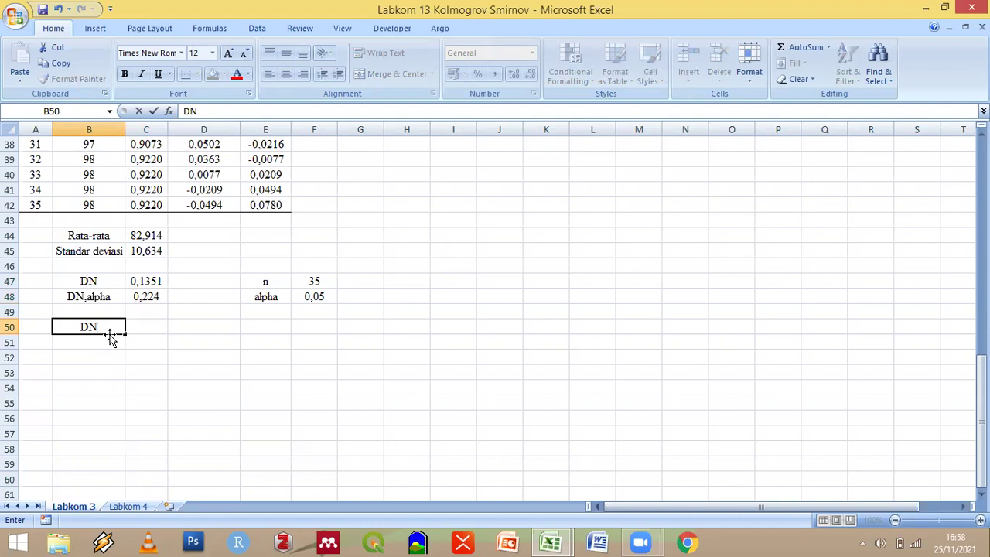
{"action": "type", "text": "<DN,alpha"}
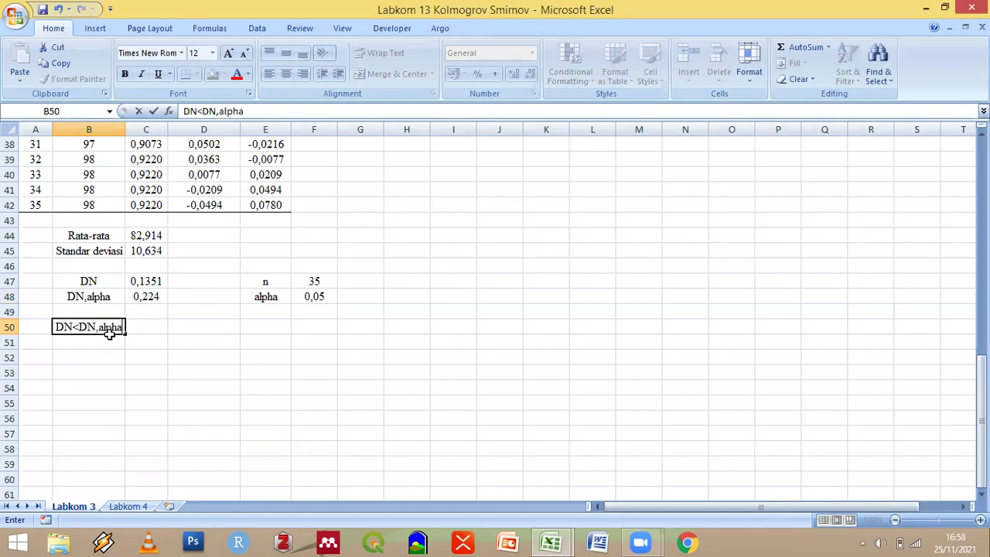
{"action": "key", "text": "Tab"}
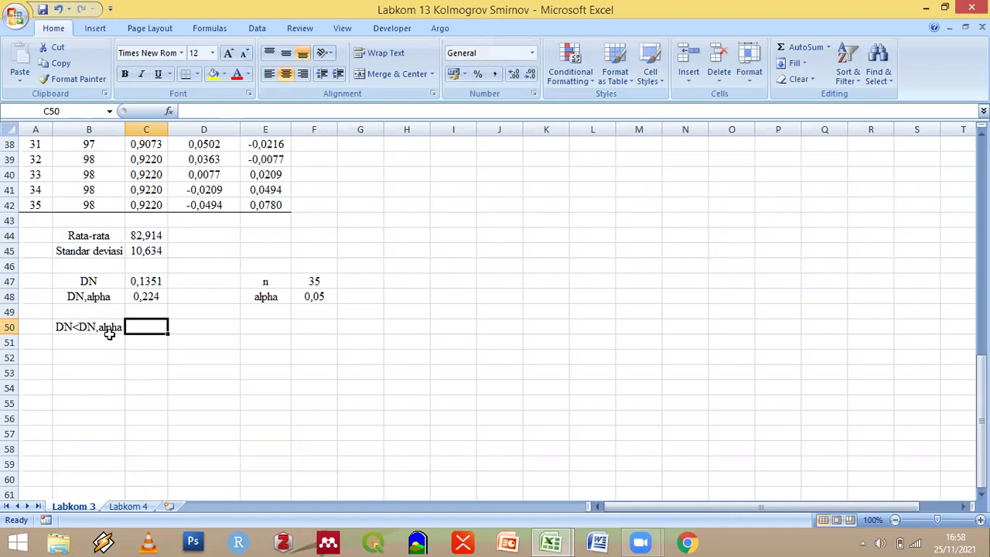
Enter the decision text "gagal tolak H0" in C50, beside the DN<DN,alpha comparison
{"action": "type", "text": "ag"}
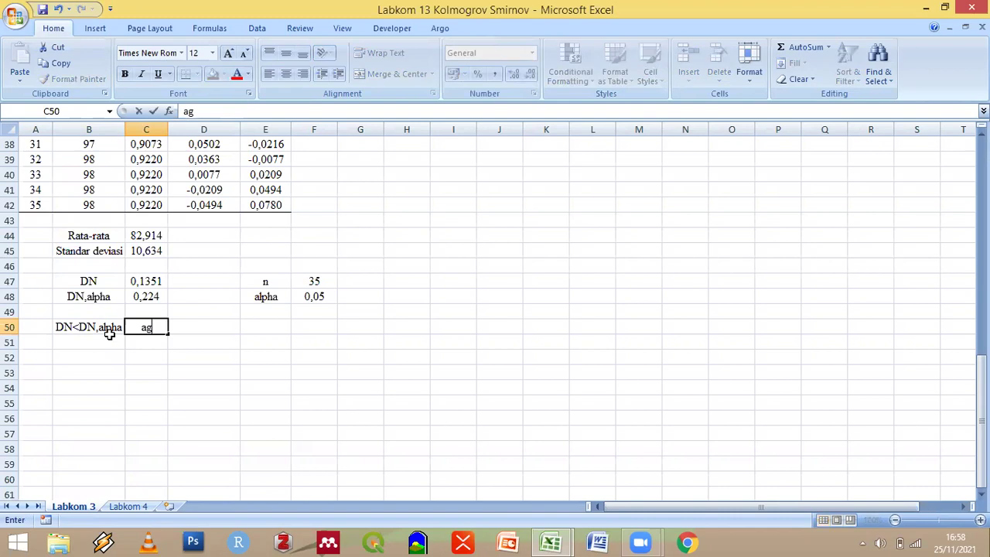
{"action": "key", "text": "BackSpace"}
{"action": "key", "text": "BackSpace"}
{"action": "type", "text": "gagal tolak H)"}
{"action": "key", "text": "BackSpace"}
{"action": "type", "text": "0"}
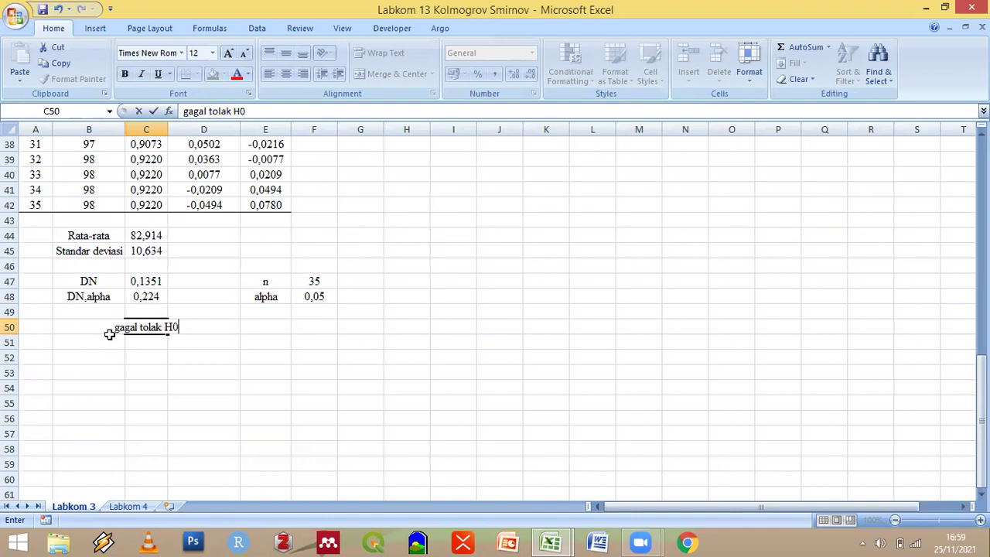
{"action": "key", "text": "Return"}
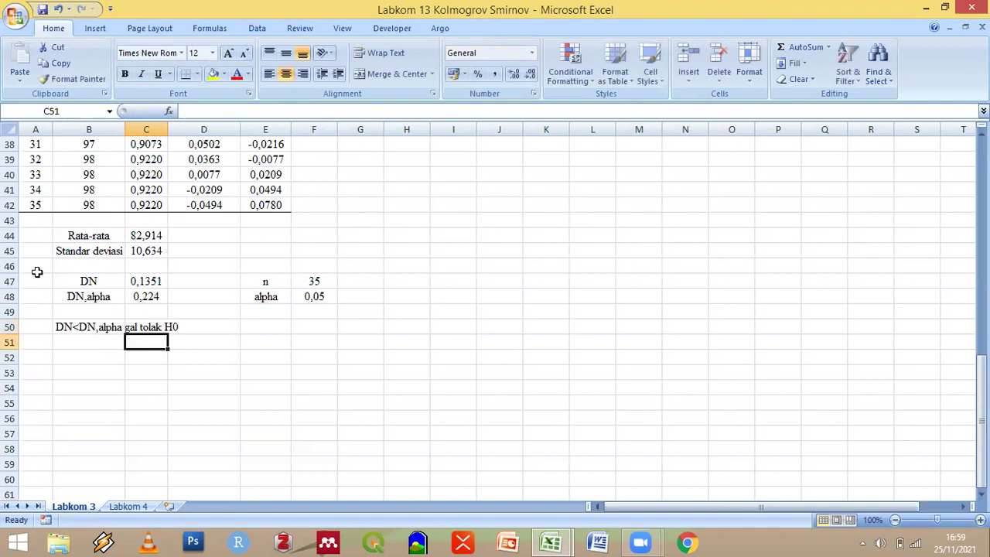
Insert a blank row at row 49, above the DN<DN,alpha line
{"action": "left_click", "coordinate": [77, 314]}
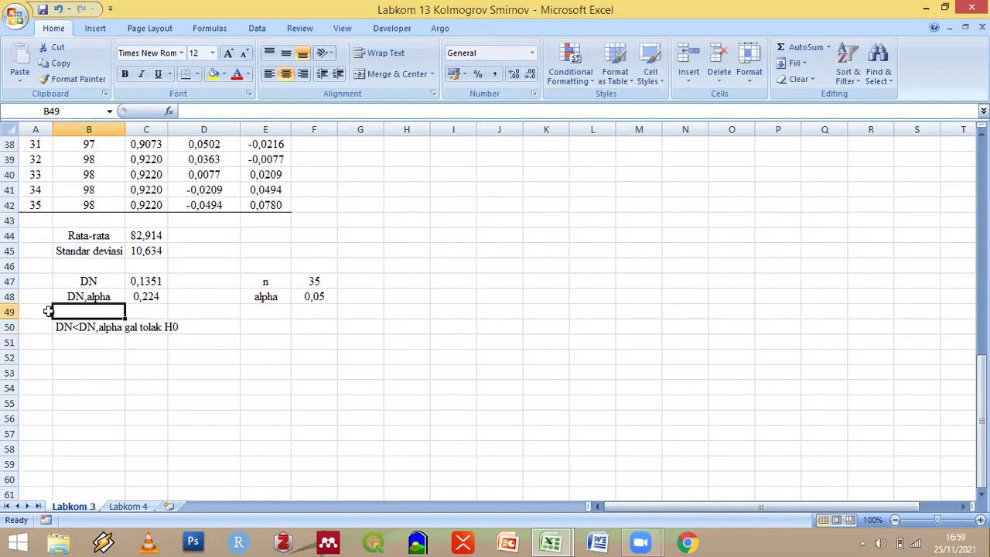
{"action": "left_click", "coordinate": [10, 311]}
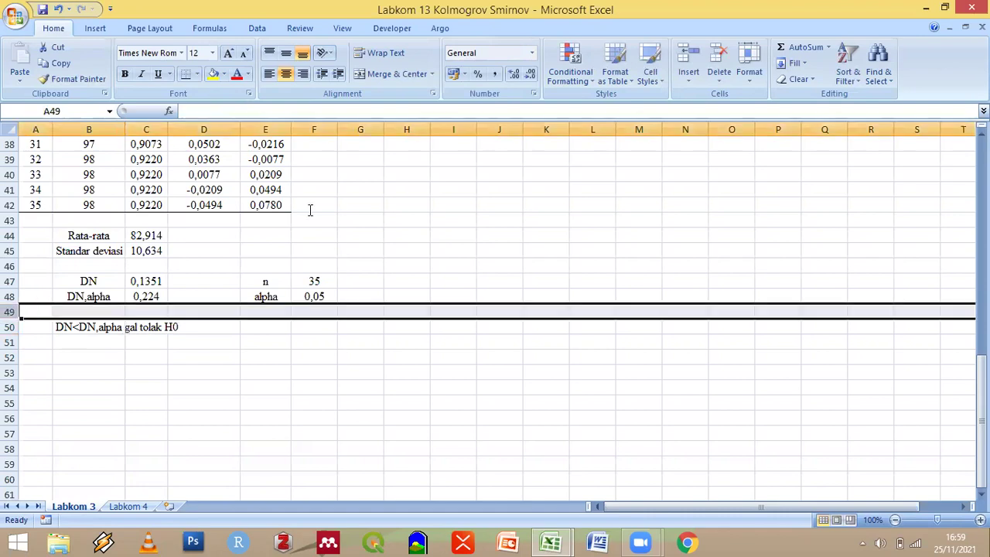
{"action": "left_click", "coordinate": [690, 61]}
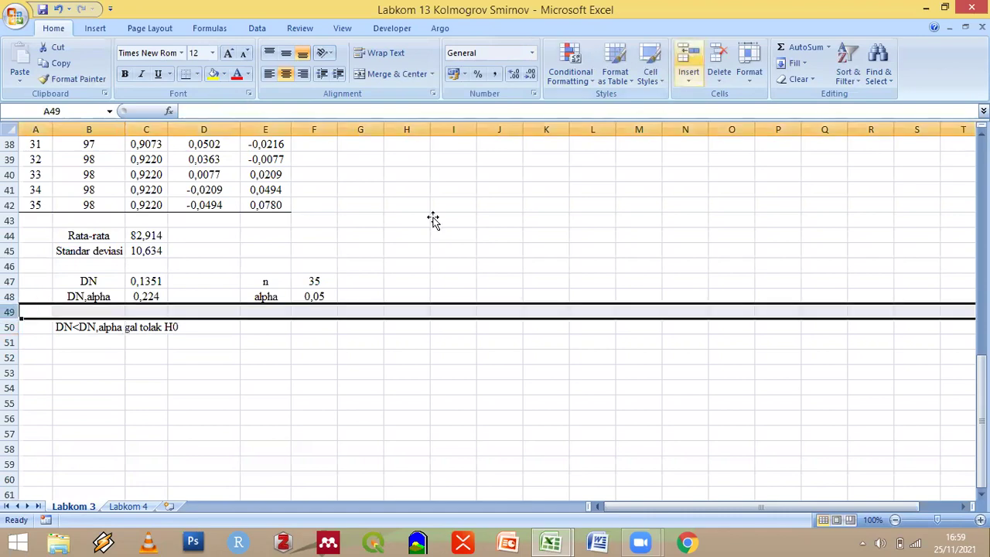
Enter the heading Kesimpulan in B50 and fill its cell with yellow
{"action": "left_click", "coordinate": [98, 323]}
{"action": "type", "text": "Kesimpulan"}
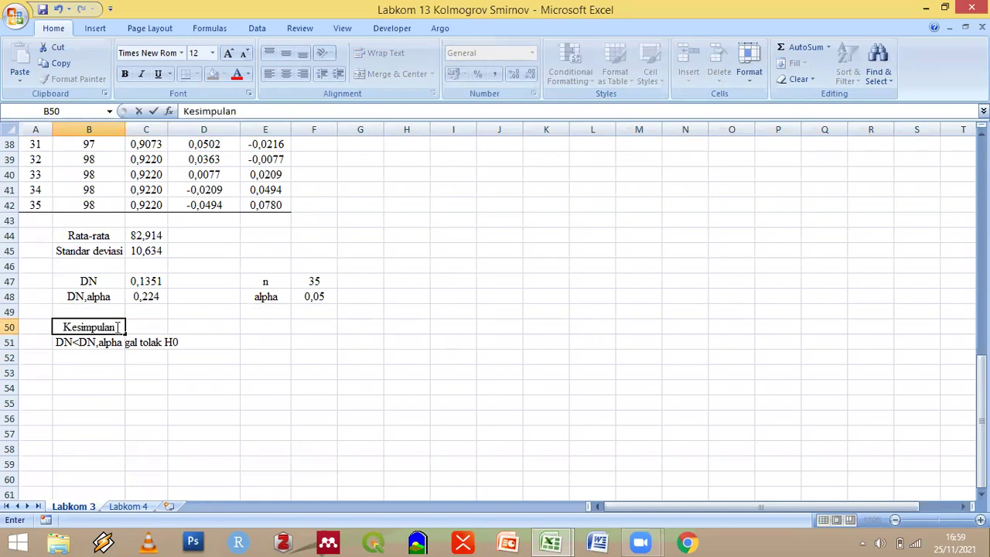
{"action": "key", "text": "ctrl+Return"}
{"action": "left_click", "coordinate": [213, 74]}
{"action": "left_click", "coordinate": [81, 354]}
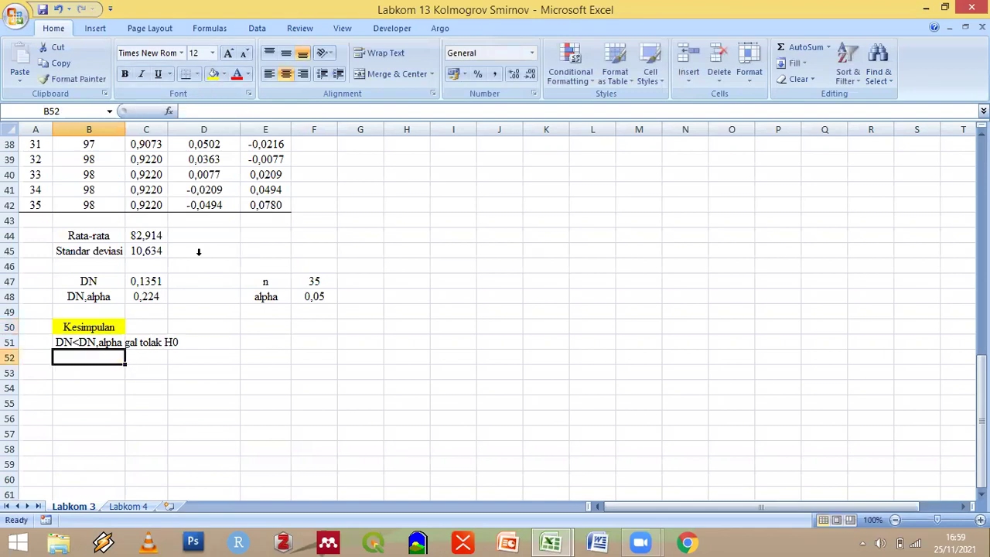
Left-align the "gagal tolak H0" text in C51
{"action": "left_click", "coordinate": [143, 345]}
{"action": "left_click", "coordinate": [268, 74]}
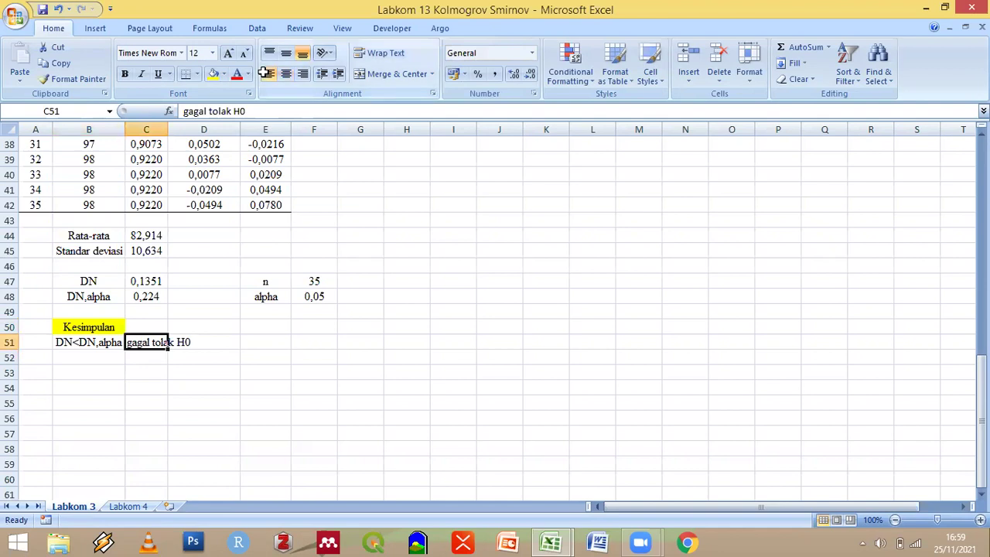
{"action": "left_click", "coordinate": [97, 362]}
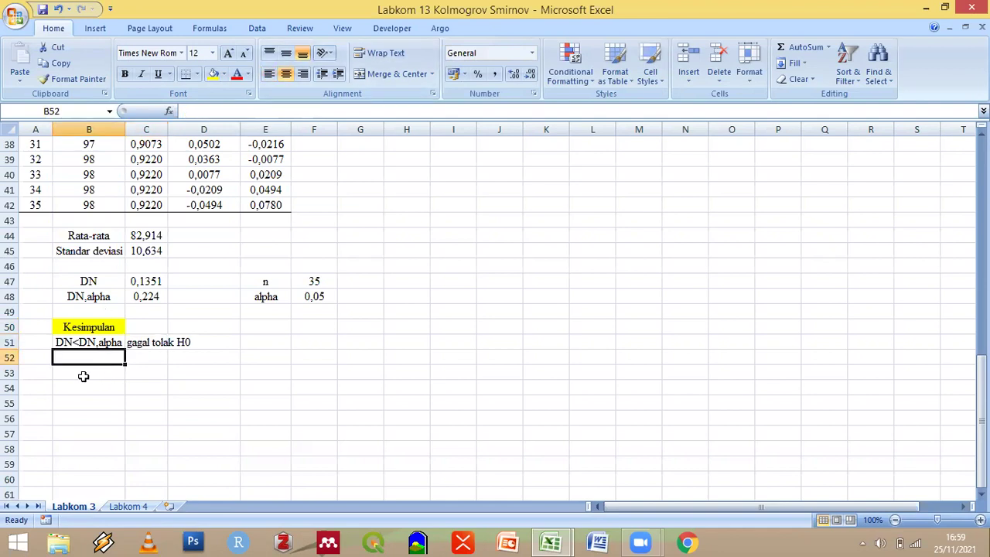
Enter the heading Interpretasi in B53 and fill its cell with yellow
{"action": "left_click", "coordinate": [91, 371]}
{"action": "type", "text": "Inter"}
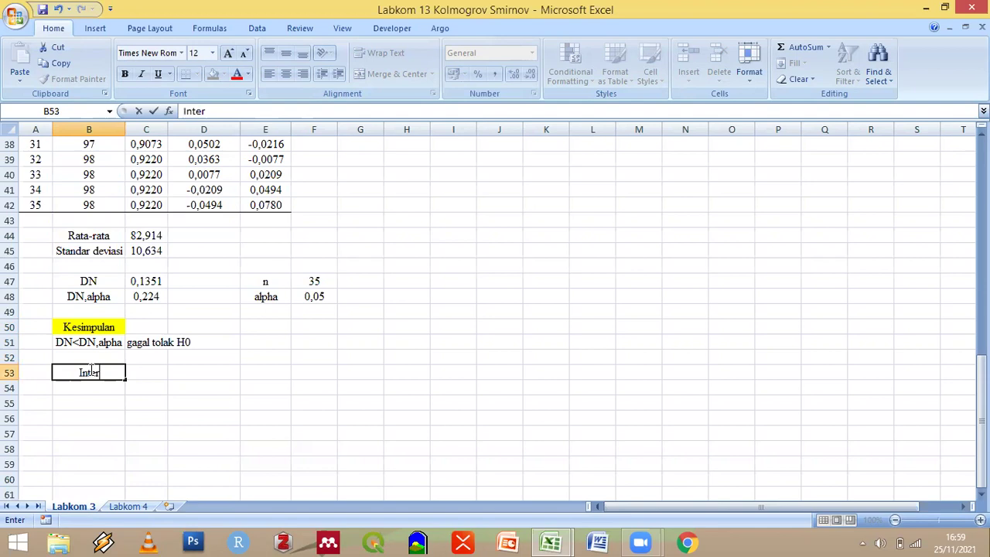
{"action": "type", "text": "pretasi"}
{"action": "left_click", "coordinate": [103, 388]}
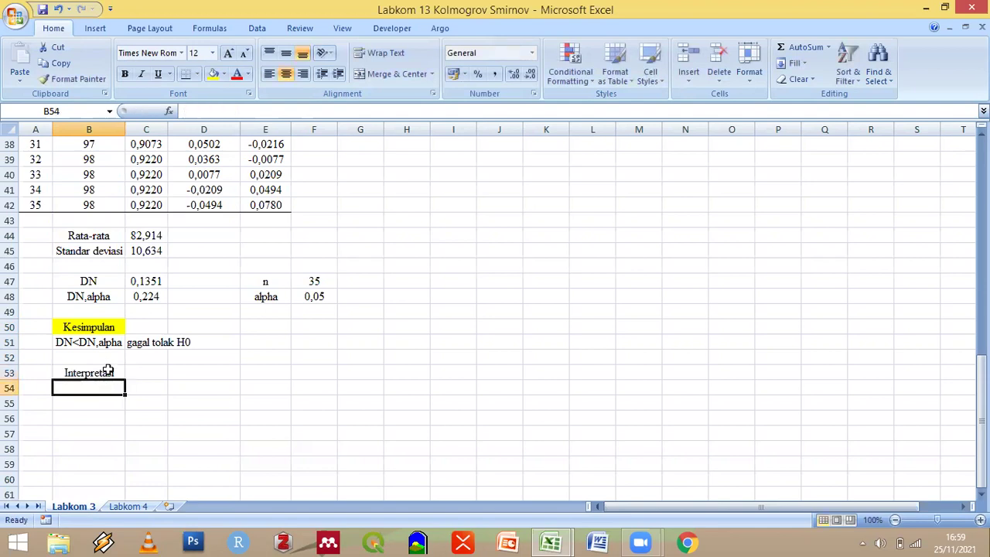
{"action": "key", "text": "Up"}
{"action": "left_click", "coordinate": [210, 78]}
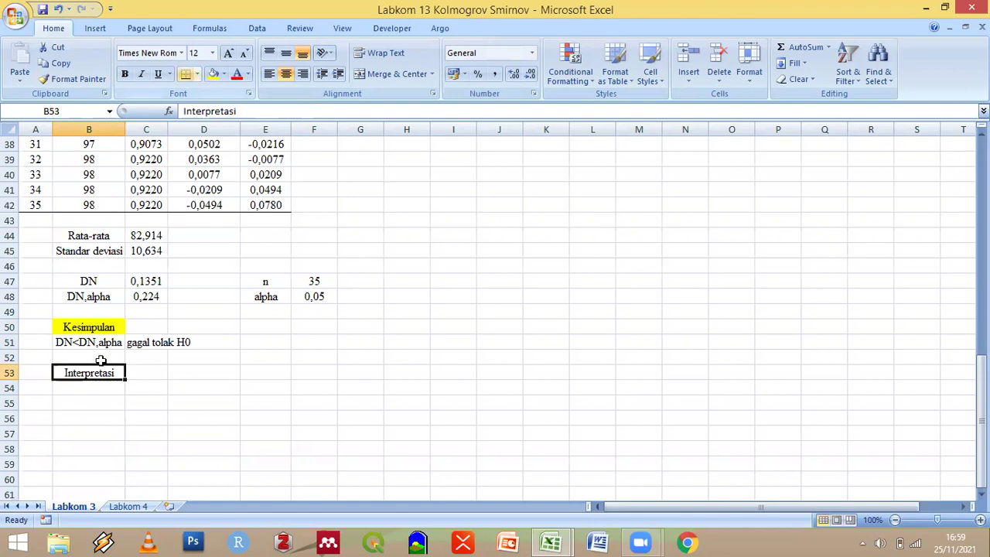
Begin the interpretation in B54 with "Berdasarkan hasil diatas, dapat disimpulkan bahwa nilai DN<DN,alpha,"
{"action": "left_click", "coordinate": [98, 389]}
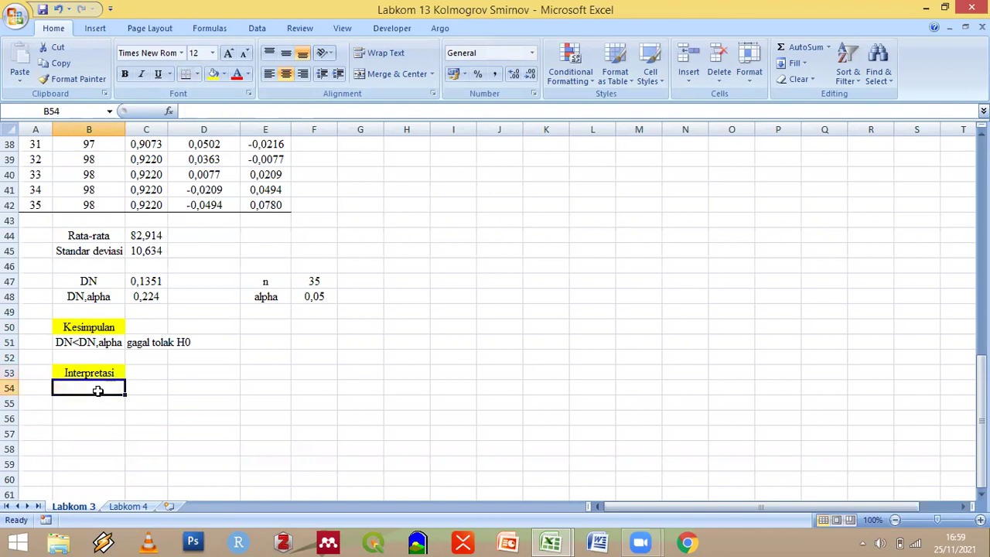
{"action": "type", "text": "Berdasa"}
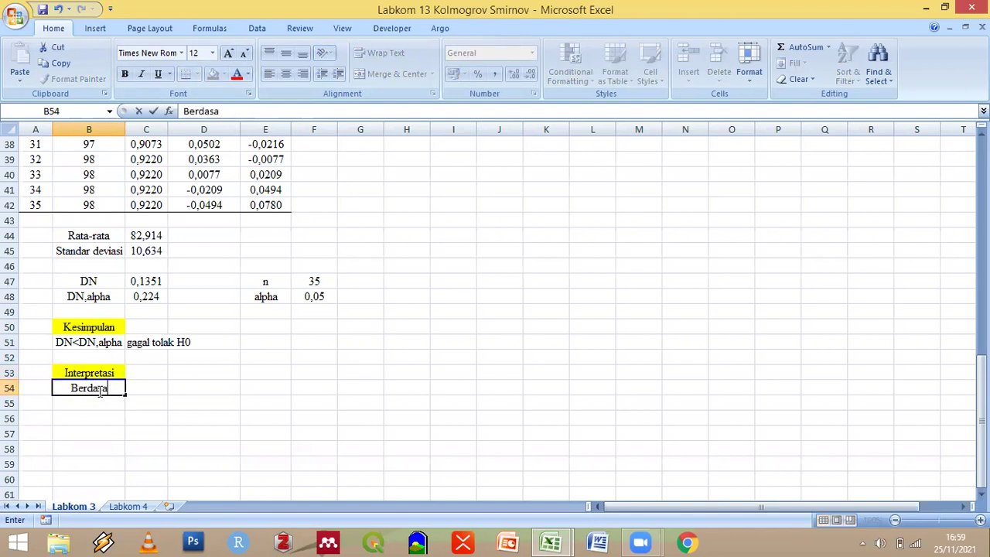
{"action": "type", "text": "rkan"}
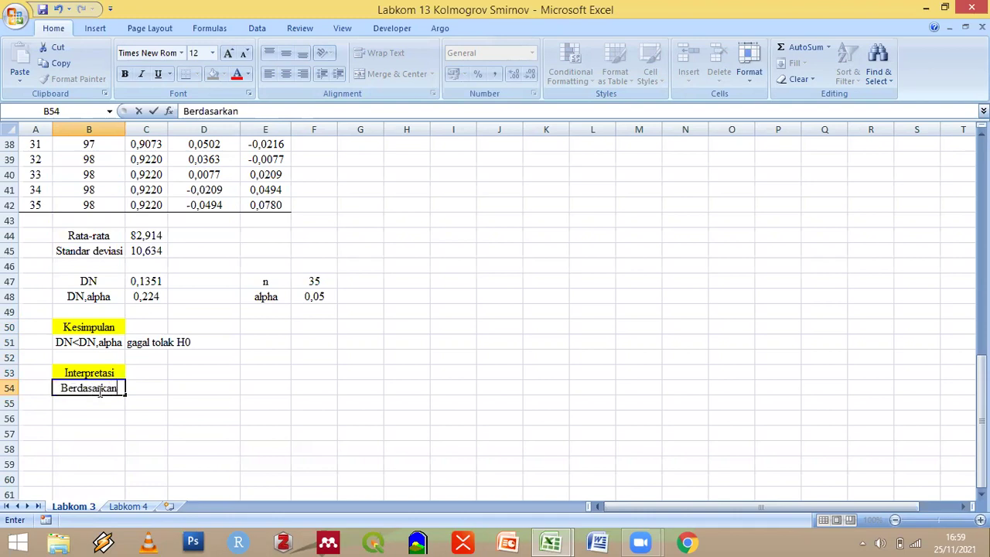
{"action": "type", "text": " hasil diatas"}
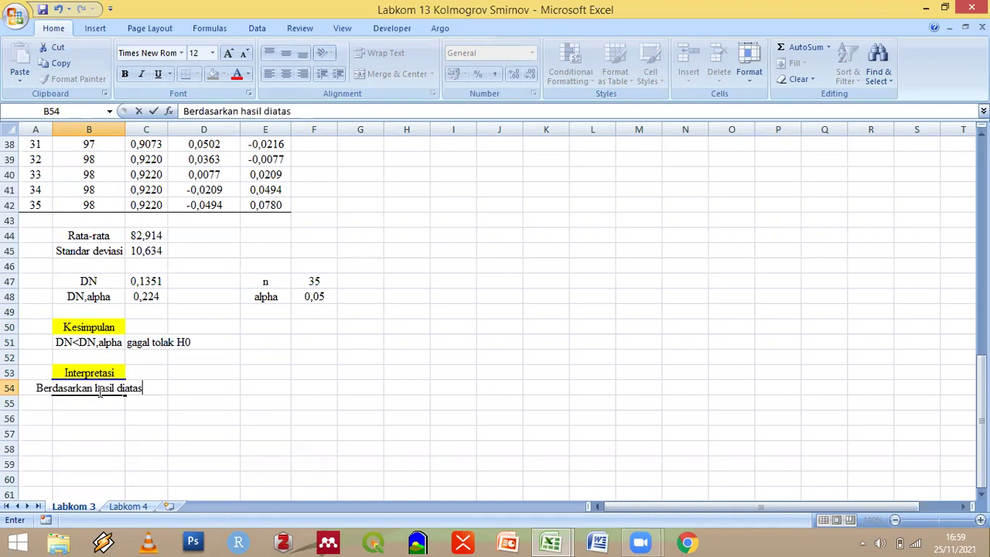
{"action": "type", "text": ", dapat"}
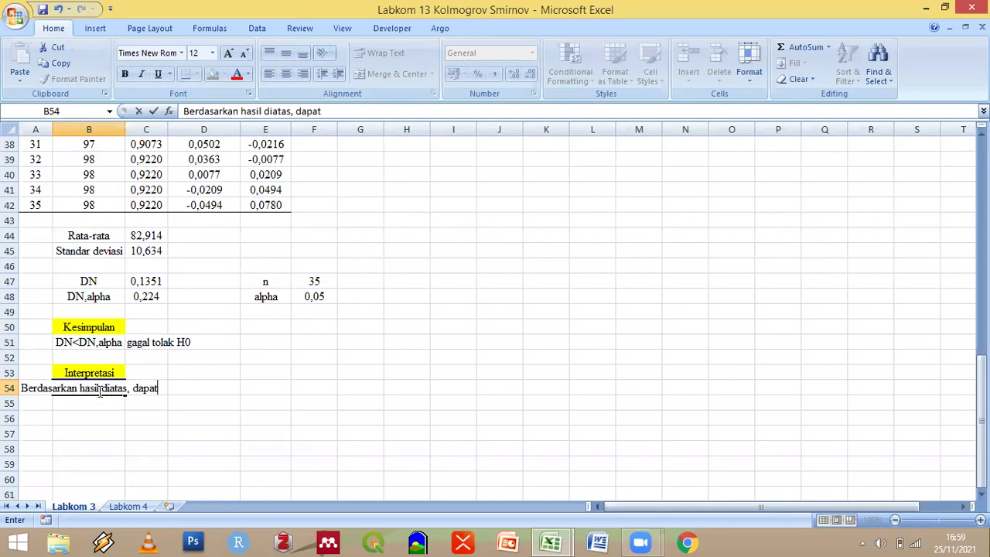
{"action": "type", "text": " disimpua"}
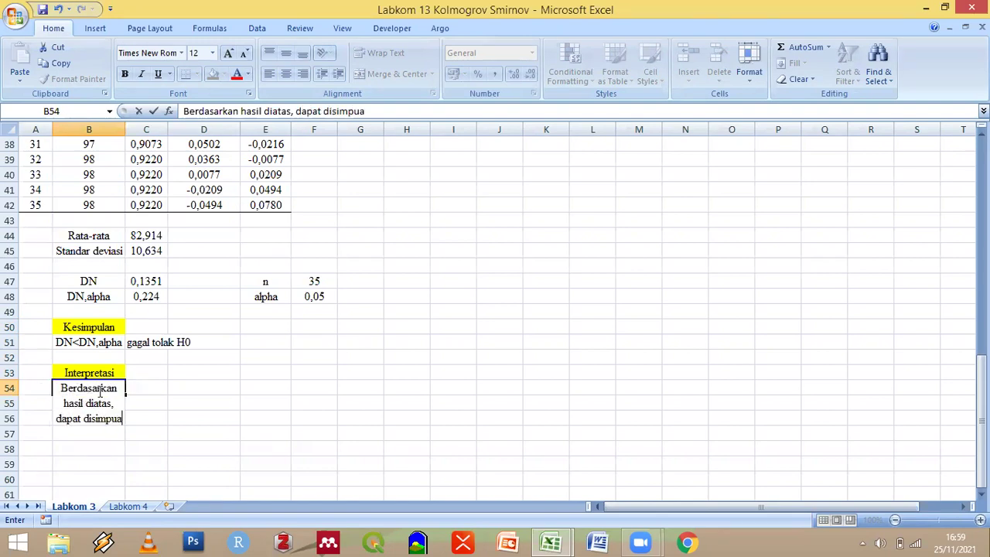
{"action": "key", "text": "BackSpace"}
{"action": "type", "text": "lkan"}
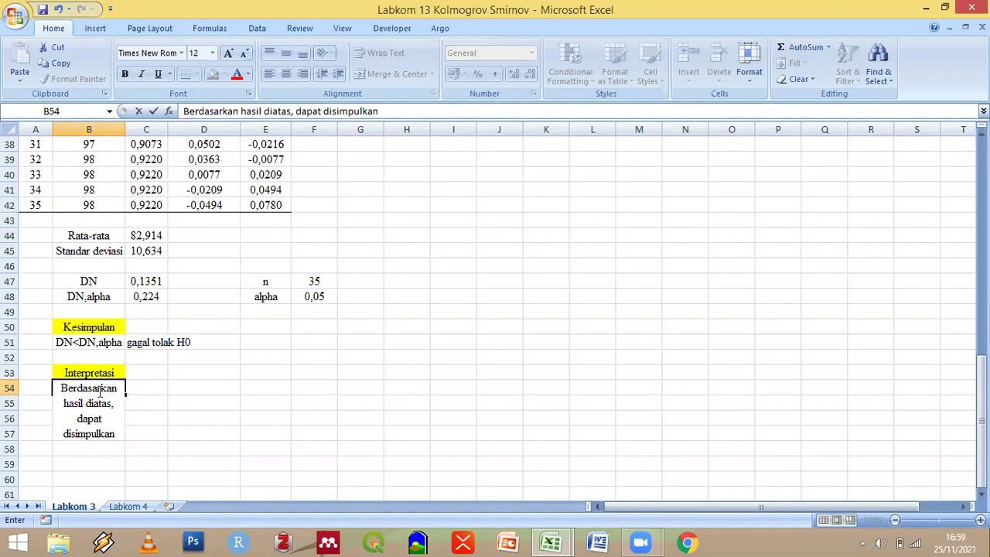
{"action": "type", "text": "bhhwa nilai DN"}
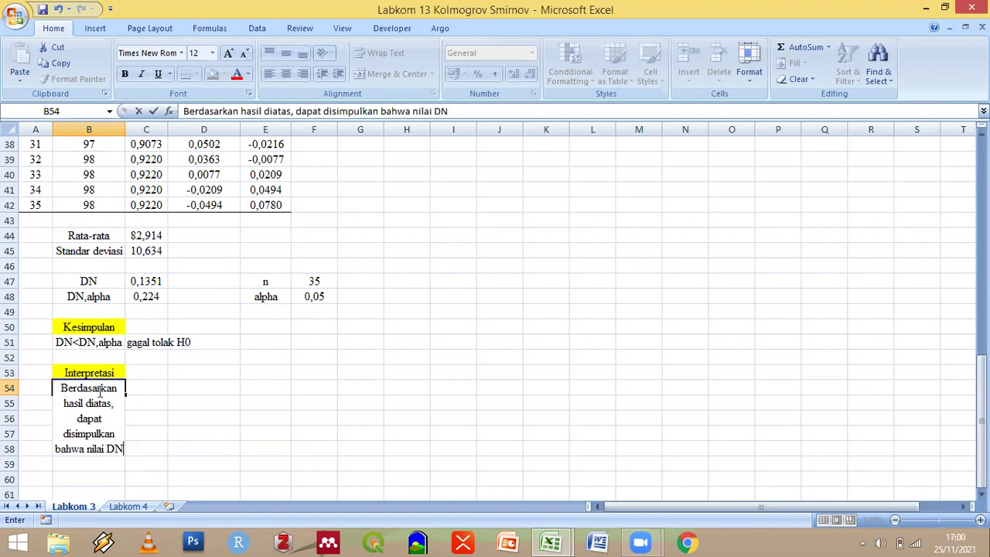
{"action": "type", "text": "<"}
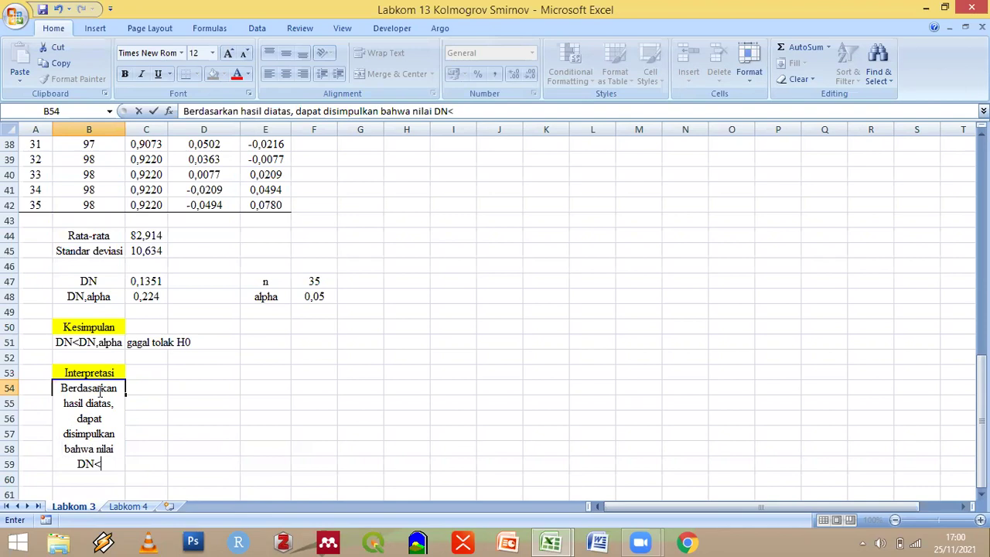
{"action": "type", "text": "DN,a"}
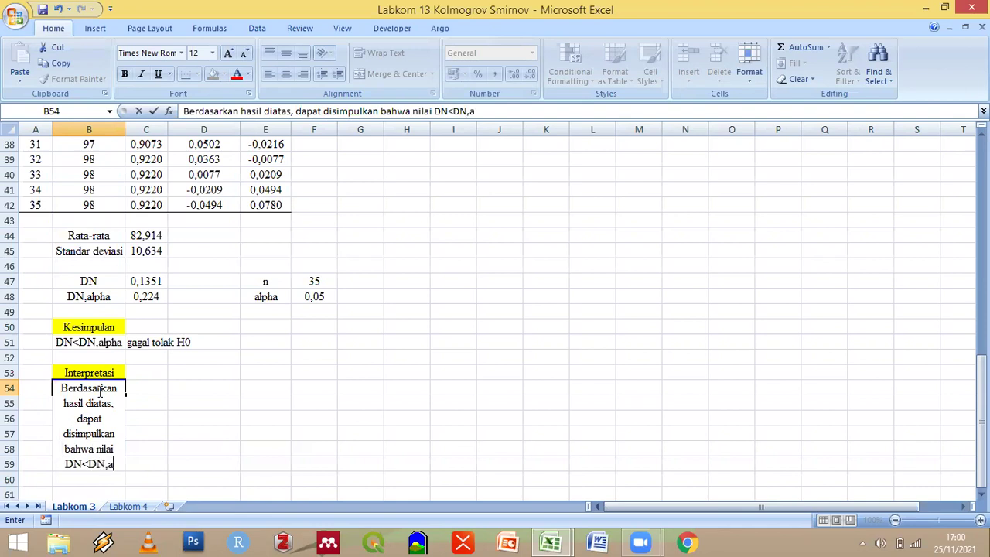
{"action": "type", "text": "lpha, m"}
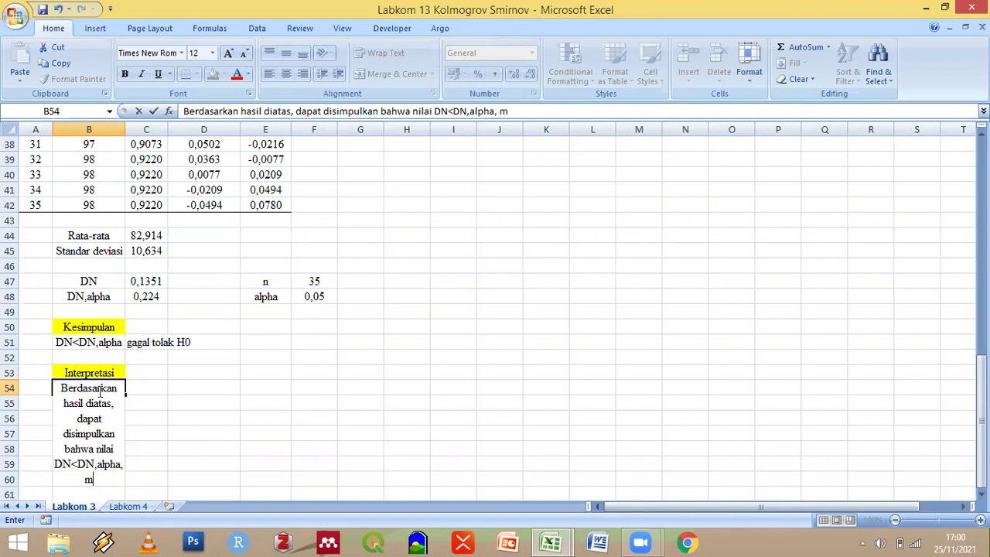
{"action": "key", "text": "BackSpace"}
Complete the interpretation sentence in B54 with "sehingga gagal tolak H0 yang berarti data yang didapatkan berdistribusi normal"
{"action": "type", "text": "sehingga gagal tolak H)"}
{"action": "key", "text": "BackSpace"}
{"action": "type", "text": "0"}
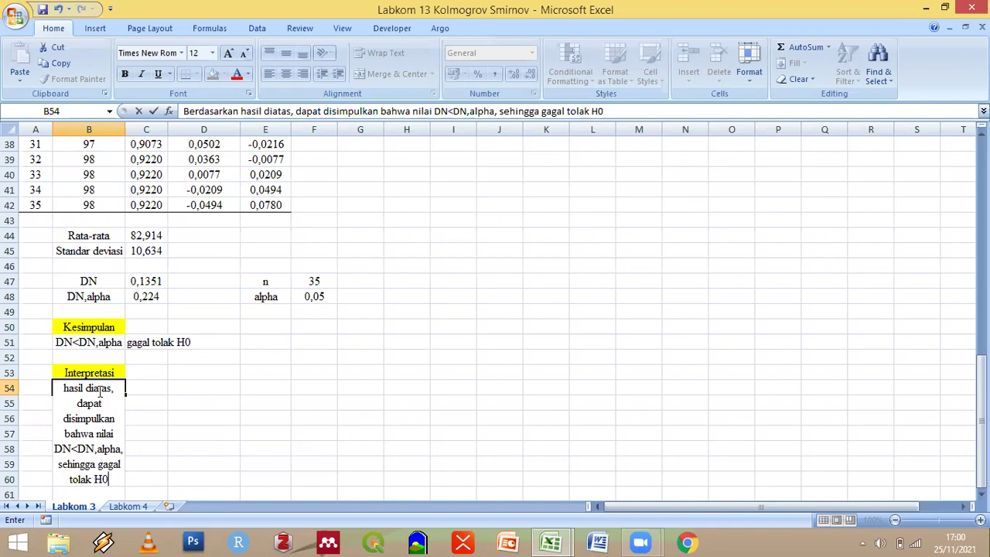
{"action": "type", "text": " yang be"}
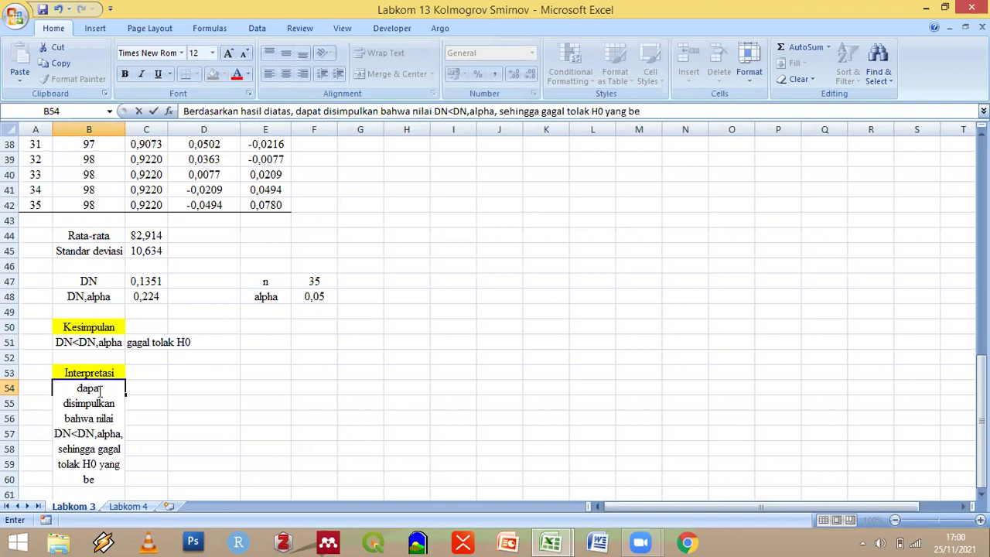
{"action": "type", "text": "rarti dat"}
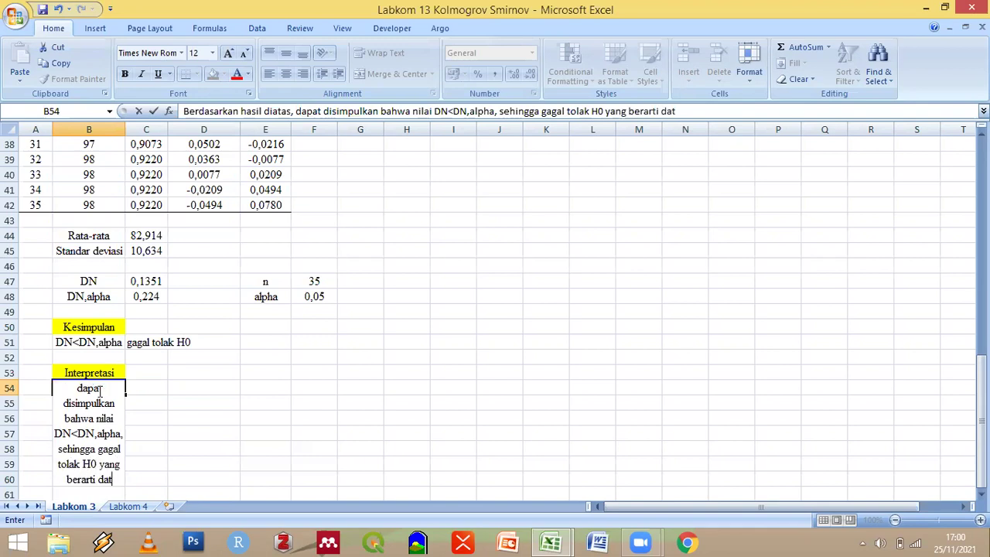
{"action": "type", "text": "a yang didapatkan berdis"}
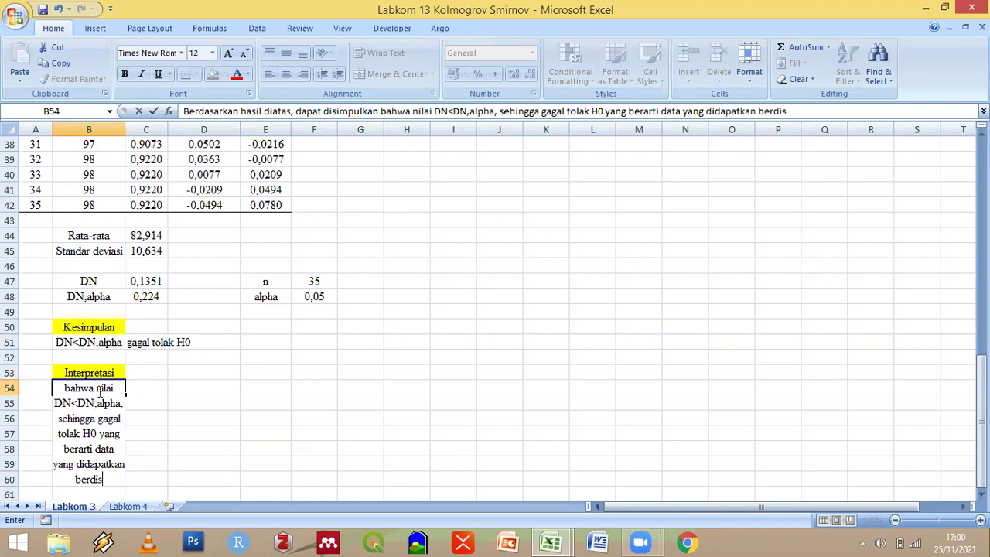
{"action": "type", "text": "tribusi"}
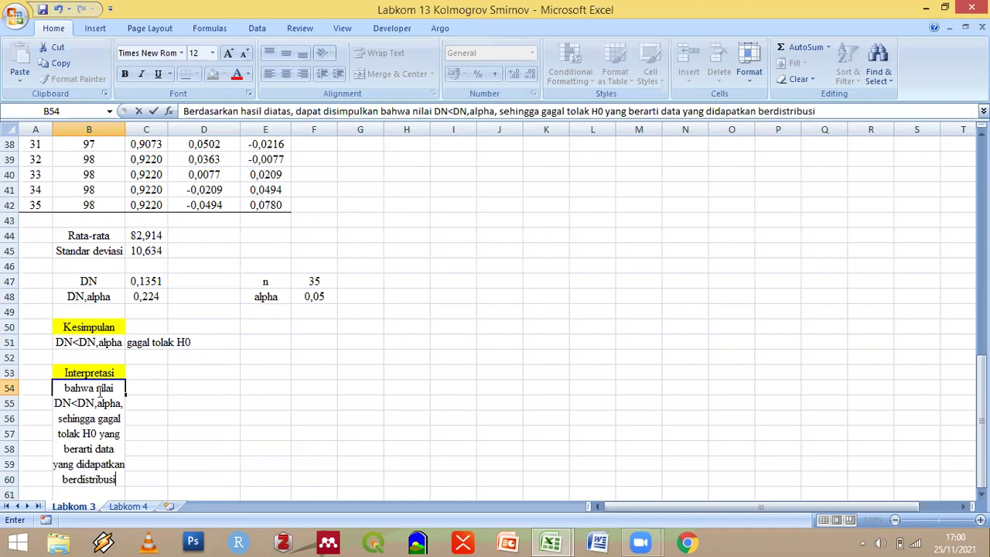
{"action": "type", "text": " normal"}
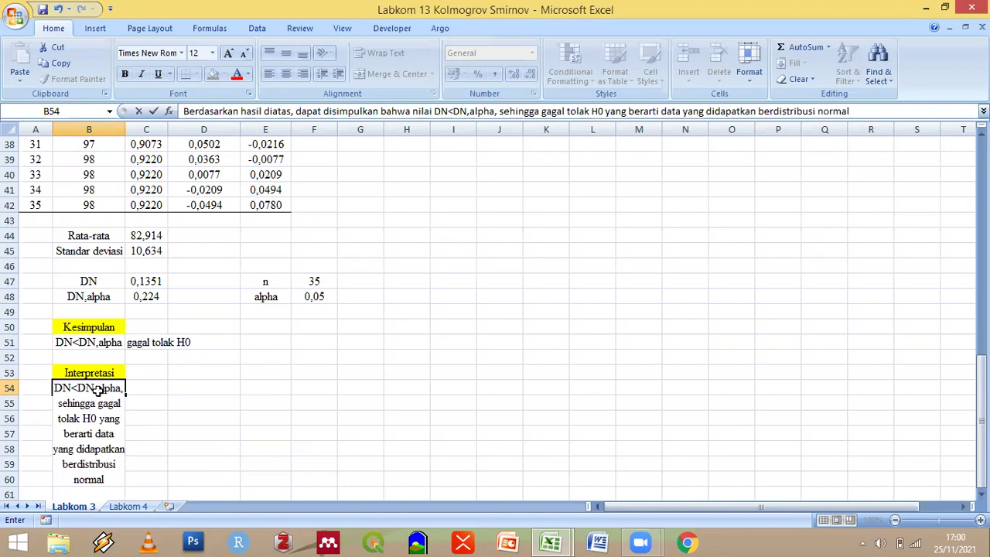
{"action": "key", "text": "Return"}
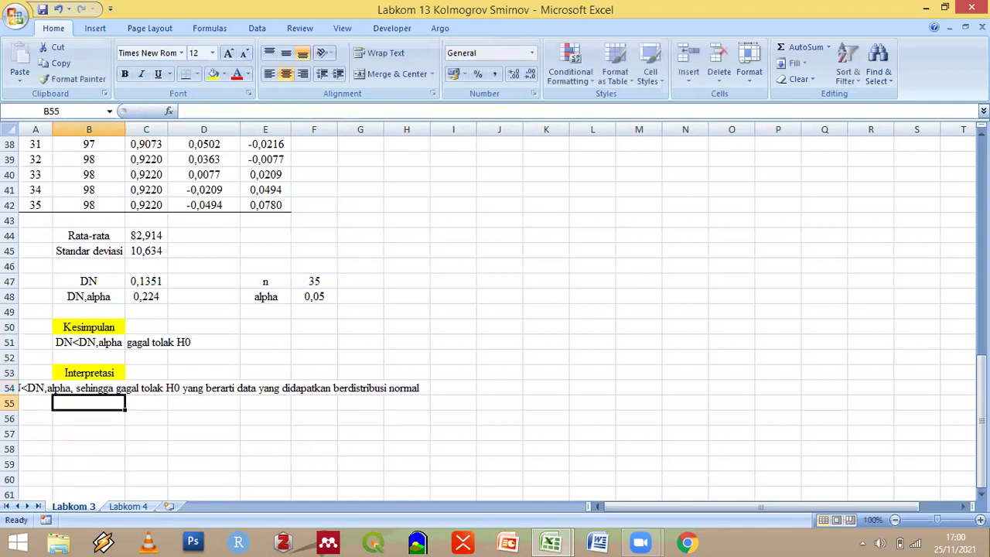
Left-align the interpretation sentence in B54
{"action": "left_click", "coordinate": [114, 391]}
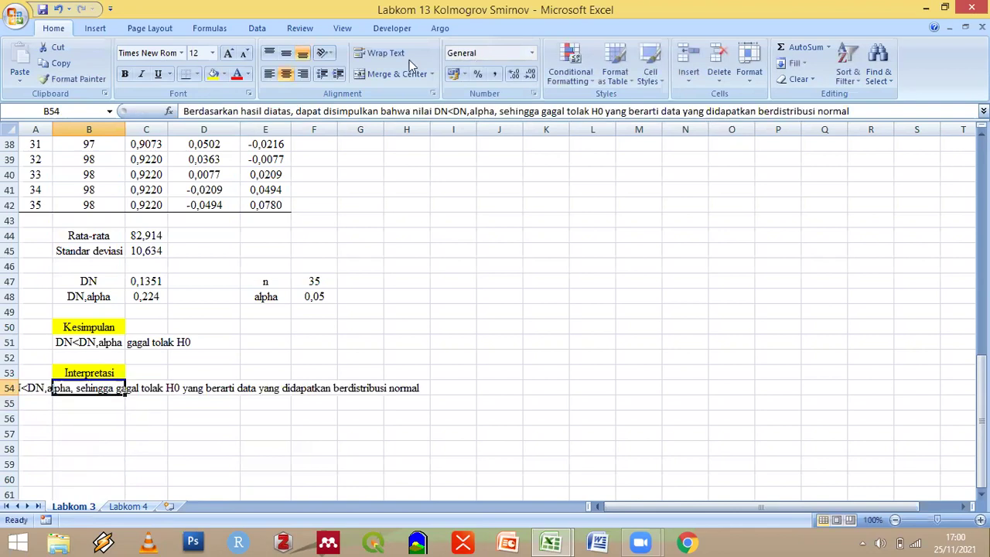
{"action": "left_click", "coordinate": [269, 73]}
{"action": "left_click", "coordinate": [86, 422]}
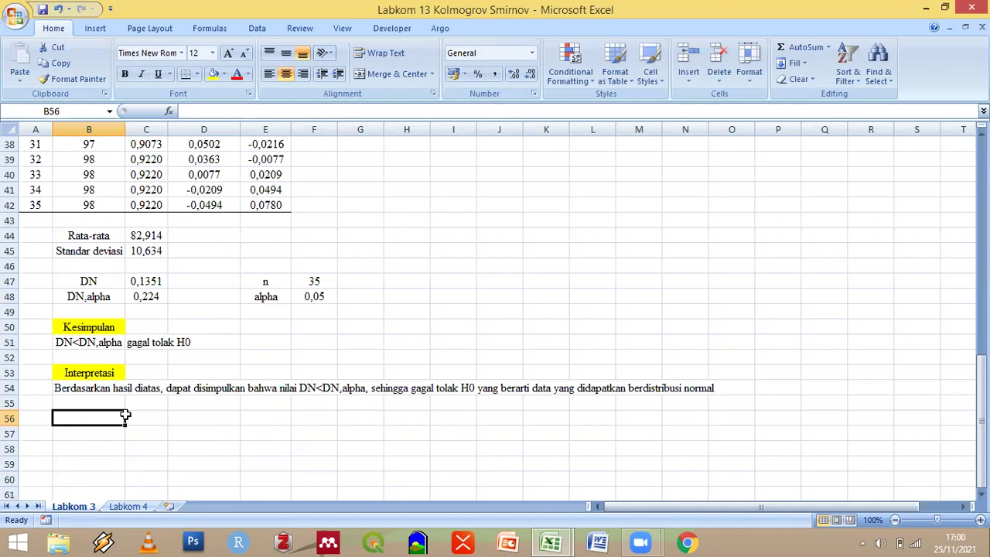
Look back over the Labkom 3 worksheet, and open the Labkom 4 sheet to examine its problem text and No and Y data
{"action": "scroll", "coordinate": [126, 418], "scroll_direction": "up", "scroll_amount": 9}
{"action": "scroll", "coordinate": [125, 418], "scroll_direction": "down", "scroll_amount": 5}
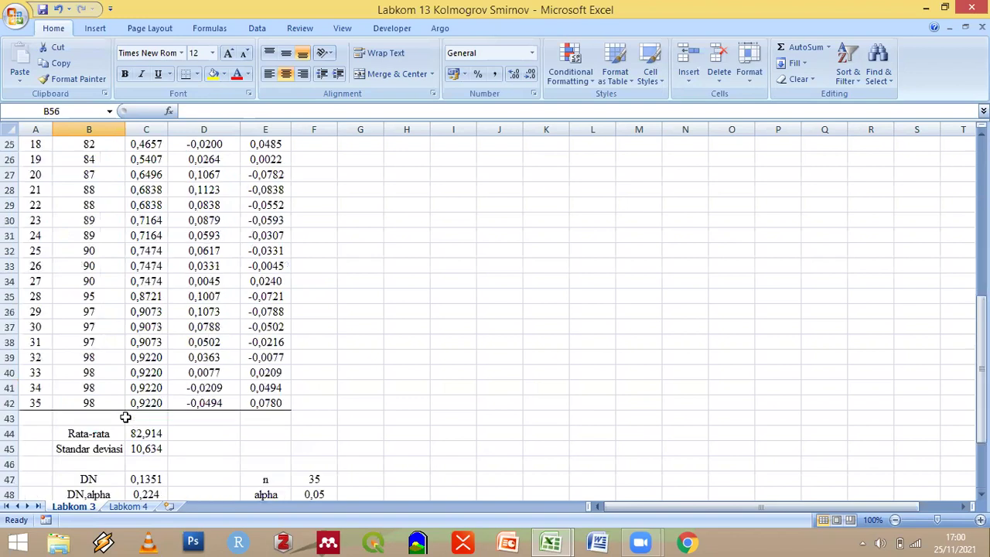
{"action": "scroll", "coordinate": [117, 491], "scroll_direction": "up", "scroll_amount": 8}
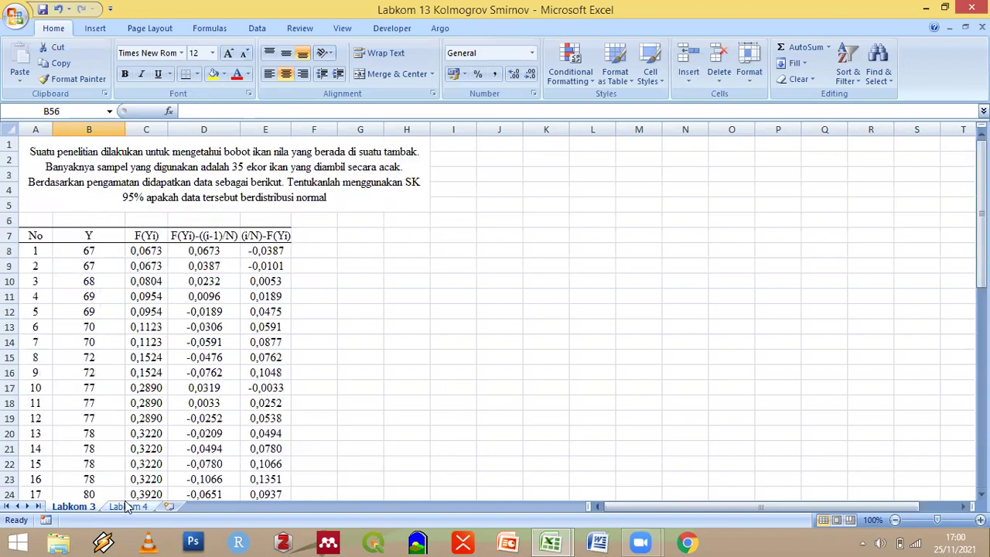
{"action": "key", "text": "ctrl+Page_Down"}
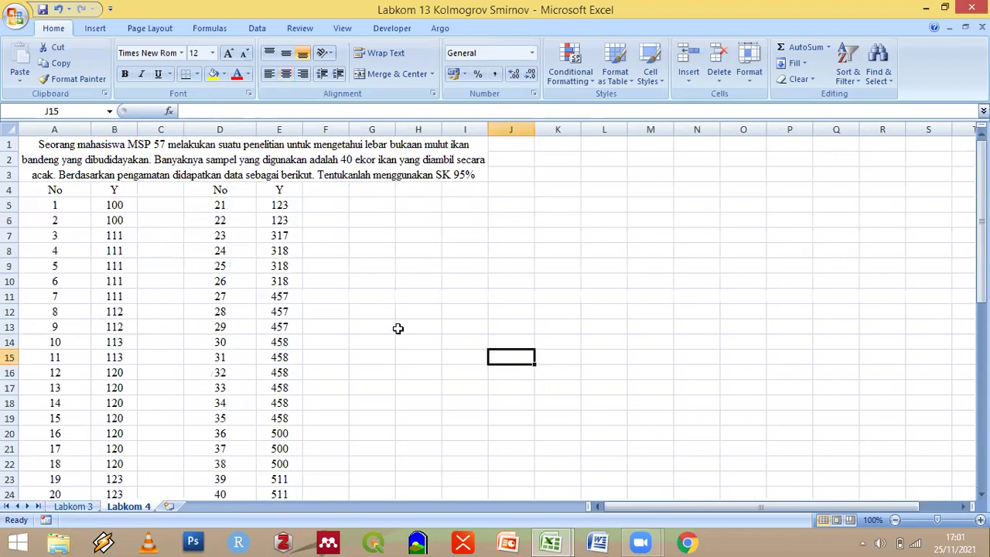
{"action": "scroll", "coordinate": [379, 323], "scroll_direction": "down", "scroll_amount": 2}
{"action": "scroll", "coordinate": [252, 305], "scroll_direction": "up", "scroll_amount": 2}
{"action": "mouse_move", "coordinate": [228, 196]}
{"action": "left_mouse_down"}
{"action": "mouse_move", "coordinate": [280, 399]}
{"action": "mouse_move", "coordinate": [270, 462]}
{"action": "left_mouse_up"}
{"action": "left_click", "coordinate": [466, 323]}
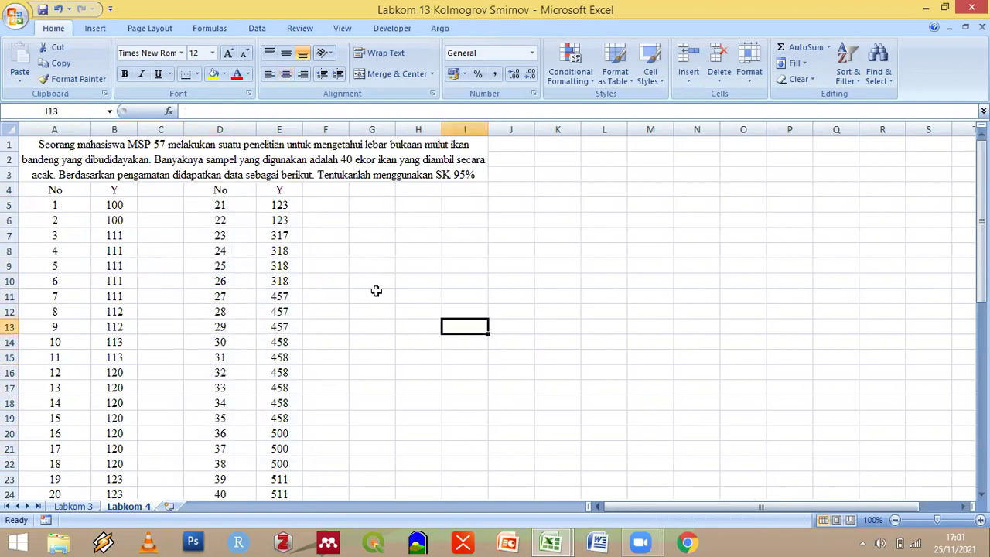
Try moving the second No and Y data block, D5:E24, below the first block at A25, and undo the move
{"action": "left_click_drag", "start_coordinate": [213, 208], "coordinate": [247, 452]}
{"action": "left_click_drag", "start_coordinate": [242, 517], "coordinate": [287, 436]}
{"action": "scroll", "coordinate": [260, 215], "scroll_direction": "up", "scroll_amount": 1}
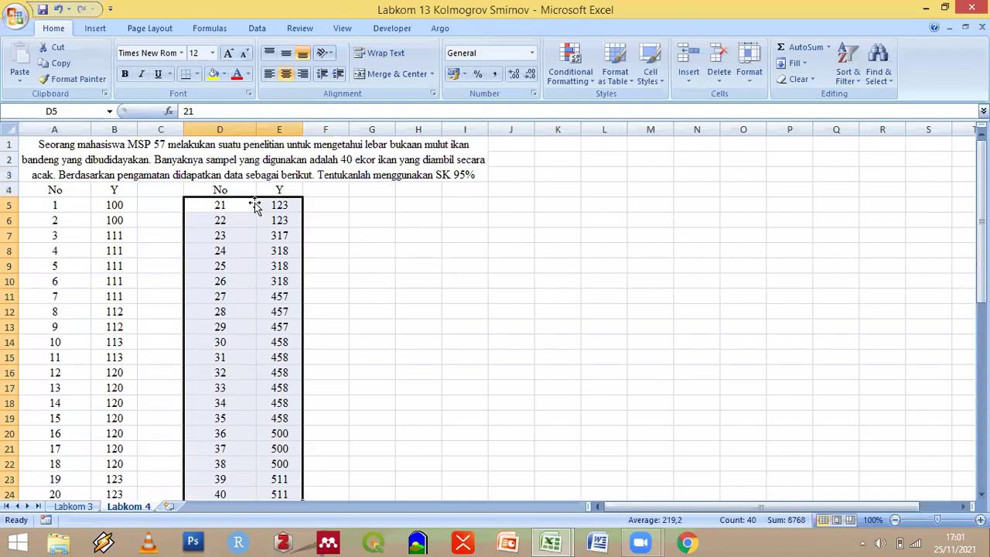
{"action": "left_click_drag", "start_coordinate": [53, 506], "coordinate": [201, 346]}
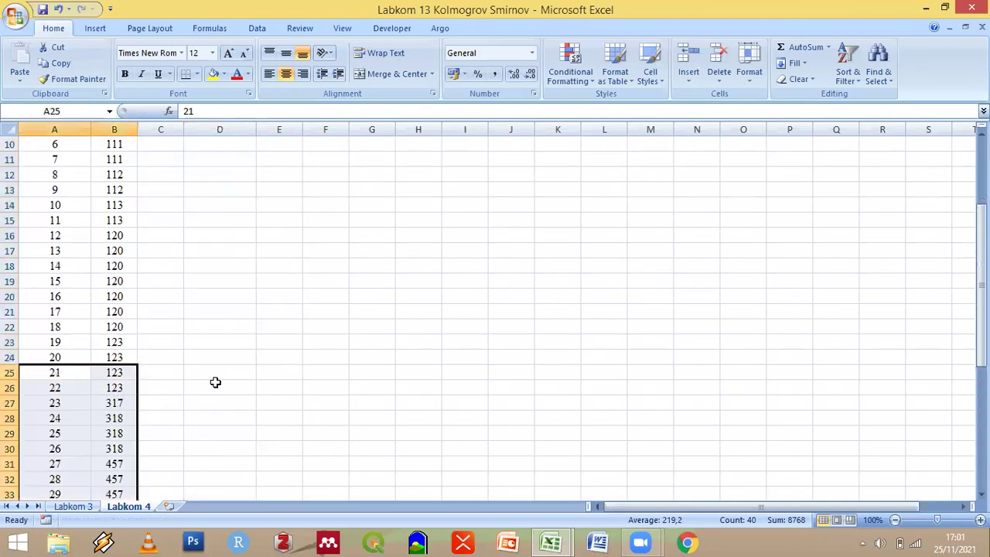
{"action": "scroll", "coordinate": [215, 382], "scroll_direction": "up", "scroll_amount": 3}
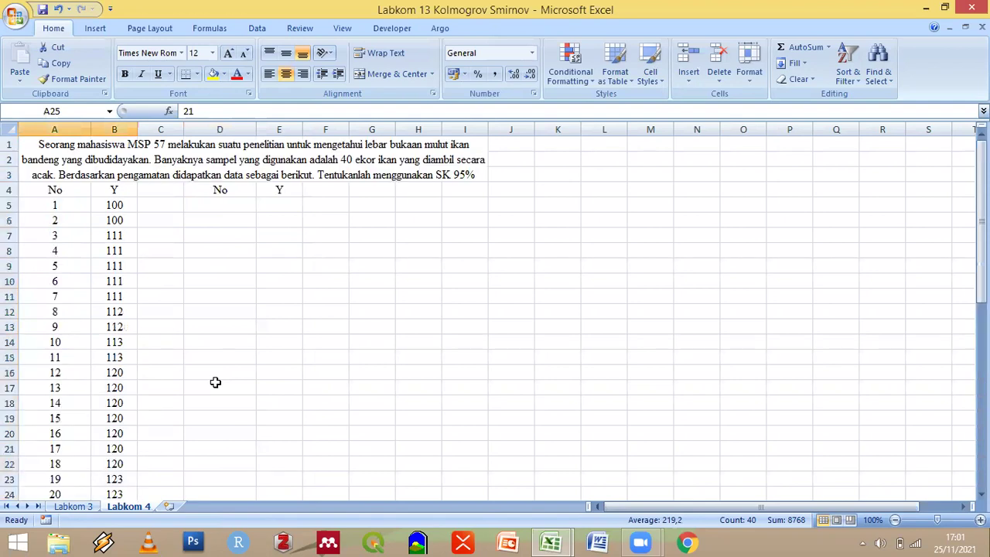
{"action": "key", "text": "ctrl+z"}
{"action": "scroll", "coordinate": [254, 369], "scroll_direction": "up", "scroll_amount": 2}
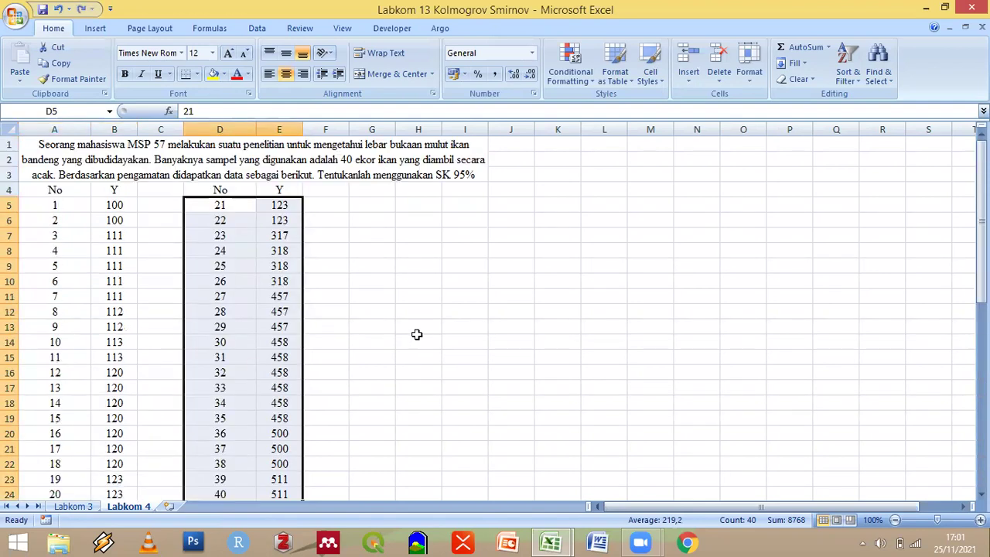
{"action": "left_click", "coordinate": [417, 338]}
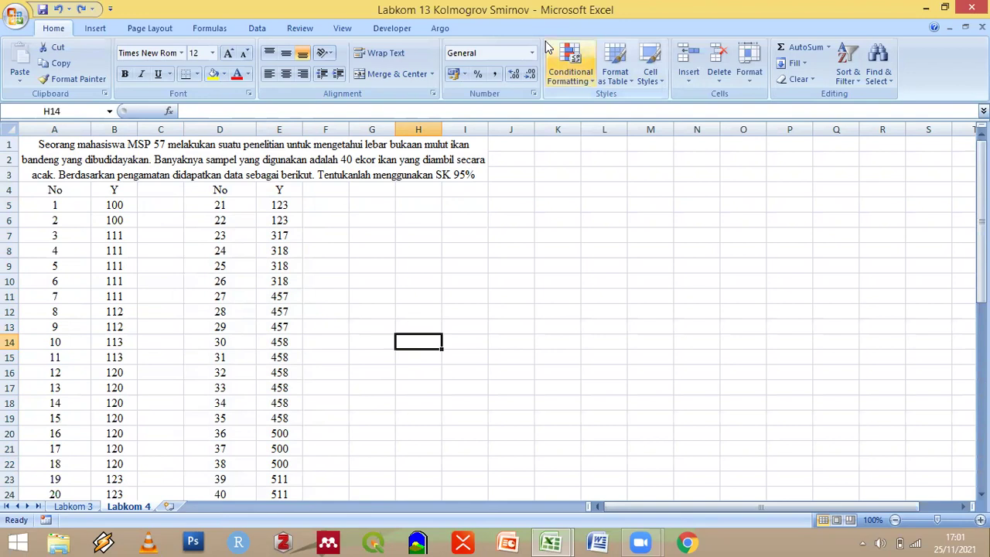
{"action": "left_click", "coordinate": [787, 73]}
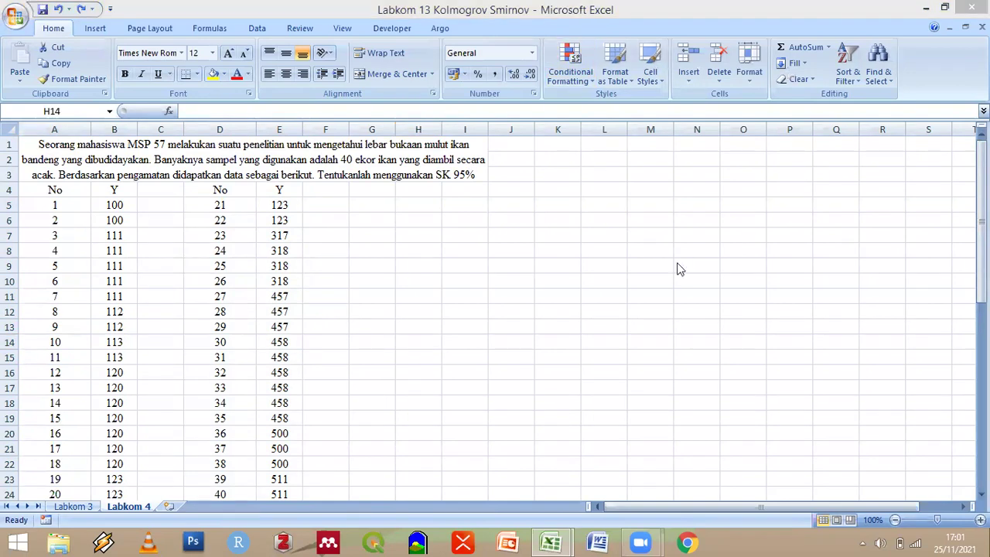